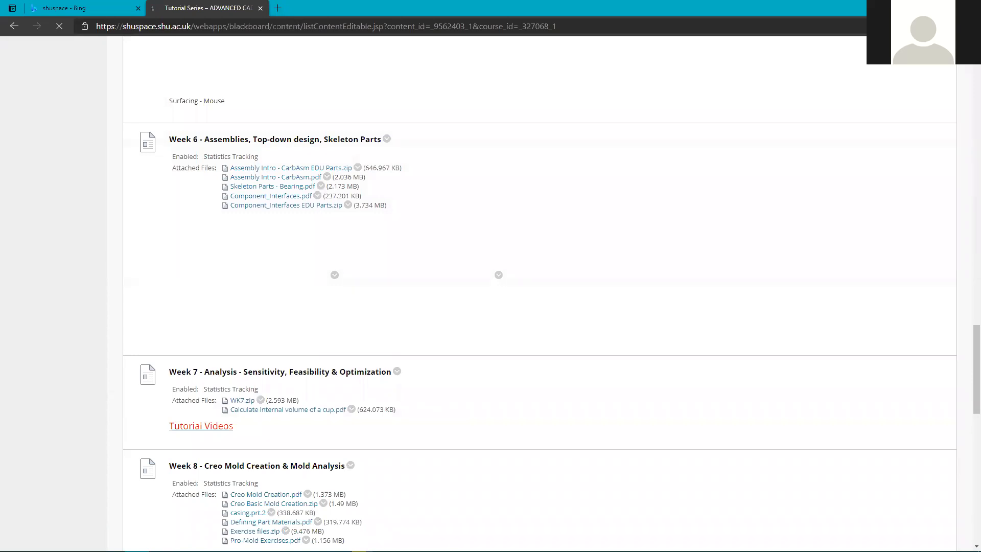
- Look through the weekly course materials on the page down to the Week 12 section on animation, rendering and scene creation
scroll(539, 245, down, 4)
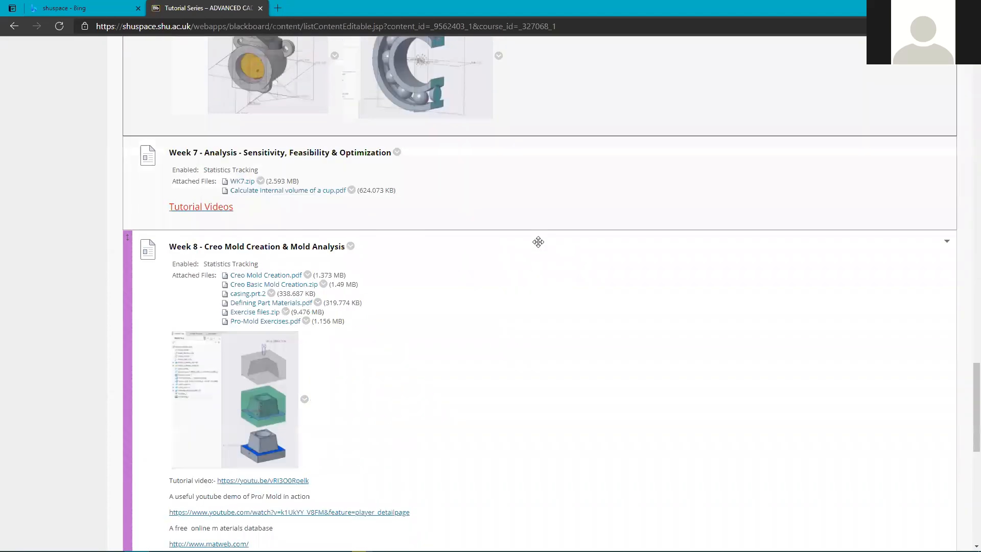
scroll(541, 244, down, 9)
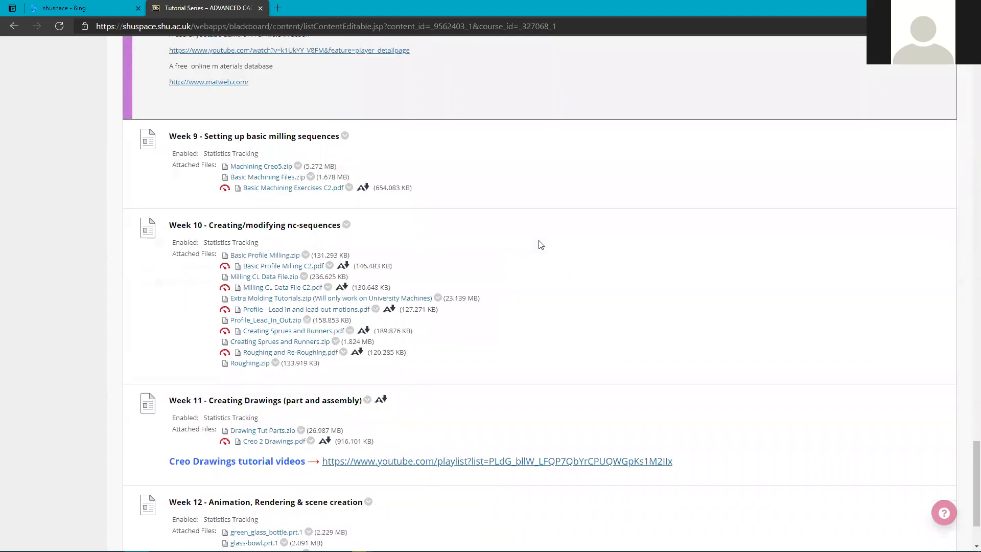
scroll(540, 244, down, 2)
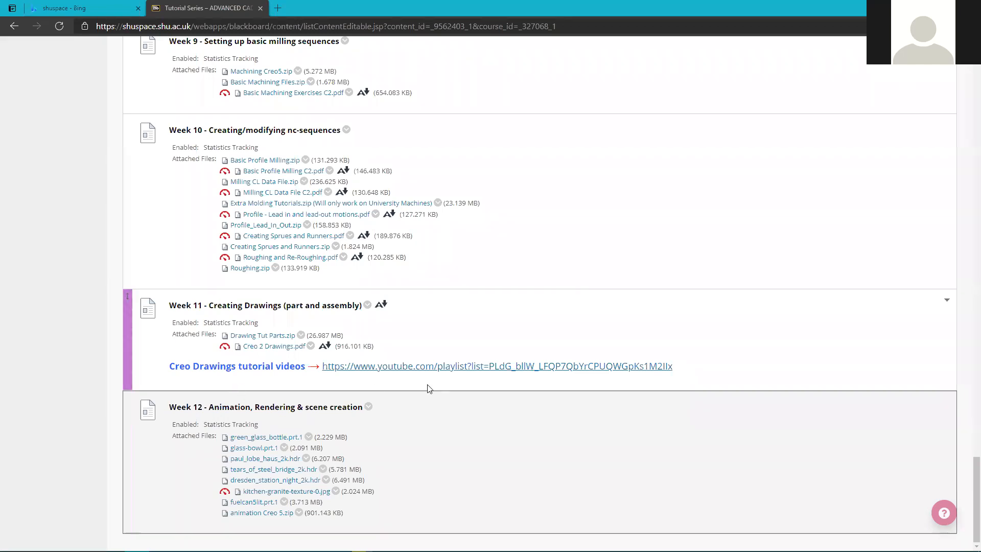
- Switch to the MOTOR.mpg video player, play the exploded motor animation from the start, and minimise the player
mouse_move(435, 551)
mouse_move(362, 542)
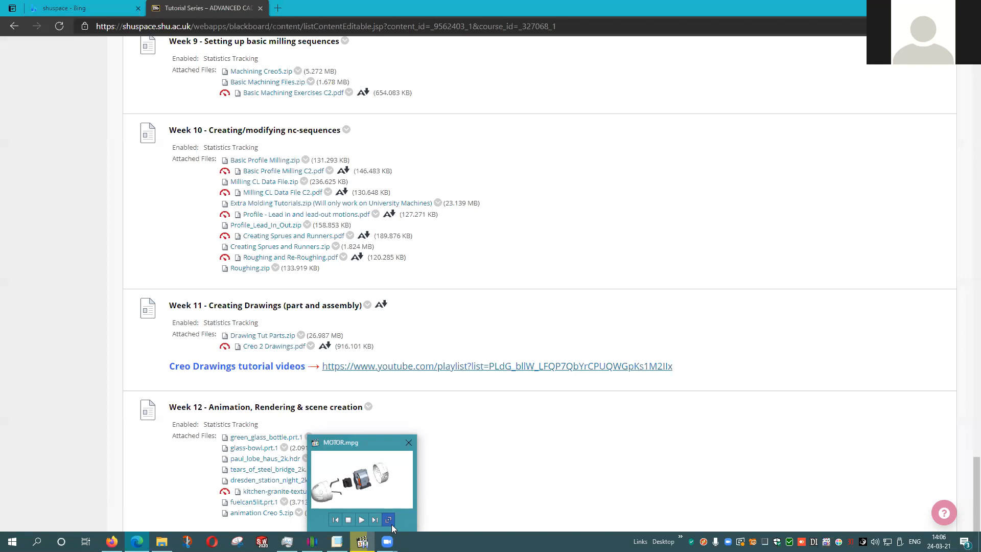
click(372, 465)
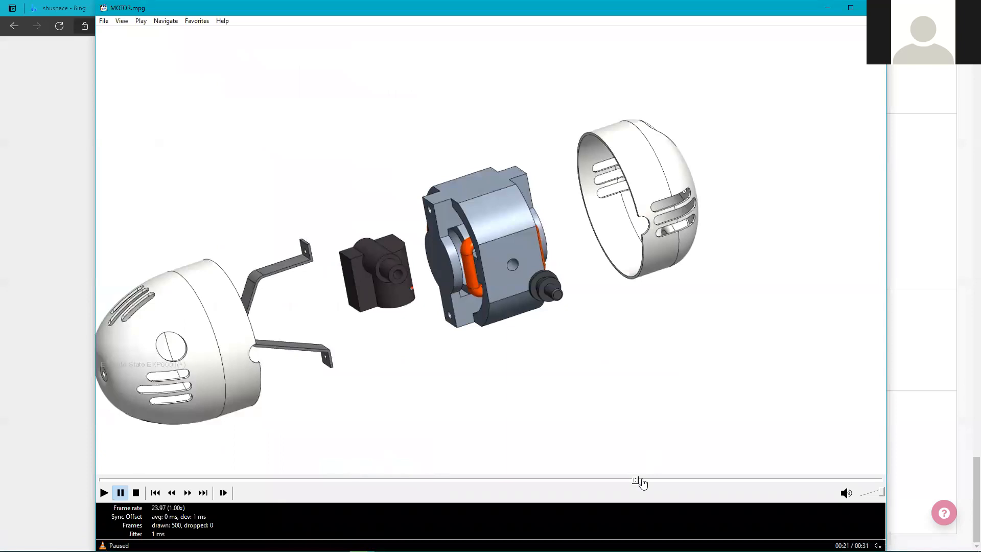
click(632, 480)
click(100, 480)
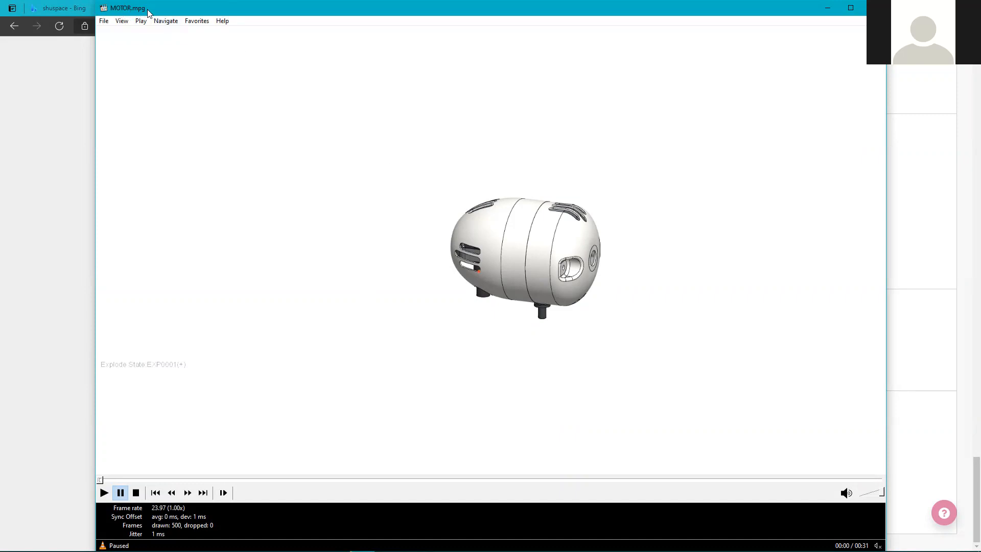
key(space)
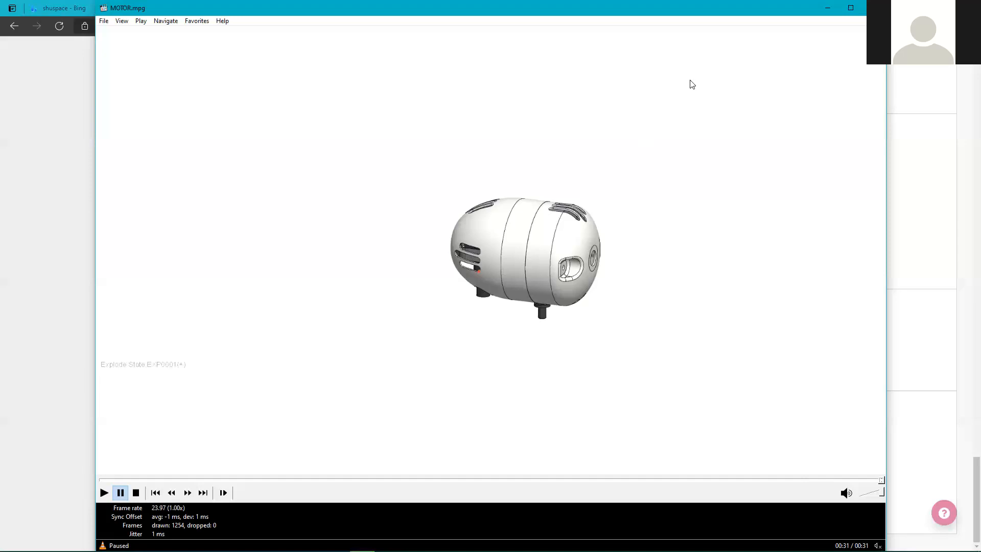
click(828, 10)
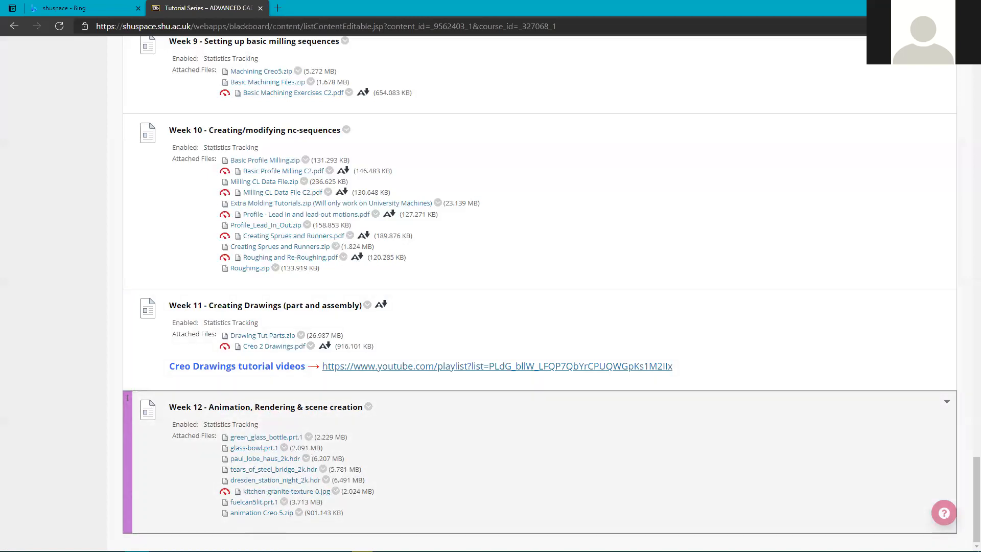
- Open test render.jpg from the animation - Orig folder, examine the rendered motor, and put the image and folder windows away
mouse_move(162, 541)
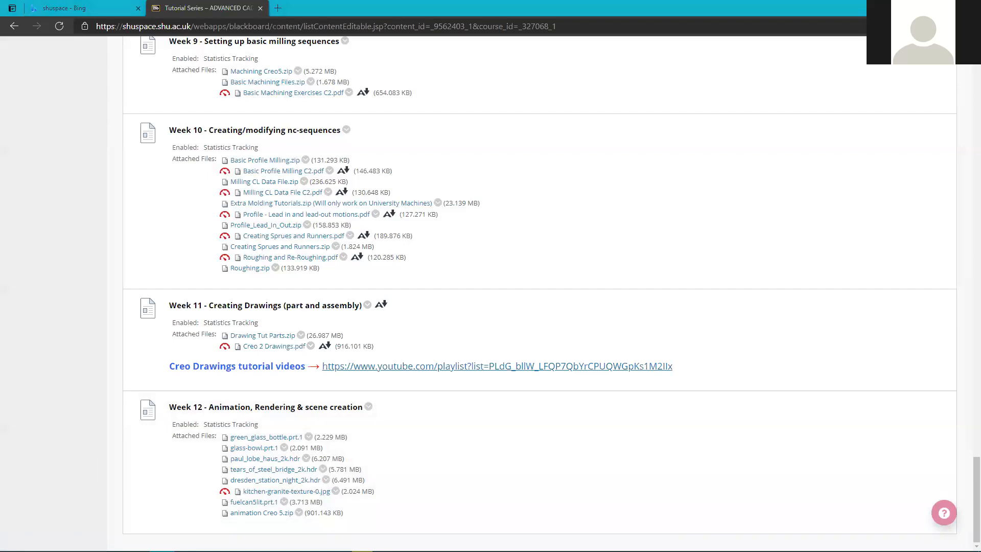
drag(509, 1, 509, 42)
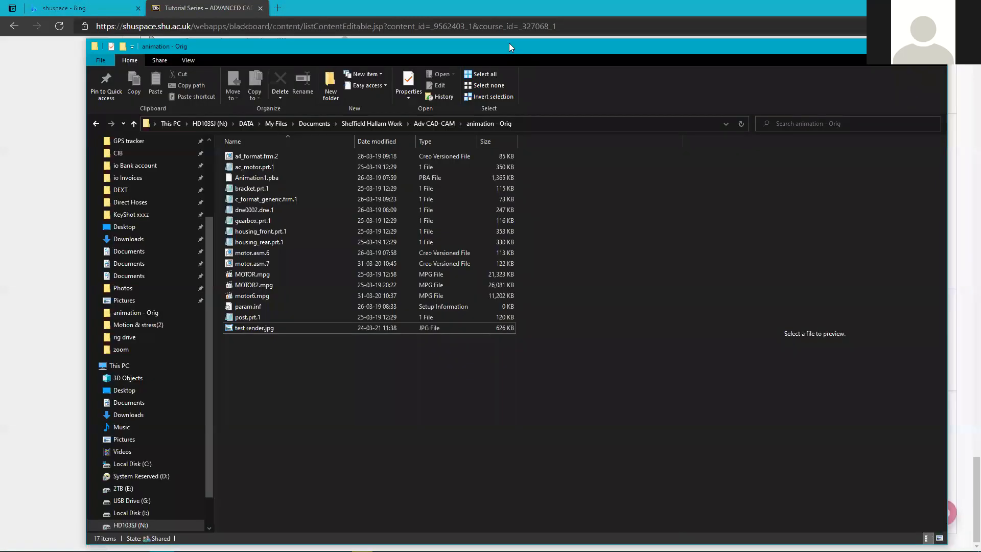
click(249, 327)
double_click(250, 327)
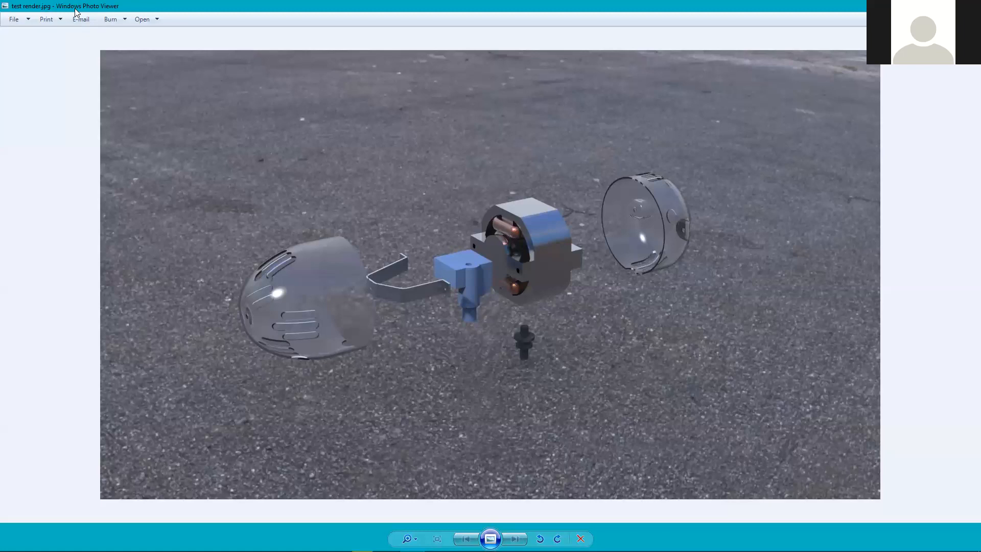
drag(75, 11, 543, 53)
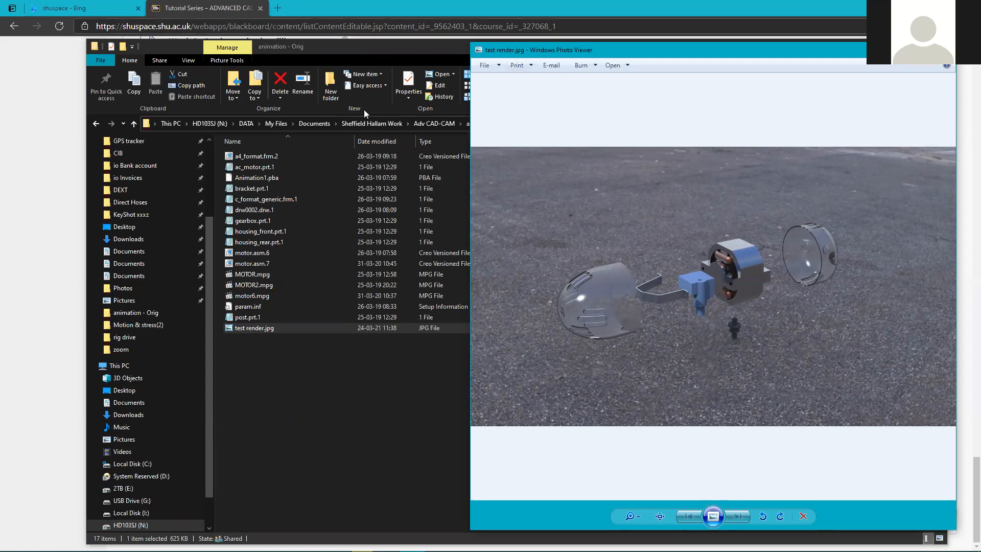
click(945, 49)
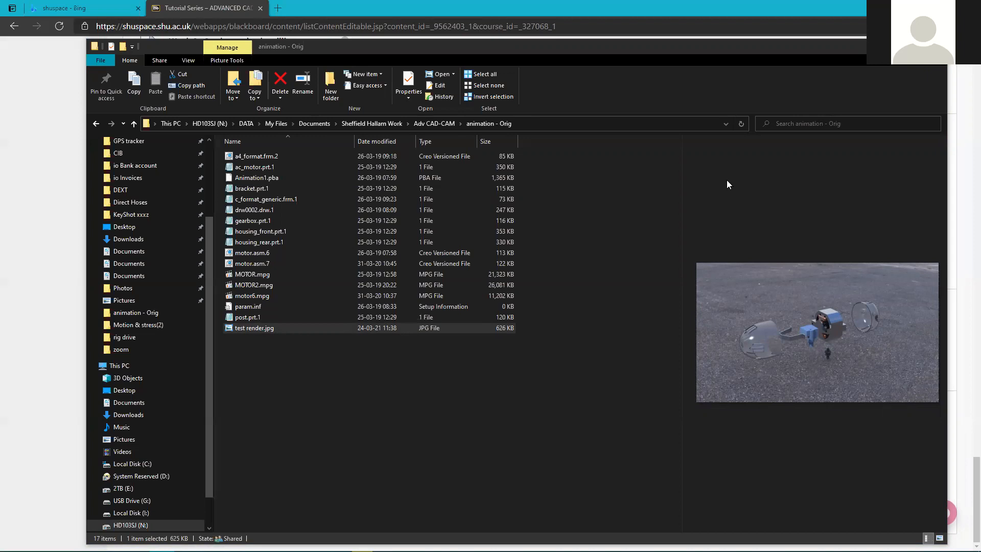
click(342, 402)
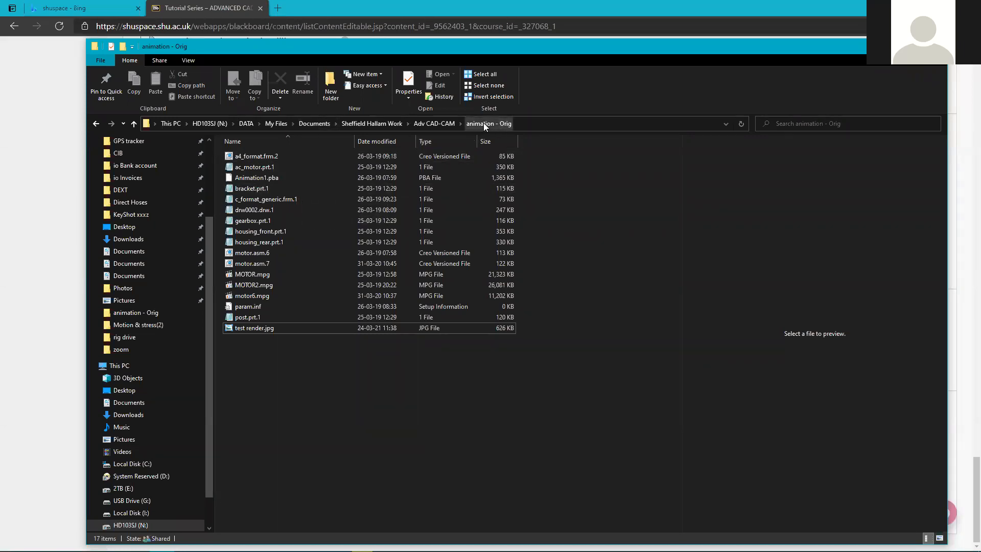
drag(389, 50, 980, 75)
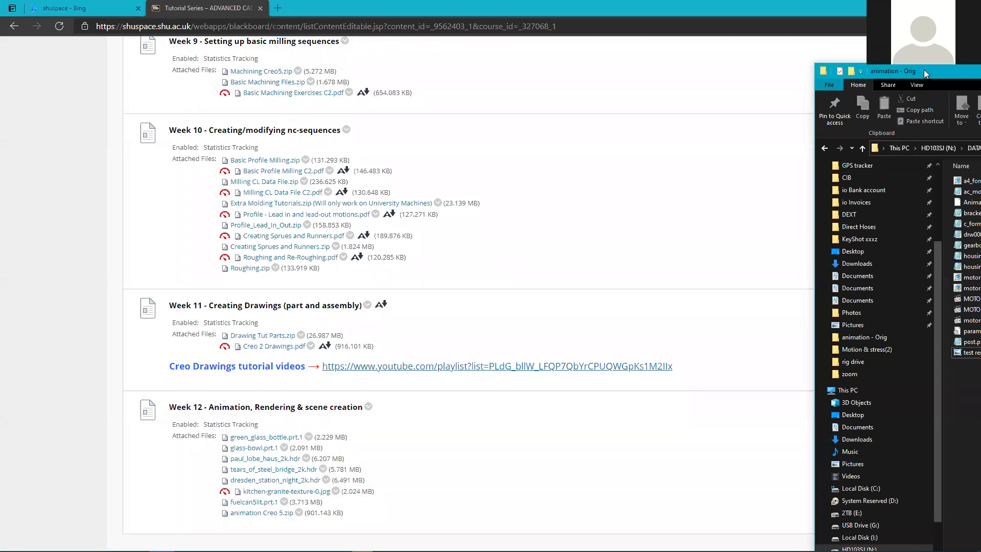
drag(924, 69, 225, 103)
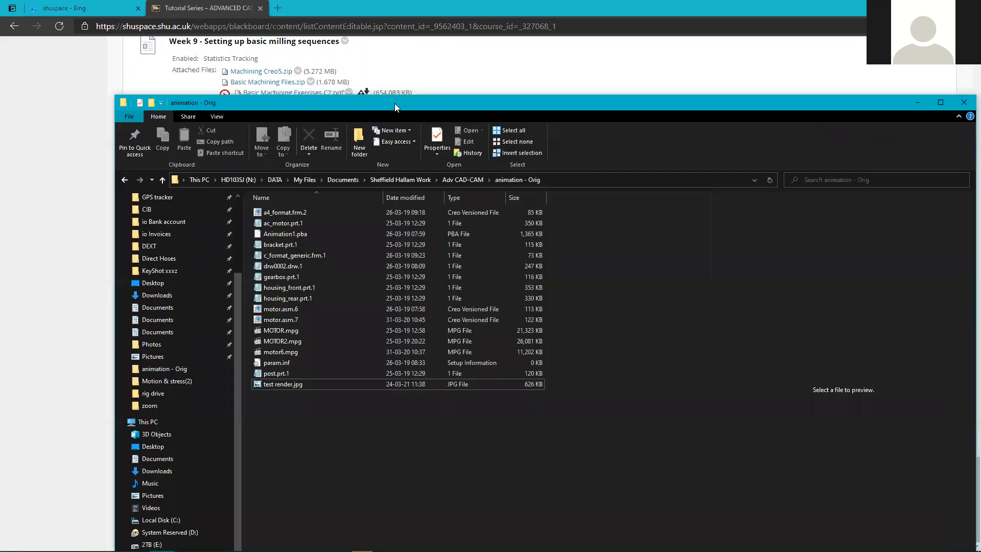
click(920, 105)
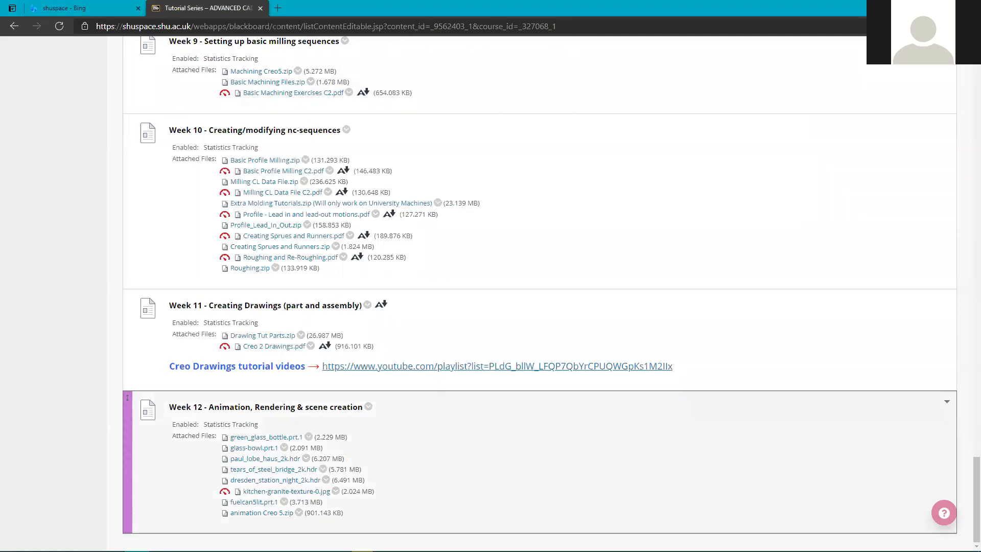
- Switch to Creo Parametric, close the open motor assembly and erase all objects not displayed from the session
mouse_move(337, 542)
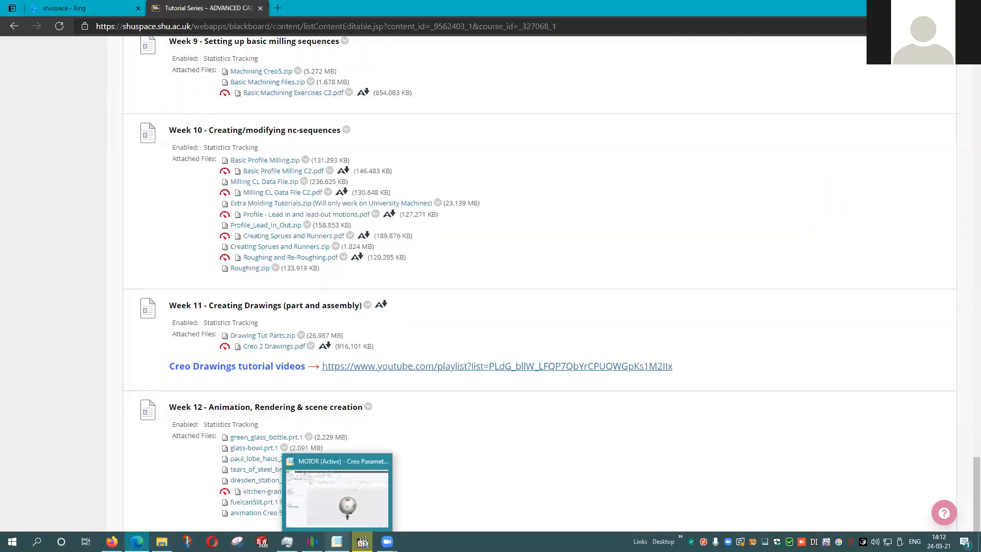
click(349, 506)
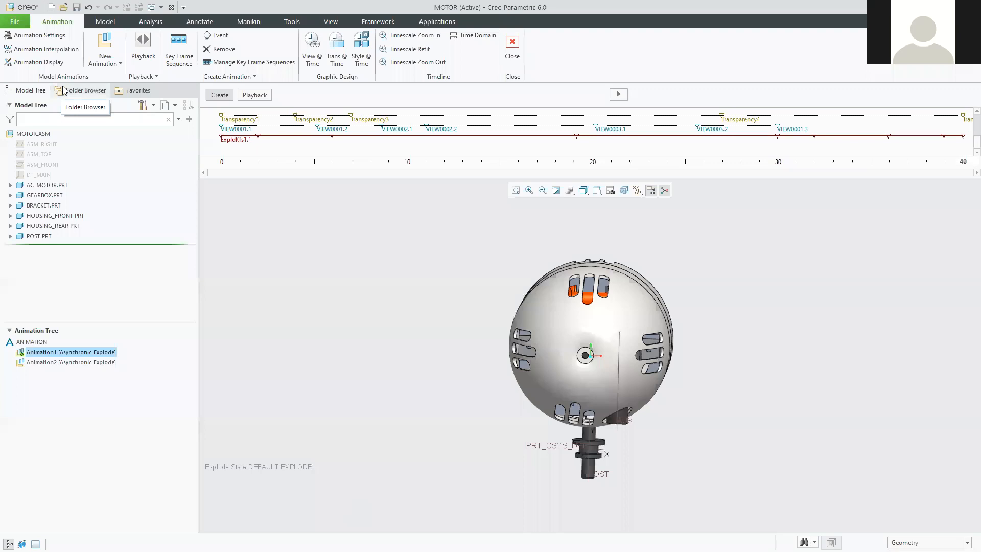
click(516, 49)
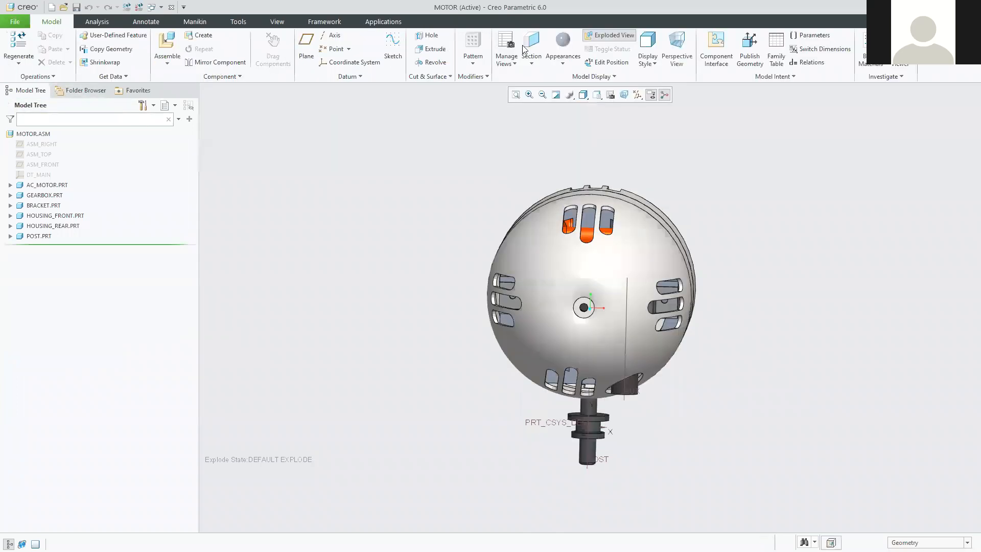
click(171, 7)
click(133, 48)
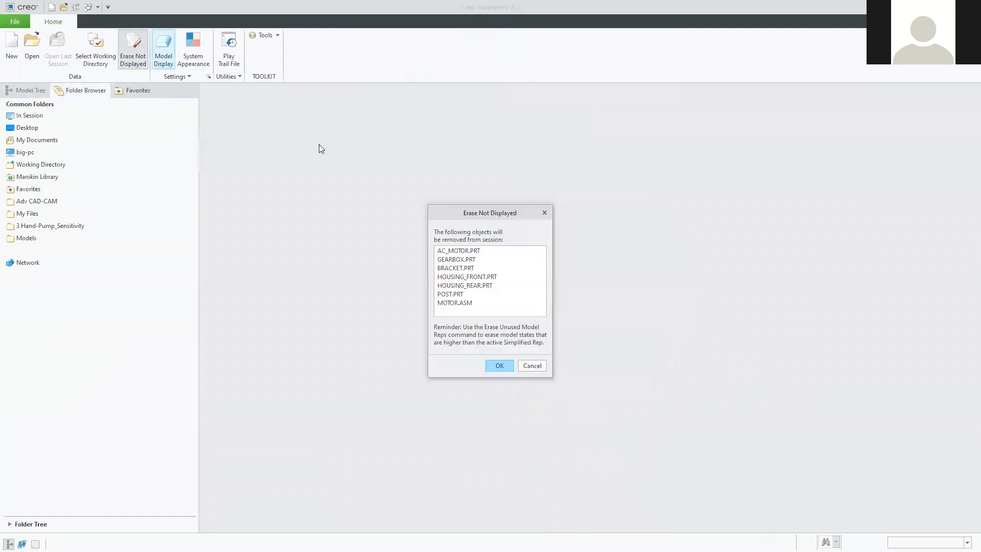
click(501, 366)
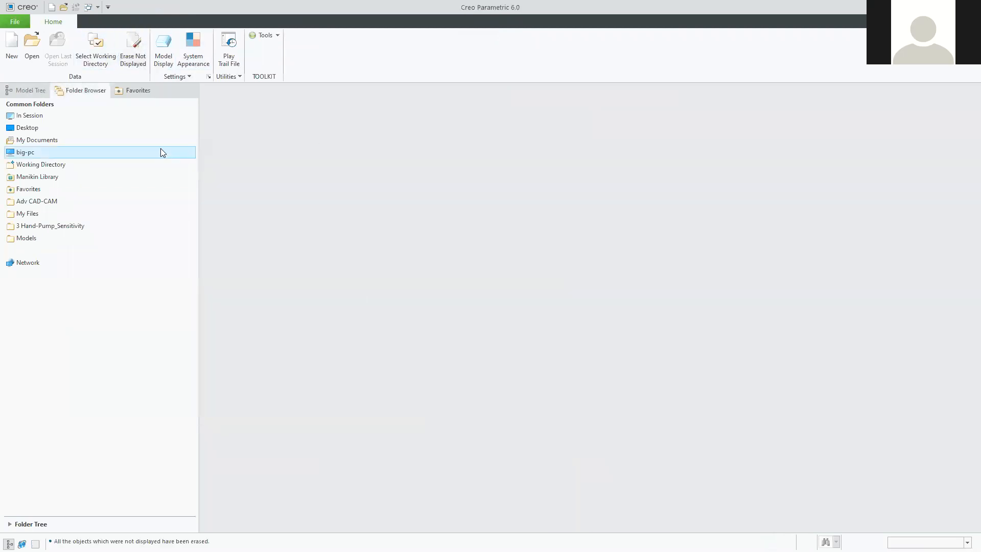
- Open the motor.asm assembly from the animation - Orig folder and inspect its housing and post
click(32, 45)
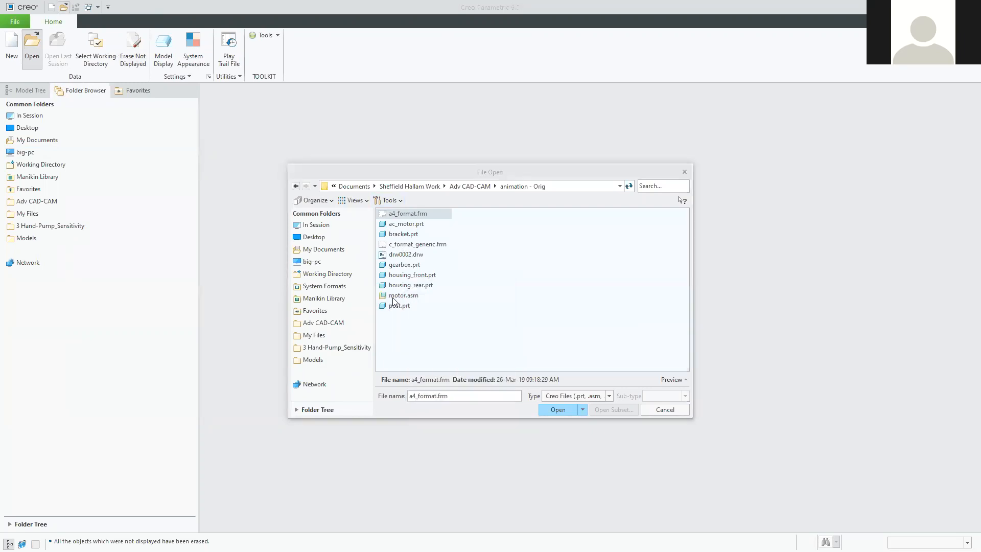
click(409, 299)
double_click(408, 299)
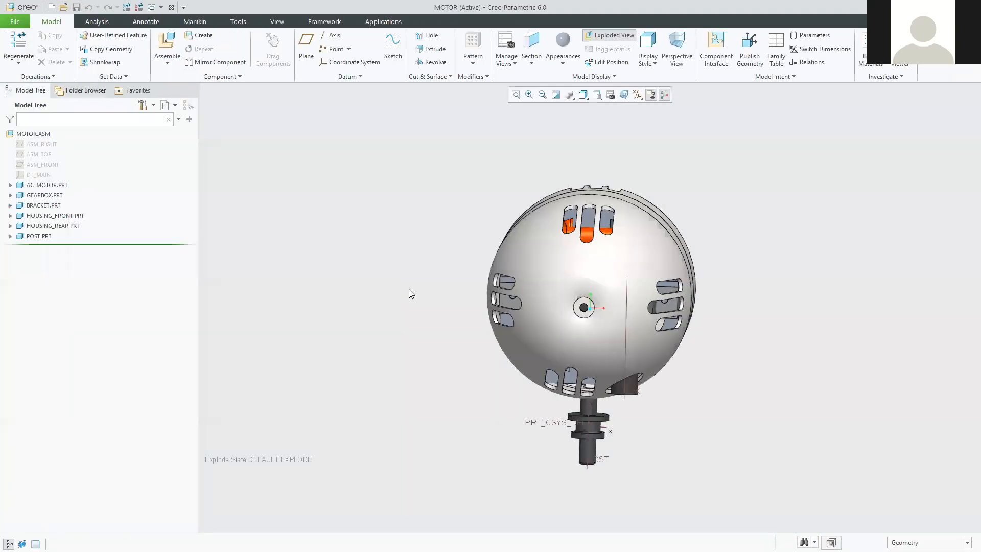
mouse_move(738, 367)
middle_down()
mouse_move(692, 344)
mouse_move(606, 360)
mouse_move(699, 346)
mouse_move(677, 335)
mouse_move(672, 264)
mouse_move(671, 337)
mouse_move(646, 334)
mouse_move(688, 355)
mouse_move(679, 361)
middle_up()
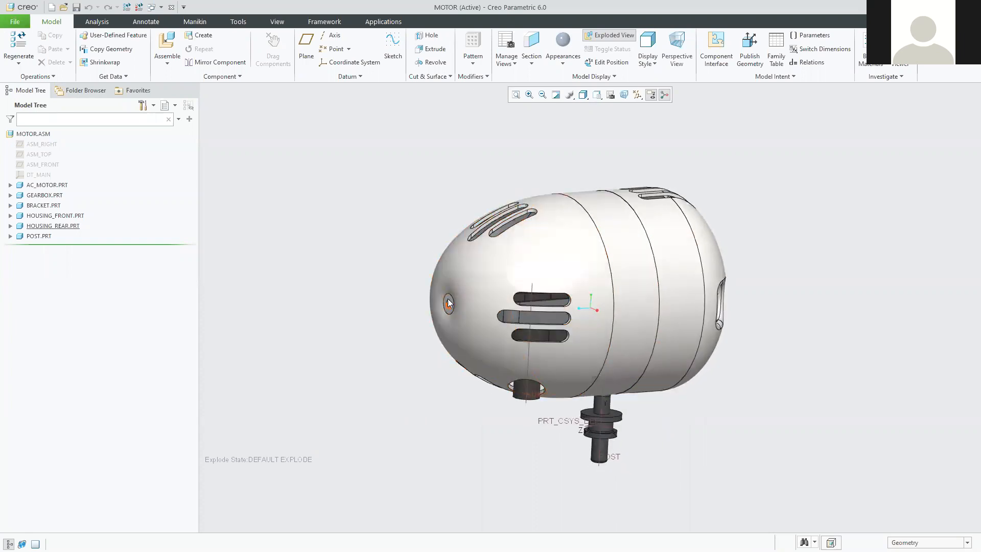
mouse_move(605, 435)
middle_down()
mouse_move(618, 360)
mouse_move(598, 333)
middle_up()
mouse_move(587, 425)
middle_down()
mouse_move(546, 403)
mouse_move(484, 429)
mouse_move(602, 429)
mouse_move(567, 413)
mouse_move(550, 444)
mouse_move(599, 458)
mouse_move(615, 442)
mouse_move(601, 436)
middle_up()
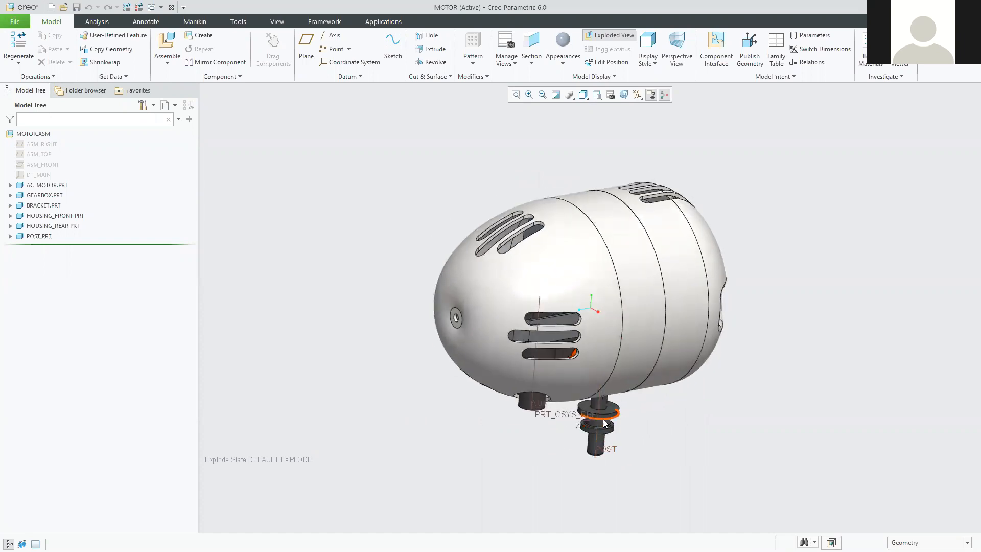
ctrl+middle_drag(611, 394, 563, 371)
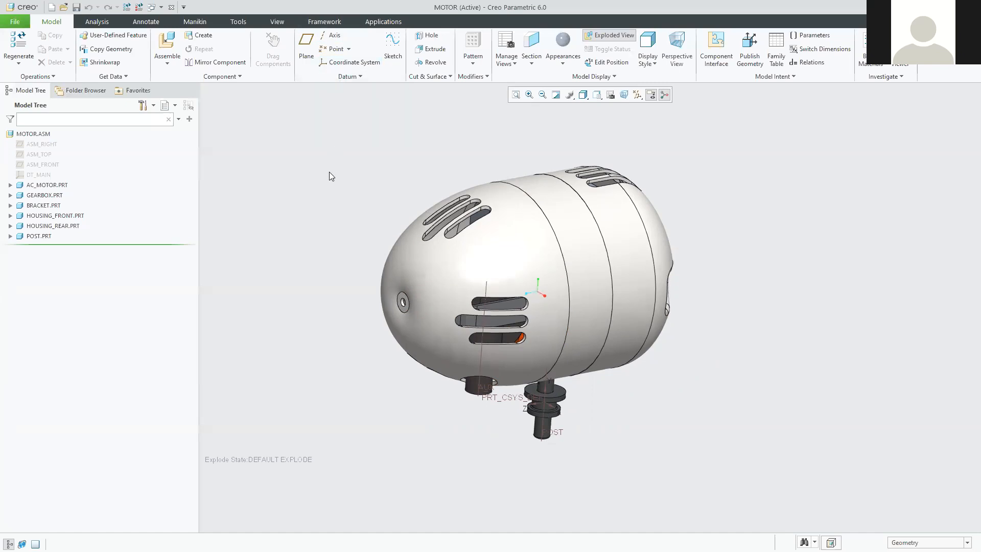
- Enter the Animation application for the motor assembly and activate Animation1
click(384, 22)
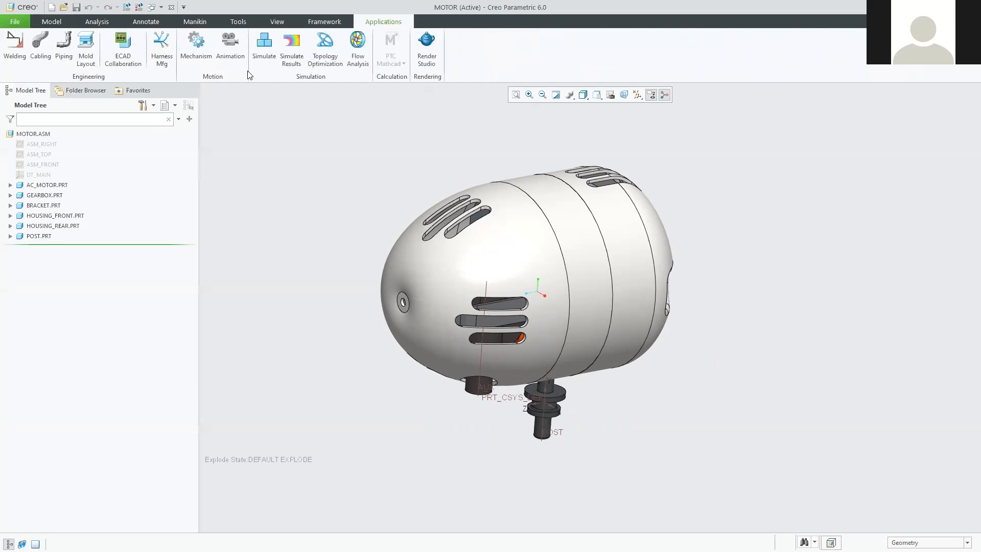
click(231, 49)
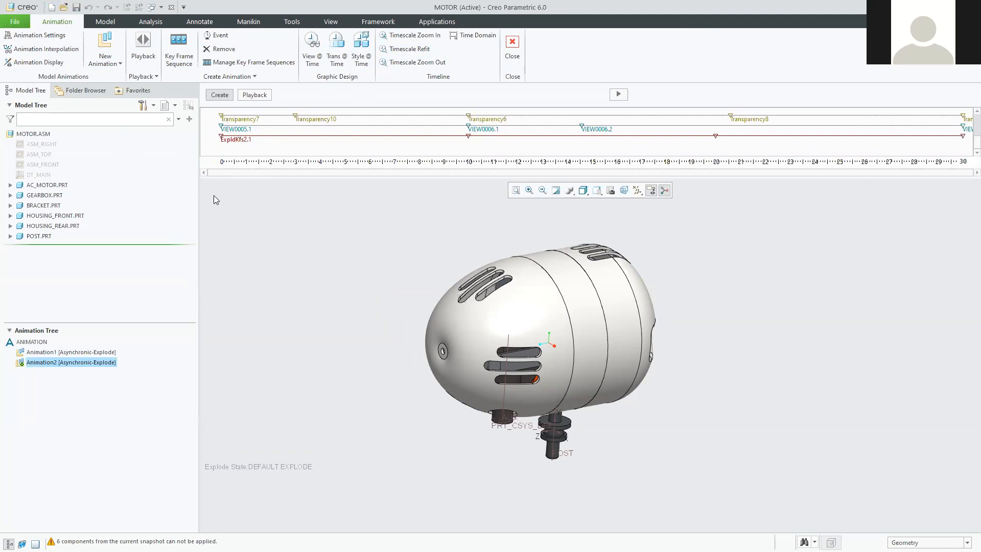
click(84, 352)
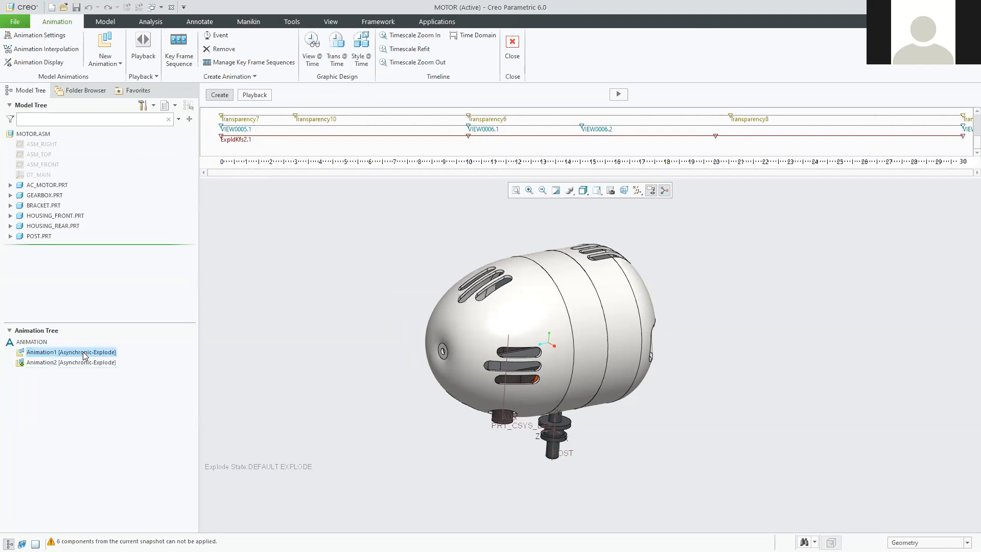
right_click(85, 352)
click(109, 357)
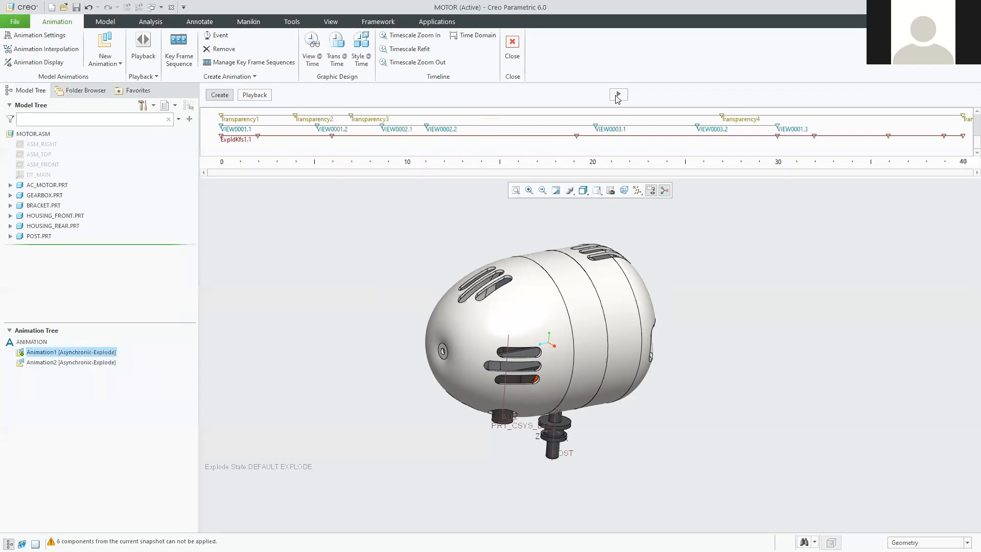
- Generate Animation1 from its timeline, play back the result and stop it partway through
click(619, 95)
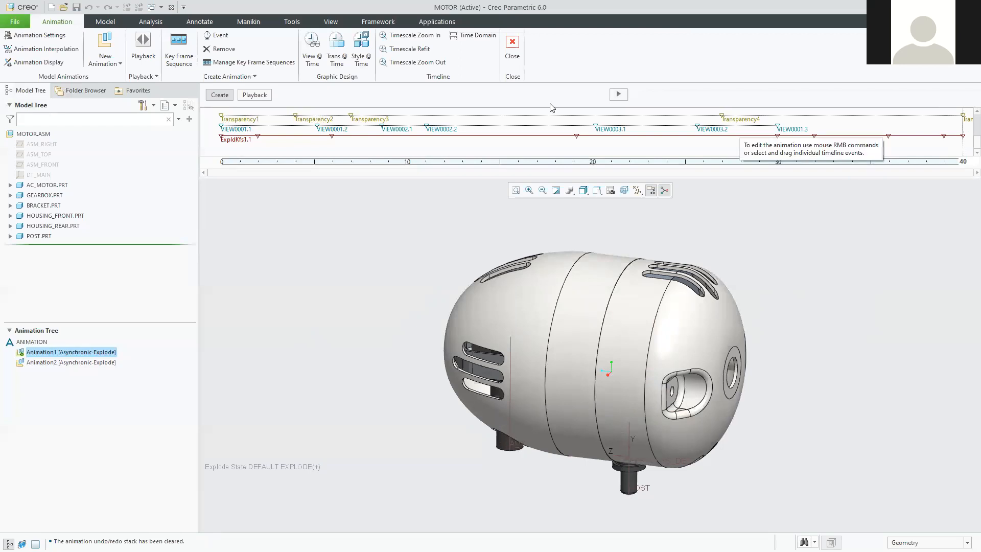
click(254, 96)
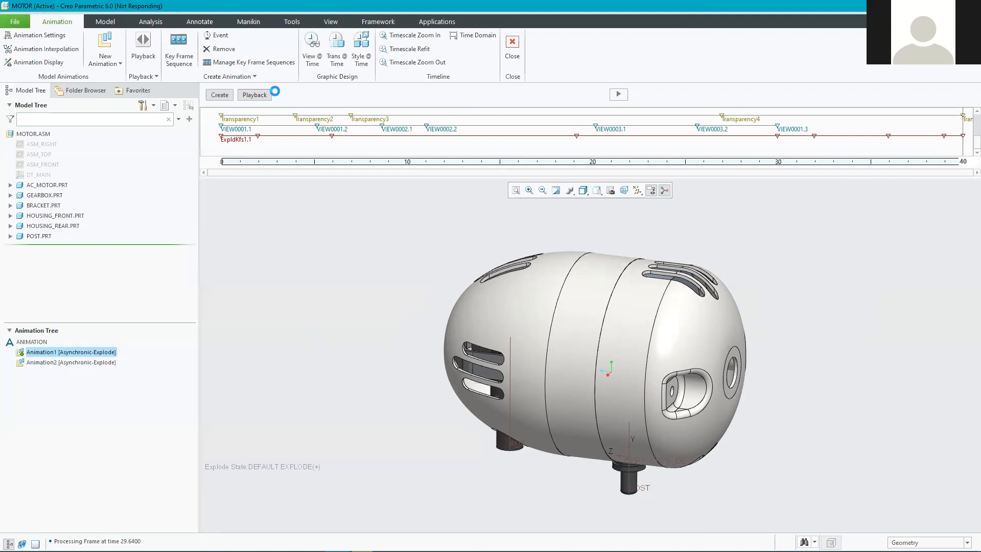
click(749, 95)
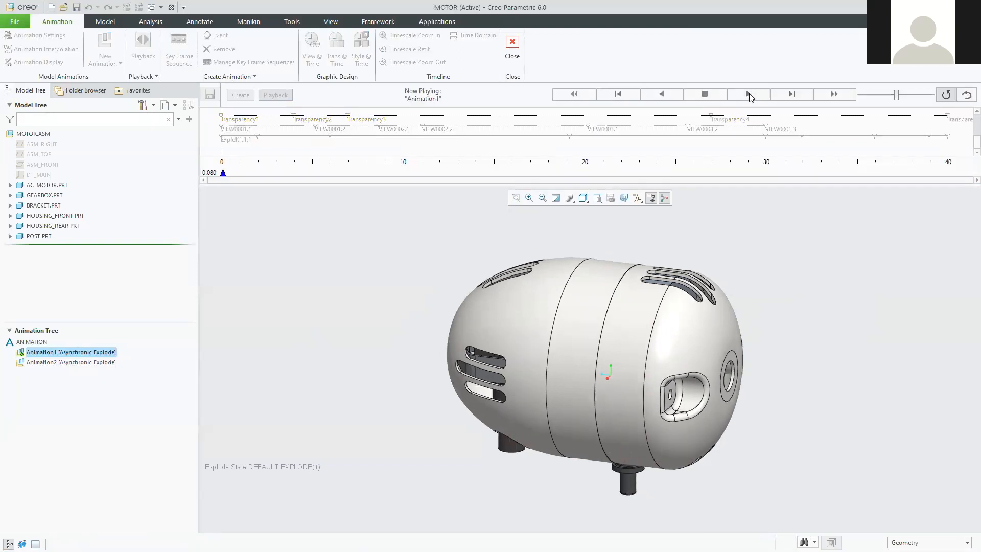
click(708, 98)
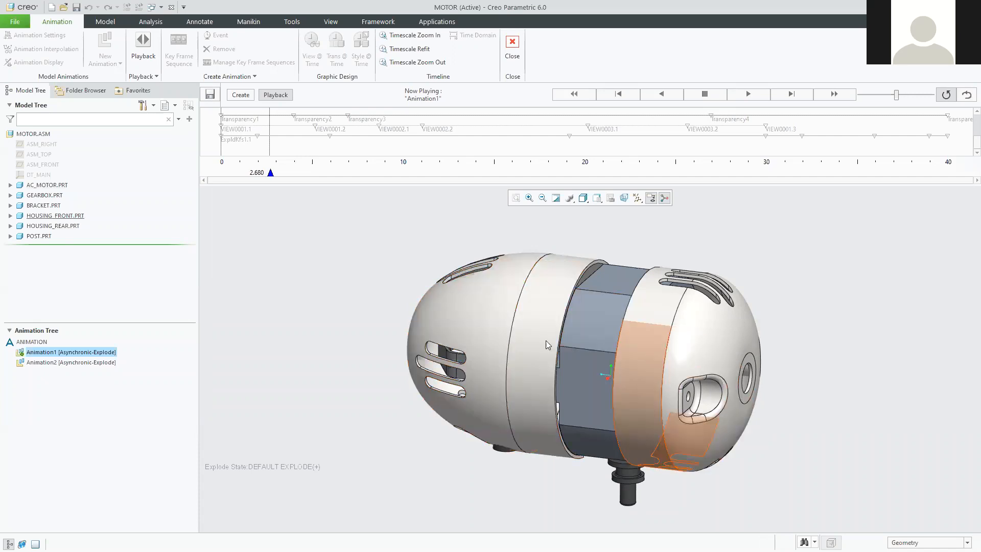
- Scrub the Animation1 playback in stages up to 8 s, going back to 5 s once, to examine the explode motion and housing transparency
mouse_move(271, 174)
mouse_down()
mouse_move(225, 174)
mouse_move(278, 174)
mouse_up()
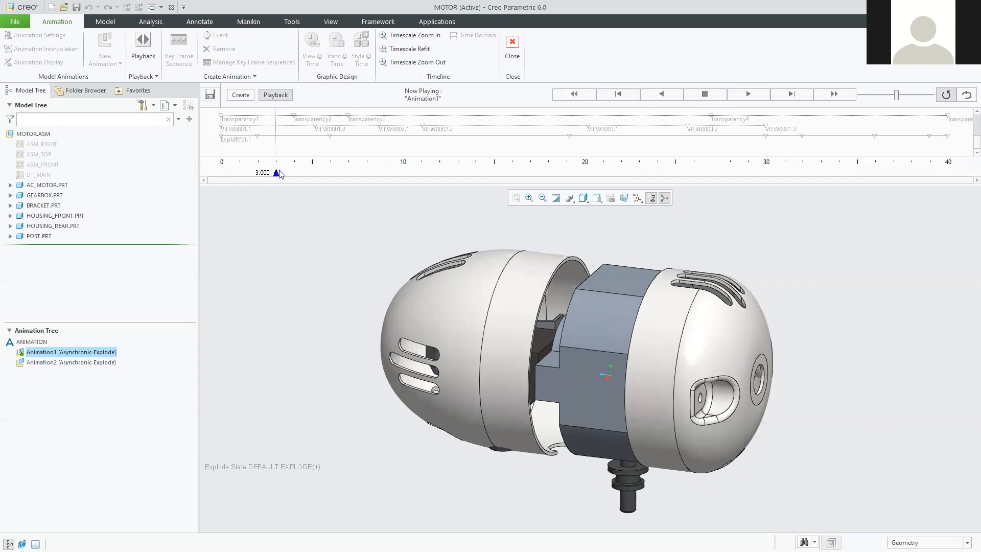
drag(278, 173, 293, 173)
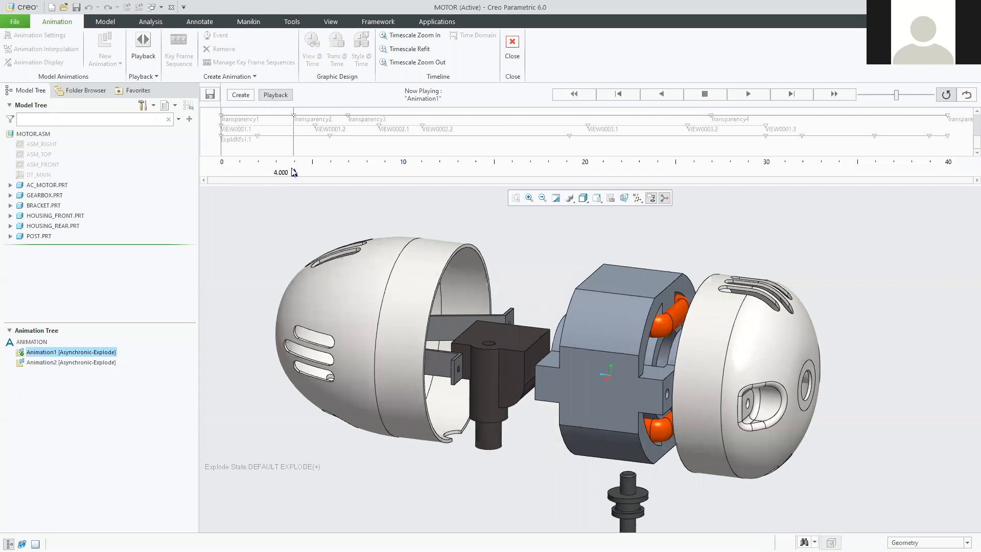
drag(296, 171, 331, 172)
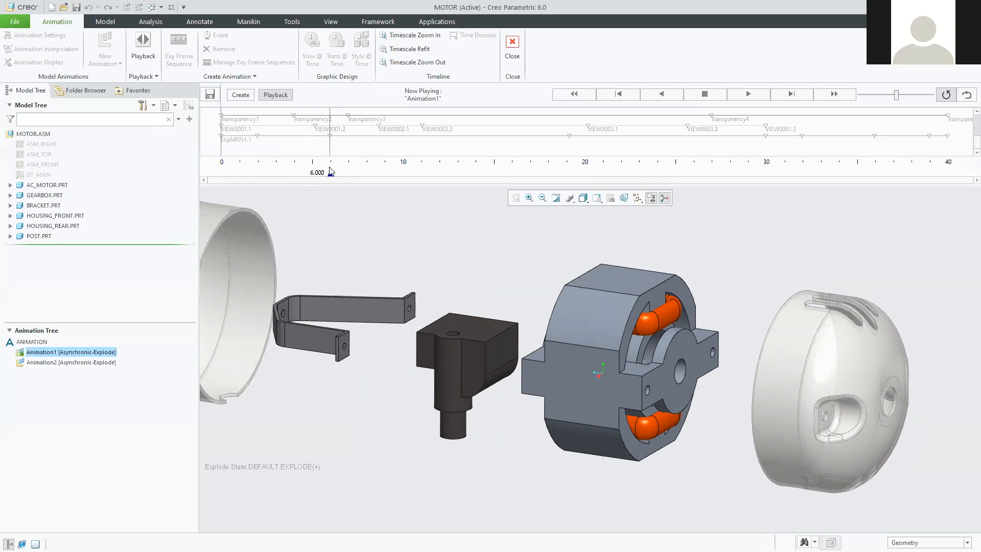
mouse_move(331, 172)
mouse_down()
mouse_move(363, 174)
mouse_move(313, 172)
mouse_move(330, 172)
mouse_up()
mouse_move(331, 171)
mouse_down()
mouse_move(348, 172)
mouse_move(296, 173)
mouse_move(311, 166)
mouse_up()
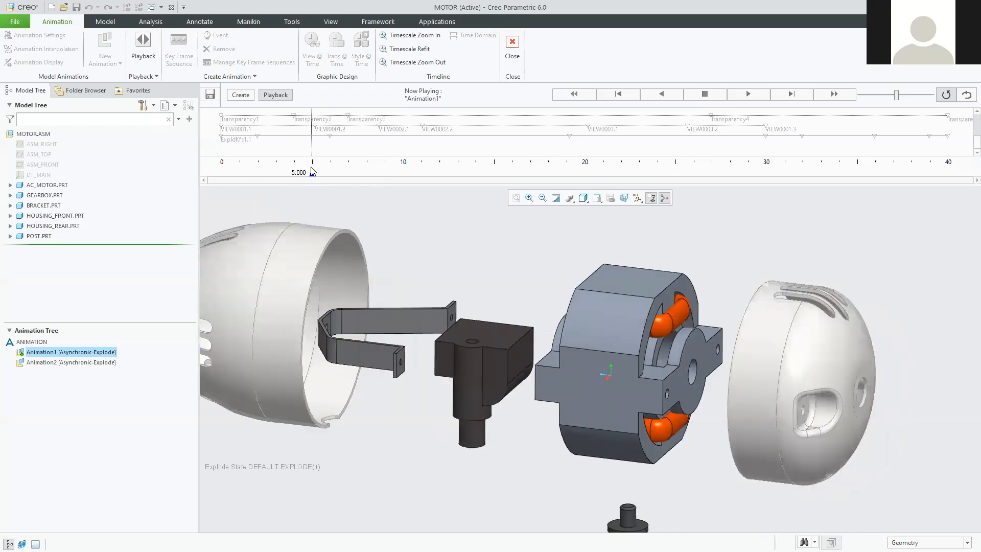
drag(314, 173, 331, 173)
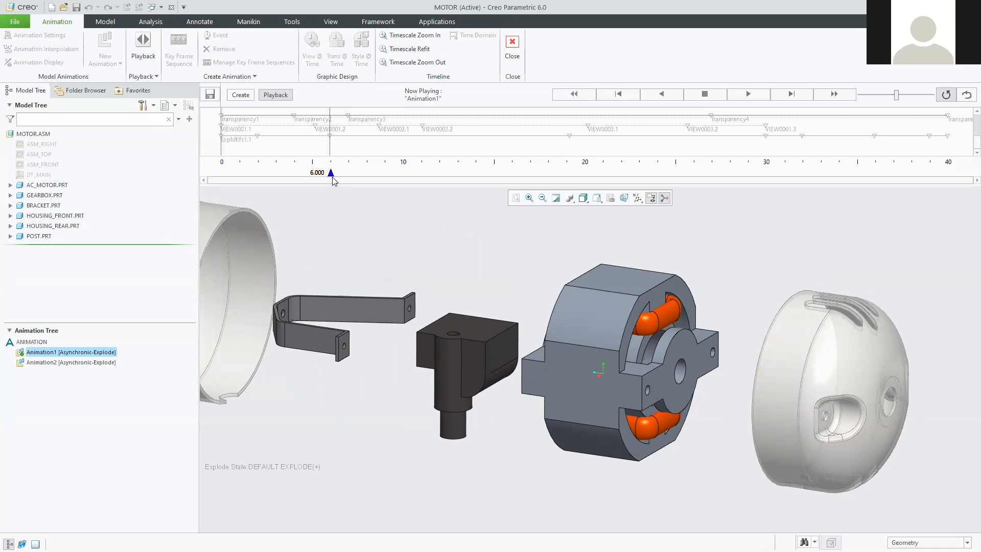
drag(331, 173, 347, 174)
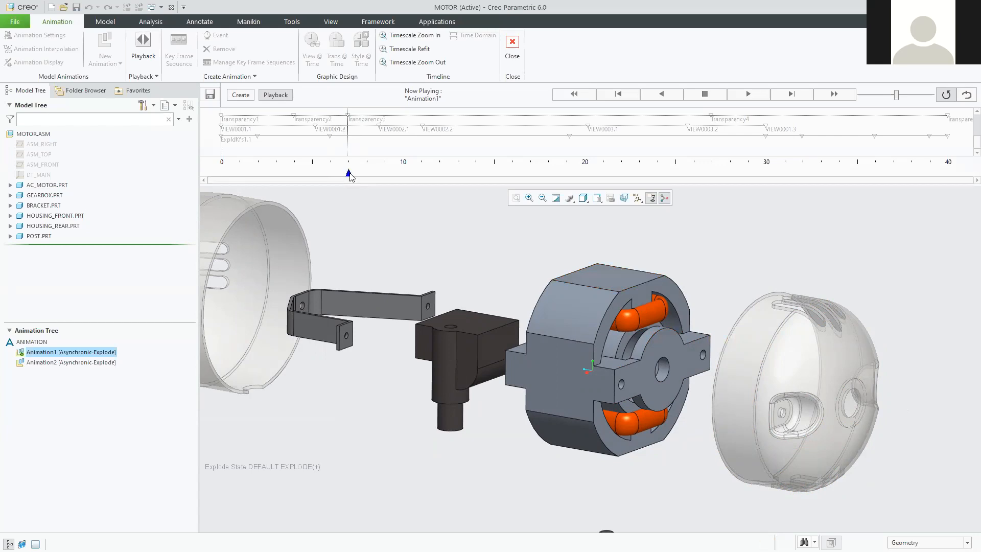
drag(350, 174, 367, 174)
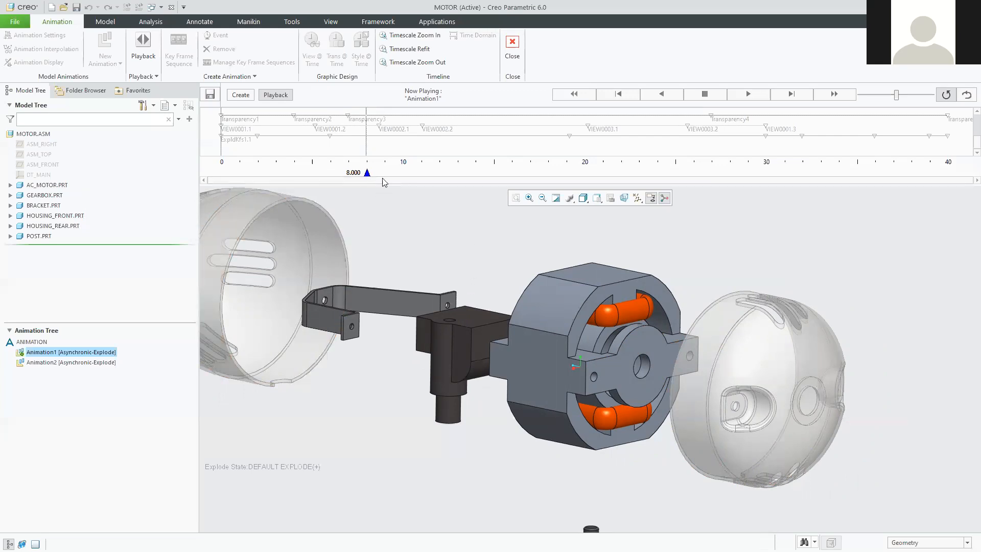
- Scrub the Animation1 playback on through 14, 16, 21 and 33 s to the end at 40 s to examine the view changes and reassembly
mouse_move(380, 178)
mouse_down()
mouse_move(404, 179)
mouse_move(368, 174)
mouse_move(402, 168)
mouse_up()
drag(404, 175, 491, 170)
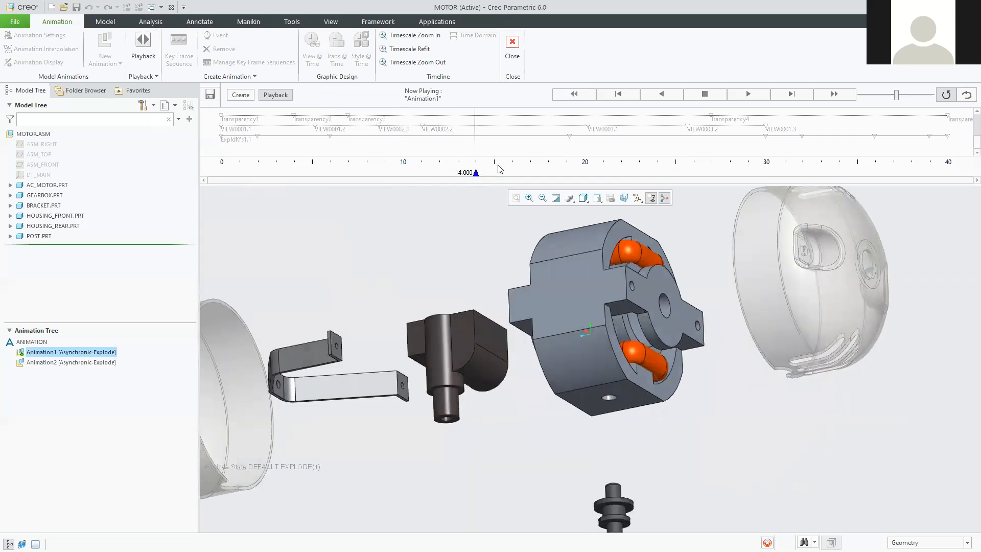
click(514, 172)
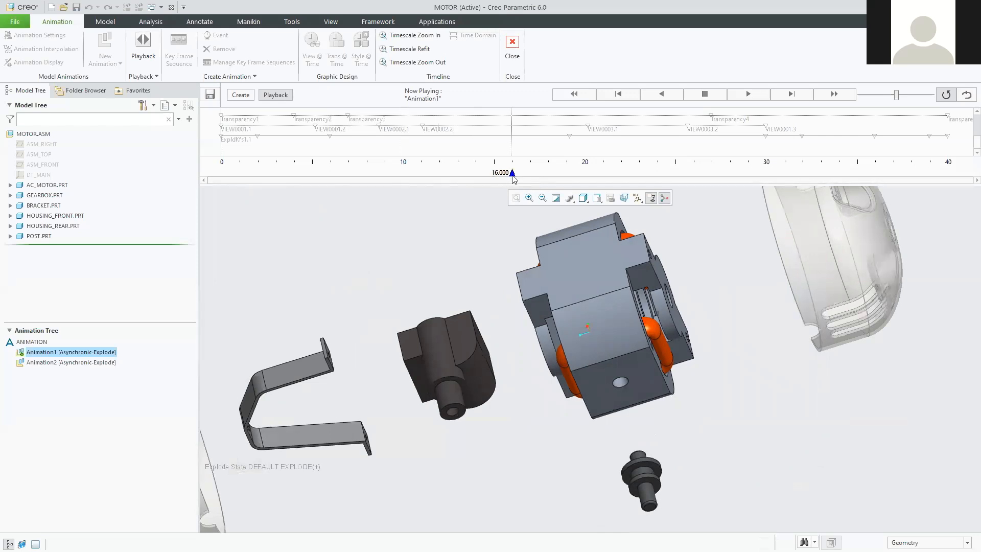
drag(521, 177, 601, 164)
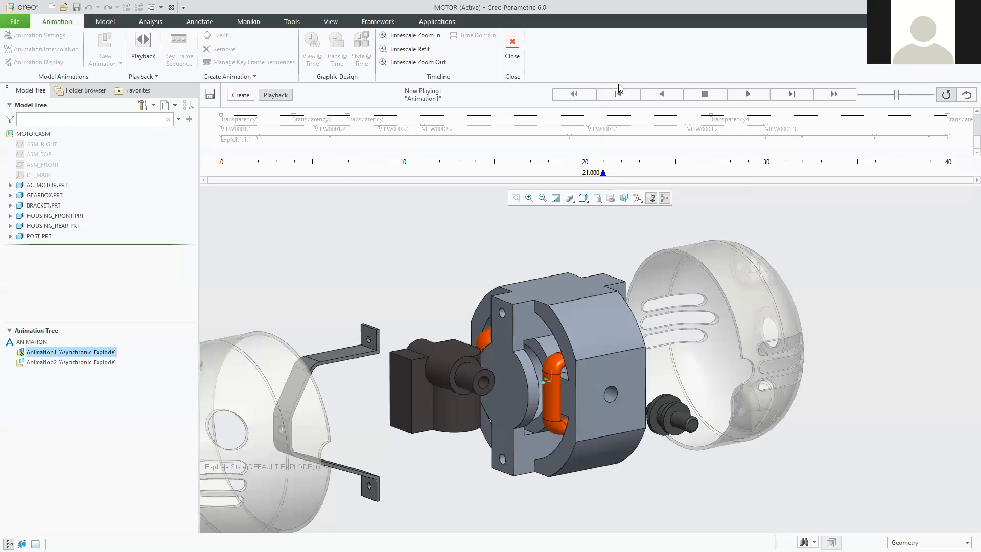
mouse_move(603, 178)
mouse_down()
mouse_move(713, 163)
mouse_move(817, 170)
mouse_up()
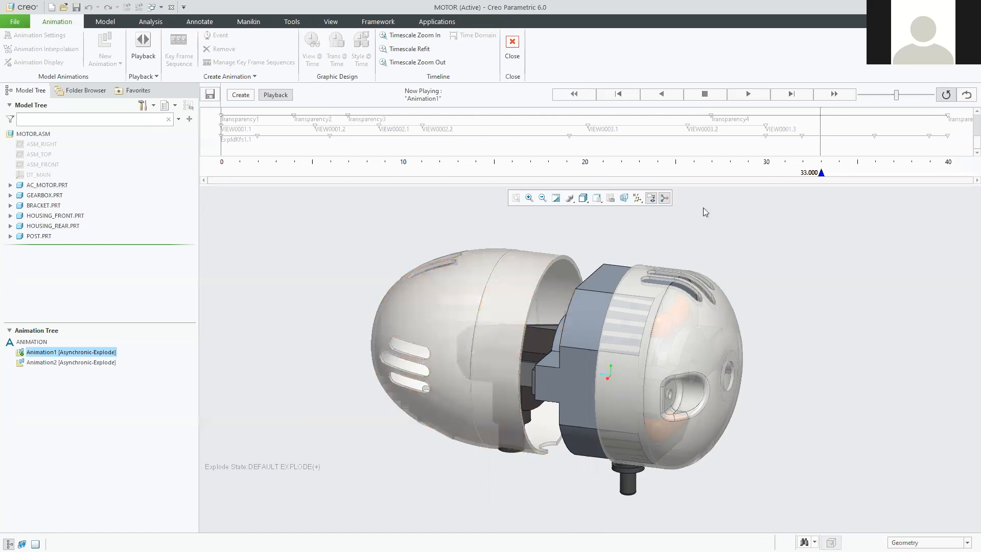
mouse_move(822, 174)
mouse_down()
mouse_move(805, 175)
mouse_move(943, 155)
mouse_up()
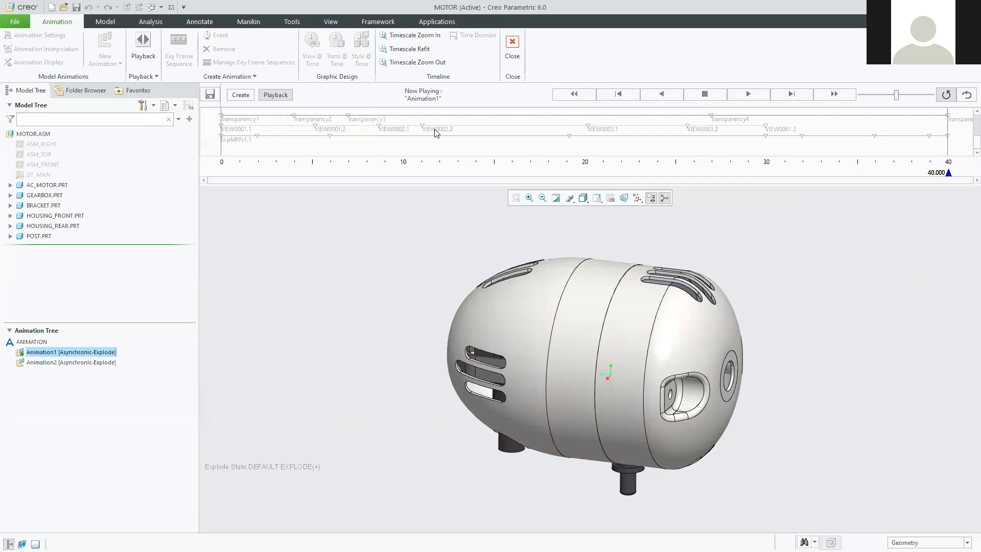
- Return Animation1 to its creation timeline and inspect the settings of the Transparency2 and Transparency3 events without changing them
click(241, 96)
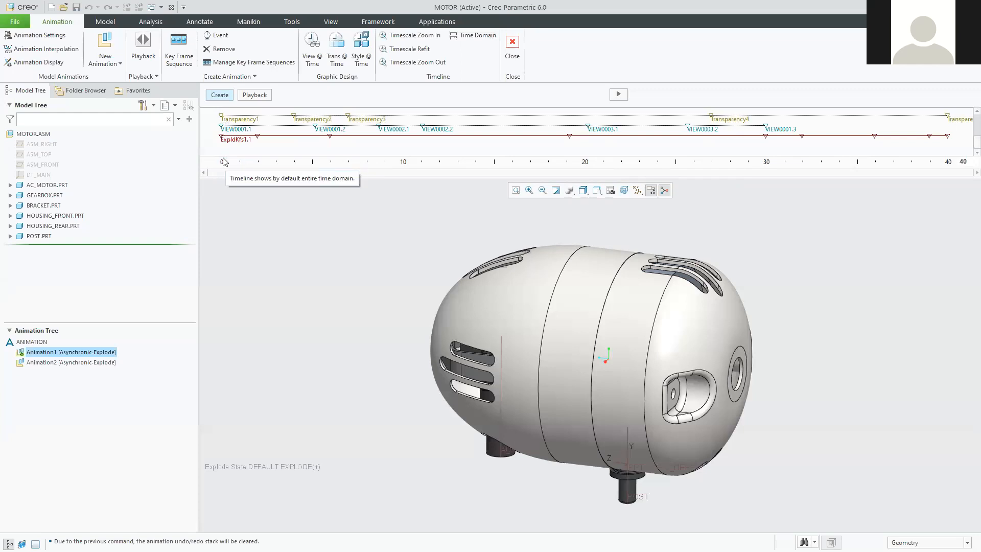
double_click(295, 119)
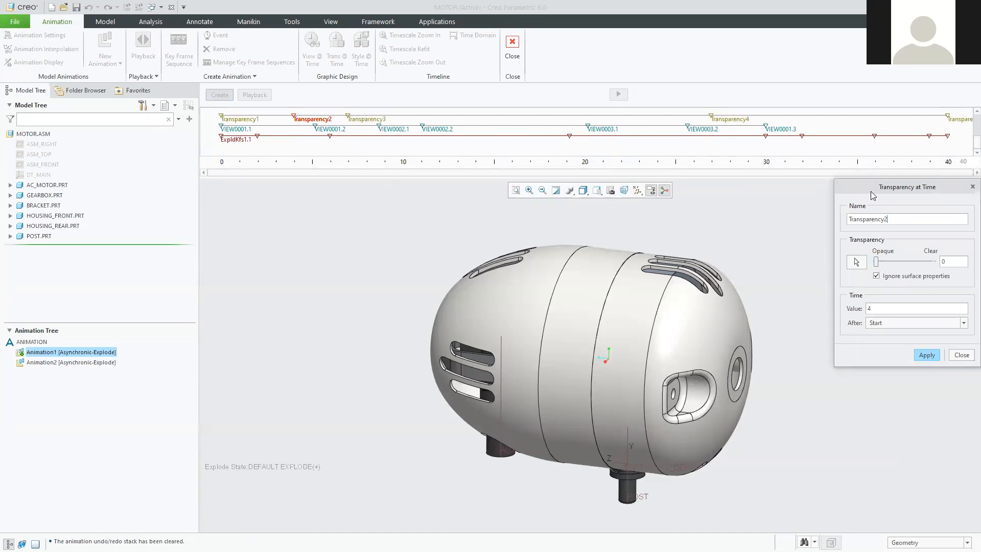
drag(851, 185, 709, 195)
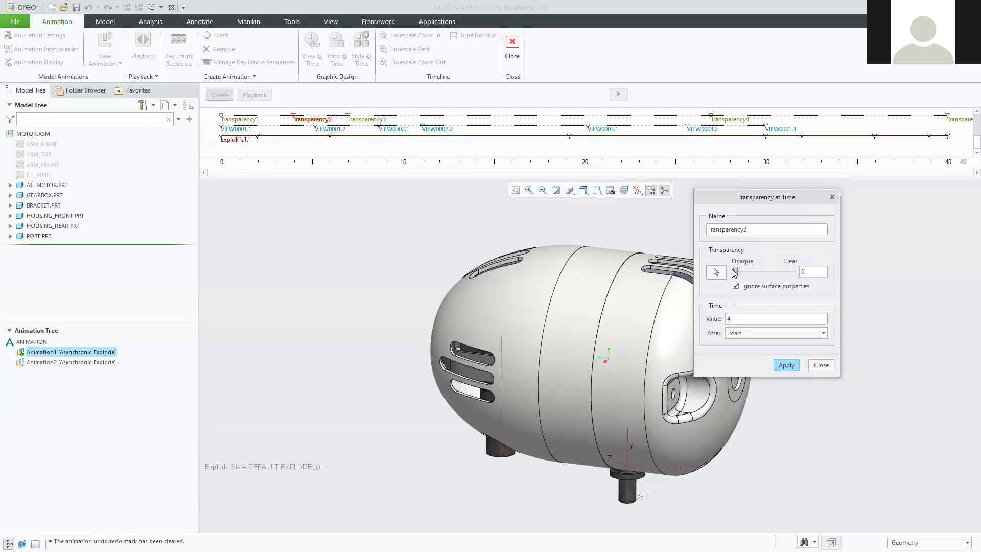
click(821, 365)
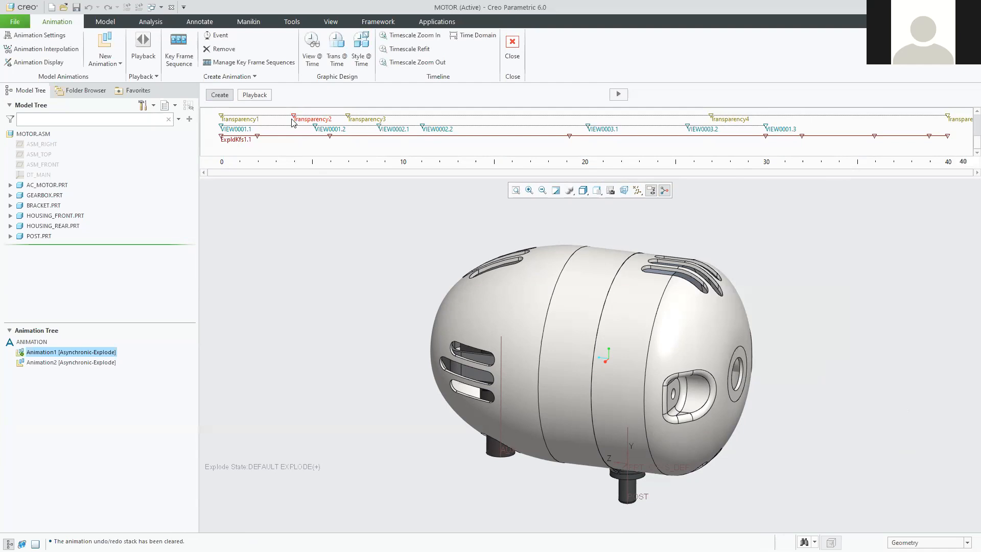
double_click(349, 119)
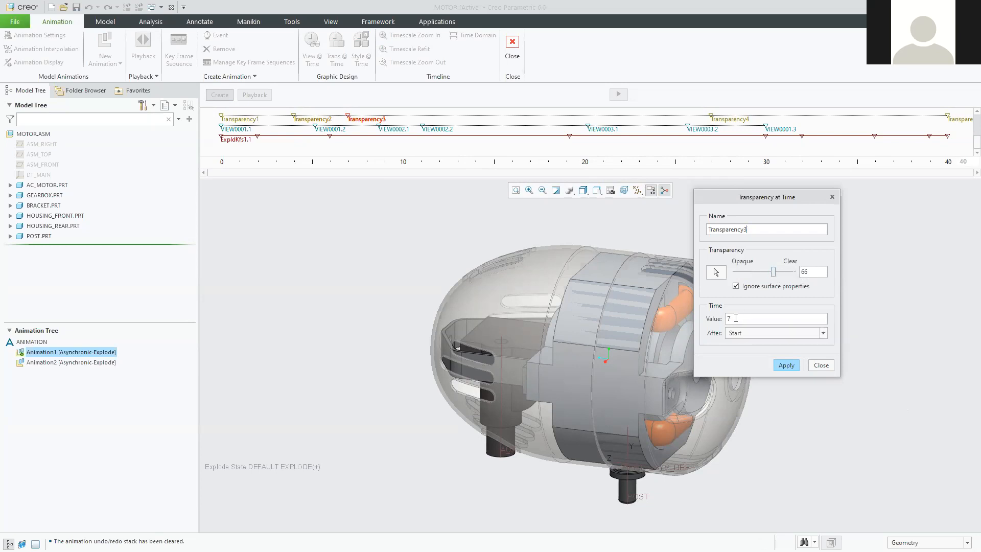
drag(737, 318, 721, 318)
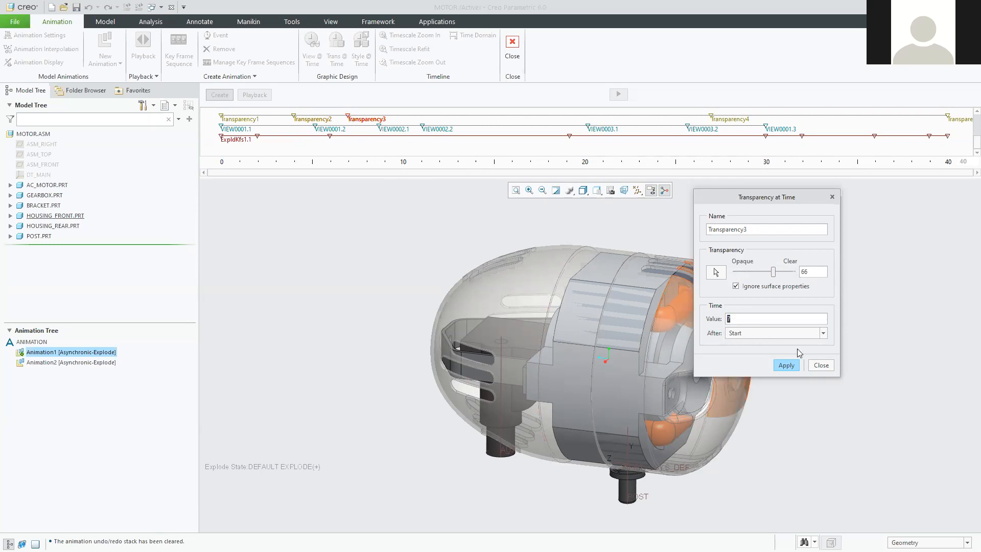
click(820, 365)
click(296, 119)
click(350, 118)
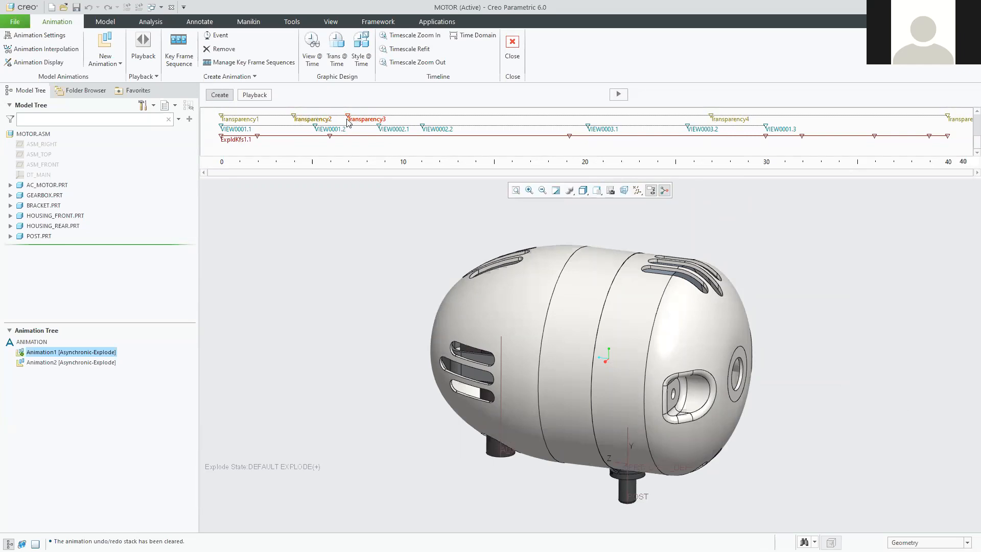
- Inspect the timeline's explode key frames and the VIEW0001, VIEW0002 and VIEW0003 view events, previewing their explode states and orientations
click(223, 142)
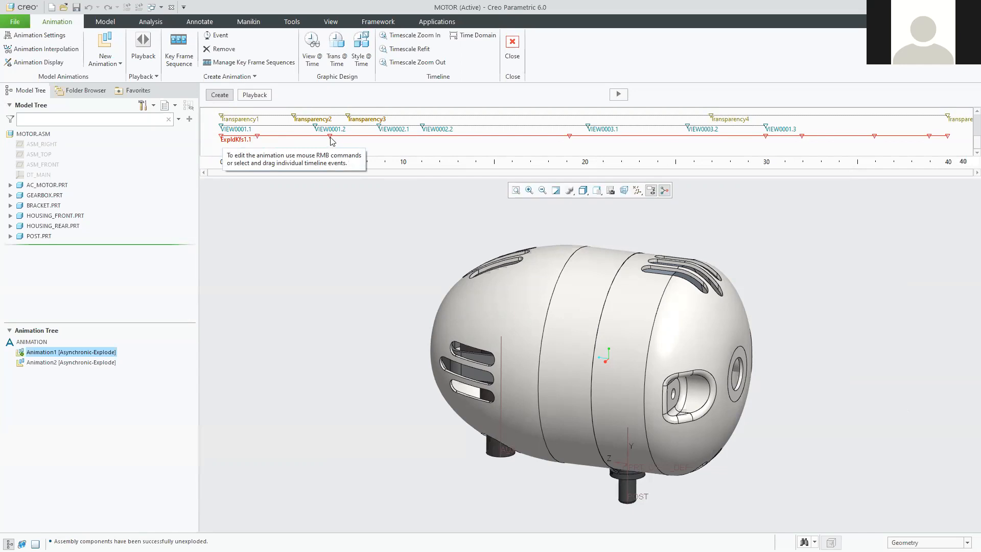
click(223, 130)
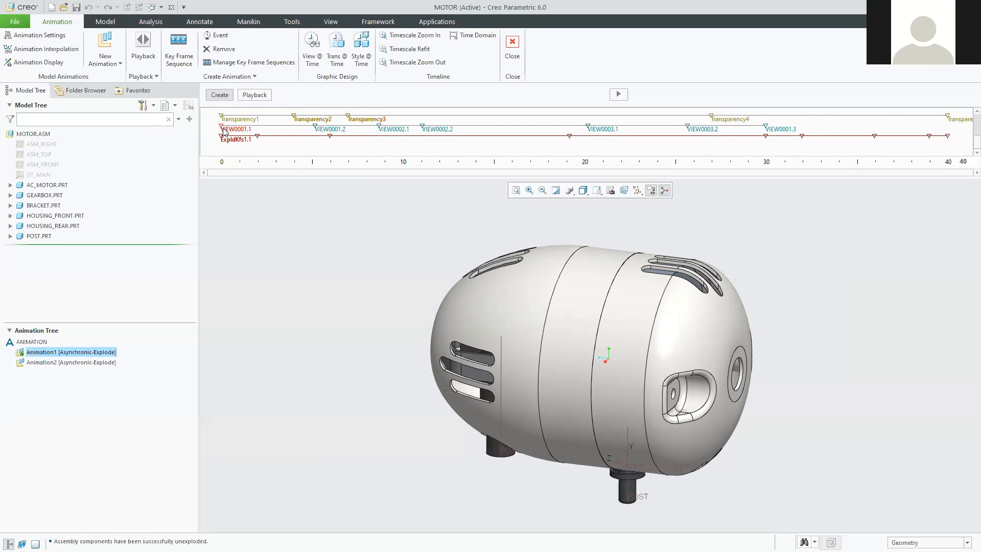
double_click(315, 128)
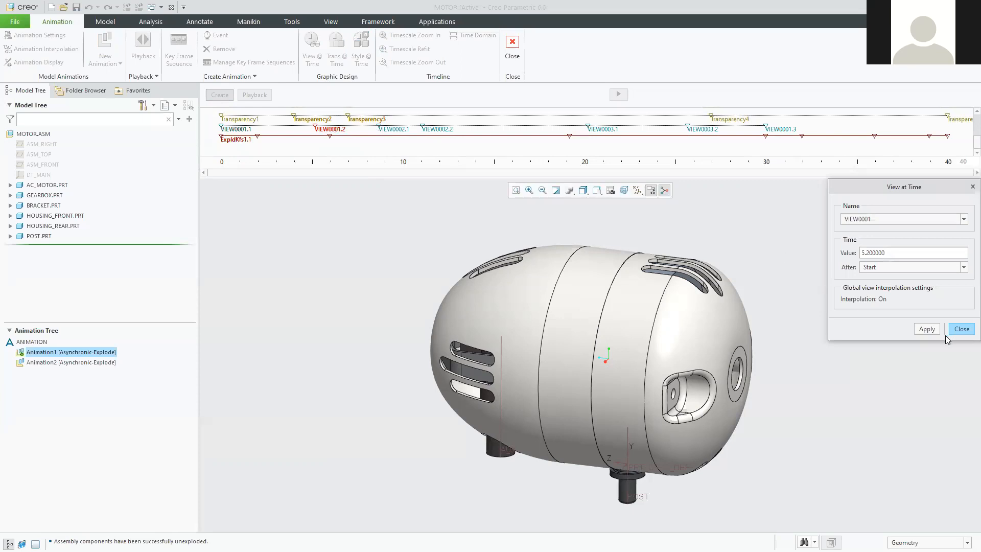
click(963, 330)
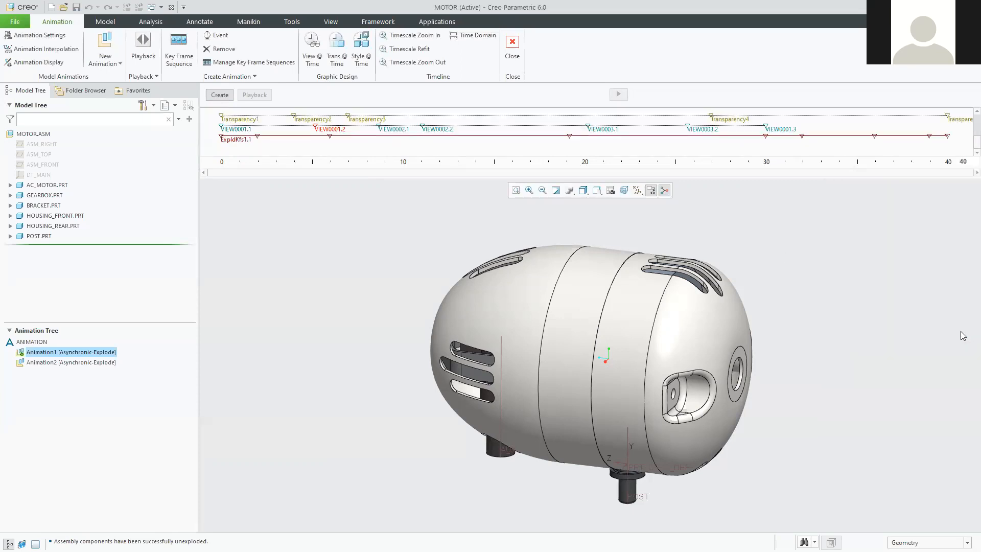
double_click(380, 128)
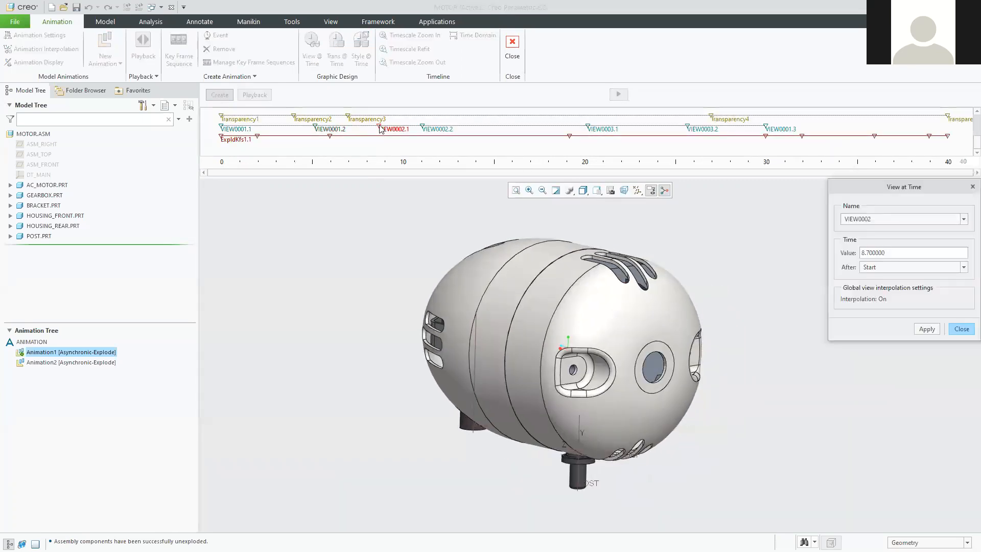
click(590, 129)
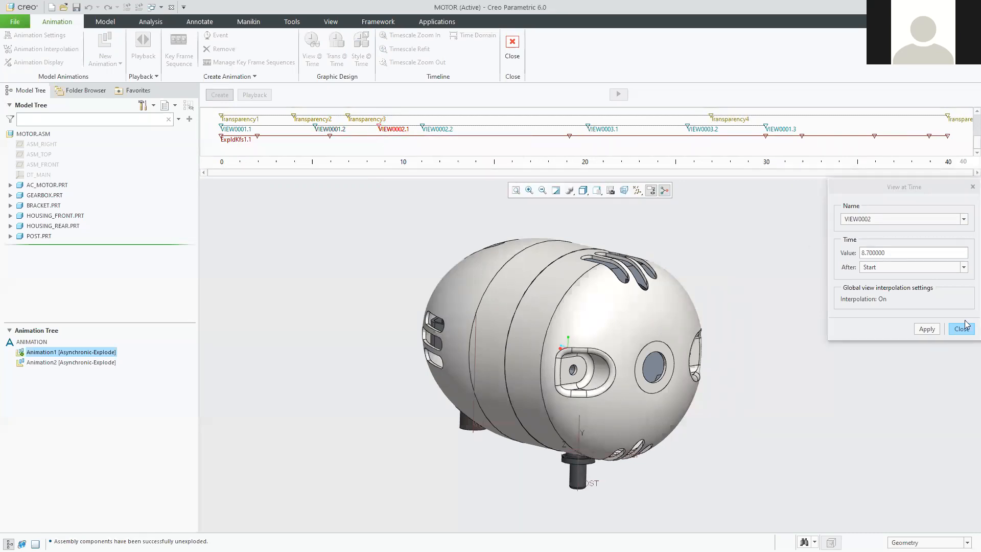
click(590, 129)
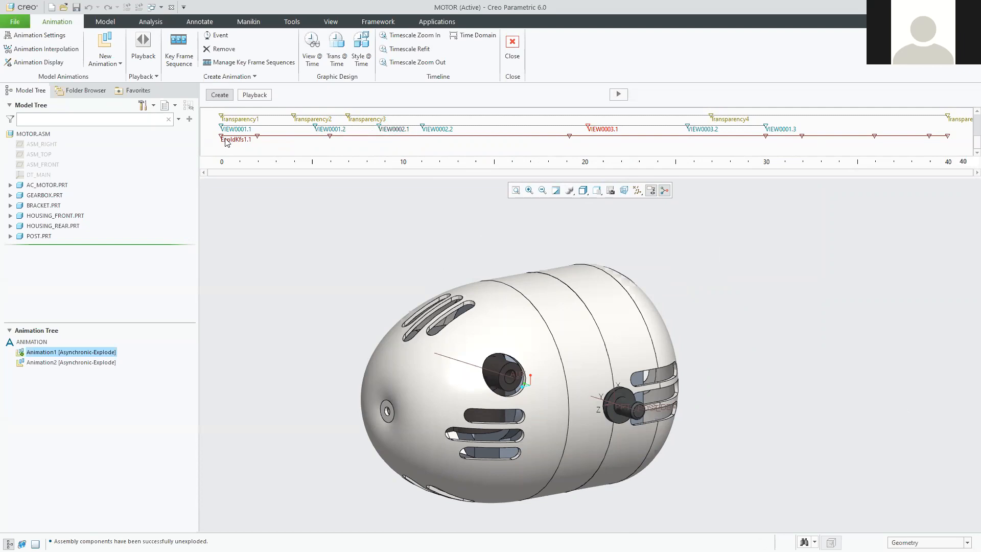
click(331, 137)
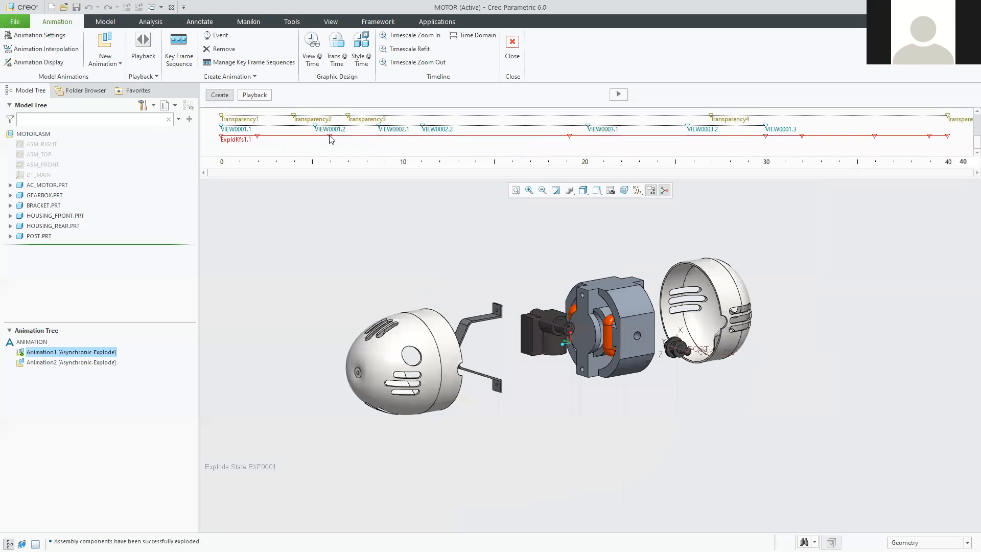
click(258, 137)
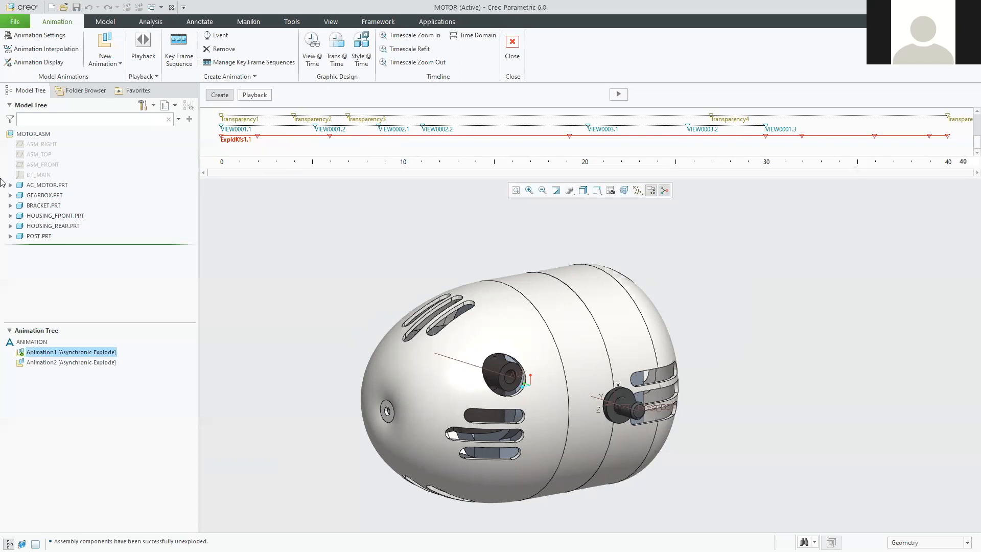
- Create a new explode animation in the animation tree, accepting the default name and initial snapshot
click(35, 342)
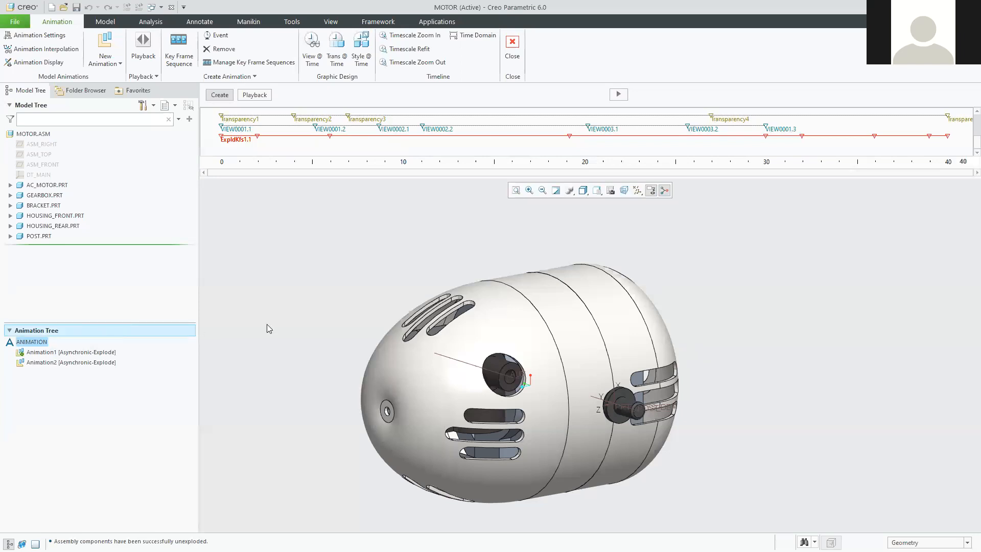
click(42, 352)
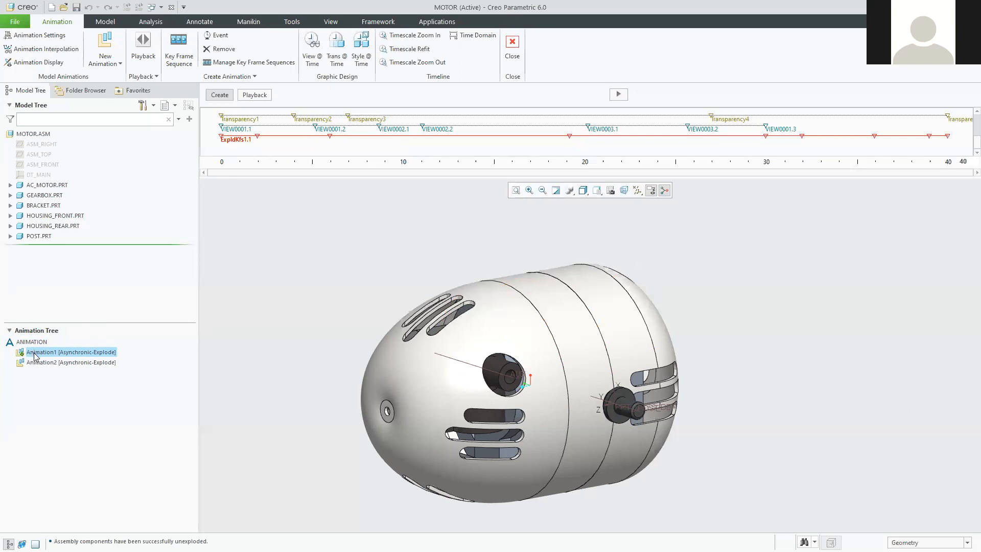
right_click(49, 405)
key(Escape)
right_click(31, 342)
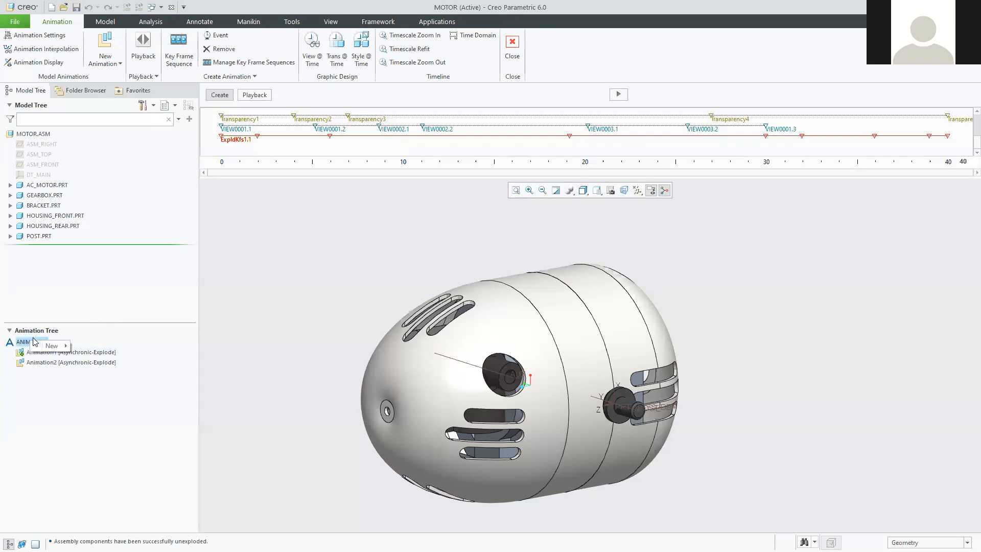
mouse_move(58, 349)
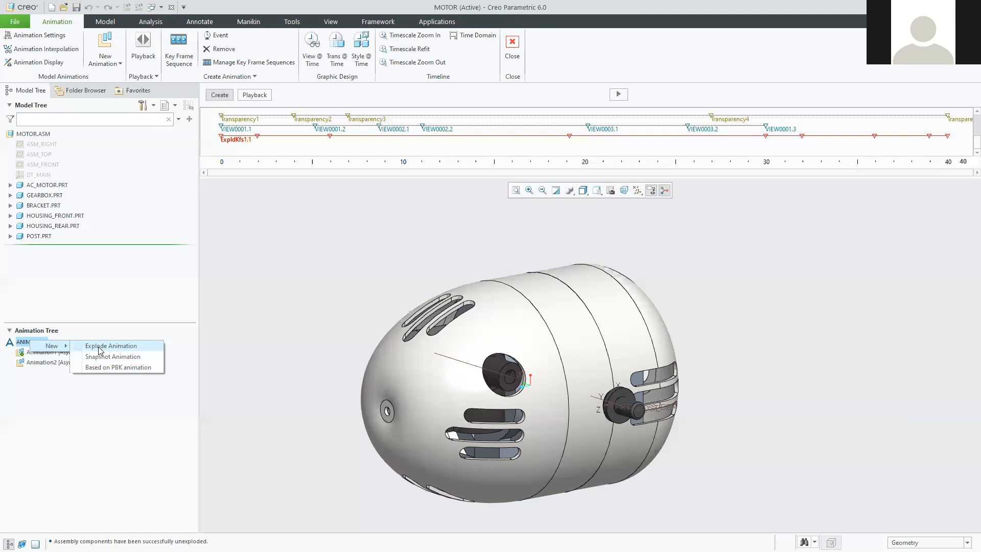
click(111, 346)
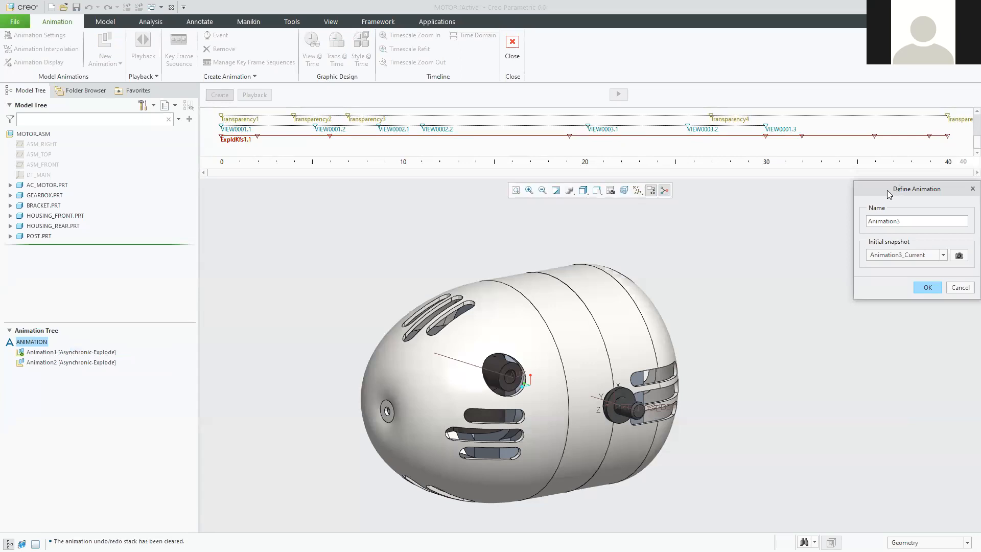
drag(889, 194, 766, 229)
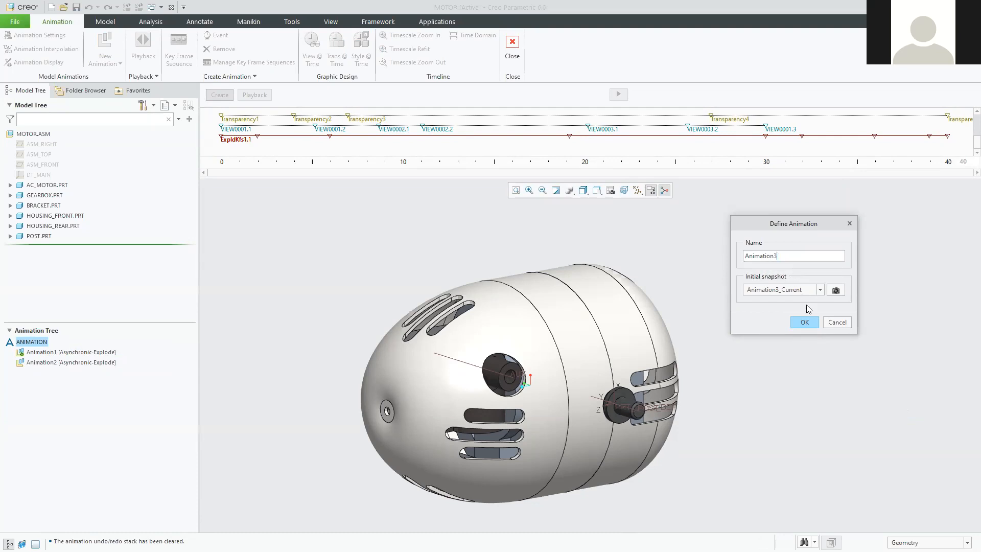
click(805, 323)
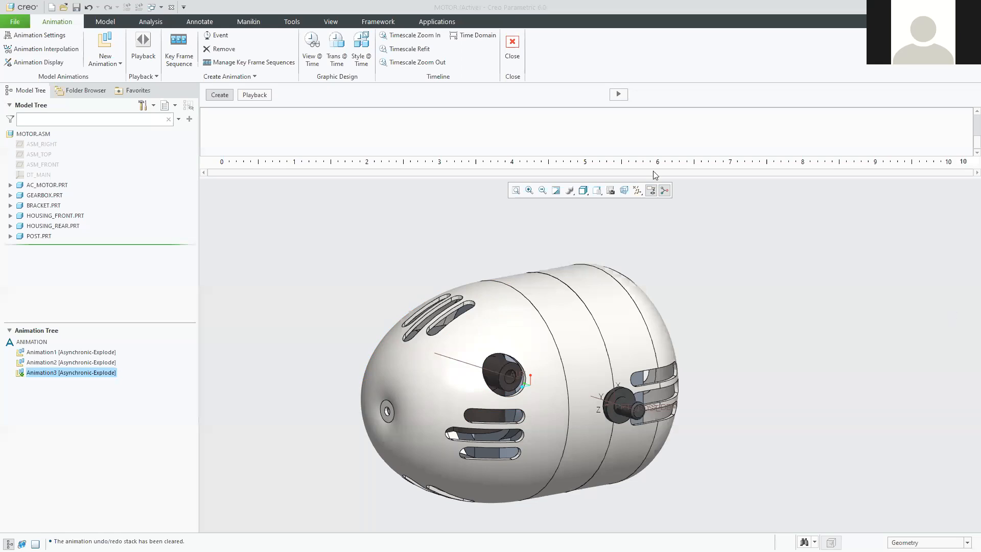
click(429, 23)
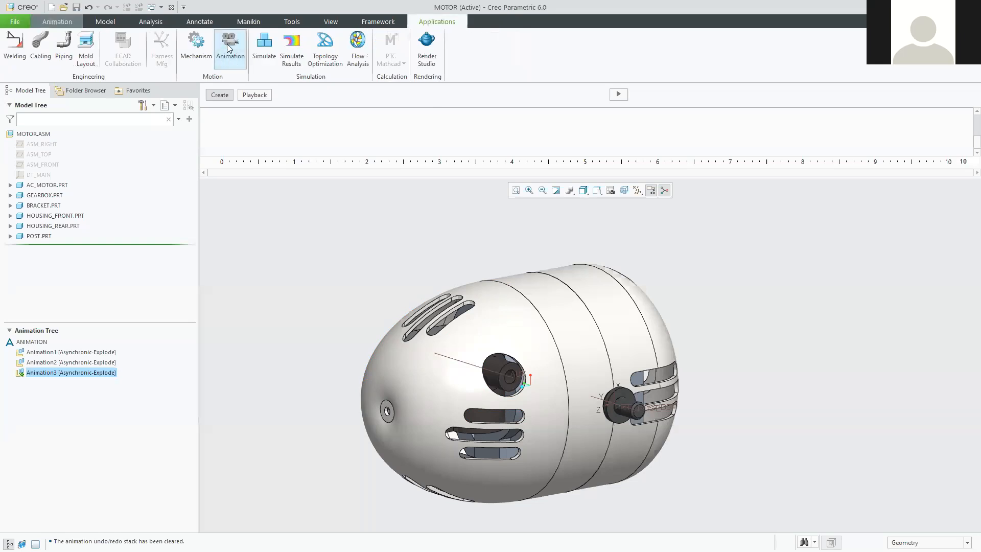
click(59, 21)
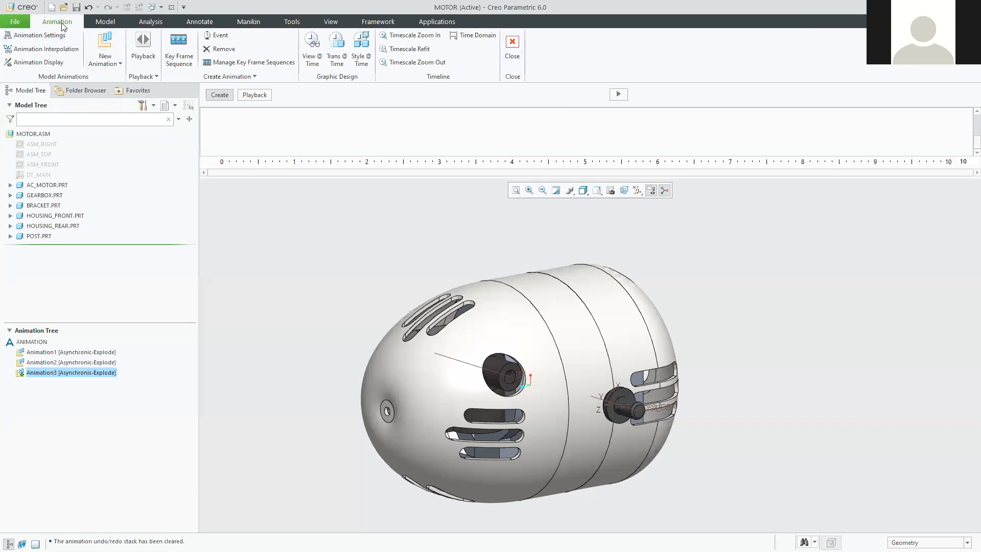
- Open the View Manager at its explode states and place the dialog beside the motor model
click(337, 24)
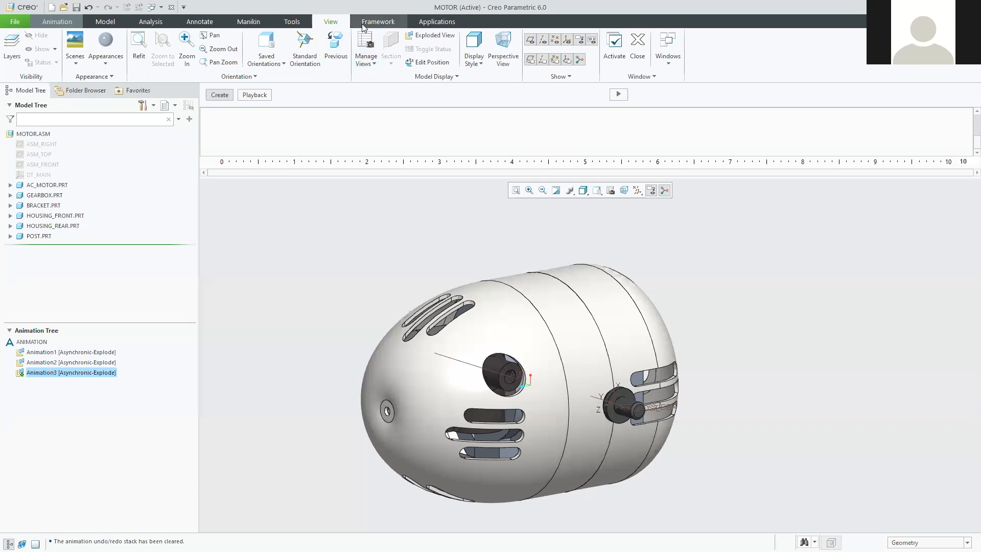
click(368, 64)
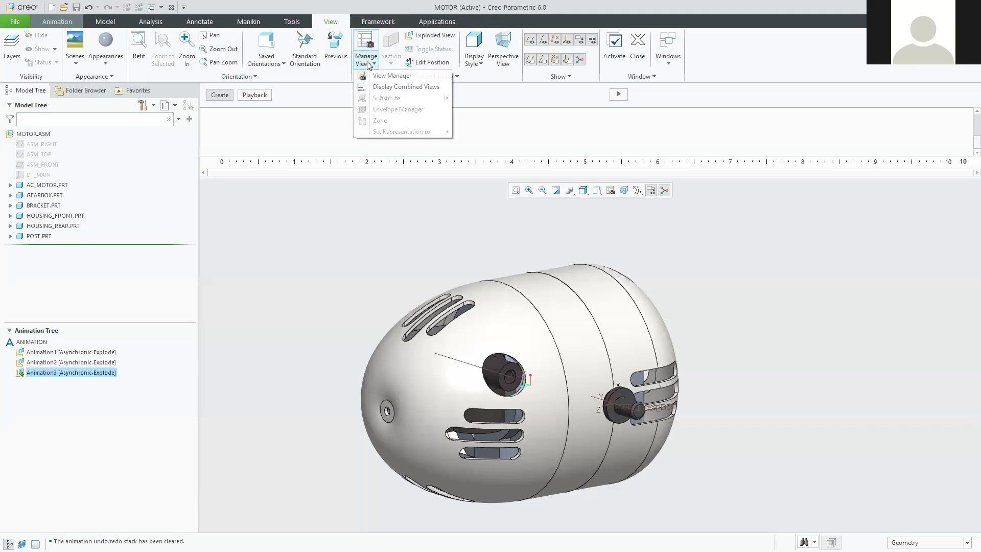
click(397, 76)
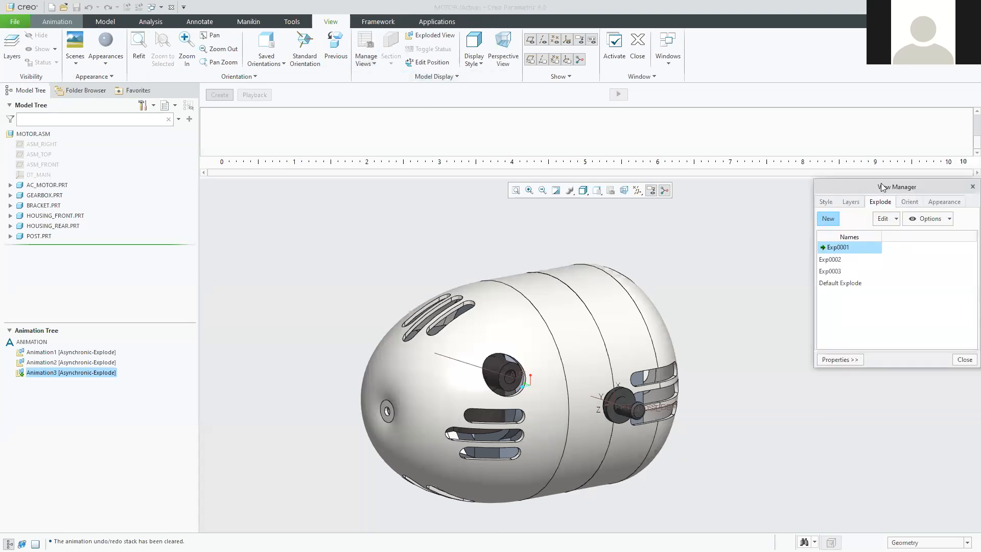
drag(883, 187, 785, 120)
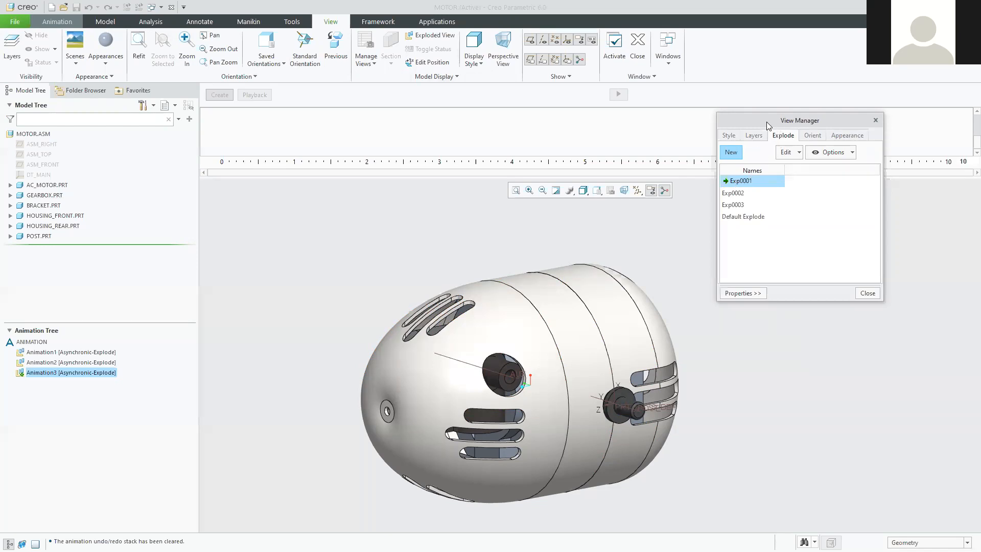
drag(766, 121, 750, 124)
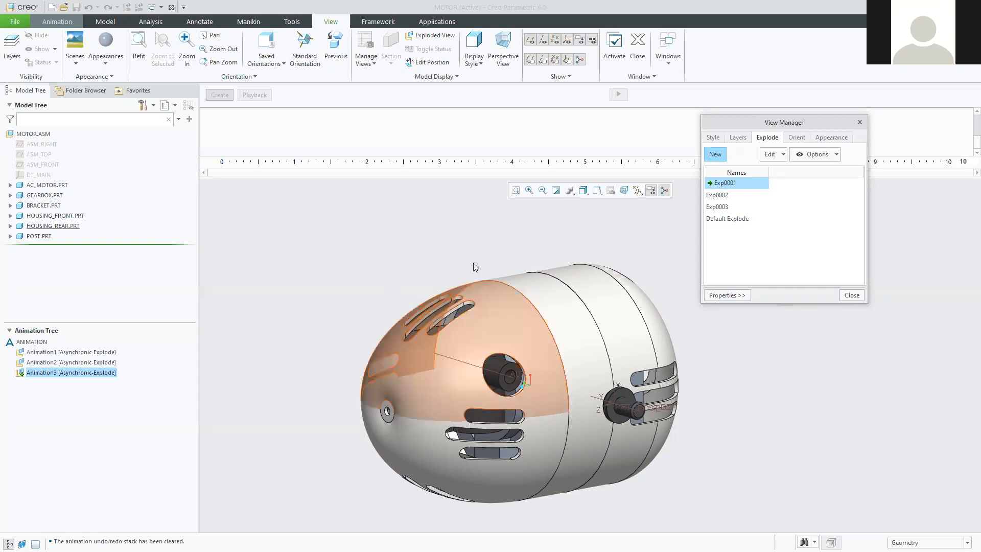
- Preview the existing explode states Exp0001, Exp0002 and Exp0003 on the motor assembly one after another
click(725, 183)
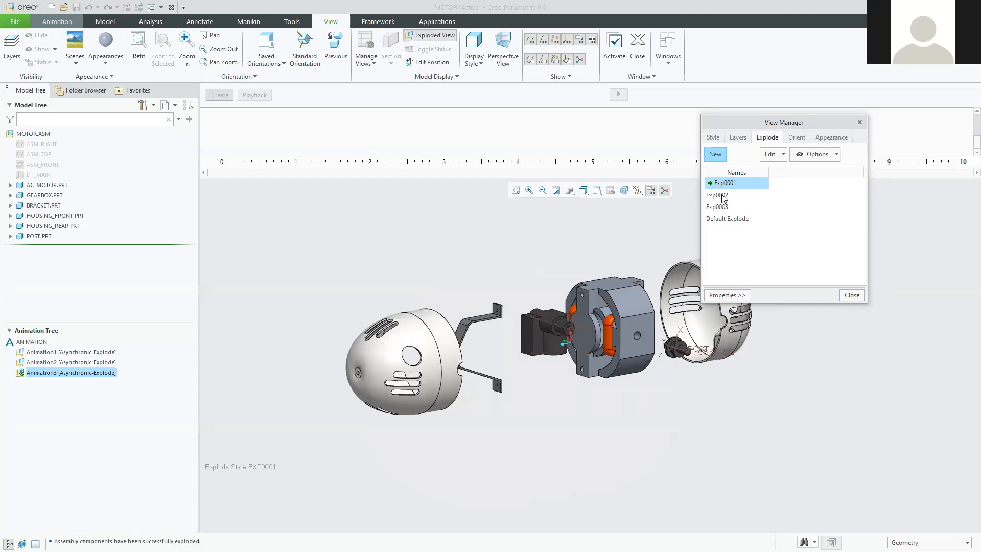
double_click(723, 196)
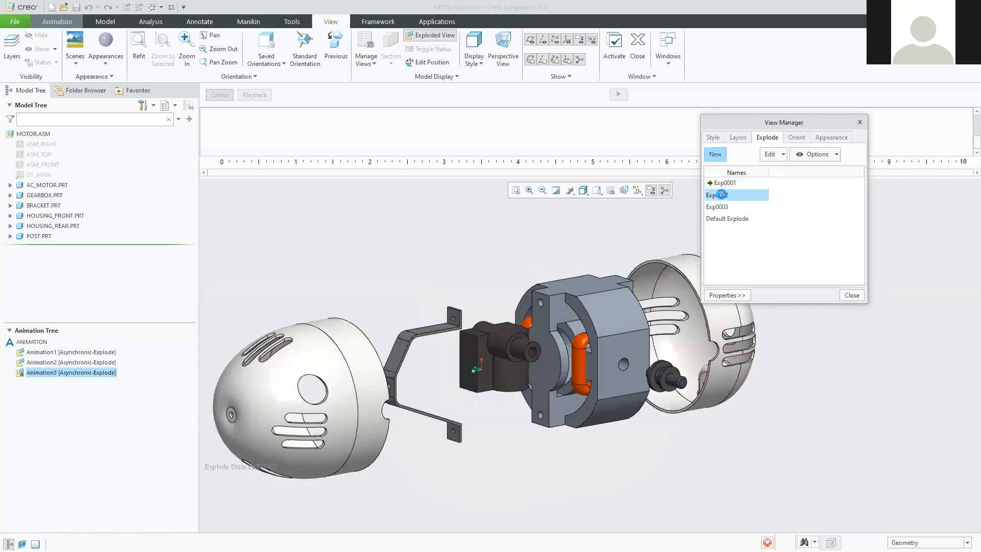
double_click(724, 206)
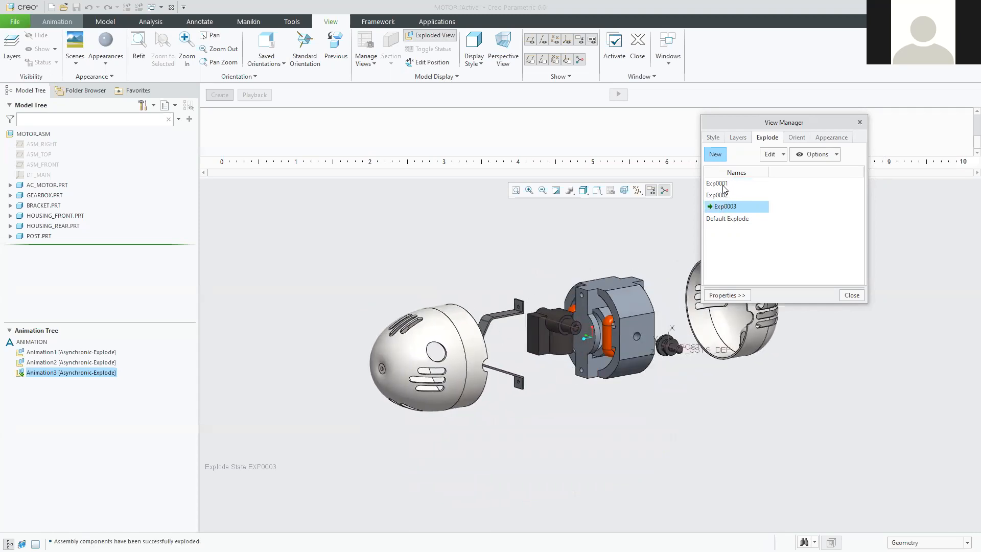
- Activate the Default Explode state for the motor assembly
click(720, 220)
double_click(720, 220)
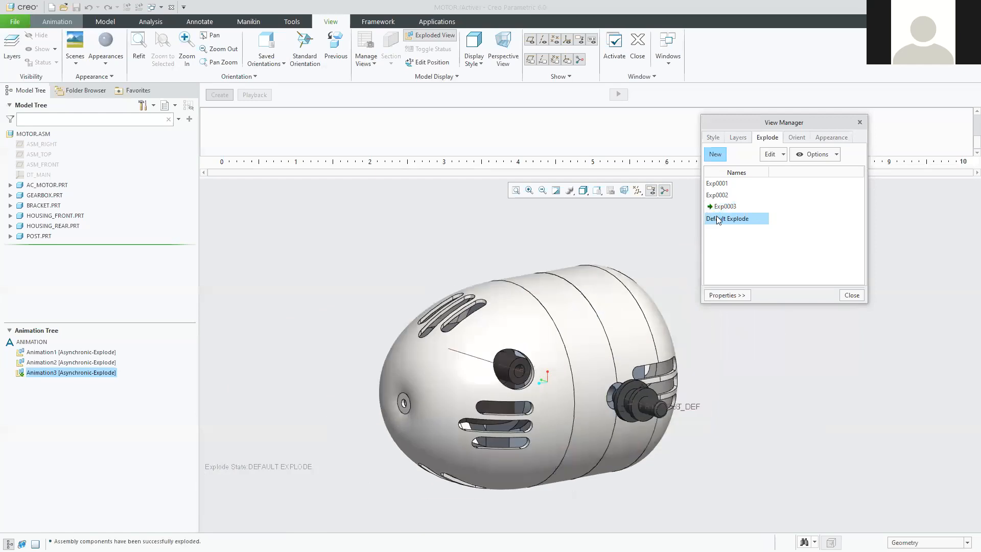
right_click(729, 220)
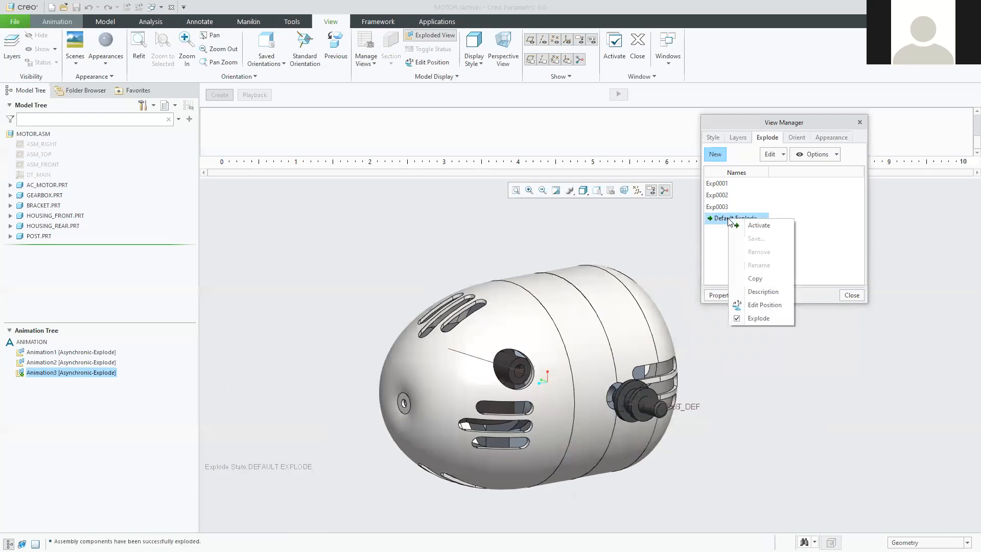
click(760, 226)
- Create a new explode state for the motor assembly, accepting the default name
scroll(592, 361, down, 2)
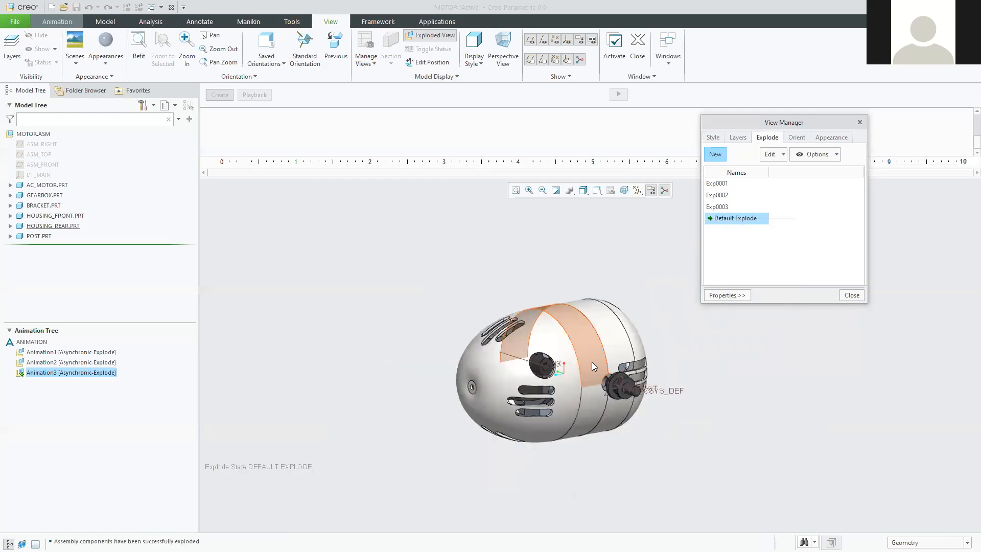
middle_drag(625, 349, 597, 317)
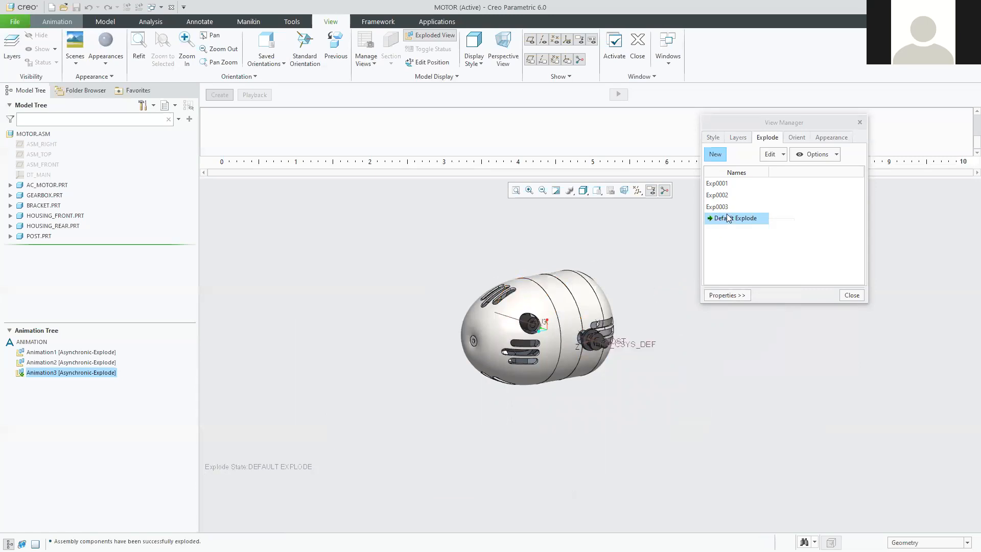
click(717, 155)
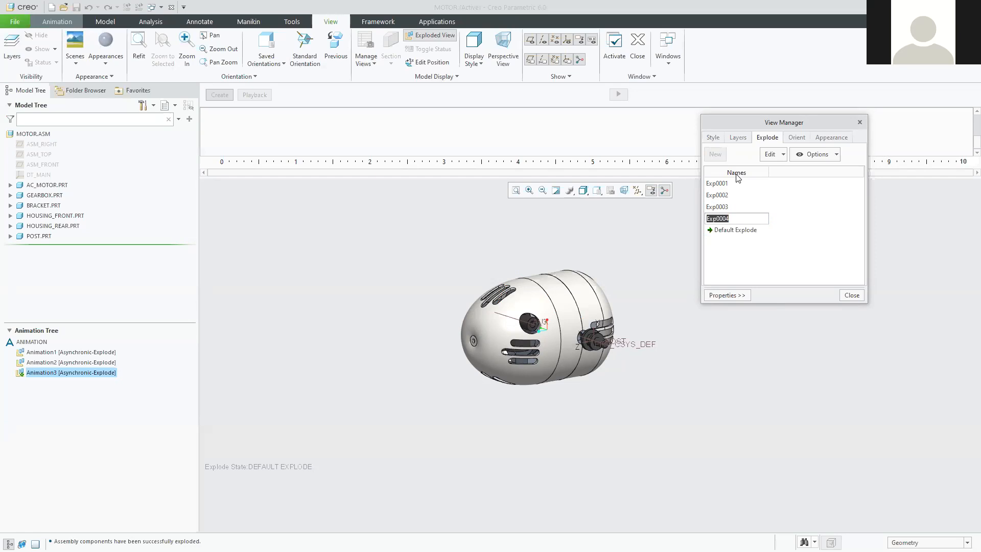
key(Return)
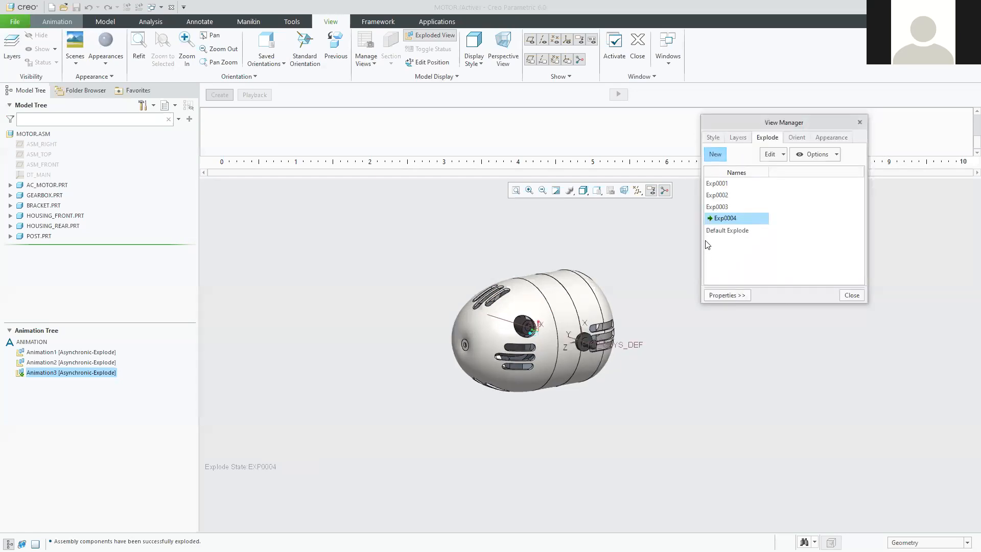
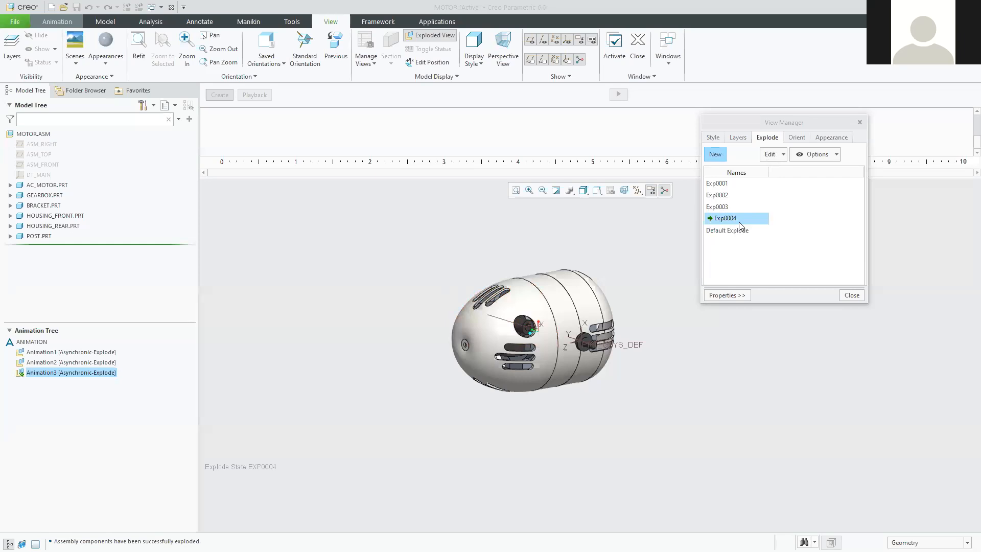
- Edit the component positions of Exp0004 and pull the rear housing off along the motor axis by about 185, plus about 23 more
click(773, 154)
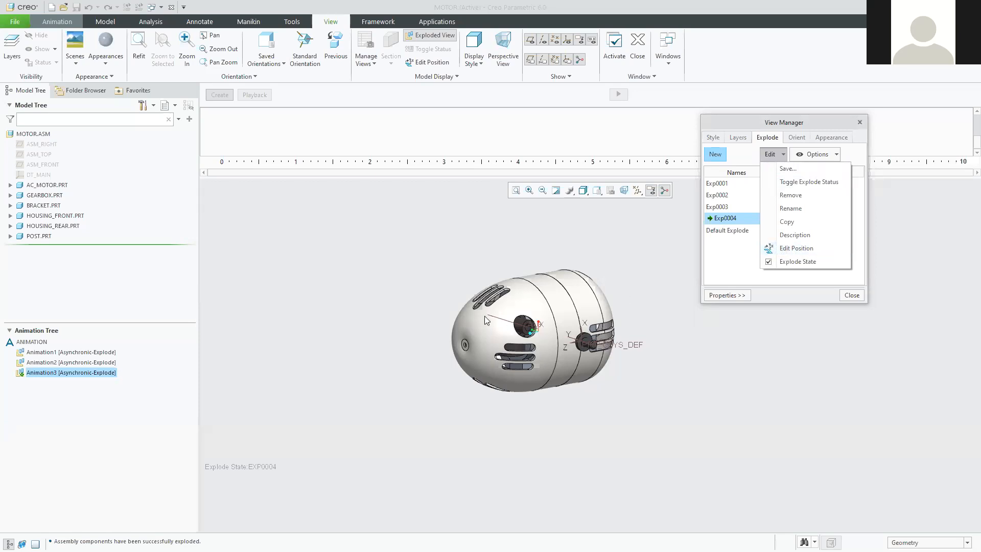
click(801, 251)
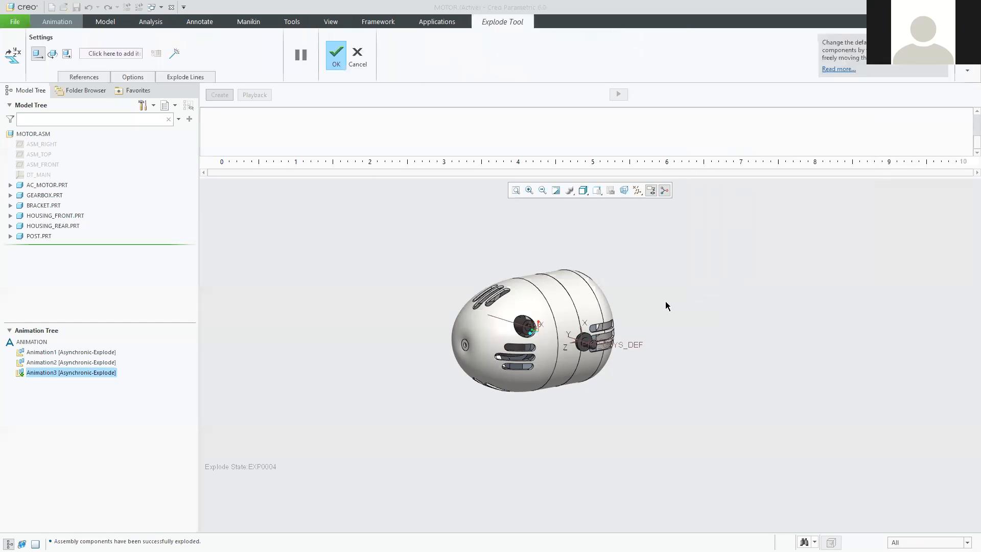
click(487, 318)
drag(445, 331, 279, 357)
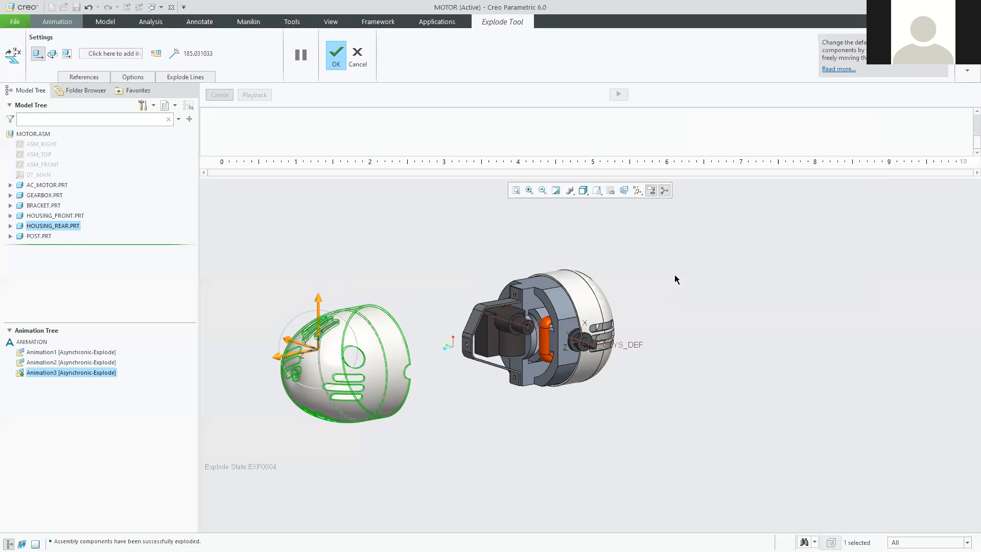
drag(279, 360, 258, 361)
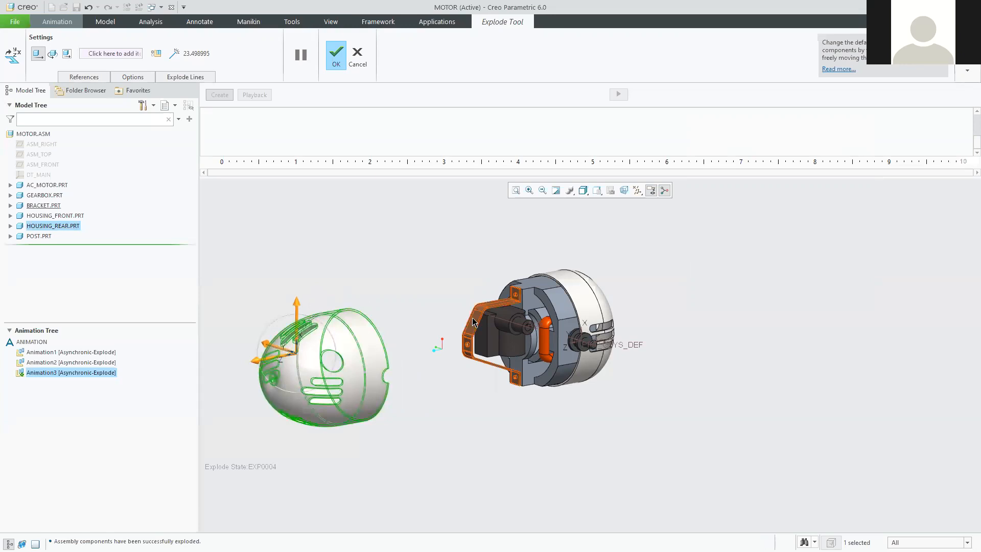
- Move the bracket along the motor axis toward the rear housing by about 65, and further by about 27 and 35
click(472, 323)
drag(432, 327, 372, 336)
middle_drag(753, 253, 611, 337)
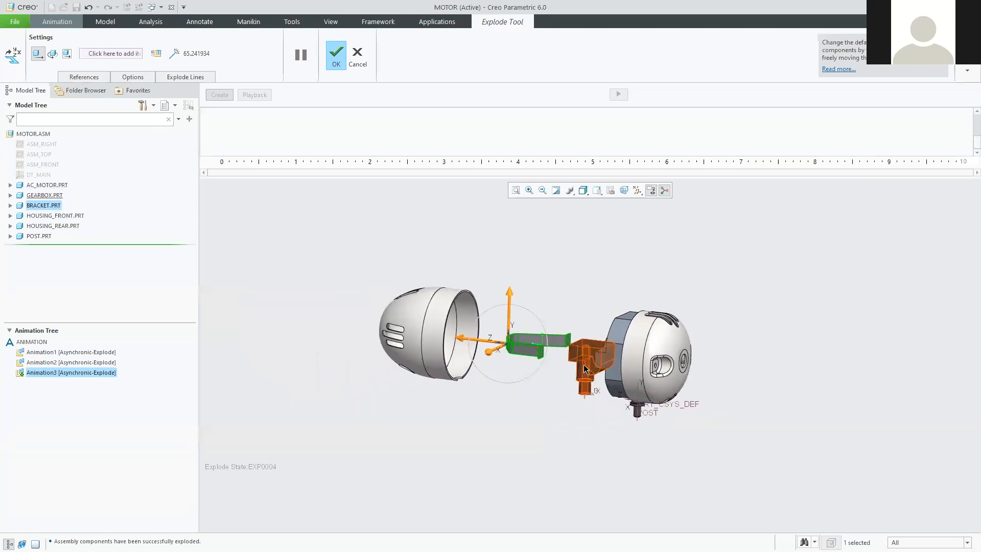
scroll(578, 405, up, 2)
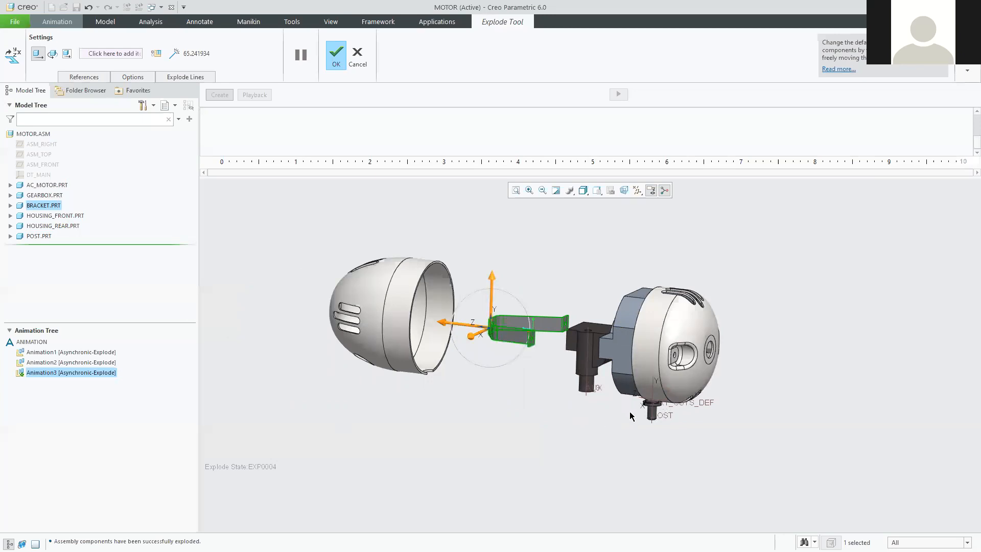
mouse_move(604, 438)
middle_down()
mouse_move(628, 244)
mouse_move(641, 321)
mouse_move(631, 289)
mouse_move(623, 304)
middle_up()
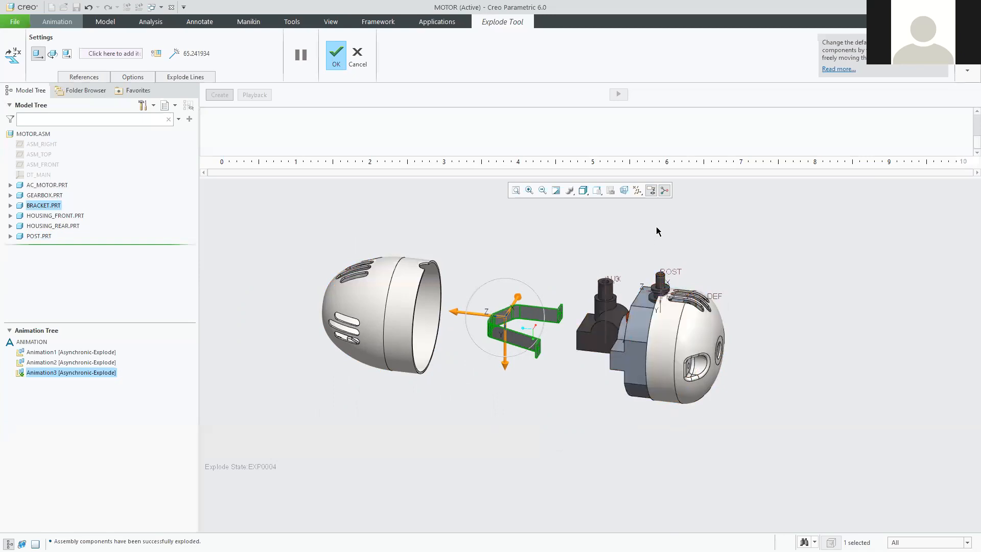
middle_drag(685, 246, 615, 404)
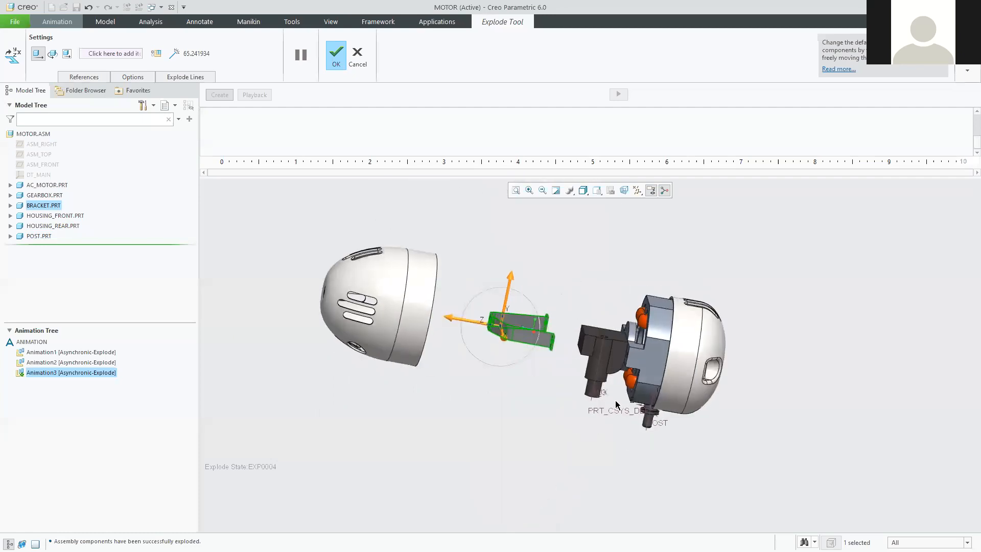
scroll(598, 393, up, 4)
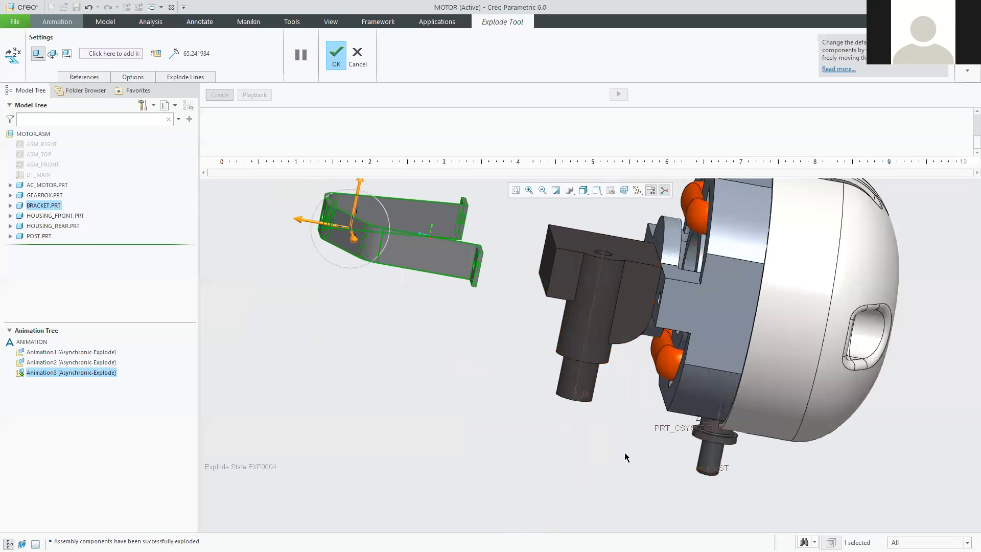
scroll(625, 456, down, 4)
middle_drag(625, 456, 641, 398)
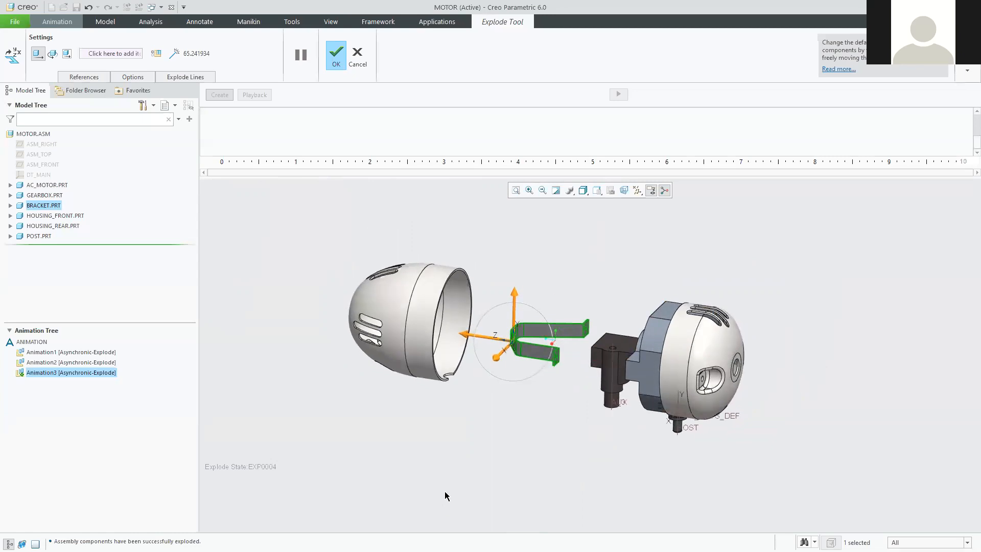
shift+middle_drag(490, 465, 488, 456)
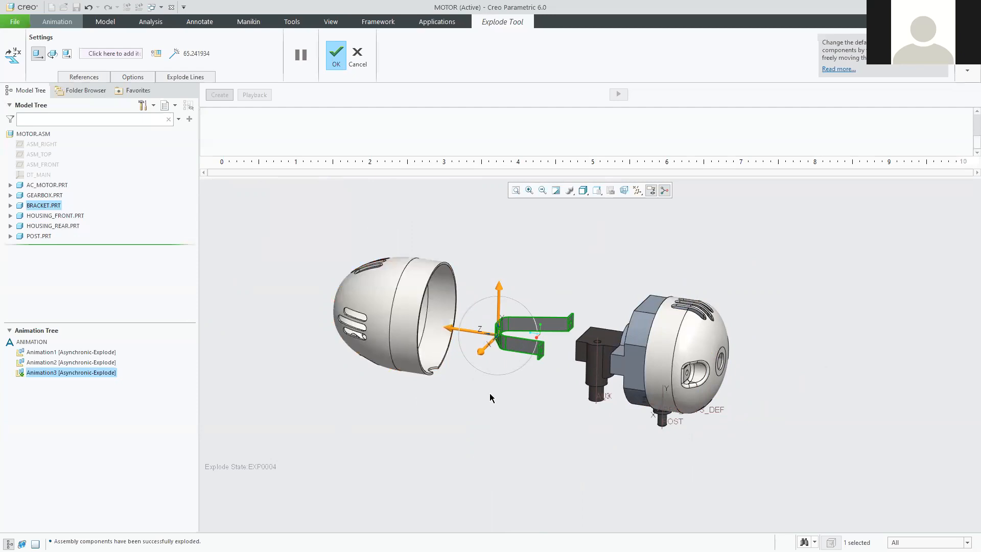
mouse_move(449, 331)
mouse_down()
mouse_move(416, 322)
mouse_move(454, 335)
mouse_move(439, 332)
mouse_move(437, 341)
mouse_up()
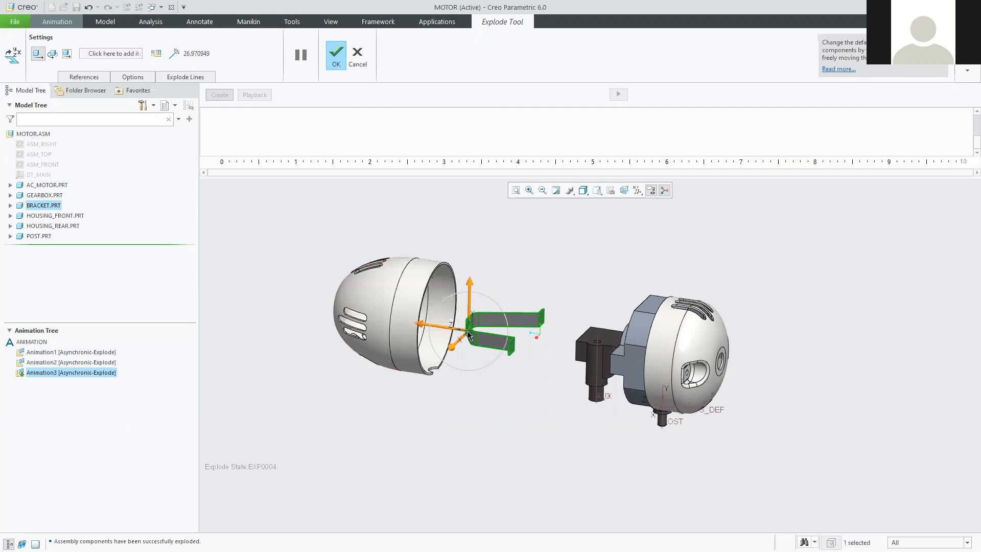
drag(422, 326, 401, 332)
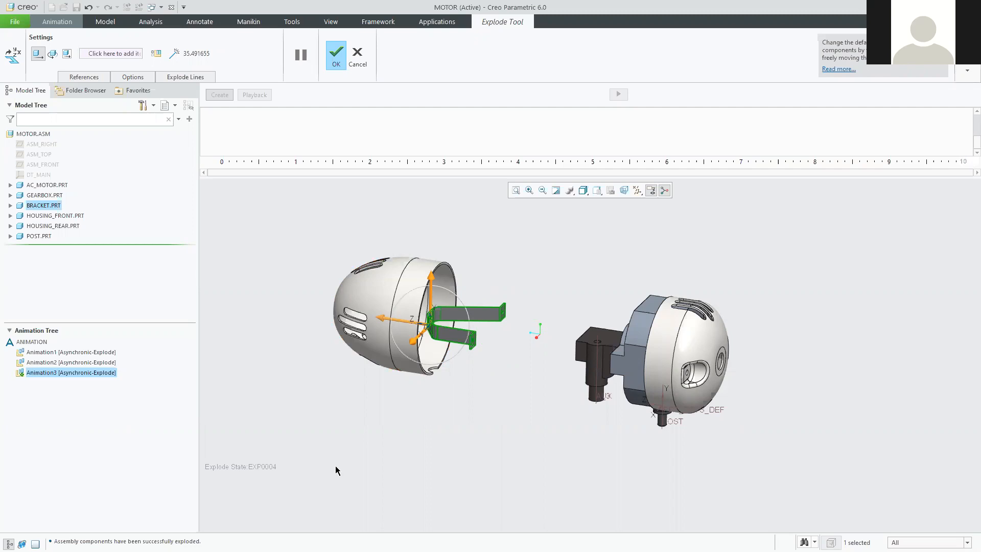
- Move the rear housing about 45 farther out along the motor axis, clear of the bracket
middle_drag(462, 434, 432, 427)
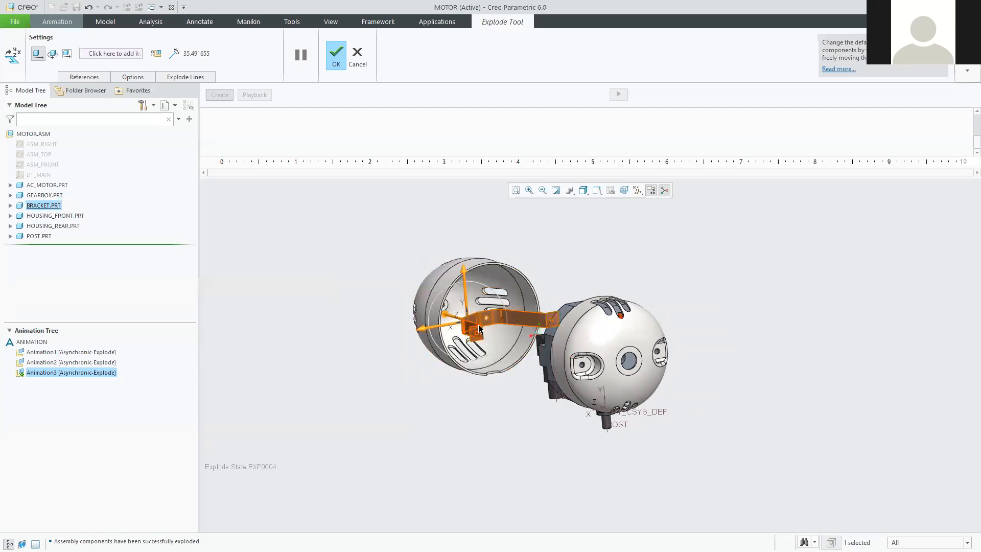
middle_drag(503, 398, 526, 396)
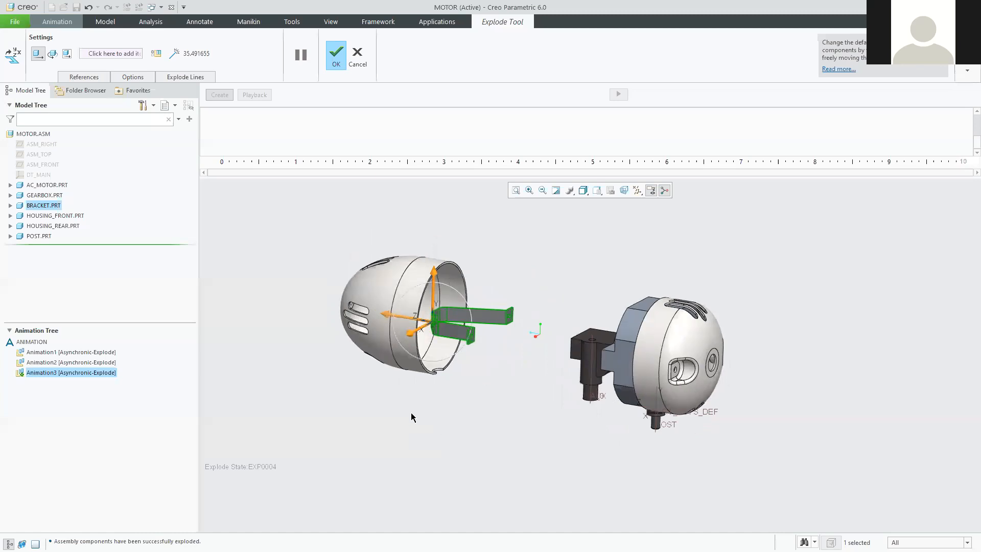
click(388, 286)
drag(346, 283, 301, 274)
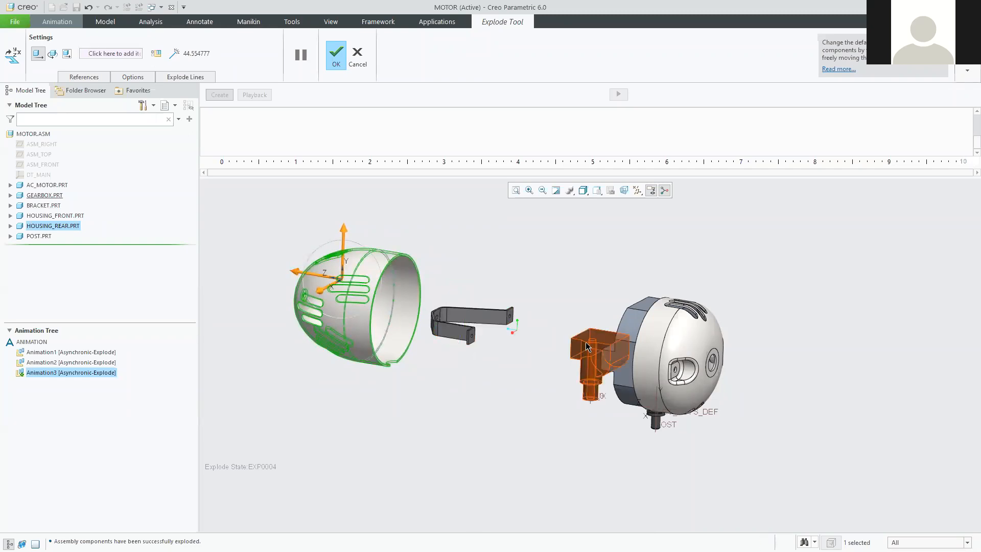
- Pull the front housing off the motor along its axis, in the direction opposite to the rear housing
click(662, 342)
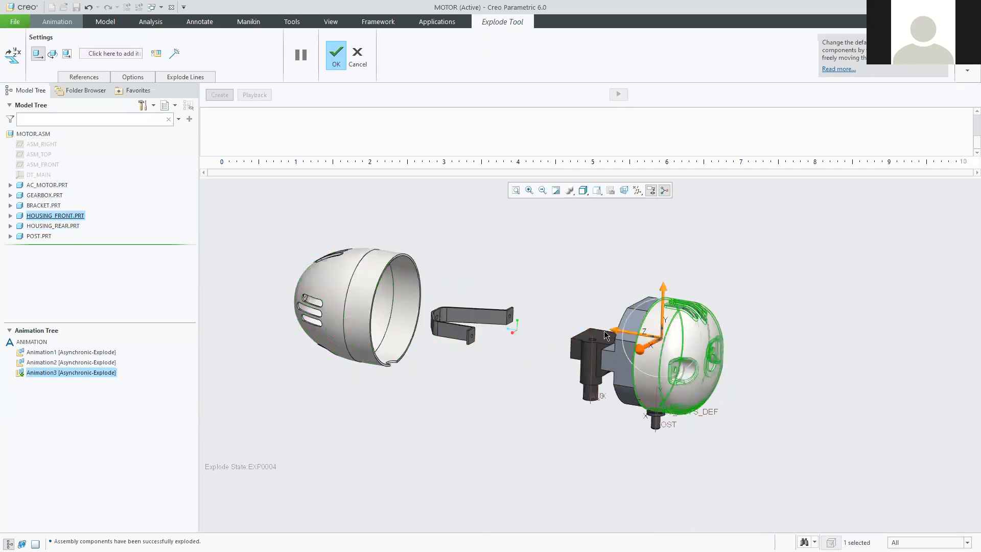
drag(619, 333, 728, 344)
- Move the gearbox about 40 along the motor axis toward the bracket and the post about 38 down, and accept the exploded positions
click(595, 352)
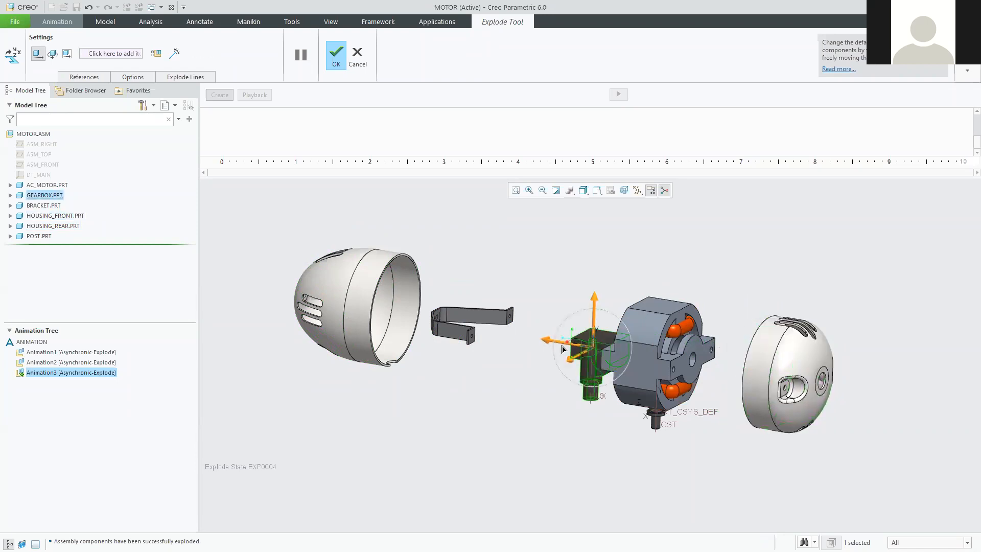
drag(554, 339, 511, 335)
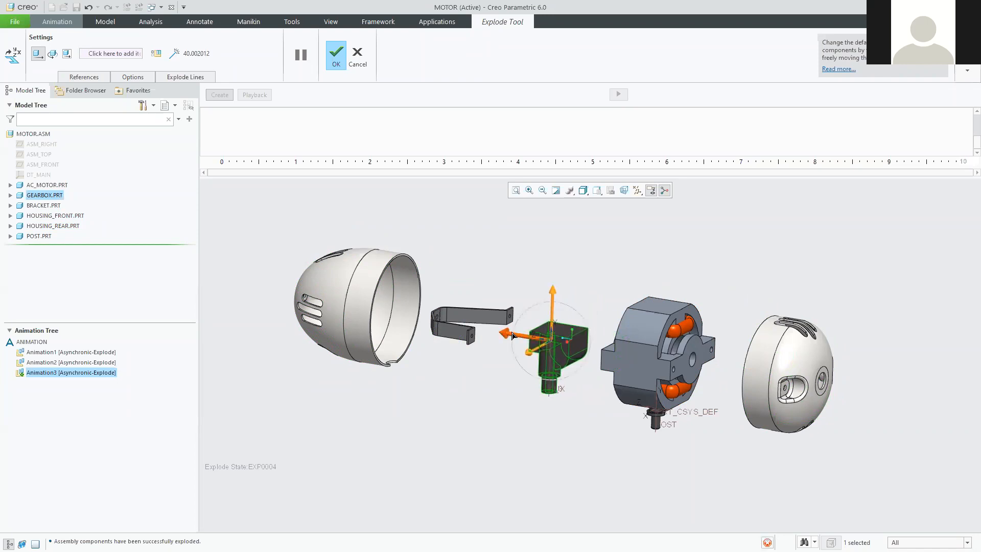
click(659, 424)
drag(664, 373, 662, 415)
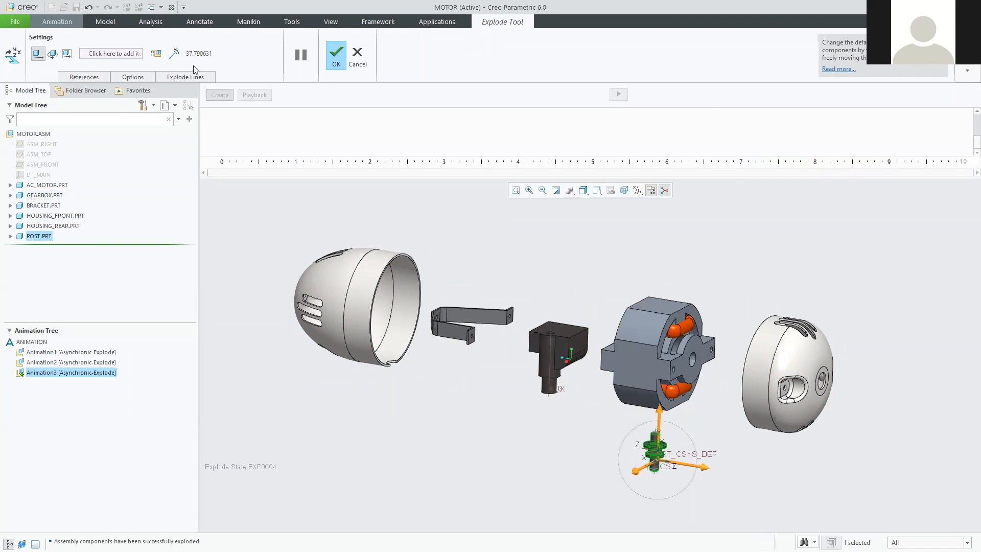
click(335, 54)
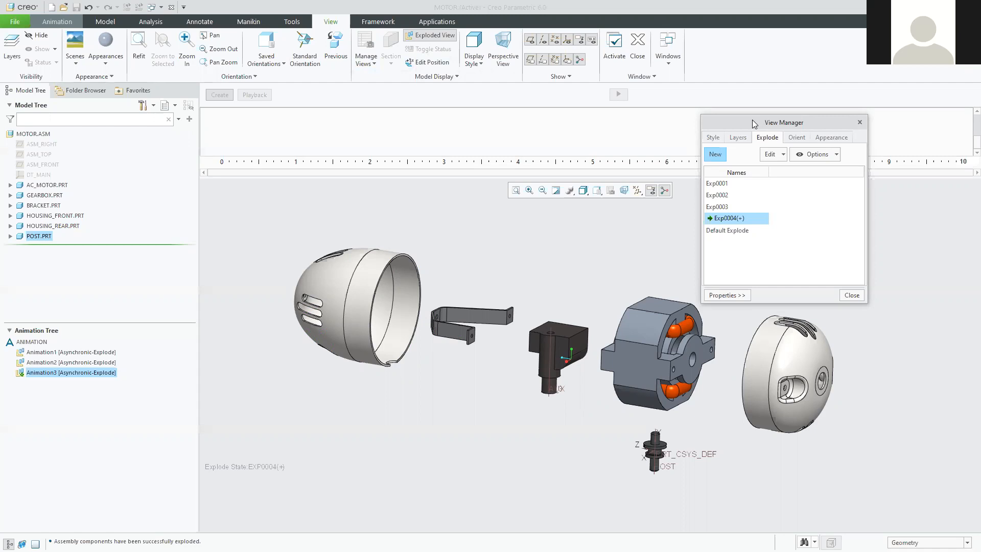
- Save the modified explode state Exp0004 with only the Explode display element included, leaving Orientation out
drag(753, 123, 710, 105)
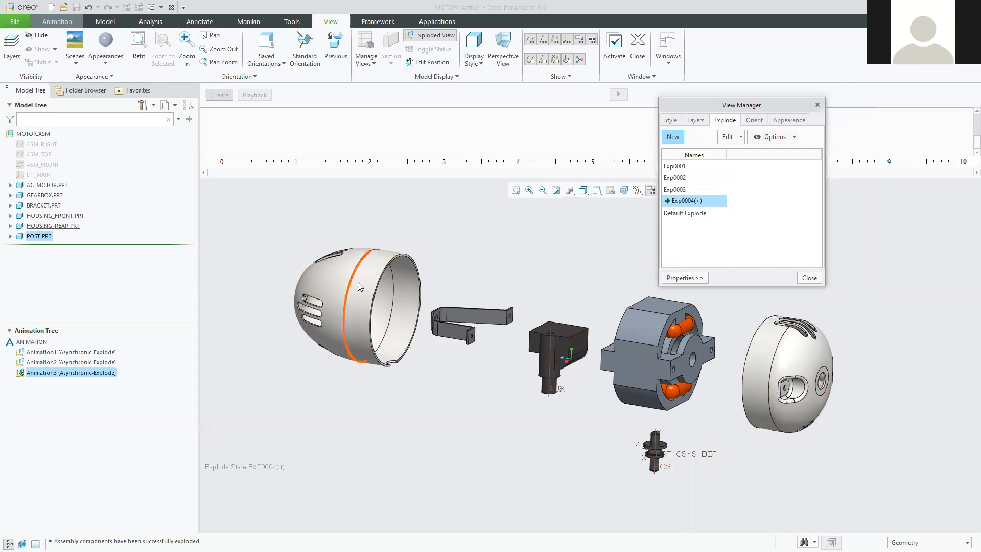
click(739, 139)
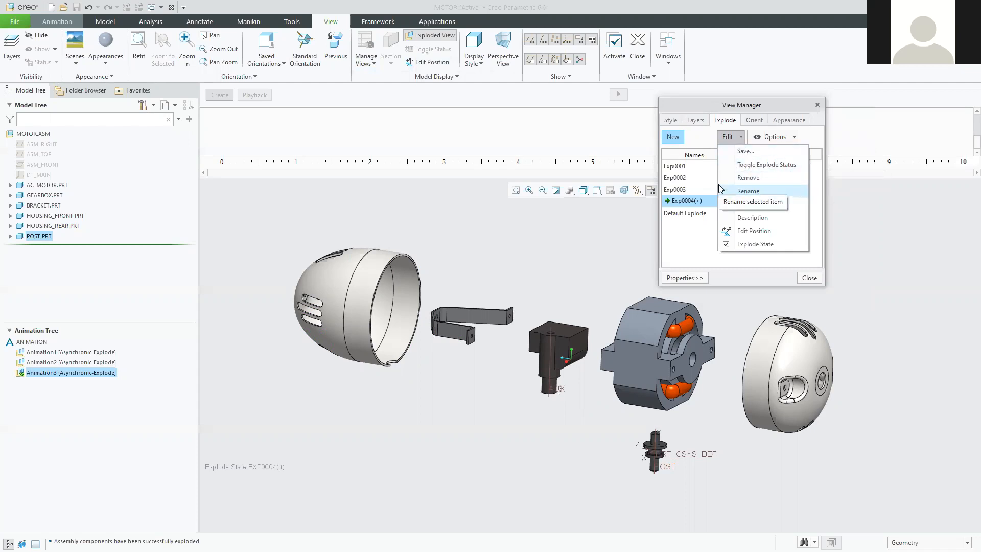
click(746, 151)
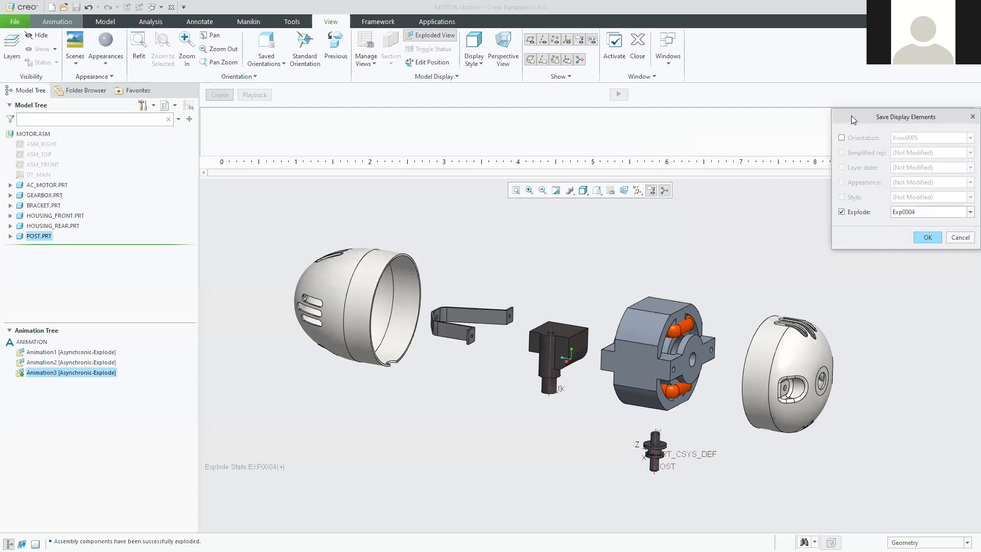
drag(851, 116, 733, 137)
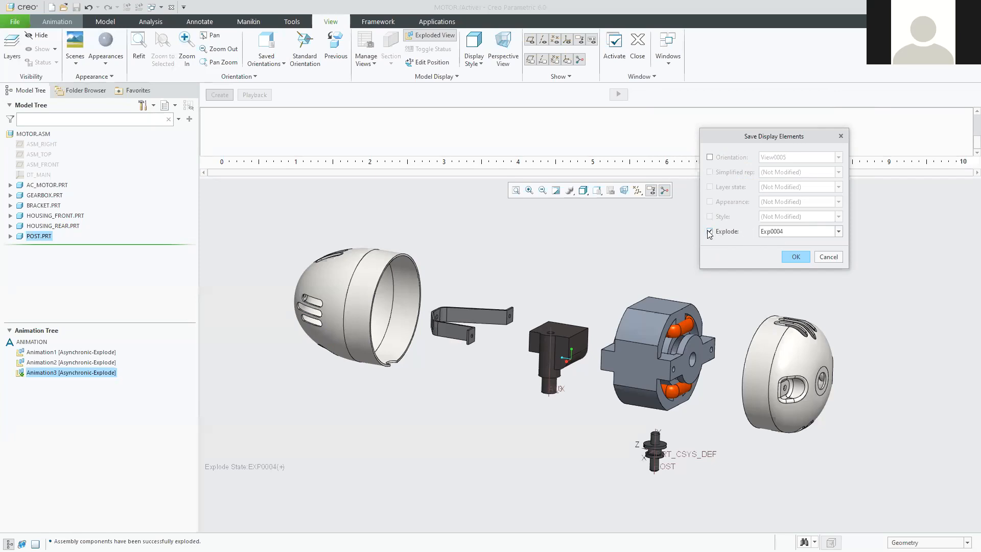
click(710, 157)
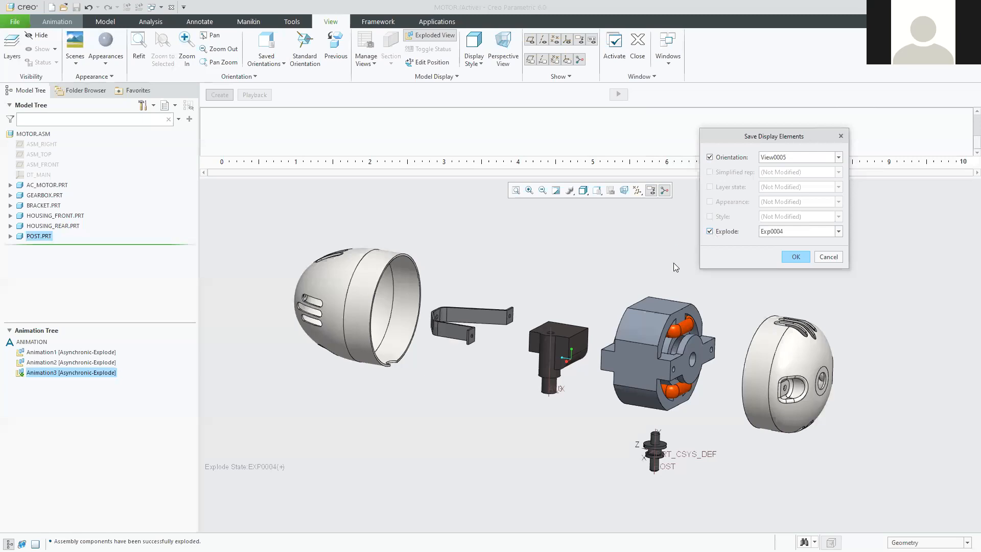
double_click(788, 229)
click(709, 157)
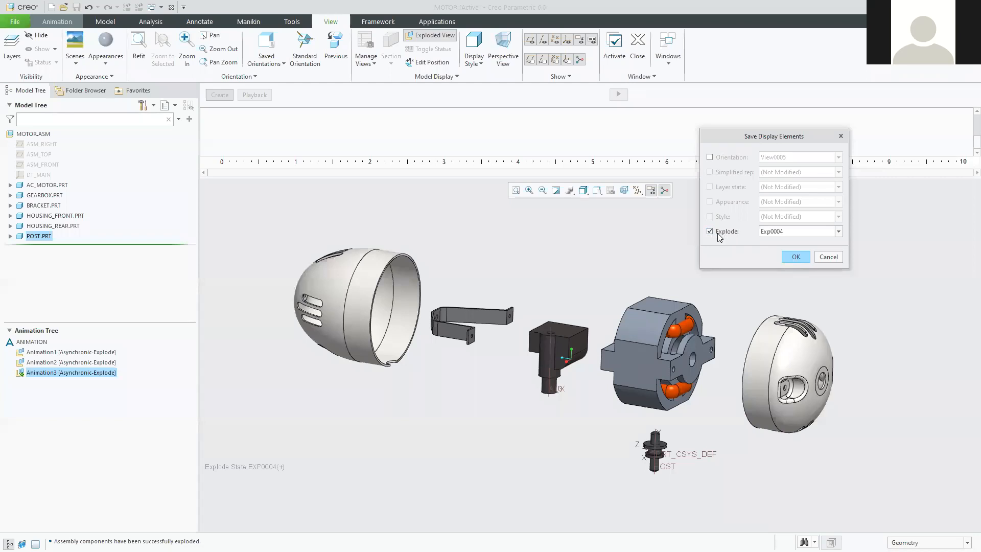
click(796, 255)
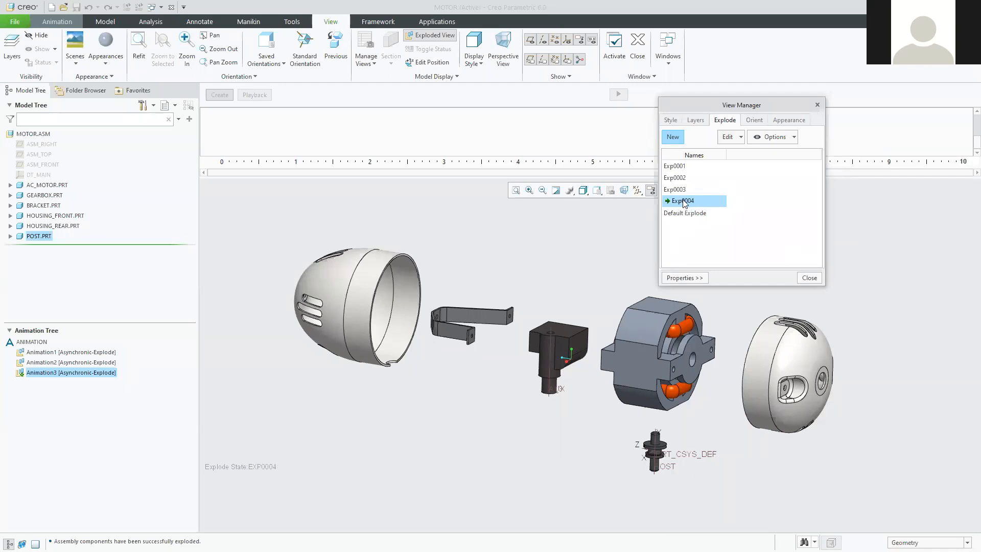
- Check Exp0004 by toggling the assembly to unexploded and back to exploded, and close the View Manager
right_click(685, 203)
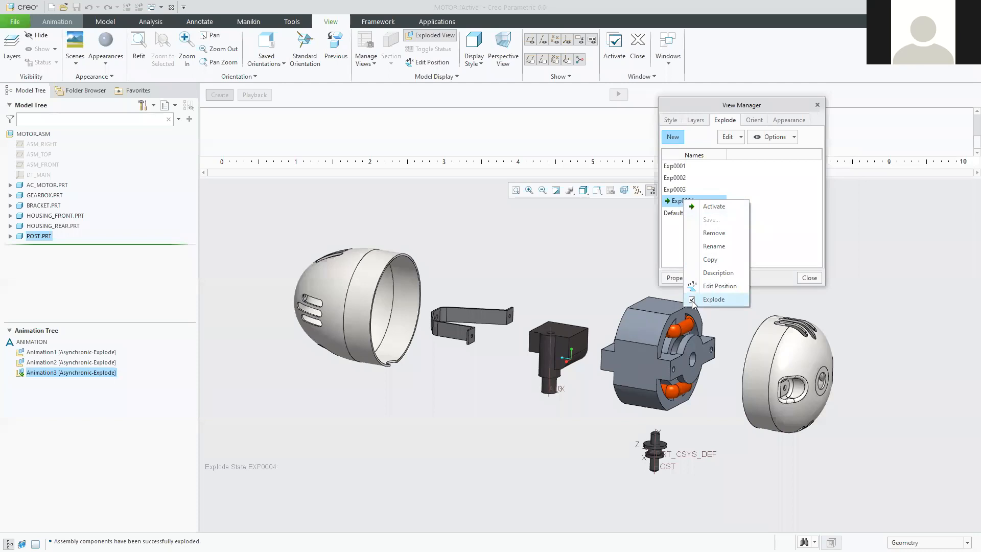
click(694, 300)
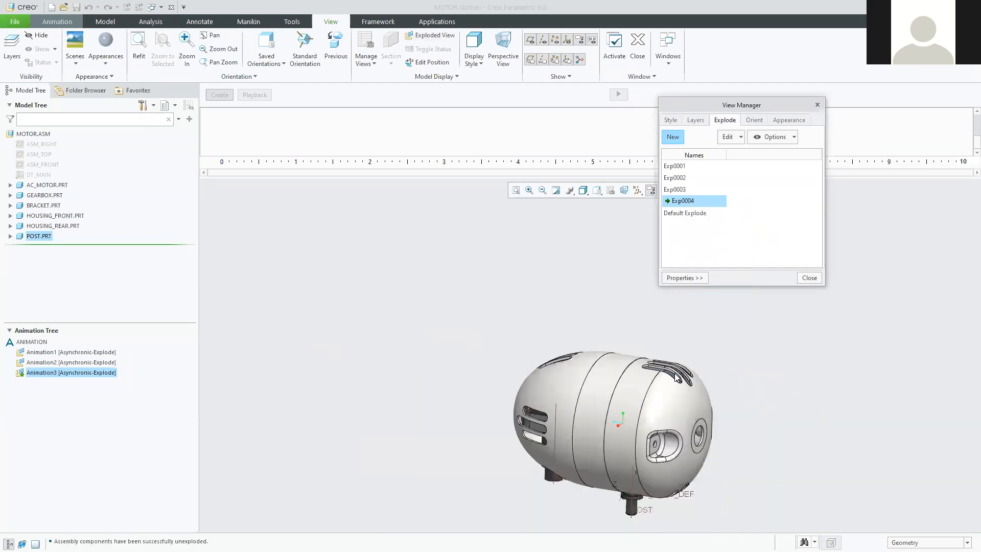
right_click(679, 202)
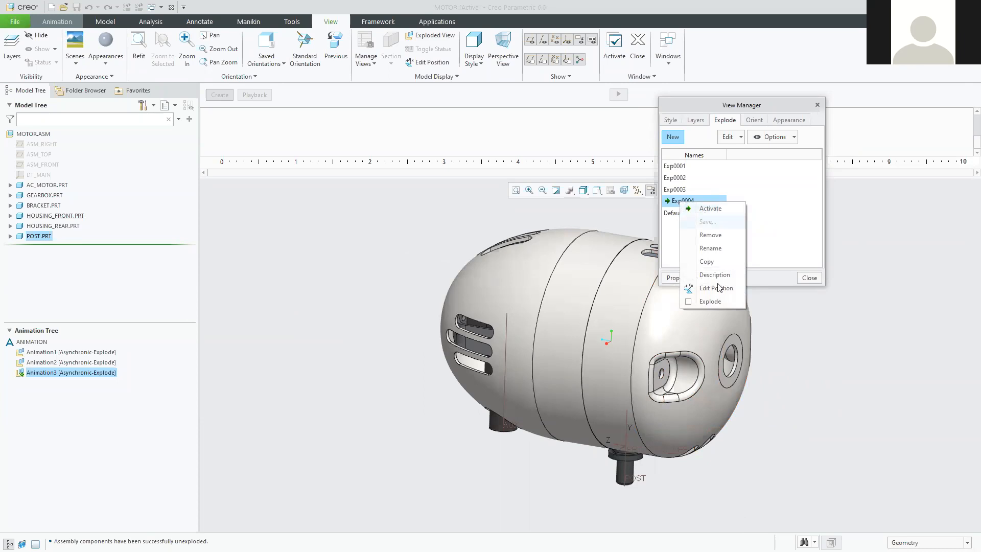
click(710, 302)
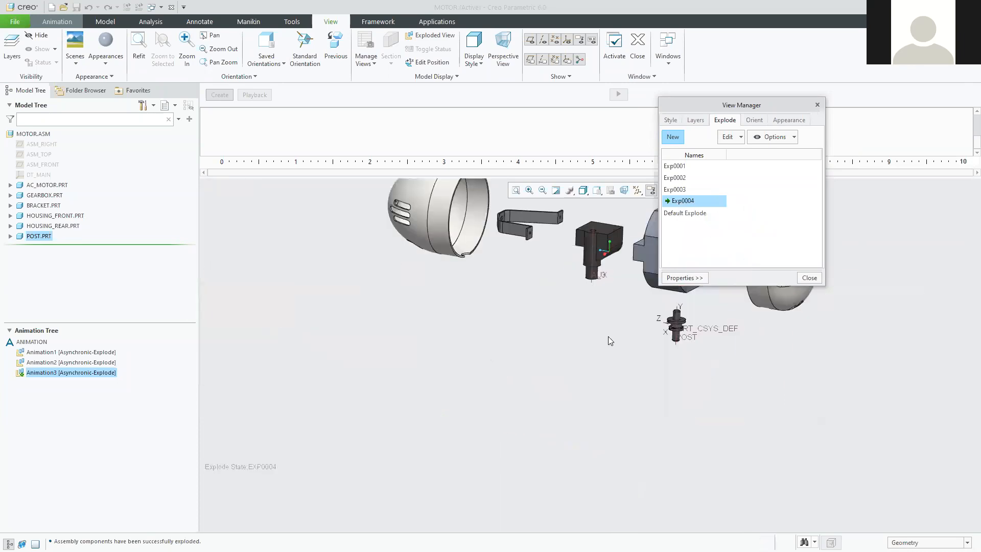
scroll(608, 230, up, 5)
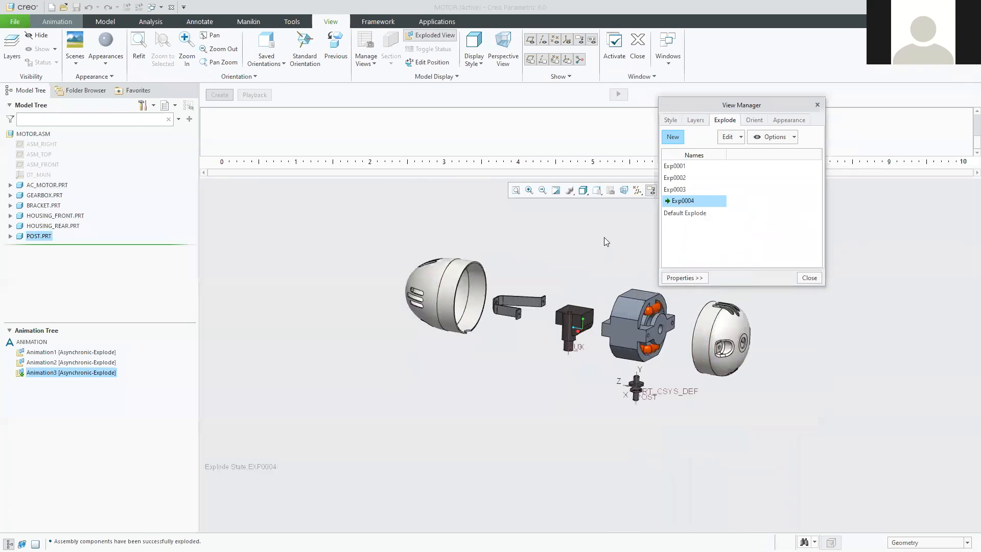
click(810, 278)
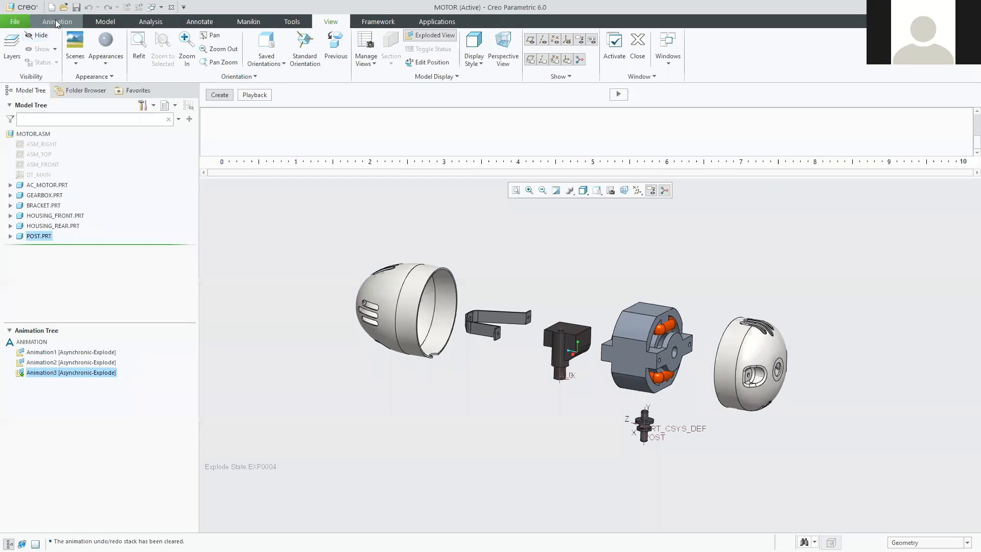
- Start a new key frame sequence in the animation and add an Unexploded key frame at time 0
click(56, 23)
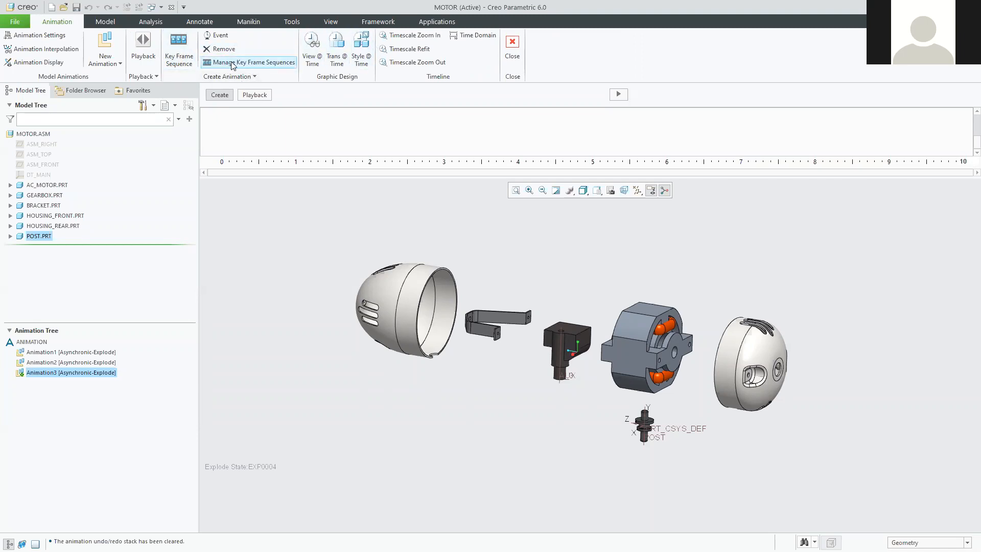
click(180, 47)
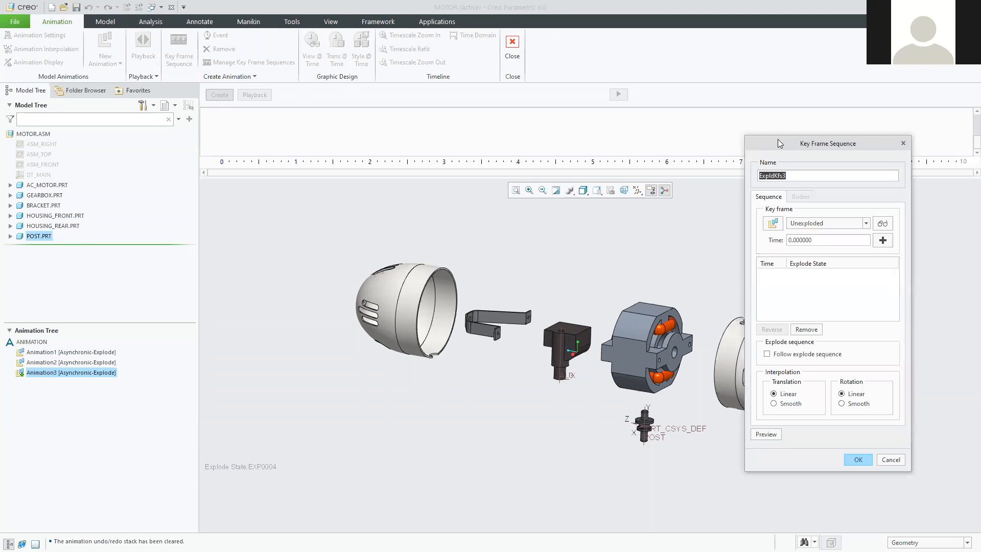
drag(778, 139, 731, 155)
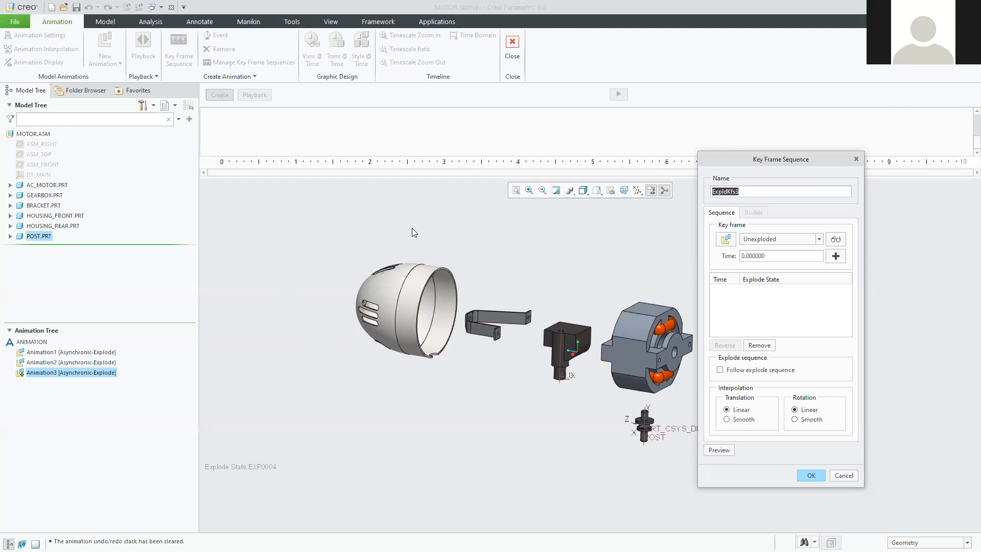
click(760, 241)
click(760, 295)
double_click(746, 256)
click(836, 256)
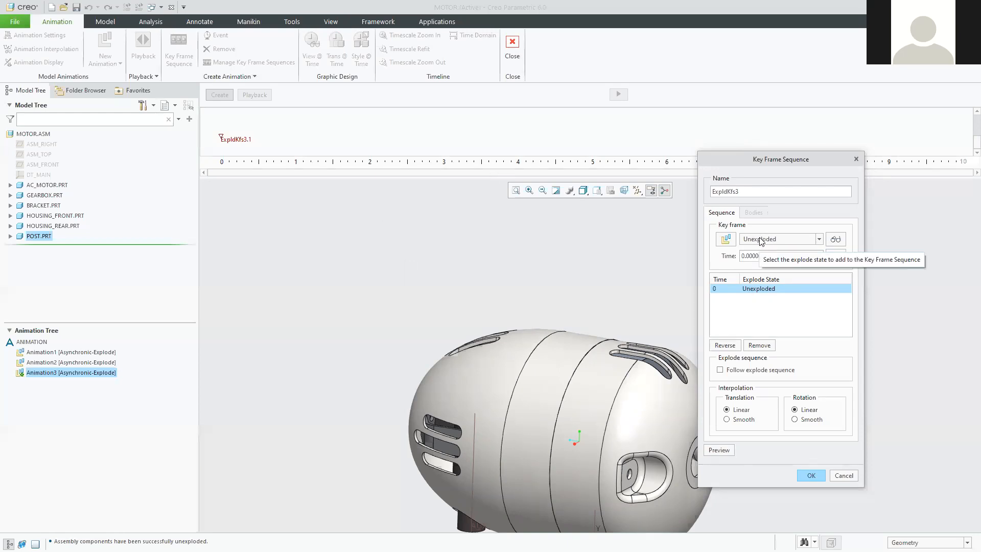
- Add a second Unexploded key frame at time 2 to the sequence
double_click(765, 255)
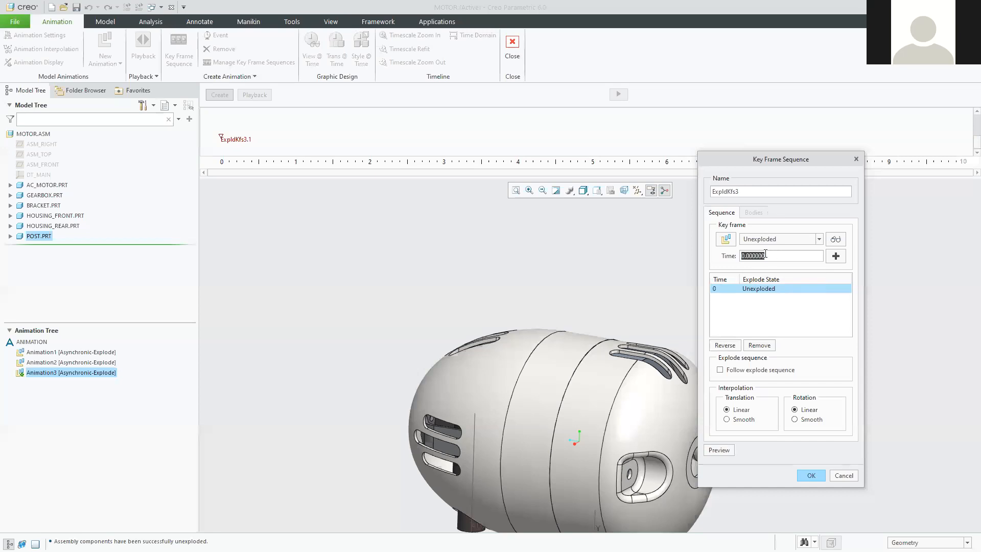
text(2)
click(836, 256)
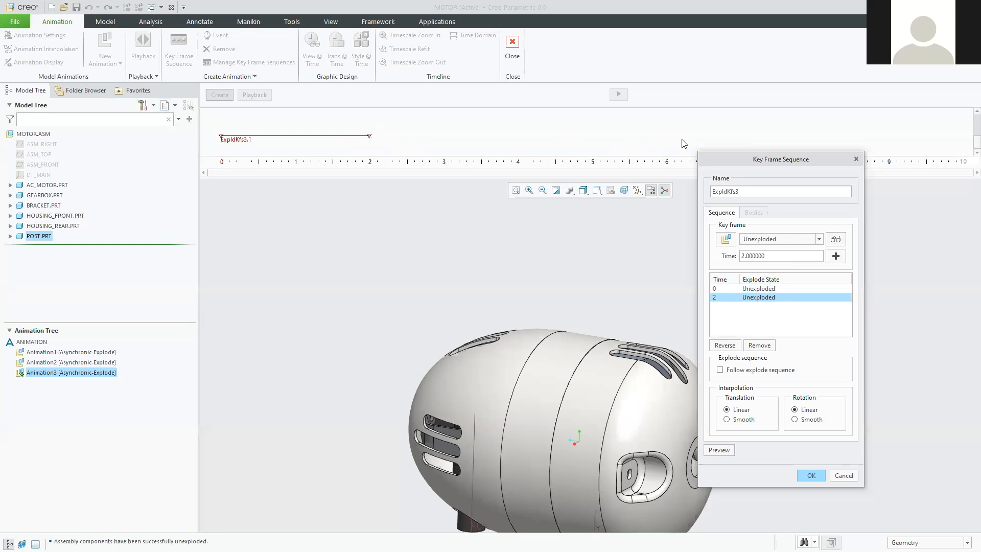
- Add a key frame for explode state EXP0004 at time 7 and accept the key frame sequence
click(809, 240)
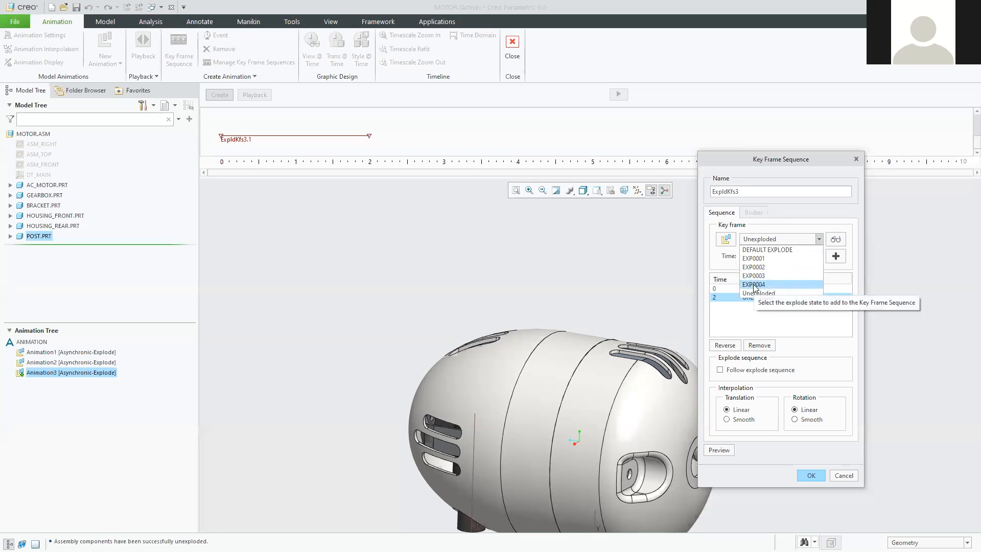
click(754, 285)
double_click(785, 252)
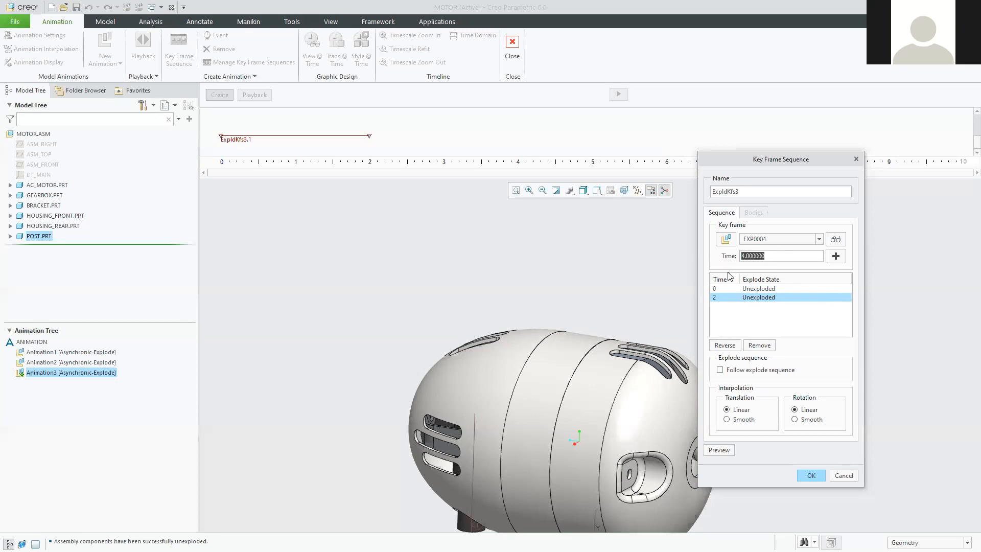
text(7)
click(837, 257)
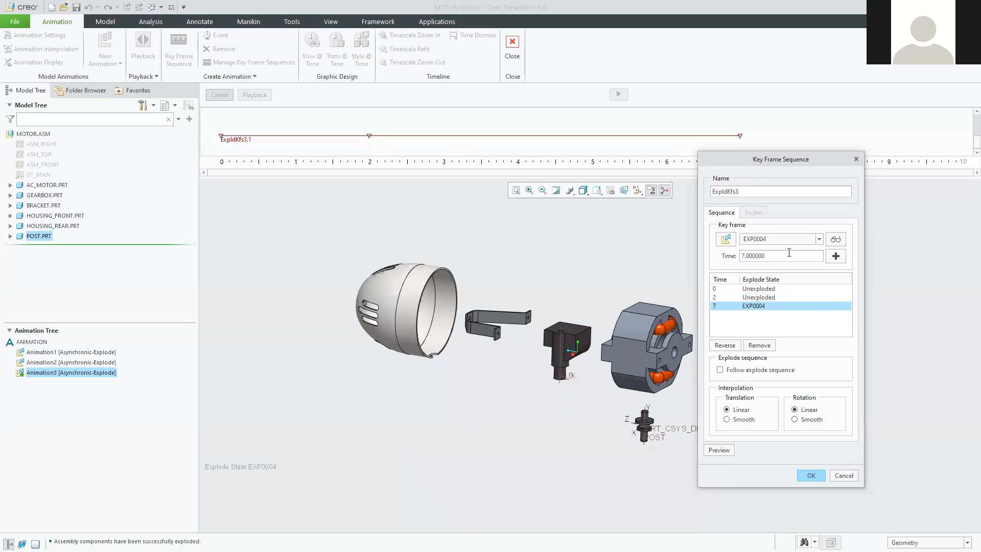
click(812, 477)
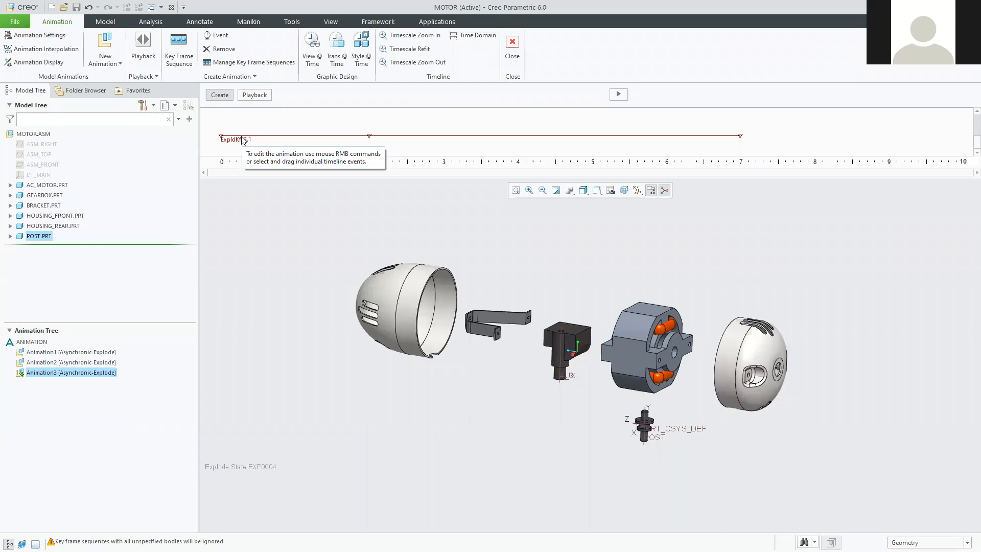
- Generate Animation3 and play it back from the start
click(624, 90)
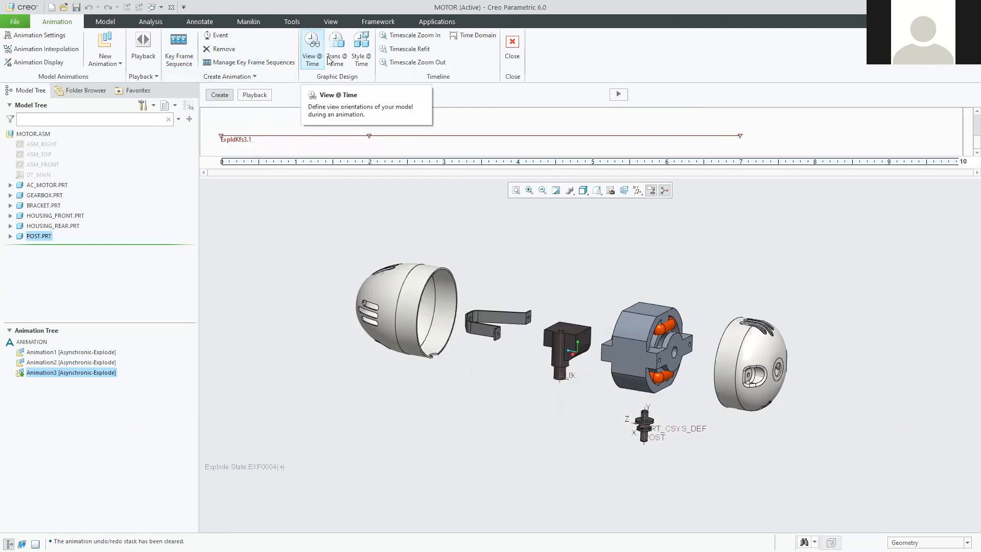
click(258, 96)
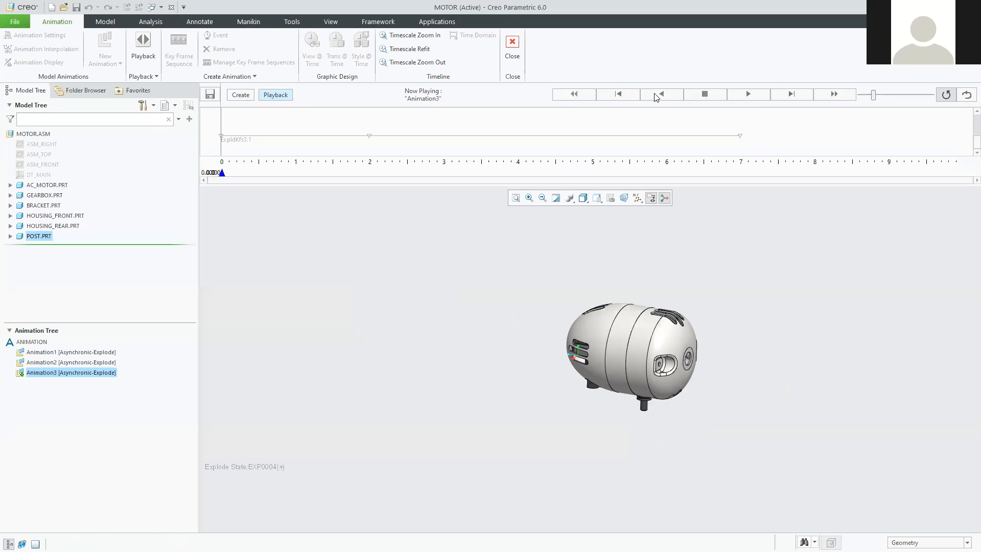
click(750, 96)
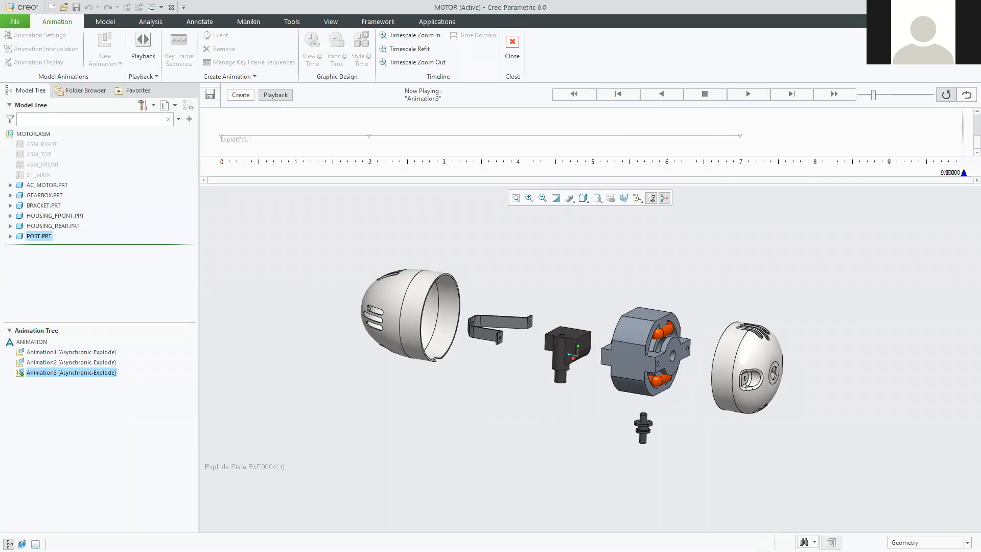
- Return to animation creation mode and activate Animation1 to examine its timeline
click(241, 96)
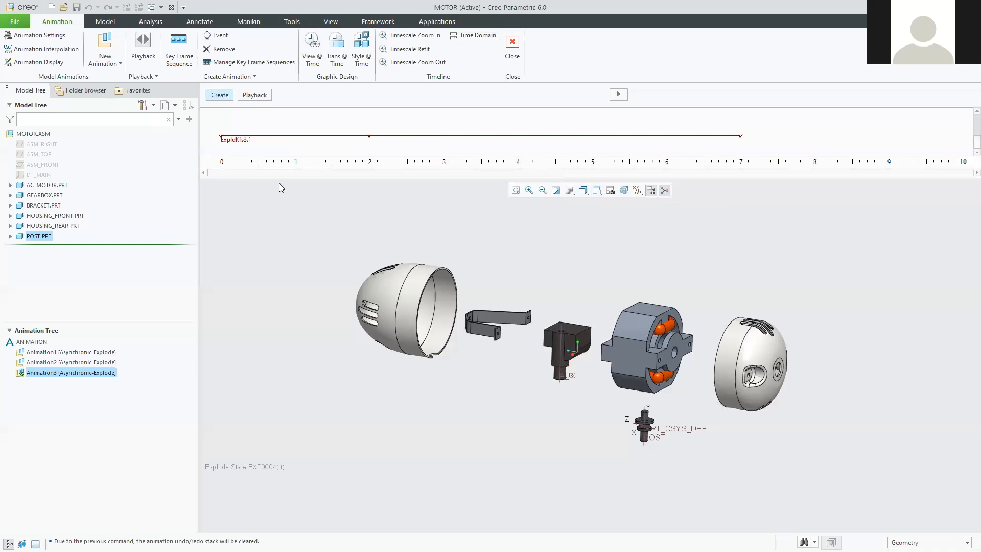
right_click(82, 352)
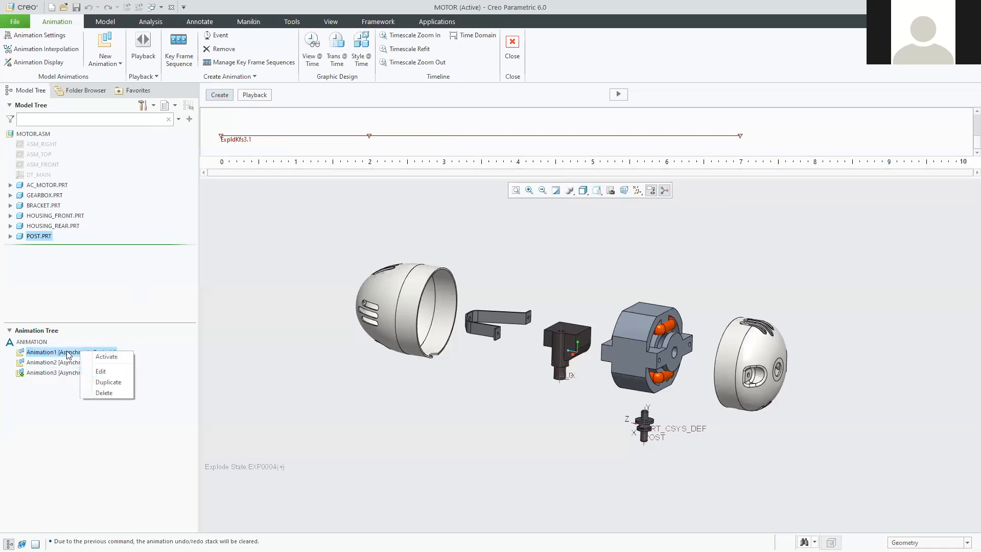
click(124, 359)
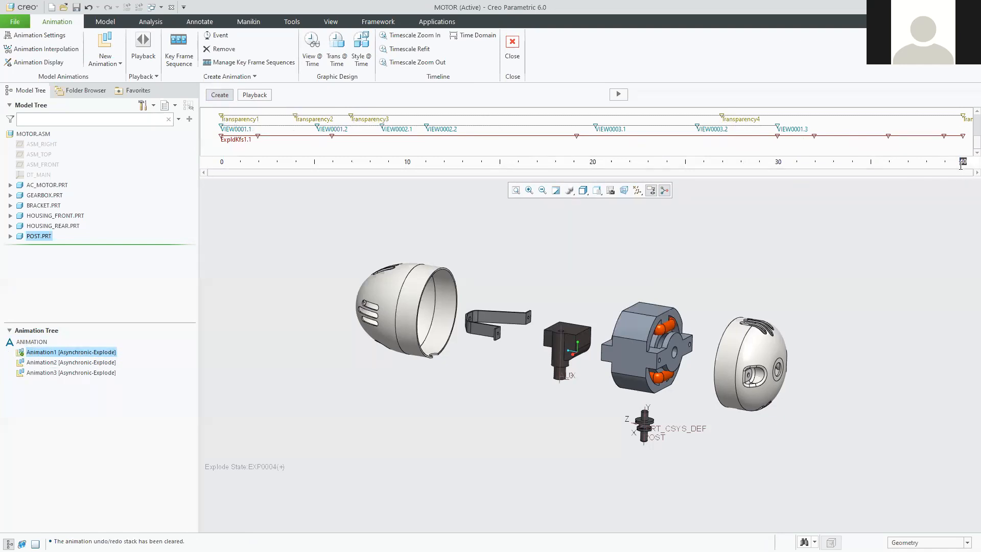
- Reactivate Animation3 and set the end time of its timeline to 40
right_click(49, 375)
click(68, 377)
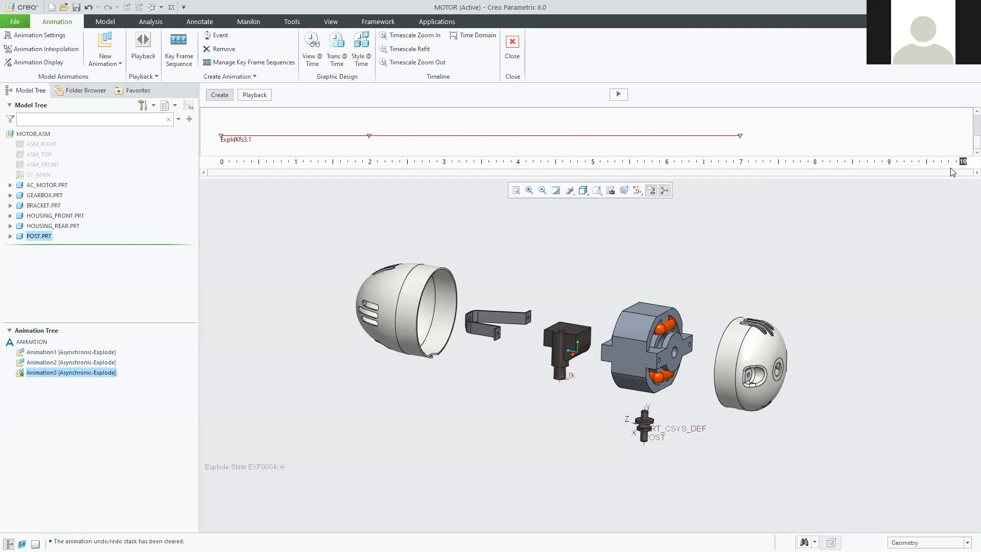
text(4)
key(Return)
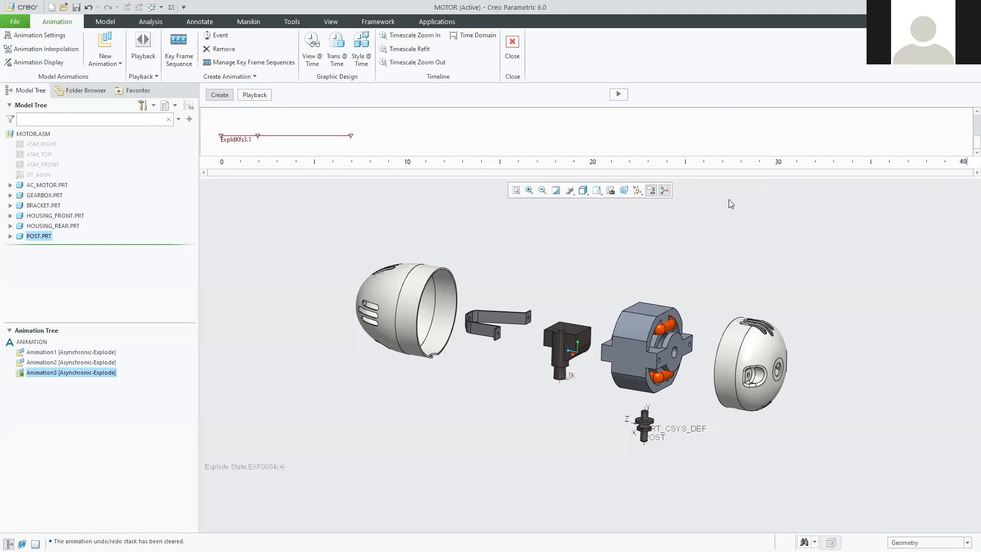
- Open Animation3's key frame sequence ExpldKfs3 for editing and step through its key frames at times 0, 2 and 7
click(352, 136)
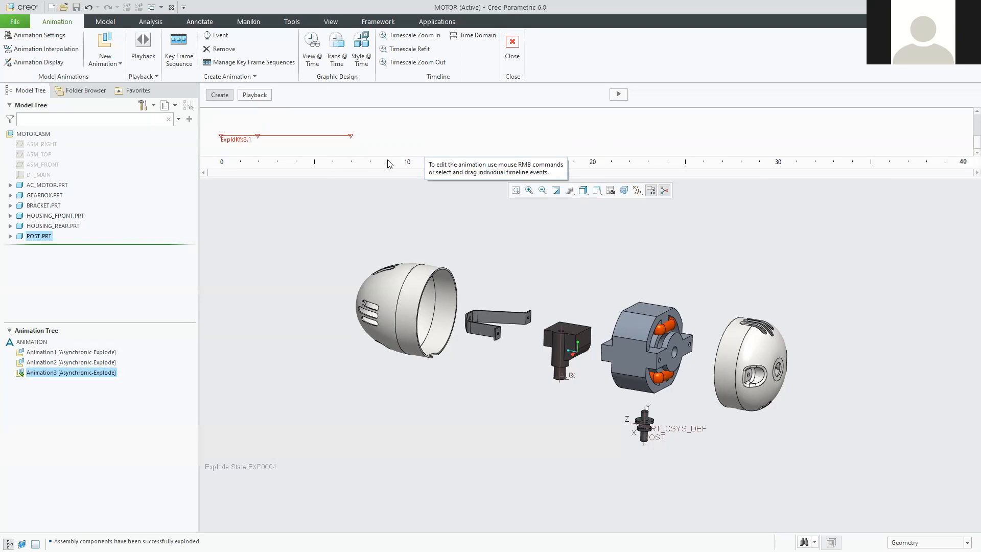
right_click(325, 139)
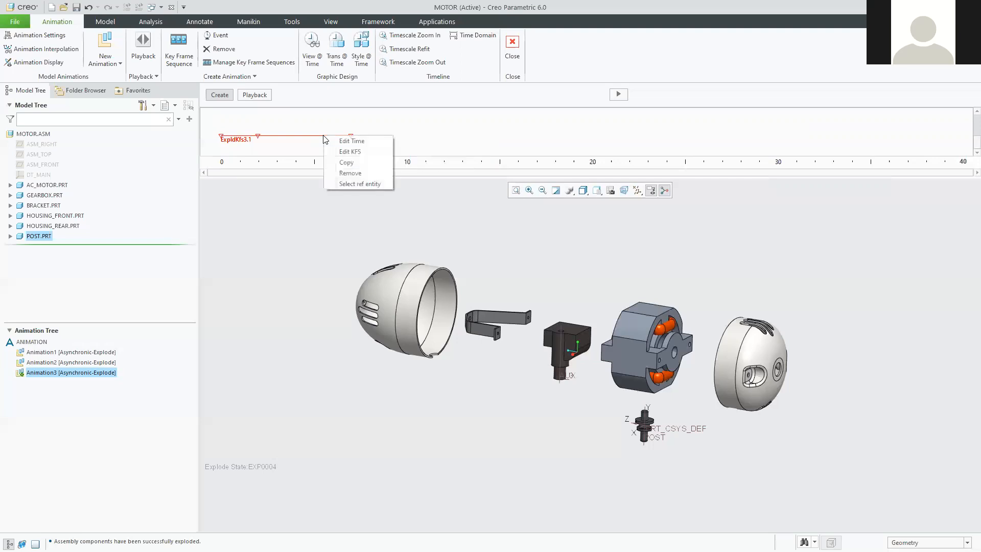
click(351, 151)
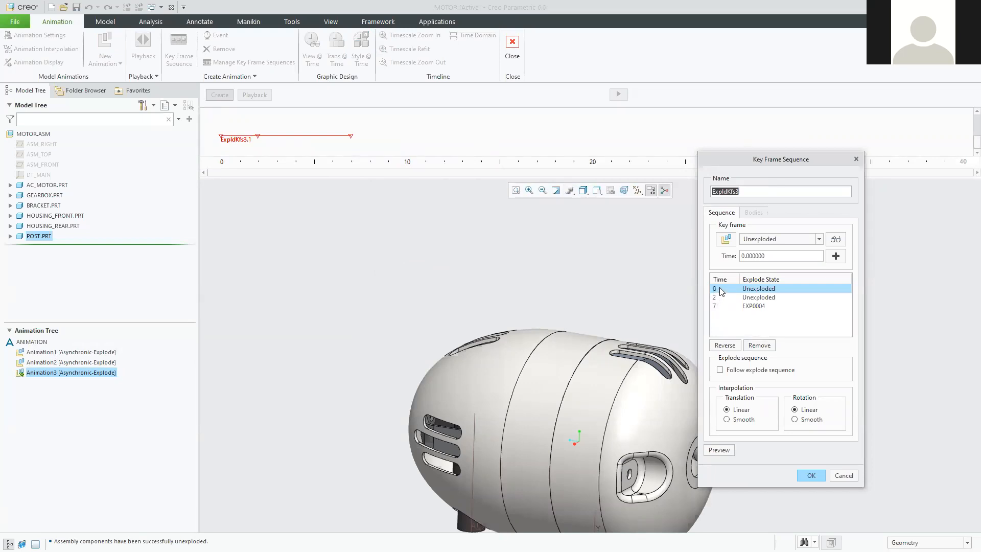
click(755, 289)
click(753, 298)
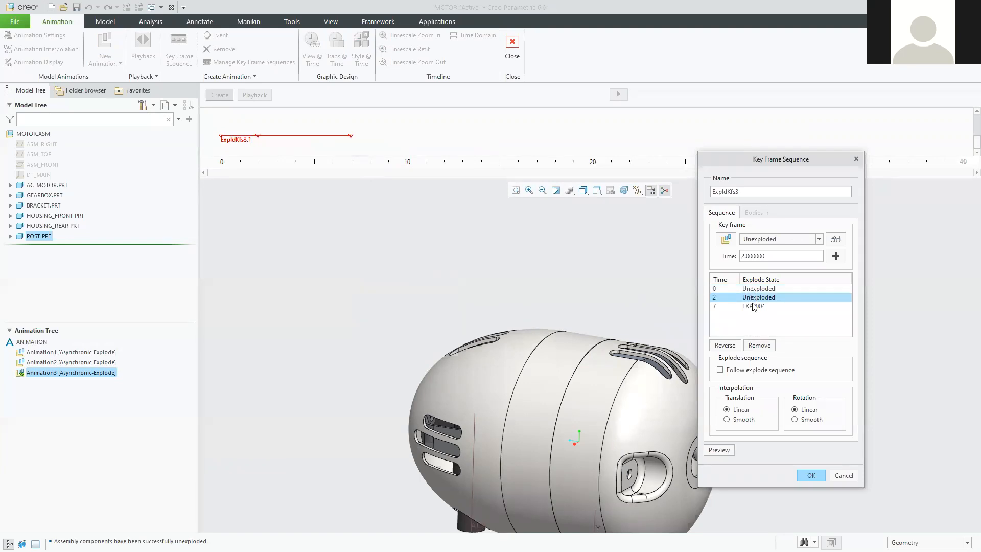
click(754, 307)
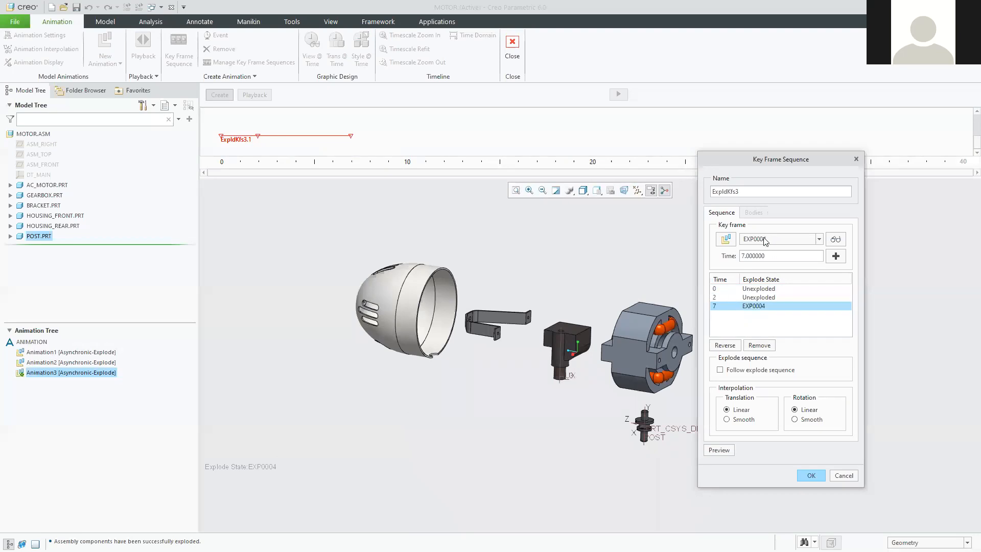
- Add an Unexploded key frame at time 20, accept the sequence and regenerate Animation3 over the existing result set
click(791, 239)
click(771, 292)
double_click(767, 256)
text(20)
click(835, 256)
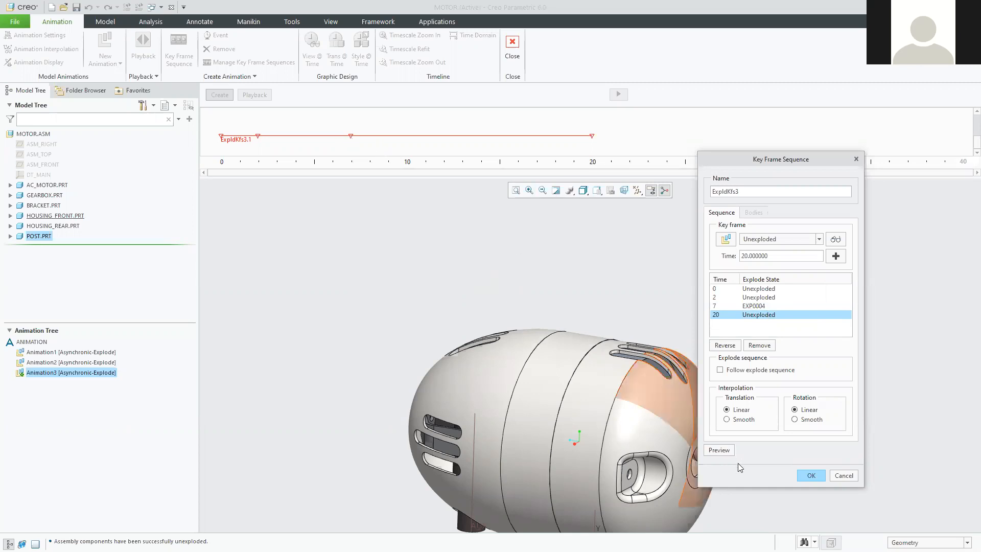
click(810, 475)
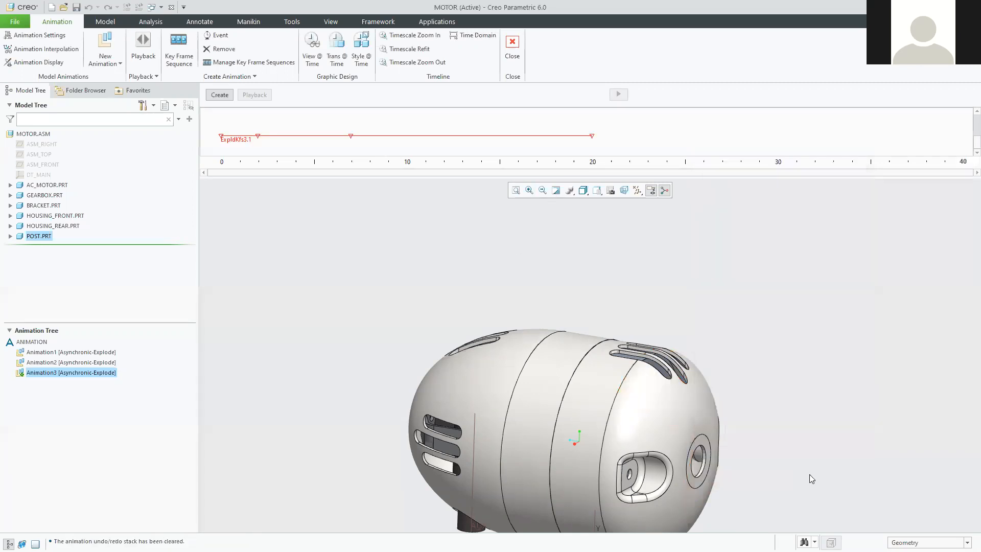
click(620, 95)
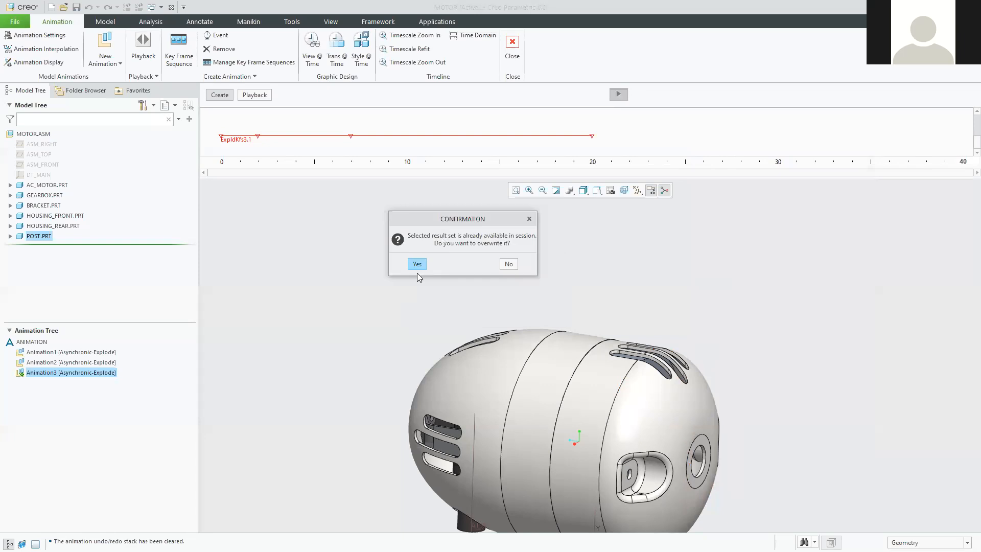
click(419, 264)
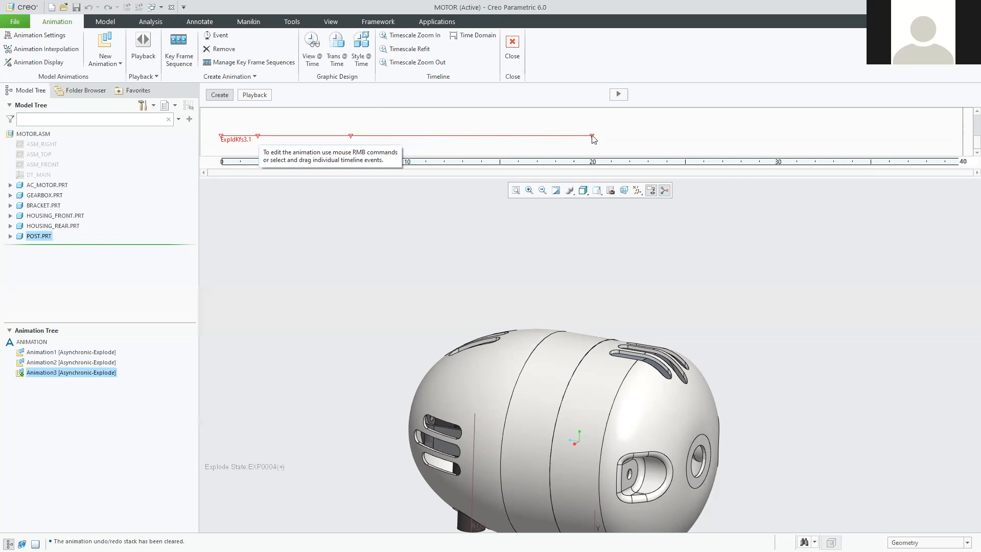
- Edit the ExpldKfs3 key frame sequence again and add a key frame for explode state EXP0004 at time 10
right_click(301, 137)
click(327, 152)
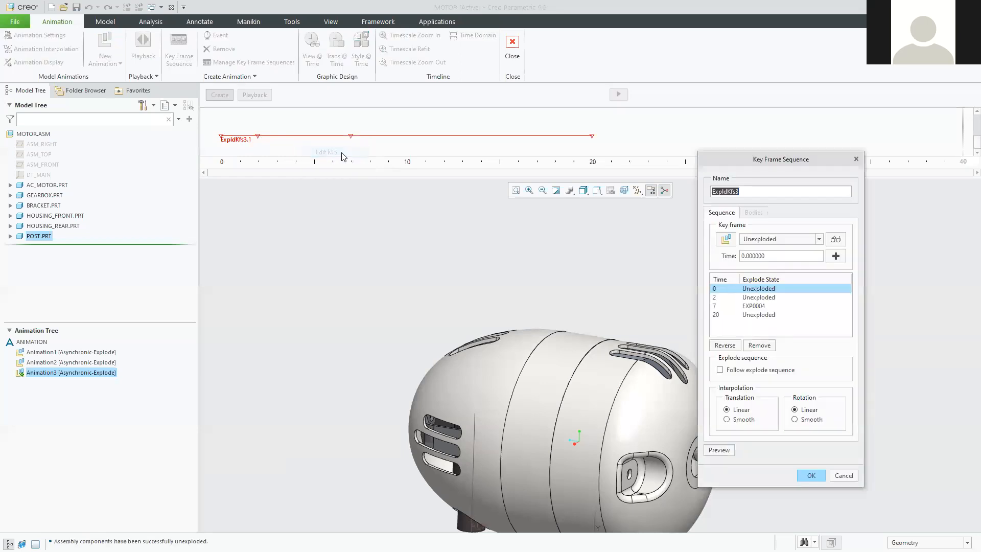
click(769, 243)
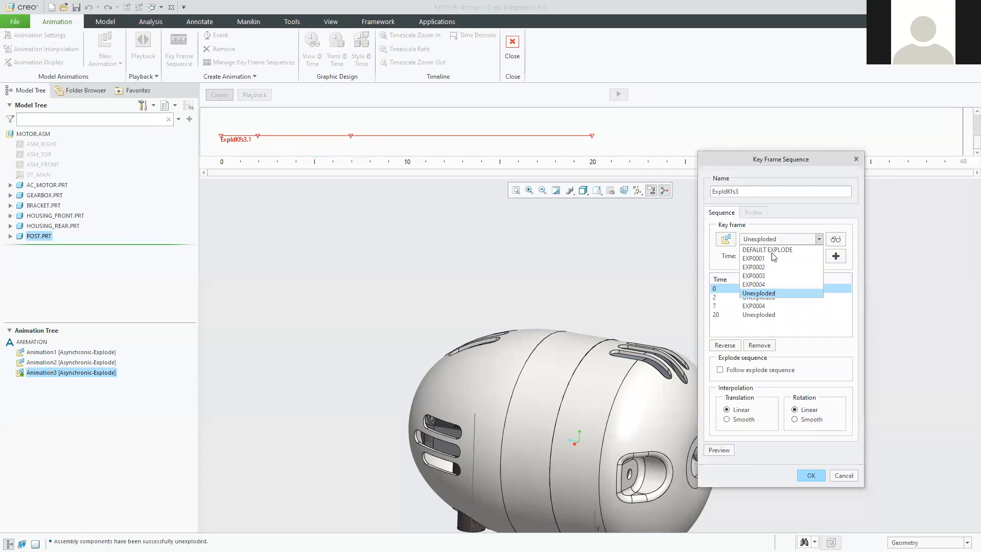
click(757, 286)
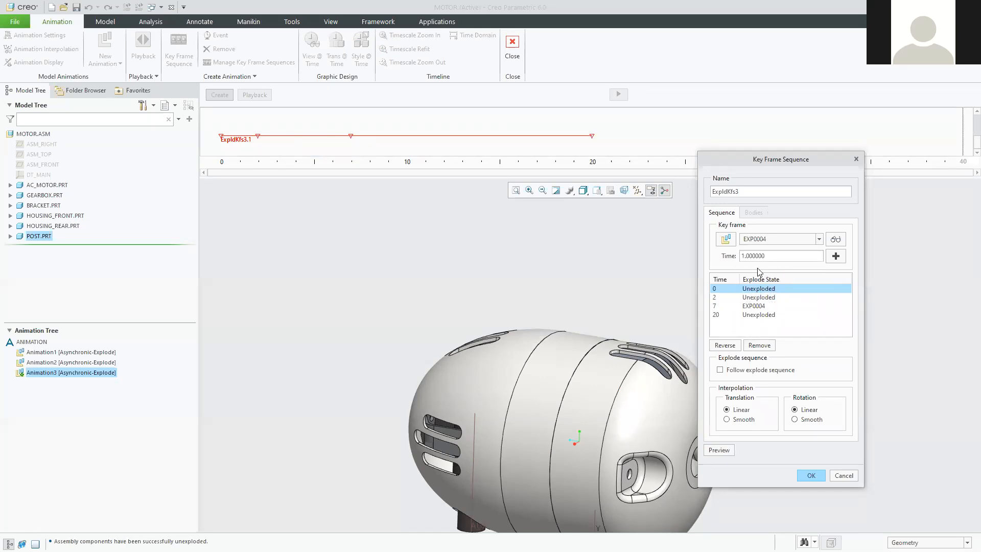
double_click(771, 256)
click(776, 256)
drag(776, 256, 688, 245)
text(10)
click(836, 257)
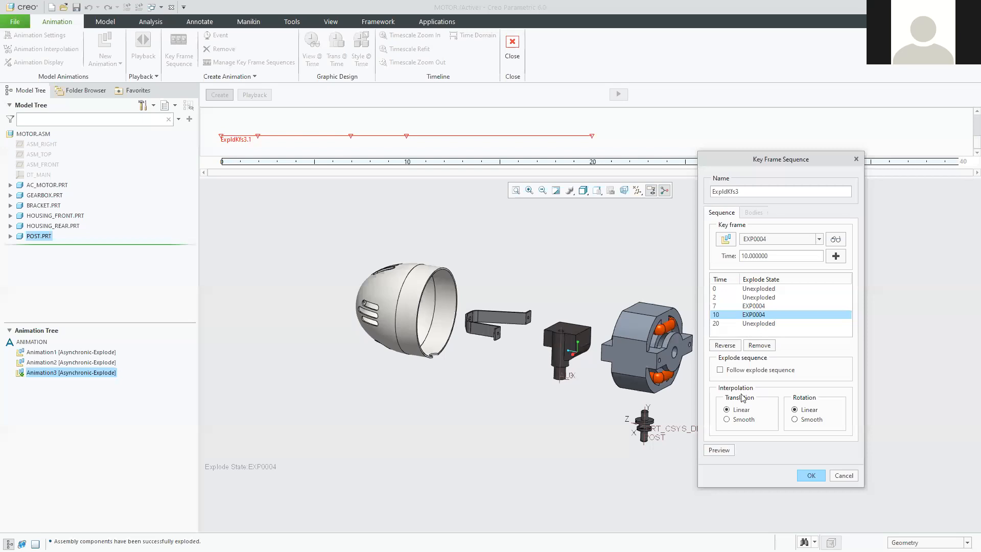
- Set the translation interpolation to Smooth and step through all key frames of the sequence to check their explode states
click(728, 420)
click(773, 322)
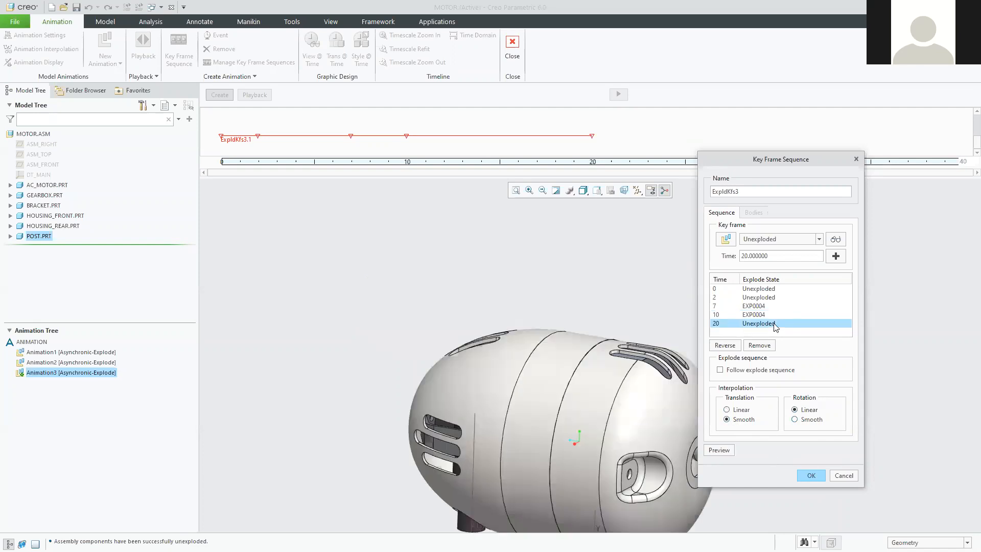
click(769, 316)
click(769, 307)
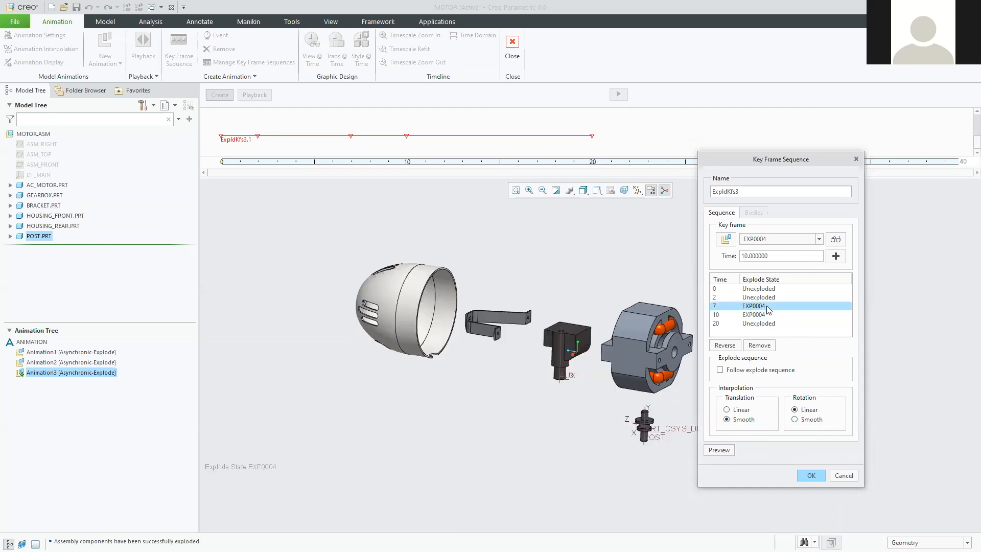
click(771, 298)
click(770, 289)
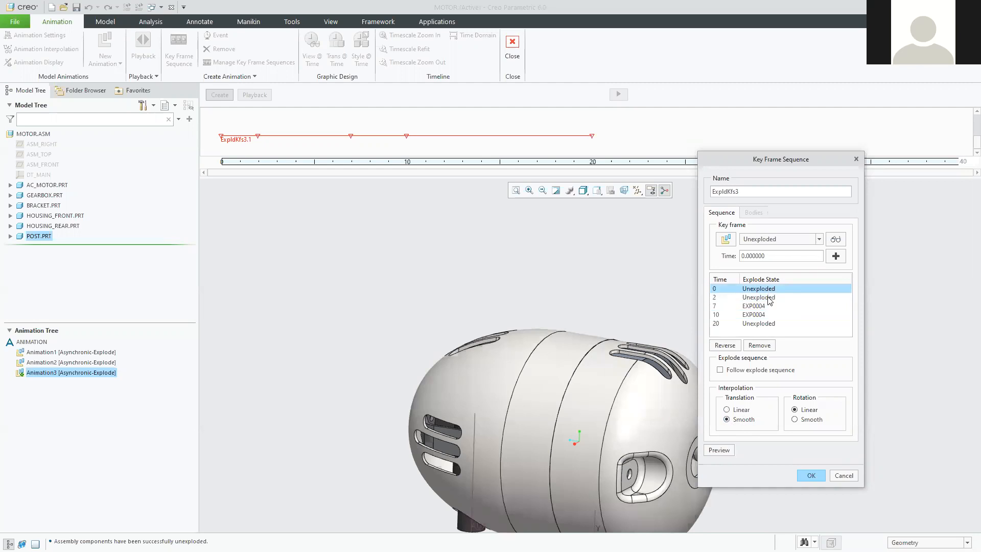
click(768, 306)
click(760, 316)
click(764, 324)
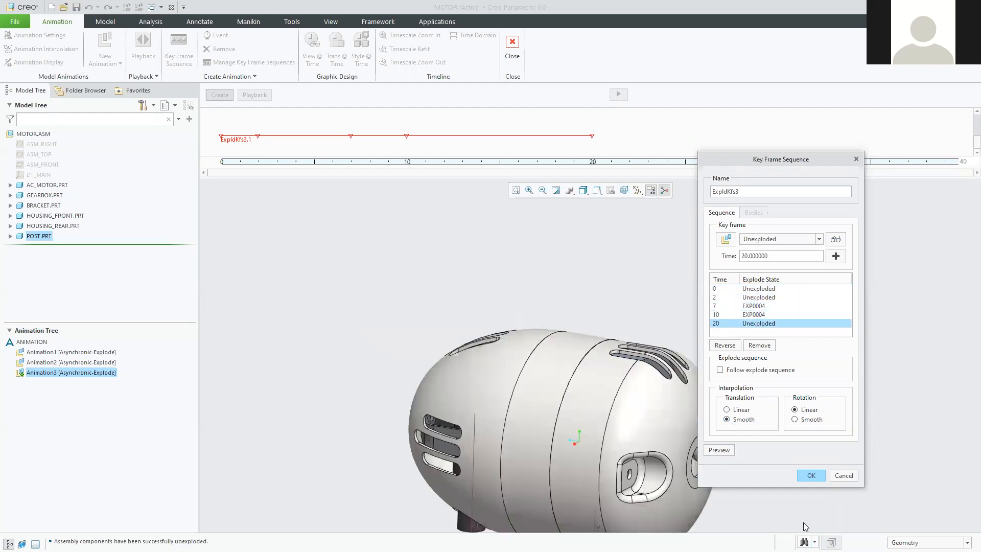
- Accept the key frame sequence, then regenerate Animation3 over the existing result set and stop the run before its end
click(811, 476)
click(618, 94)
click(417, 264)
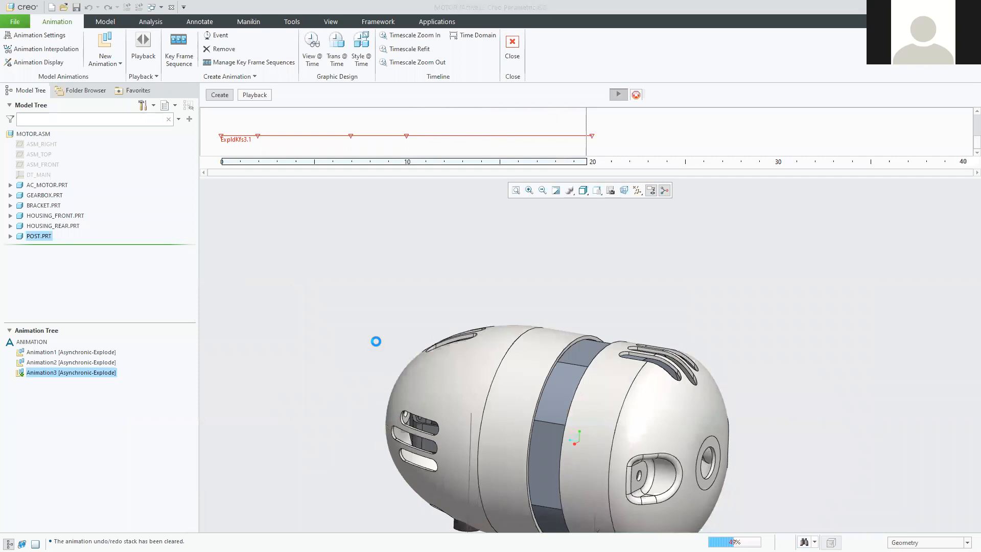
click(636, 95)
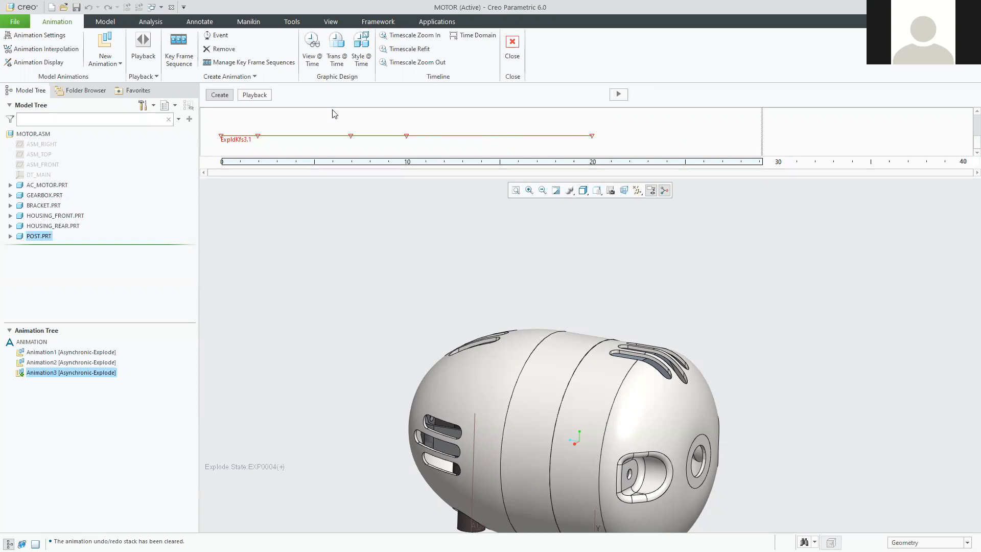
- Activate Animation1 and regenerate it over its existing result set to watch the opening part, discarding the temporary explode state
right_click(66, 354)
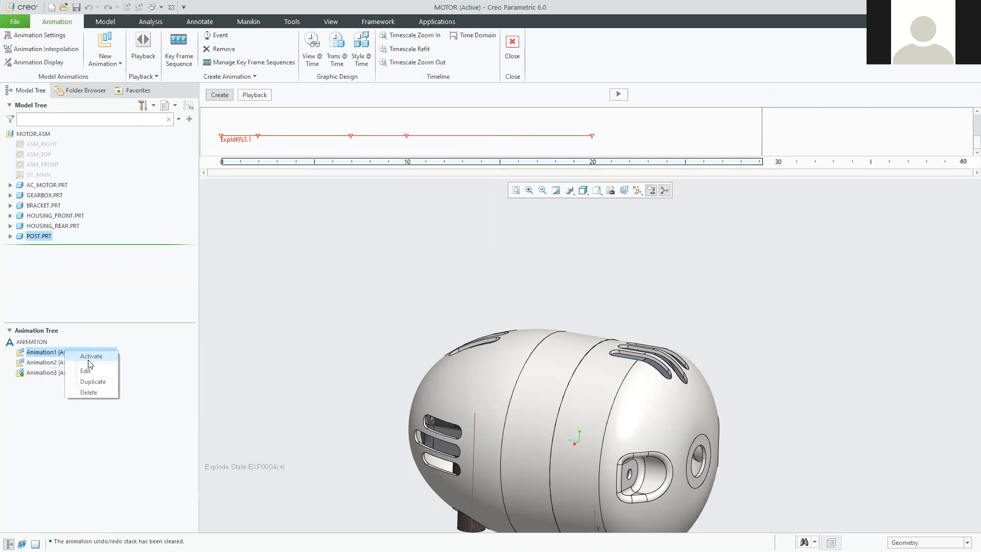
click(100, 355)
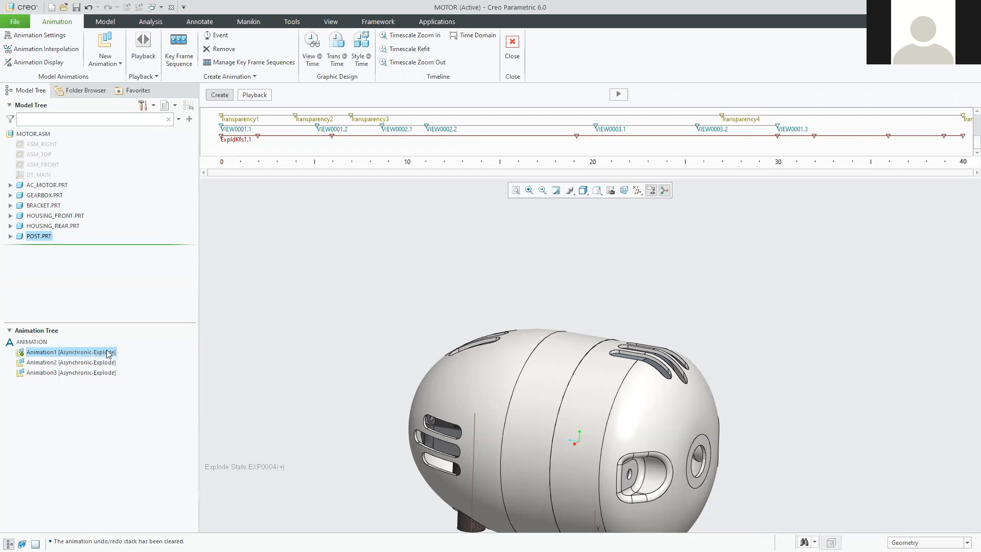
scroll(664, 471, up, 1)
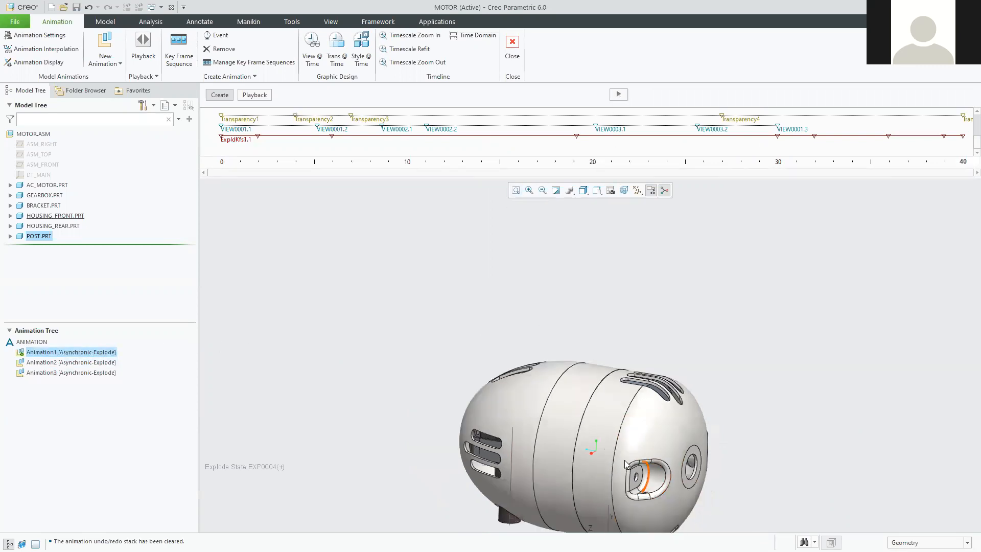
shift+middle_drag(591, 421, 564, 322)
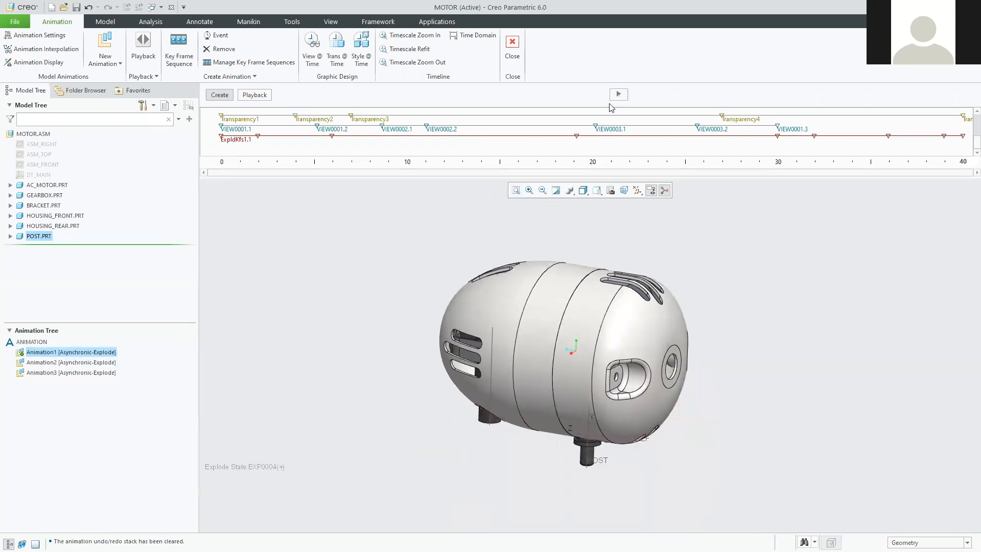
click(620, 95)
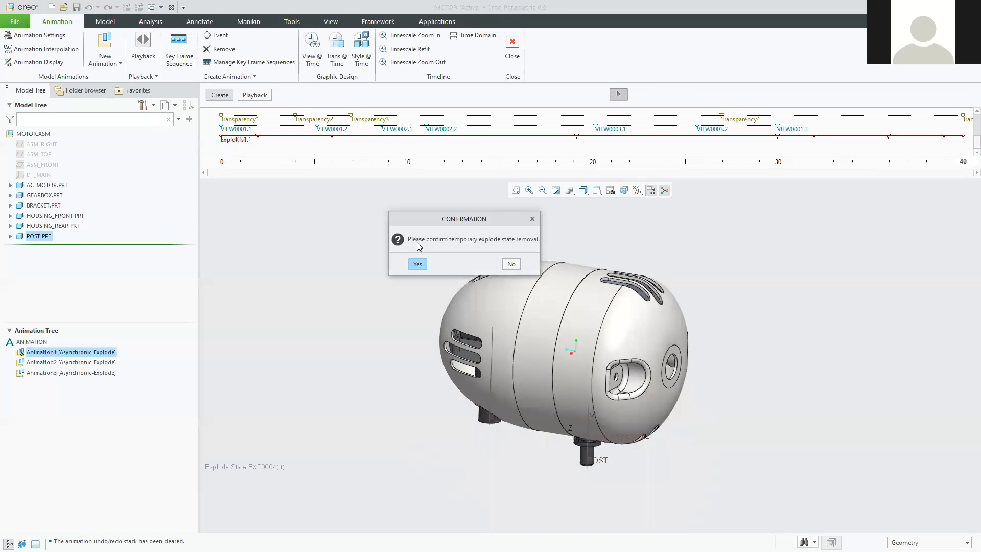
click(417, 264)
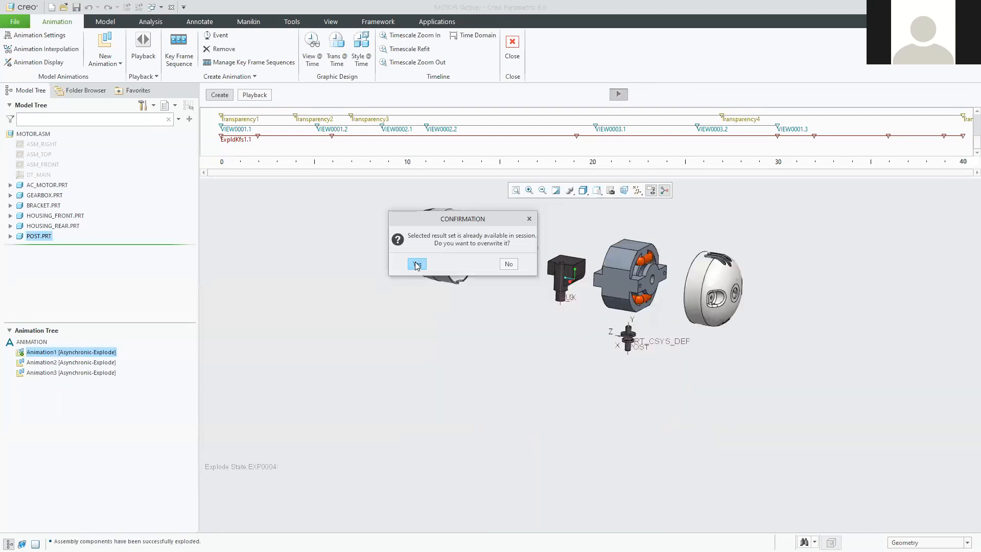
click(418, 264)
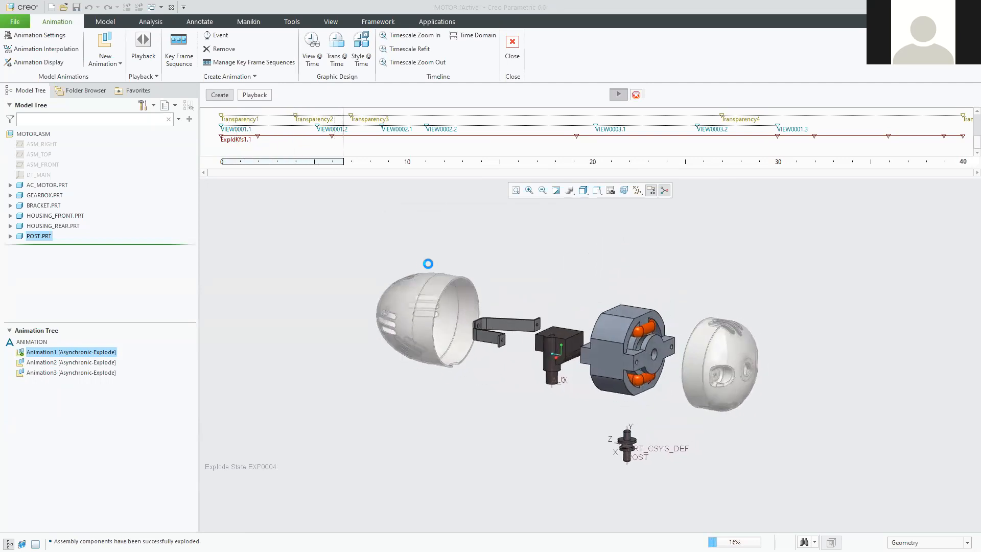
click(636, 94)
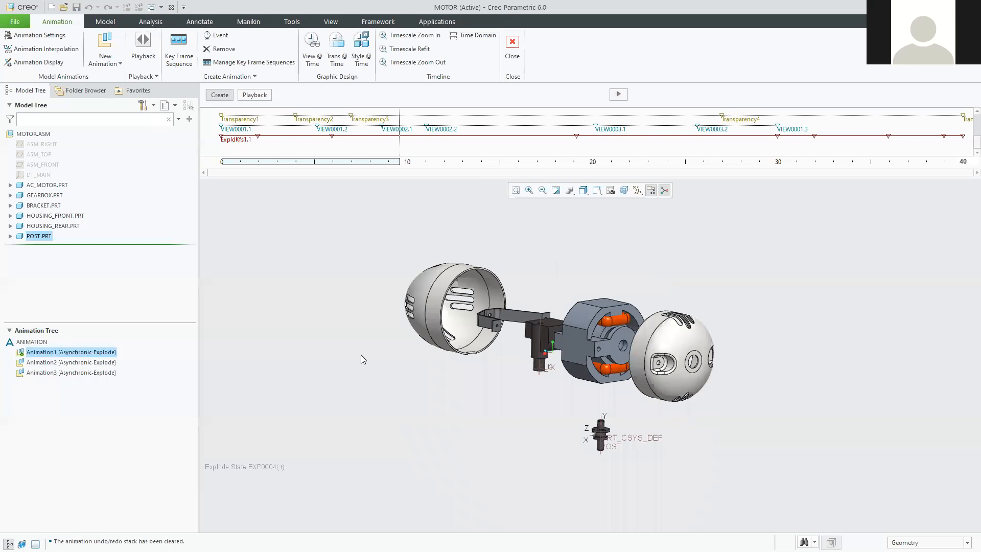
- Activate Animation3 and open the View Manager's list of saved orientations
right_click(62, 374)
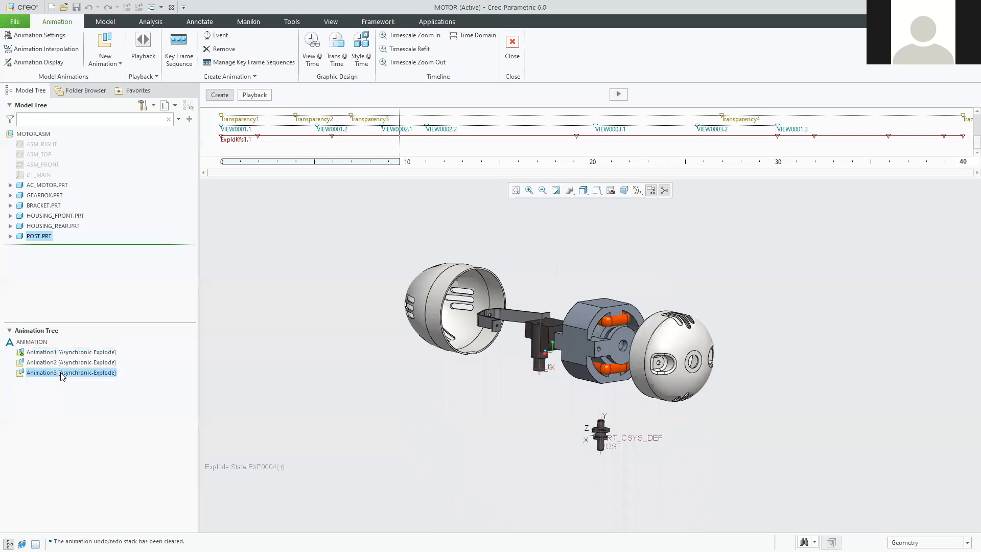
click(89, 378)
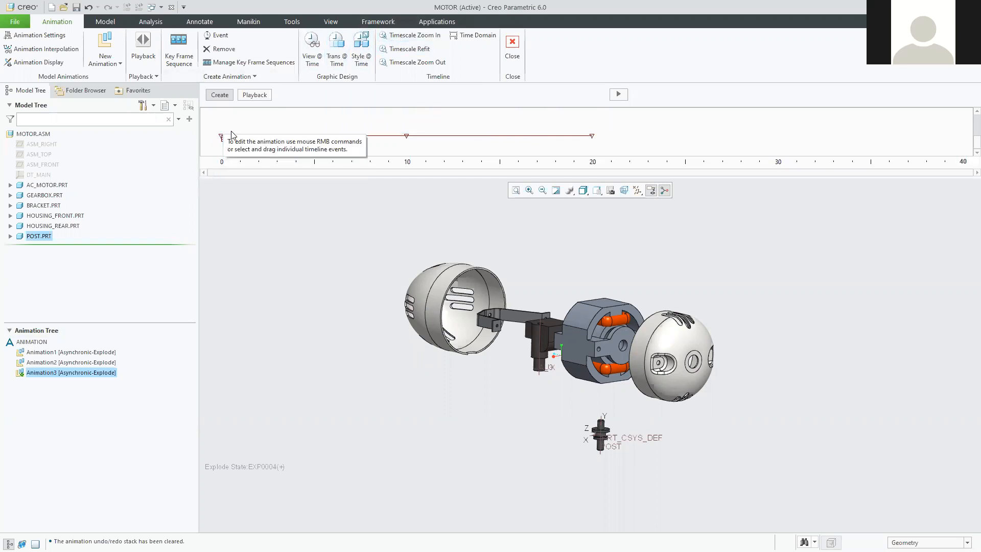
click(337, 25)
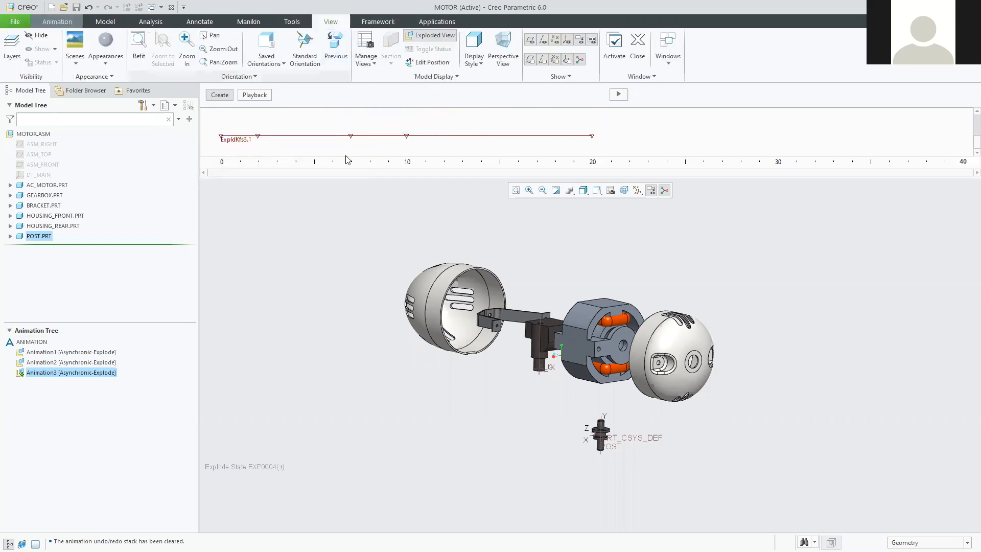
click(367, 49)
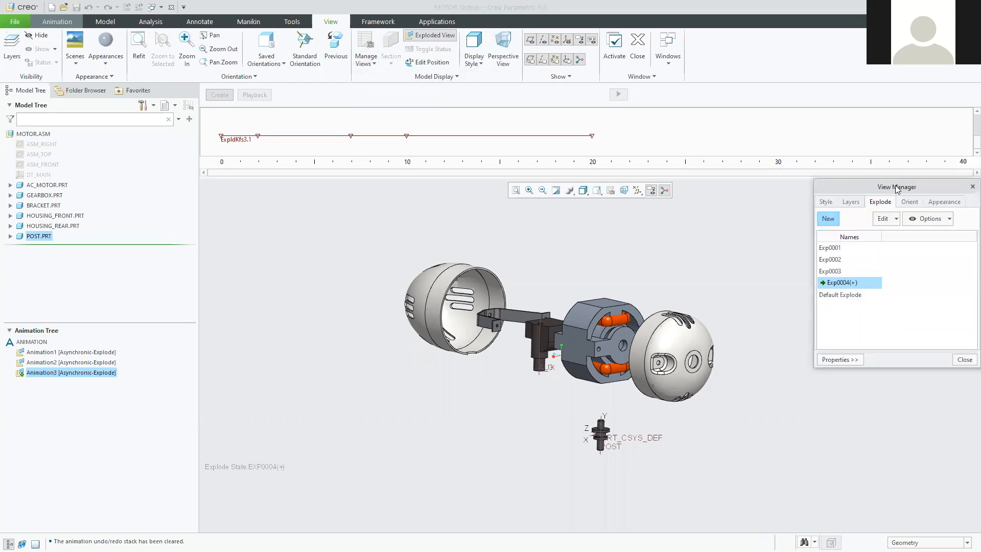
drag(893, 188, 808, 175)
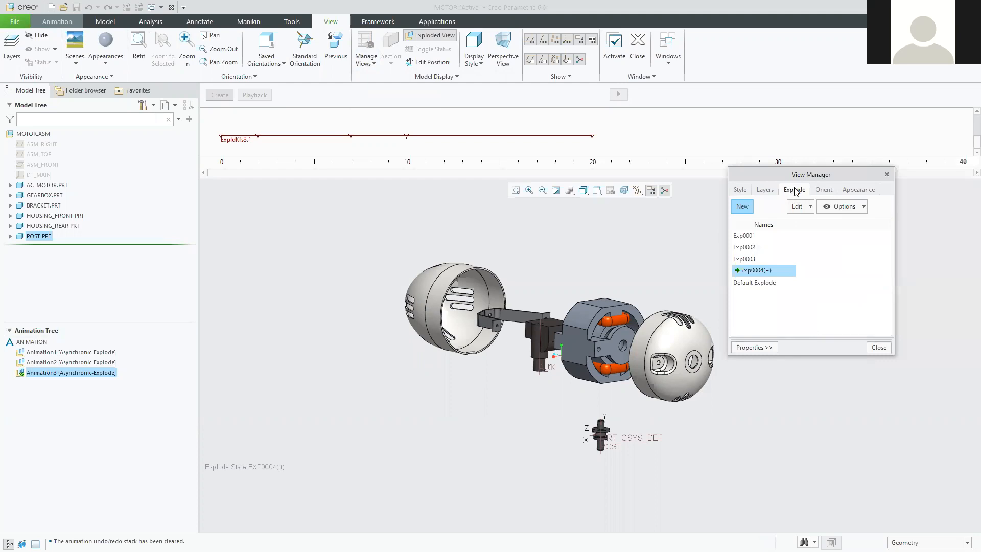
click(825, 192)
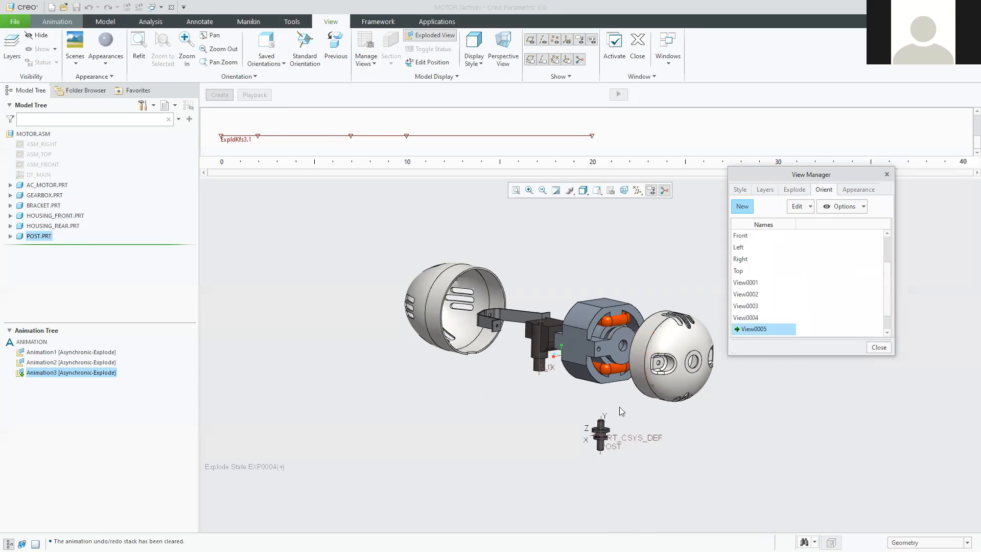
- Review the saved orientations View0001 through View0005 on the exploded motor
double_click(749, 285)
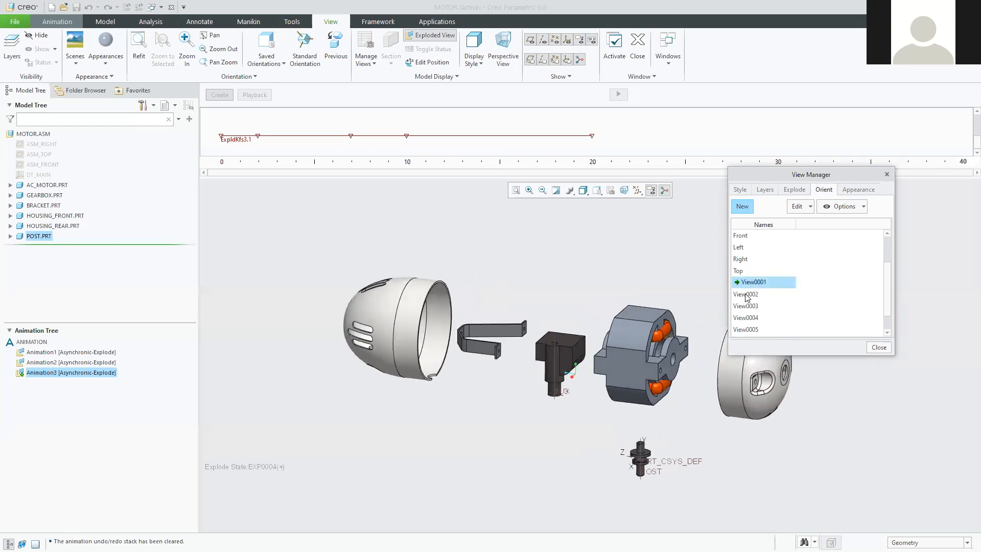
double_click(747, 294)
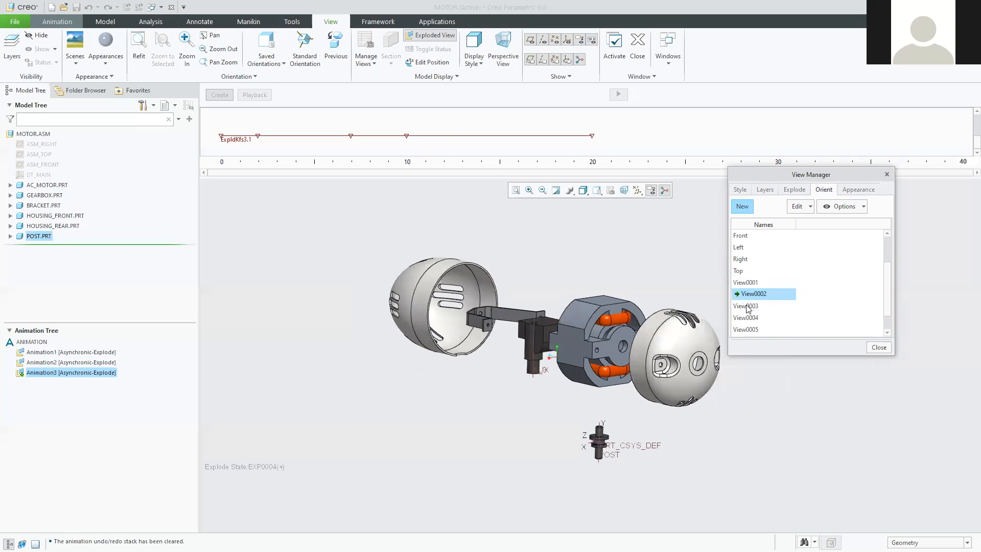
click(747, 283)
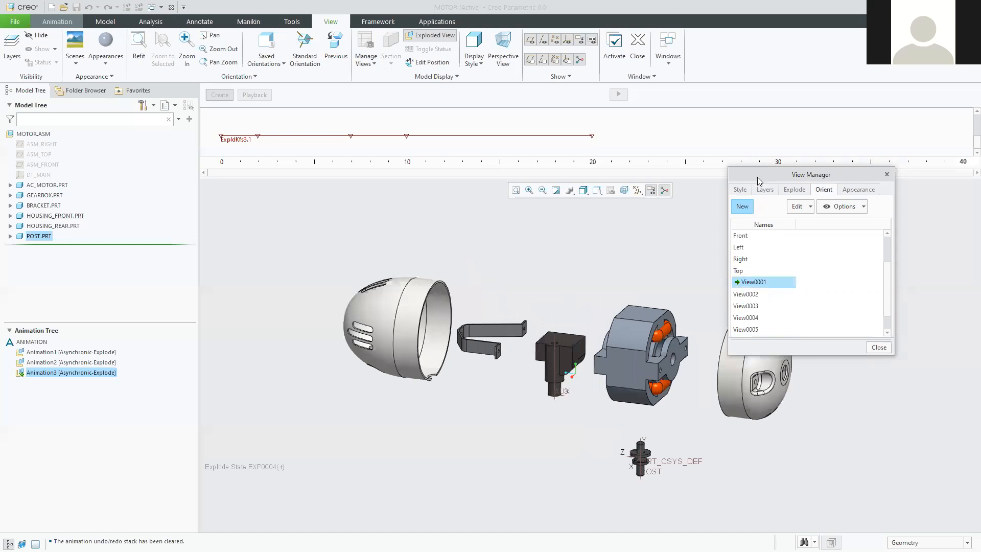
drag(760, 175, 764, 100)
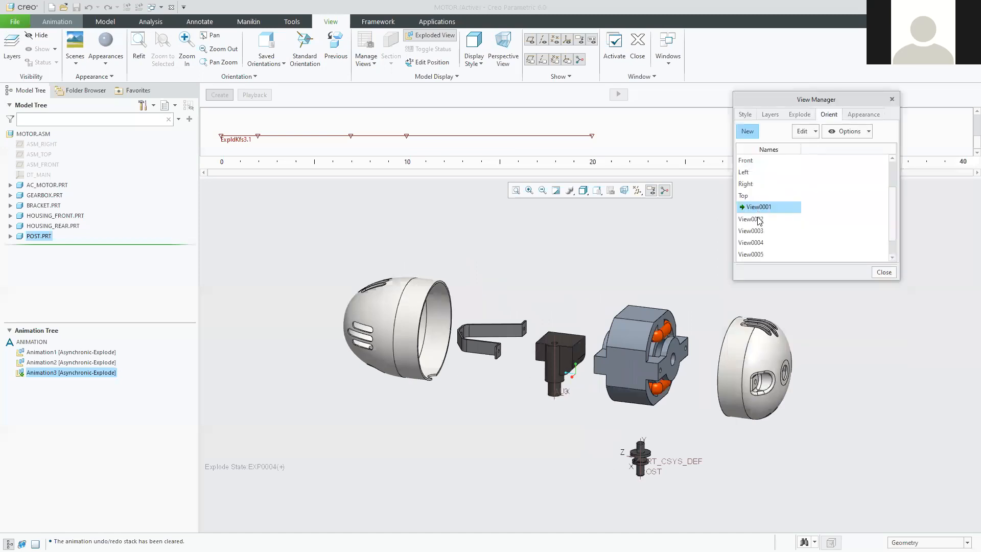
click(759, 221)
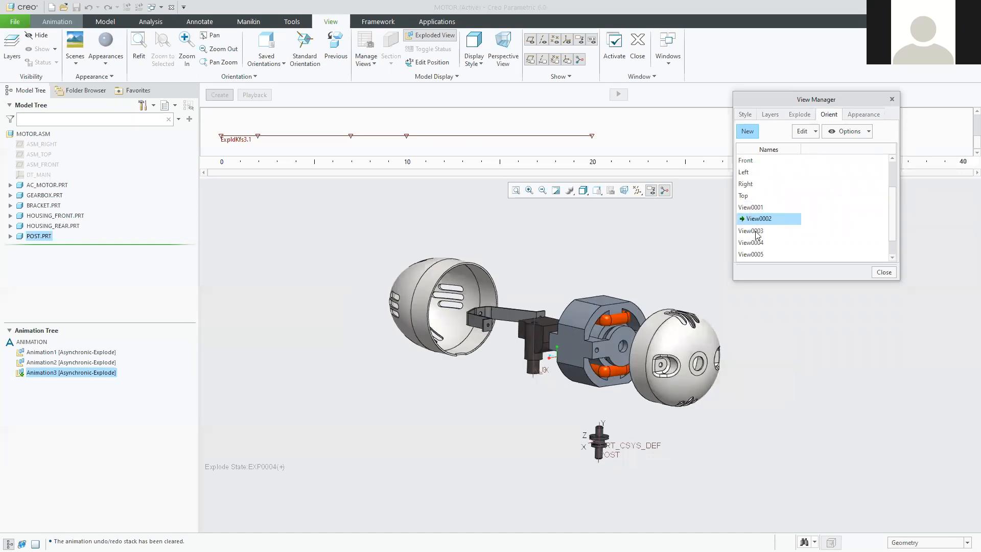
click(757, 231)
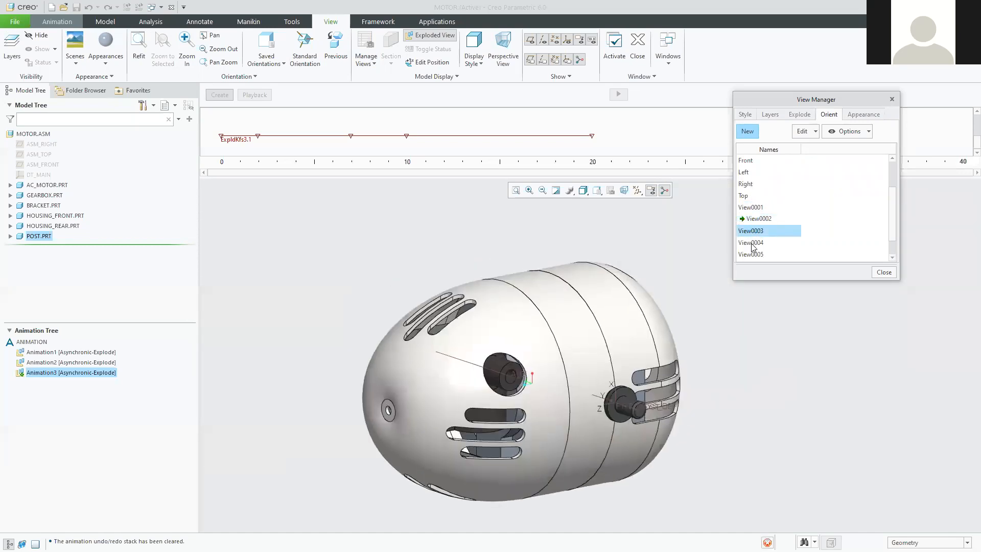
click(752, 243)
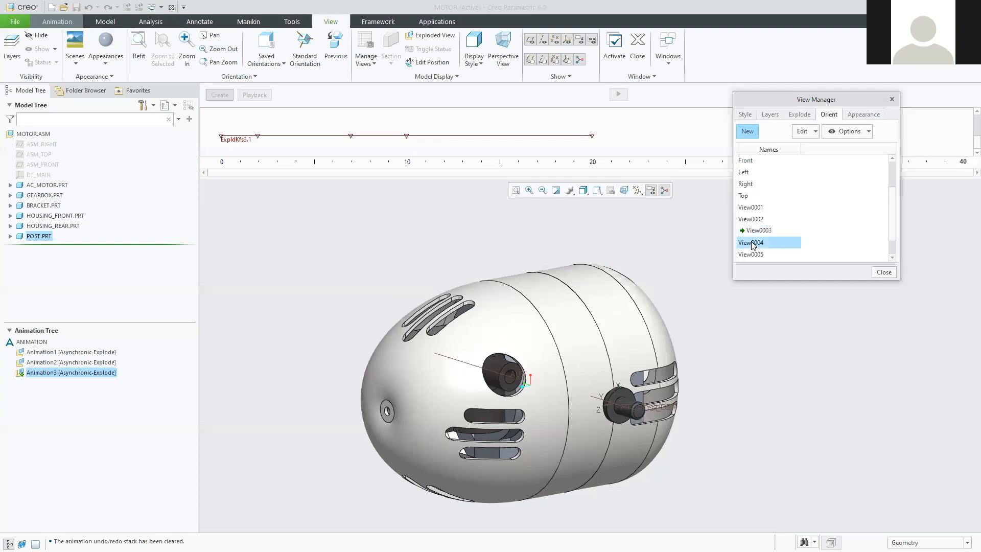
click(752, 254)
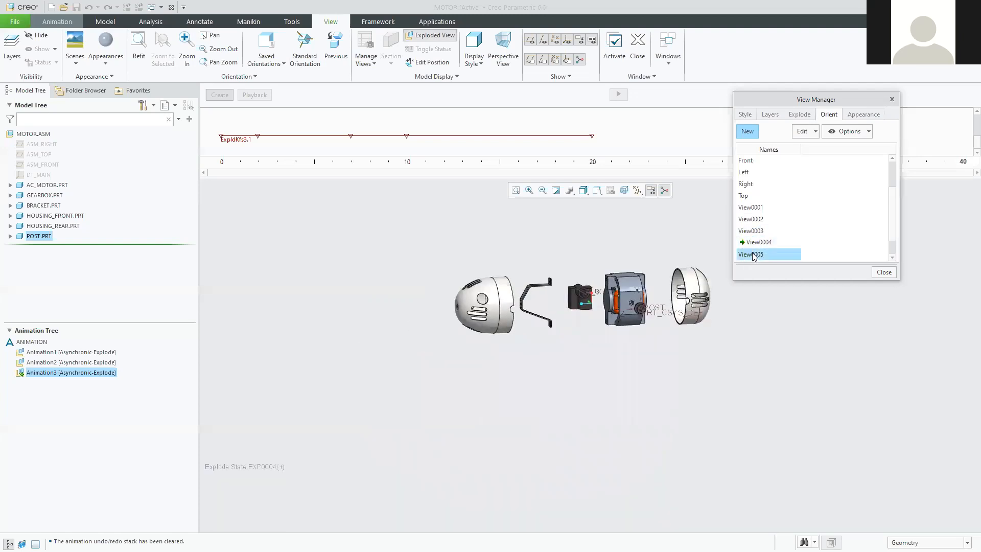
- Apply View0001, rotate the exploded motor slightly, and save the result as a new orientation named Start
click(751, 208)
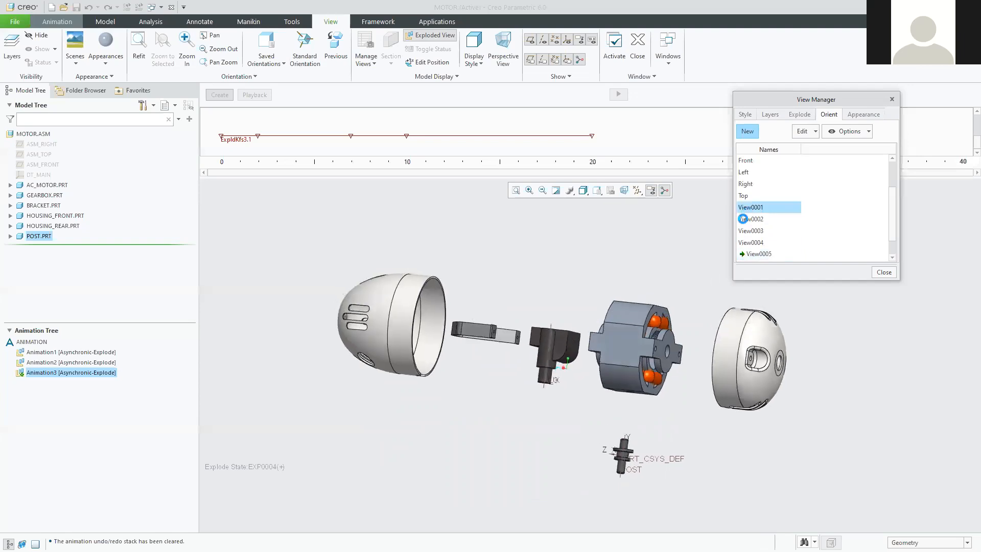
middle_drag(609, 270, 663, 257)
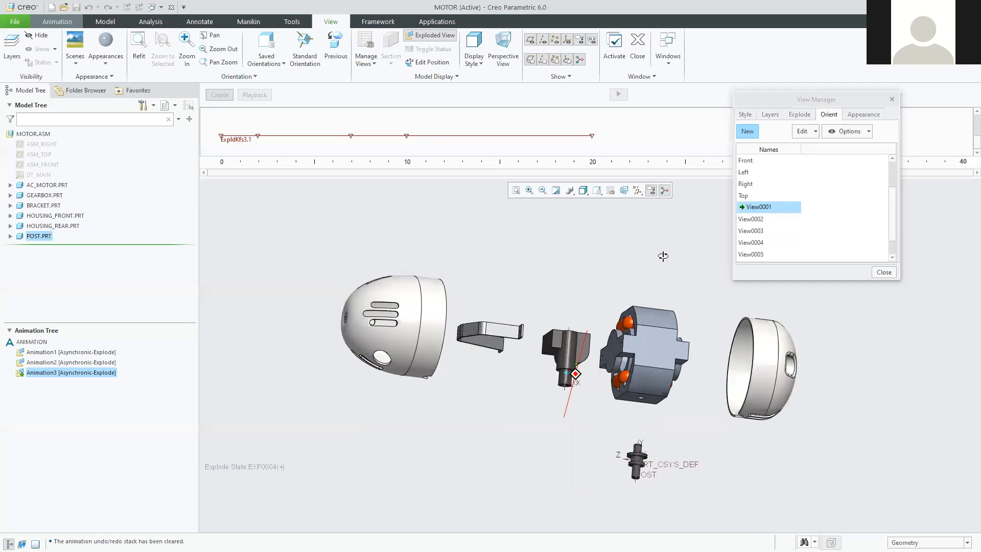
middle_drag(599, 271, 618, 291)
middle_drag(556, 273, 613, 304)
mouse_move(607, 295)
middle_down()
mouse_move(618, 286)
mouse_move(618, 304)
middle_up()
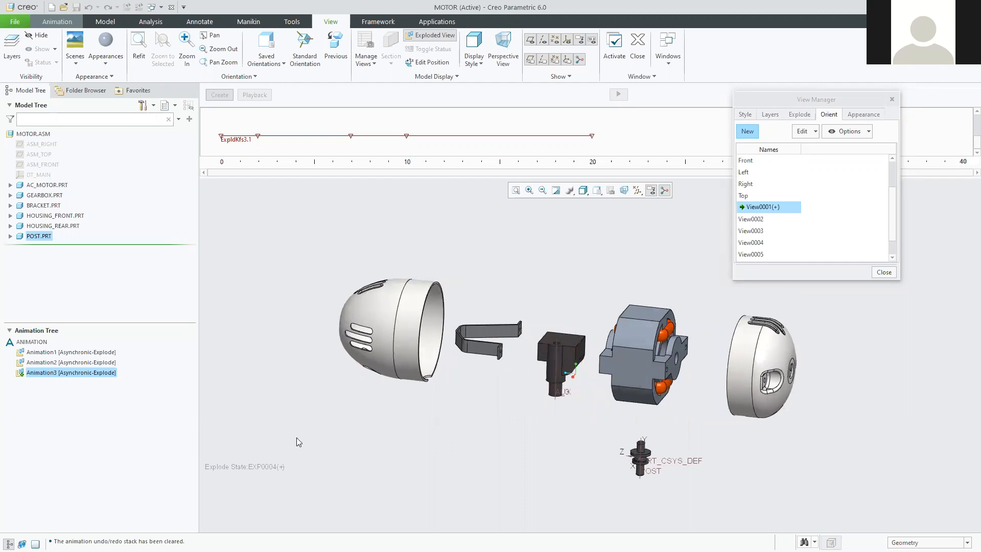
click(747, 132)
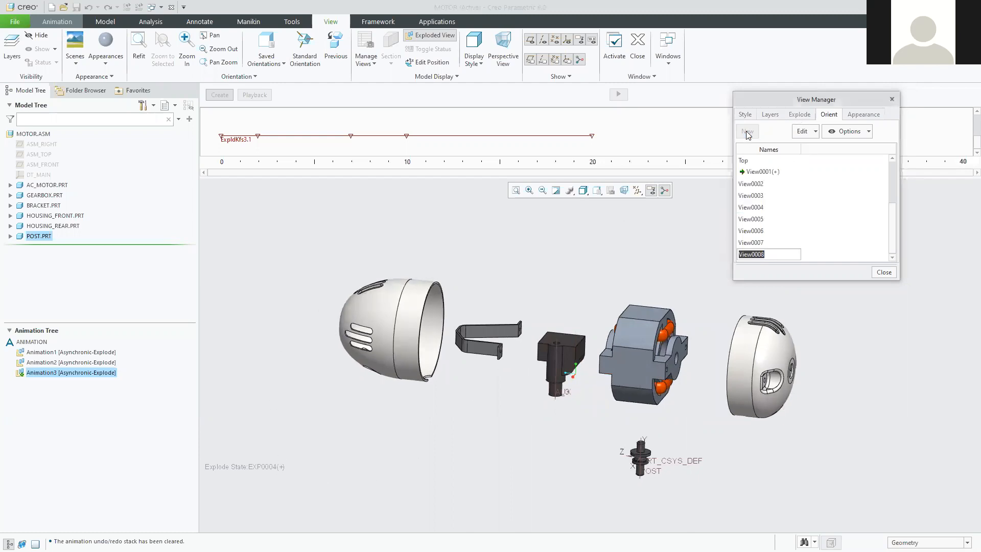
click(771, 254)
drag(777, 254, 728, 252)
text(Start)
key(Return)
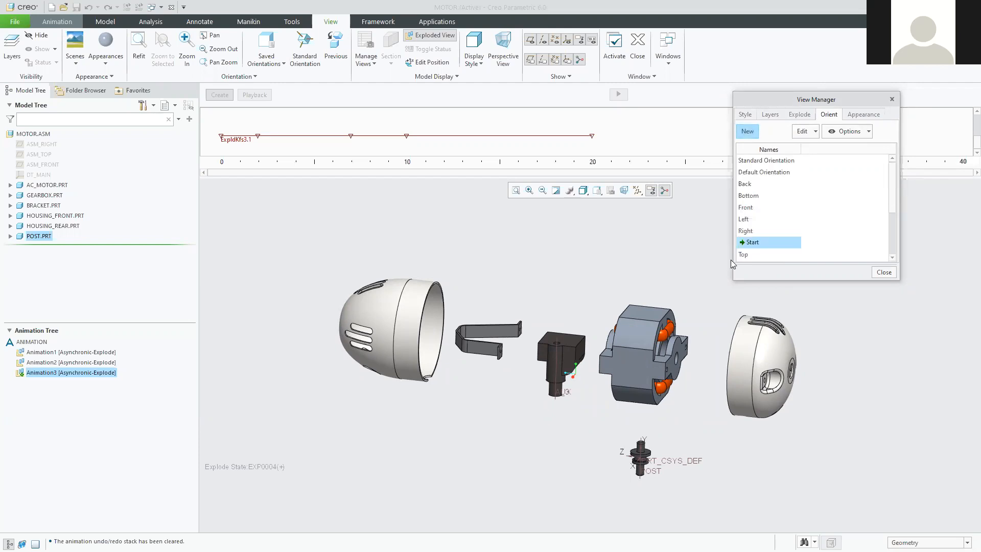
click(802, 133)
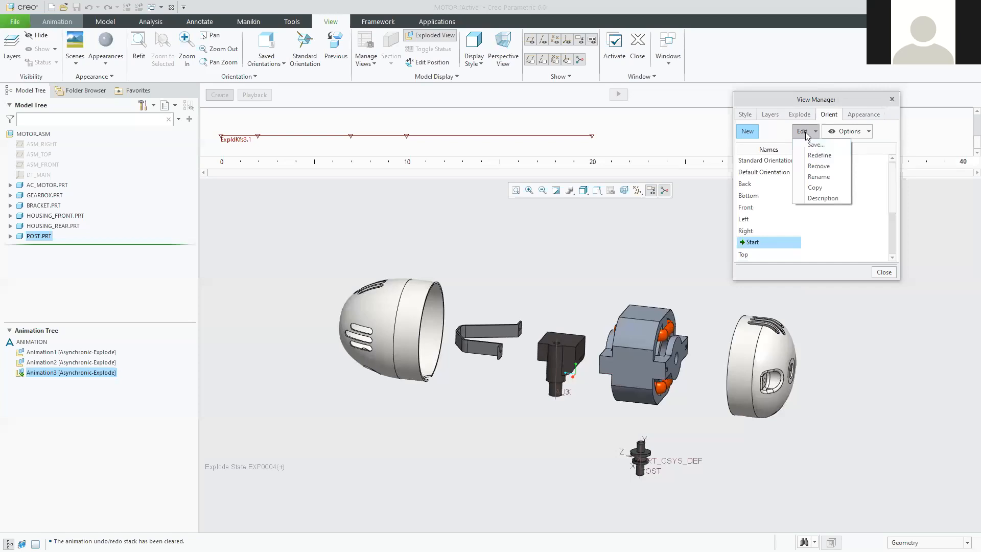
click(823, 145)
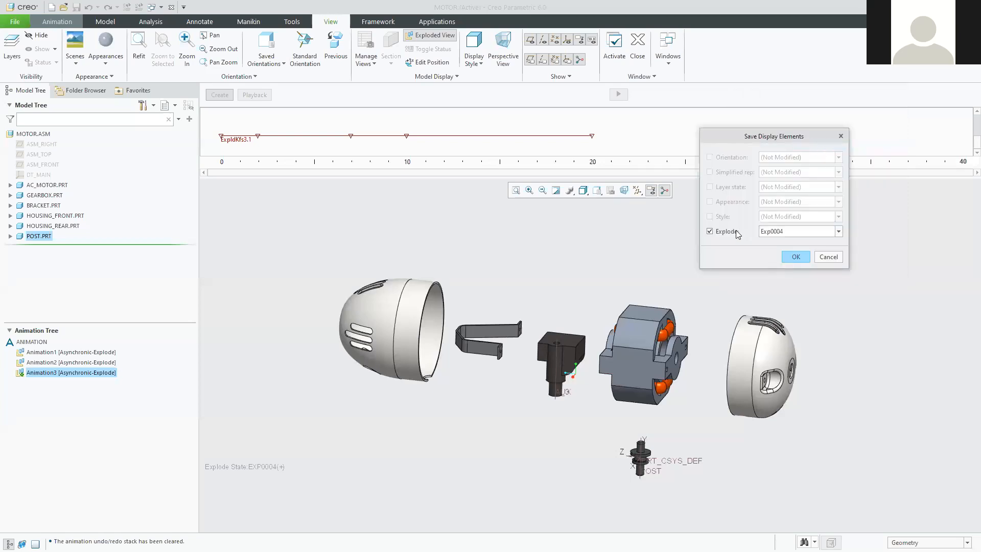
click(711, 231)
click(827, 256)
- Compare the Start orientation with the standard Right, Bottom, Left and Top orientations, finishing on Start
double_click(746, 231)
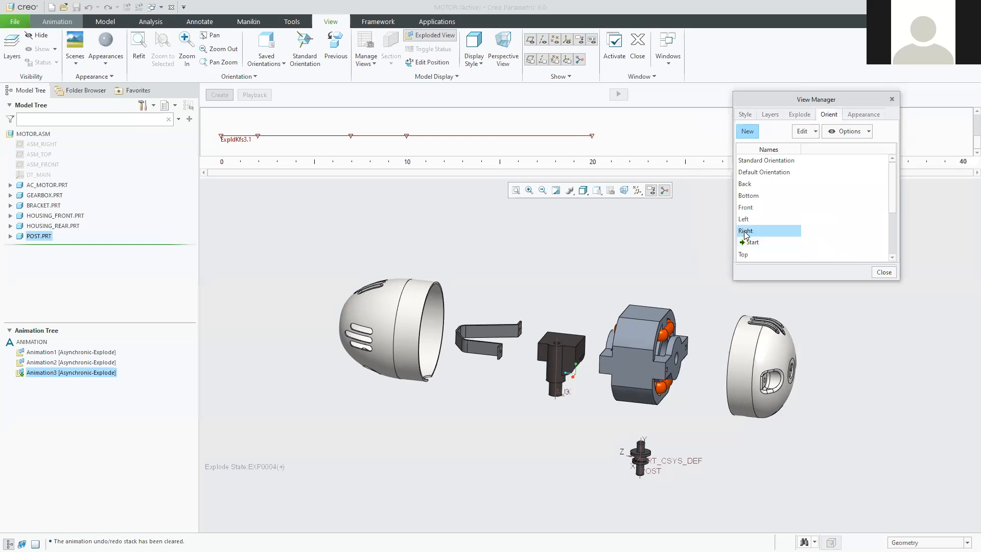
double_click(747, 242)
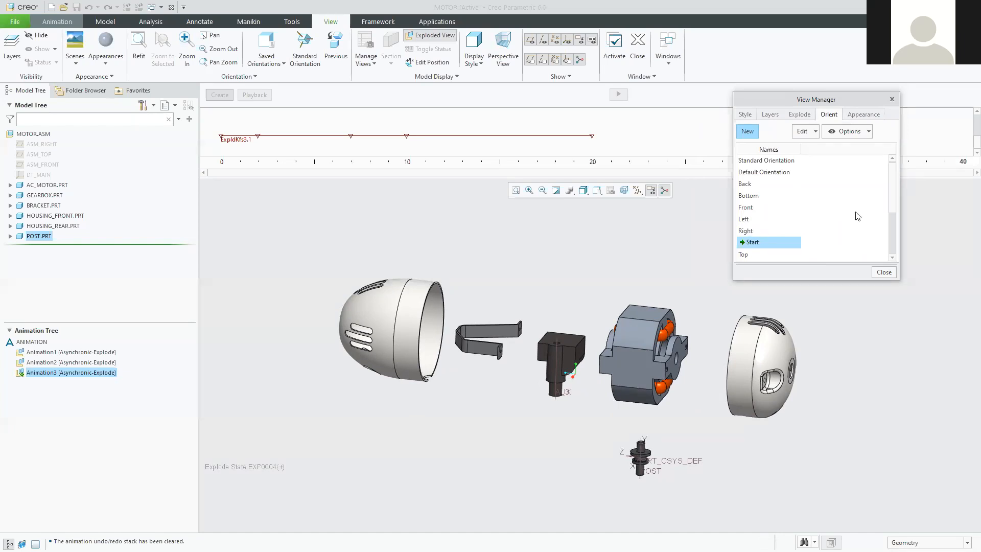
double_click(749, 196)
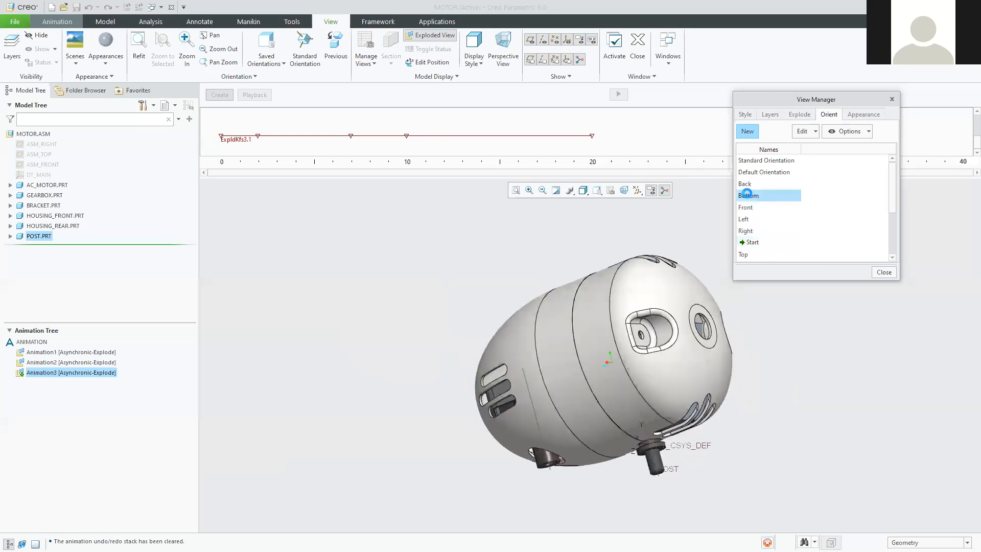
double_click(748, 231)
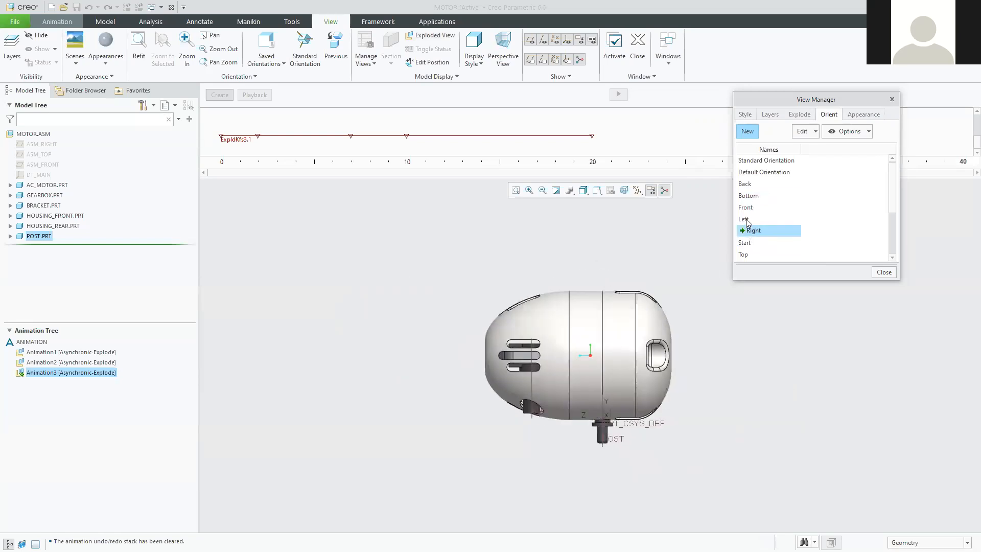
double_click(745, 219)
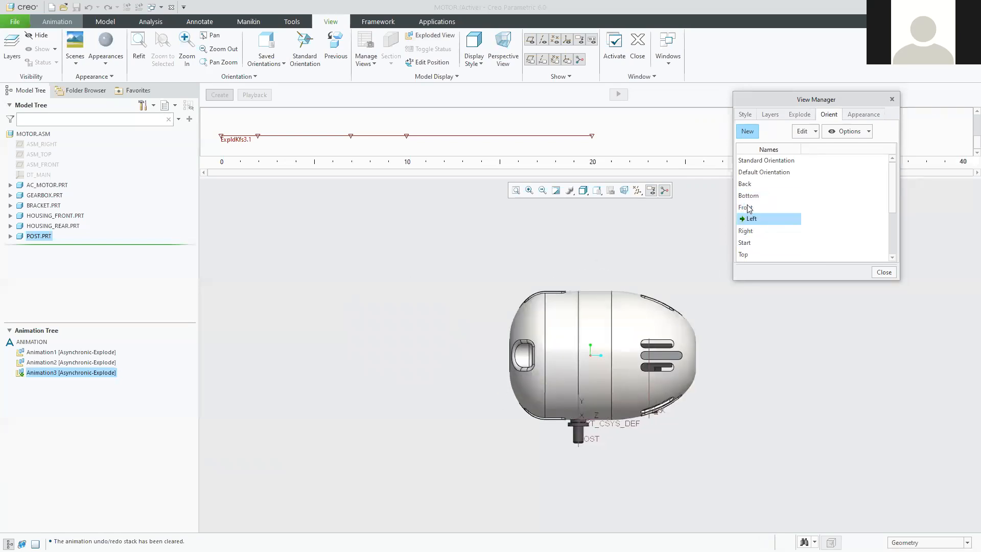
double_click(745, 243)
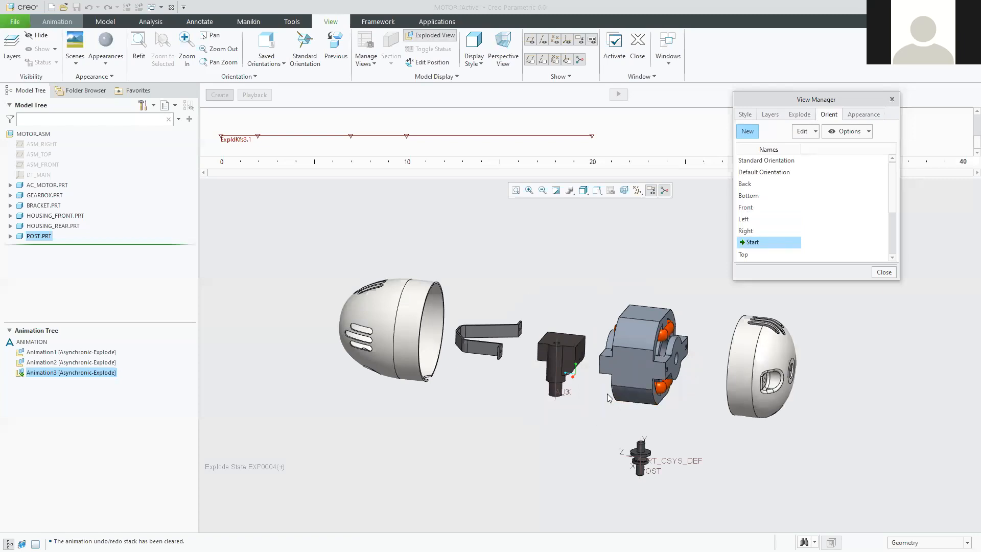
double_click(747, 255)
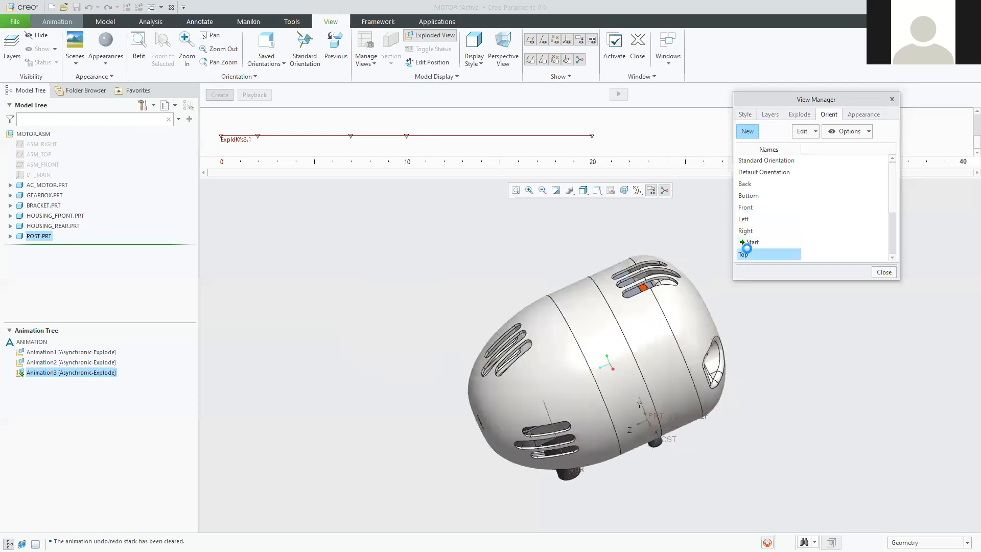
double_click(750, 244)
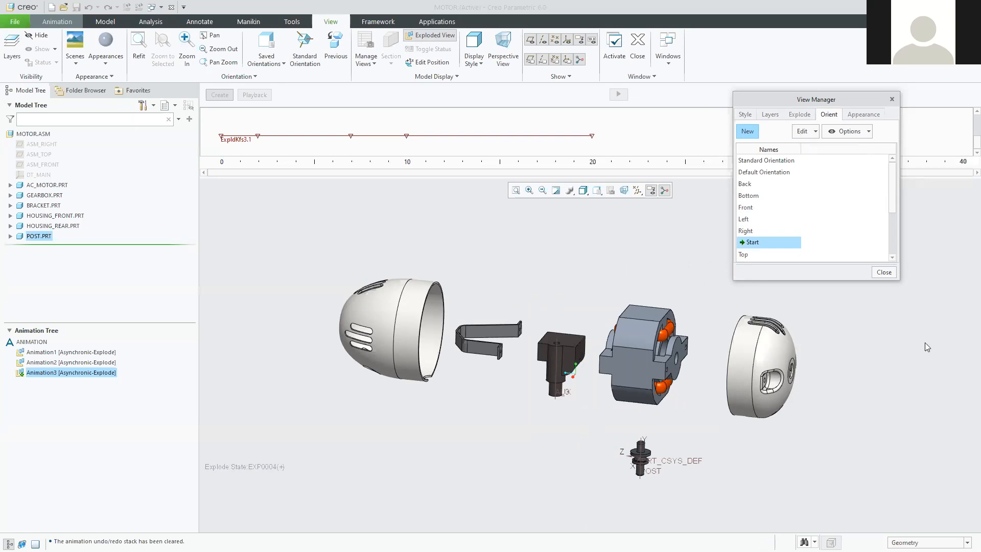
- Save the display elements for the Start orientation and switch through Right back to Start
click(806, 132)
click(822, 145)
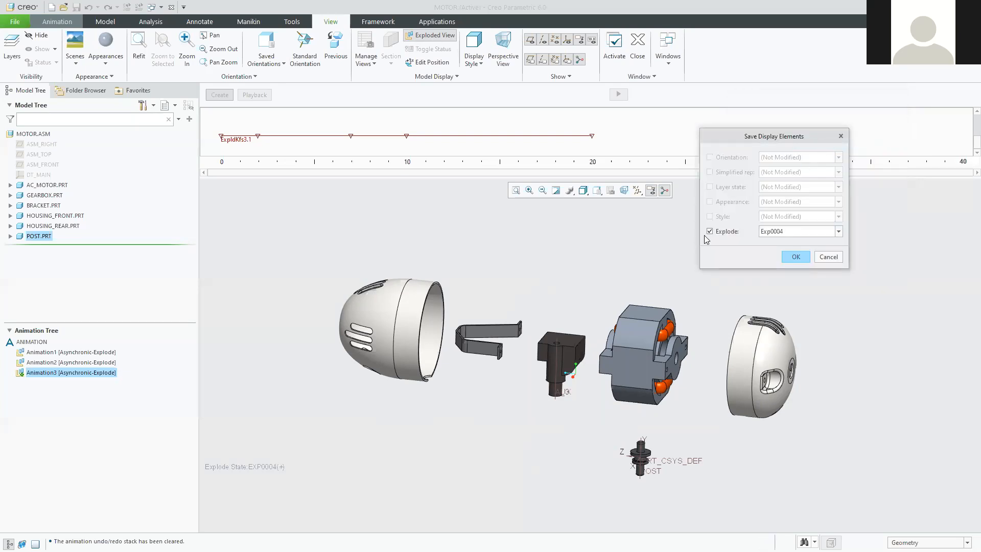
click(796, 257)
double_click(746, 231)
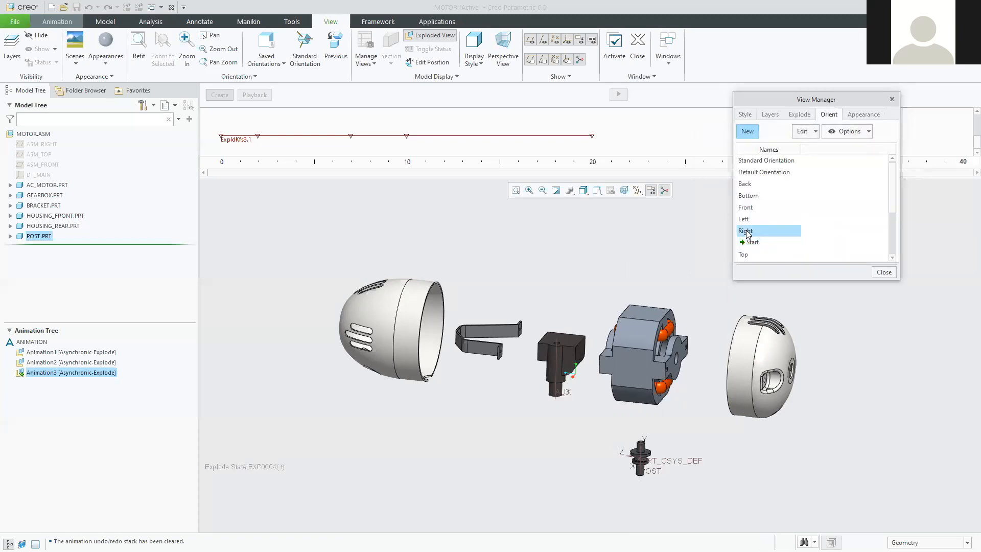
double_click(748, 242)
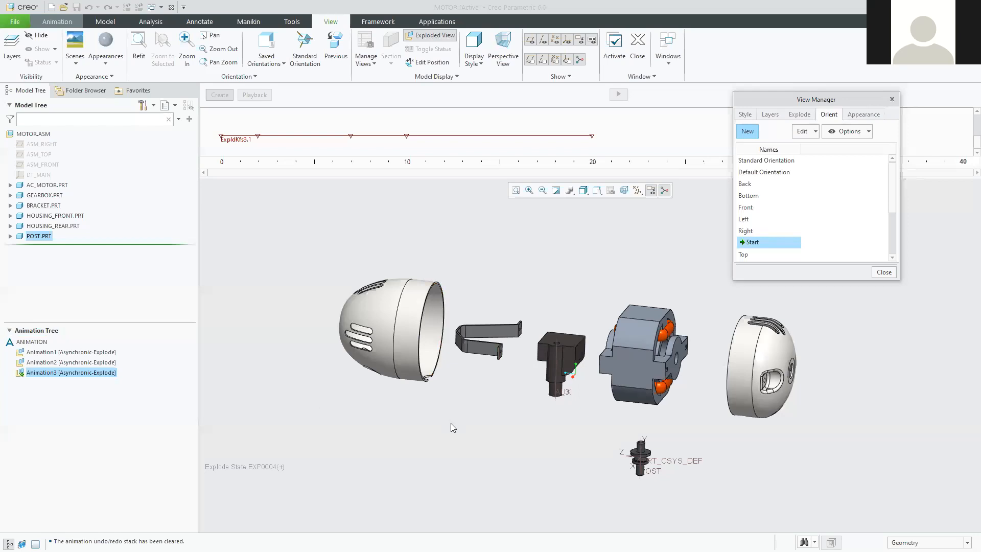
- Rotate the exploded motor to show the opposite end of the housing and save it as a new orientation named 2nd
middle_drag(445, 429, 489, 435)
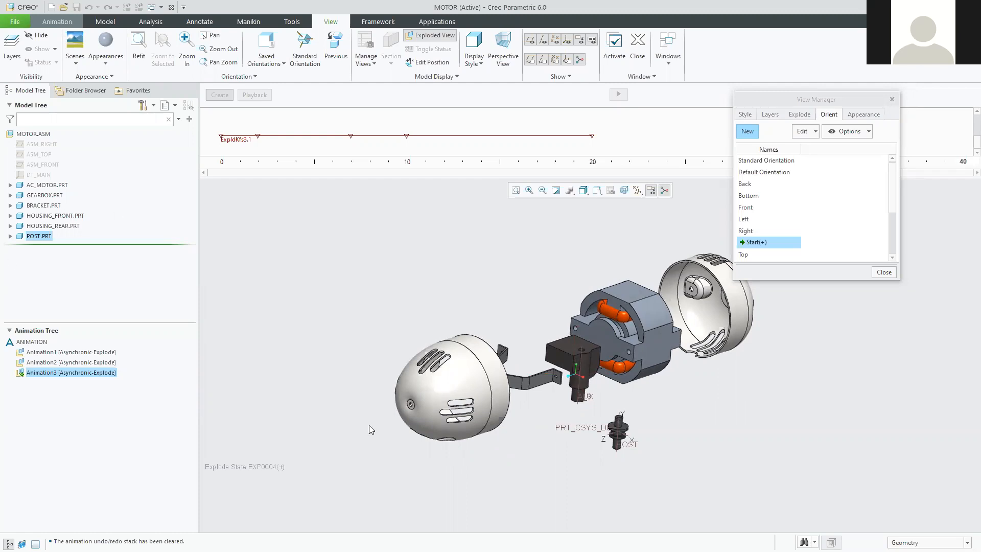
mouse_move(403, 413)
middle_down()
mouse_move(486, 416)
mouse_move(406, 412)
mouse_move(390, 425)
mouse_move(404, 415)
mouse_move(394, 408)
mouse_move(317, 404)
mouse_move(370, 376)
mouse_move(423, 405)
mouse_move(436, 402)
mouse_move(333, 396)
mouse_move(324, 419)
mouse_move(324, 408)
mouse_move(366, 398)
mouse_move(399, 407)
mouse_move(399, 423)
mouse_move(391, 402)
mouse_move(449, 409)
mouse_move(390, 409)
mouse_move(390, 390)
mouse_move(409, 394)
mouse_move(401, 407)
middle_up()
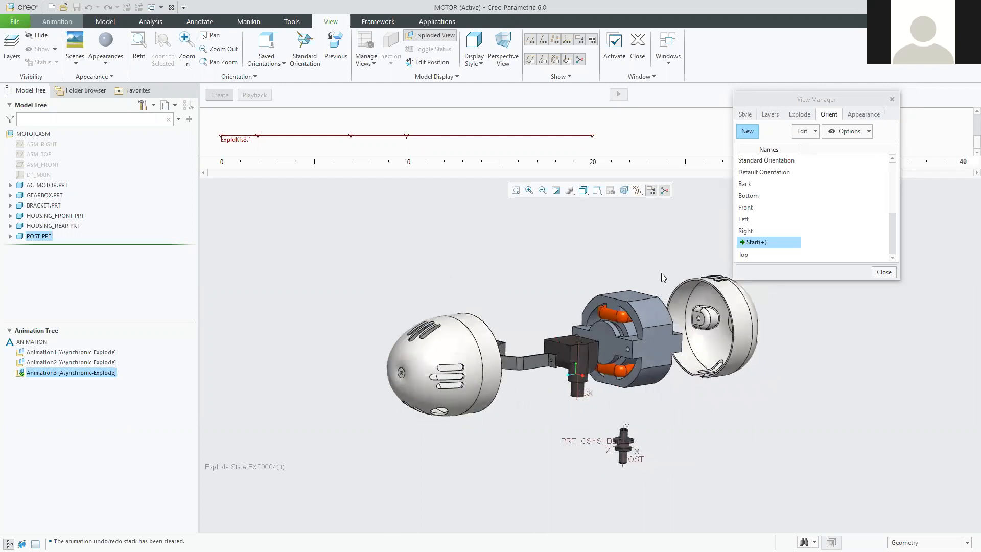
click(746, 131)
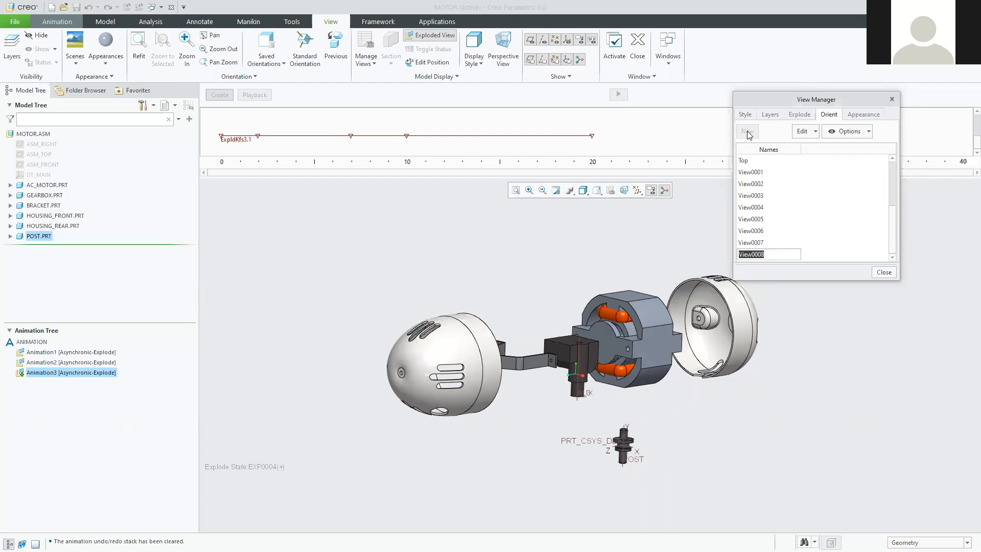
text(2nd)
key(Return)
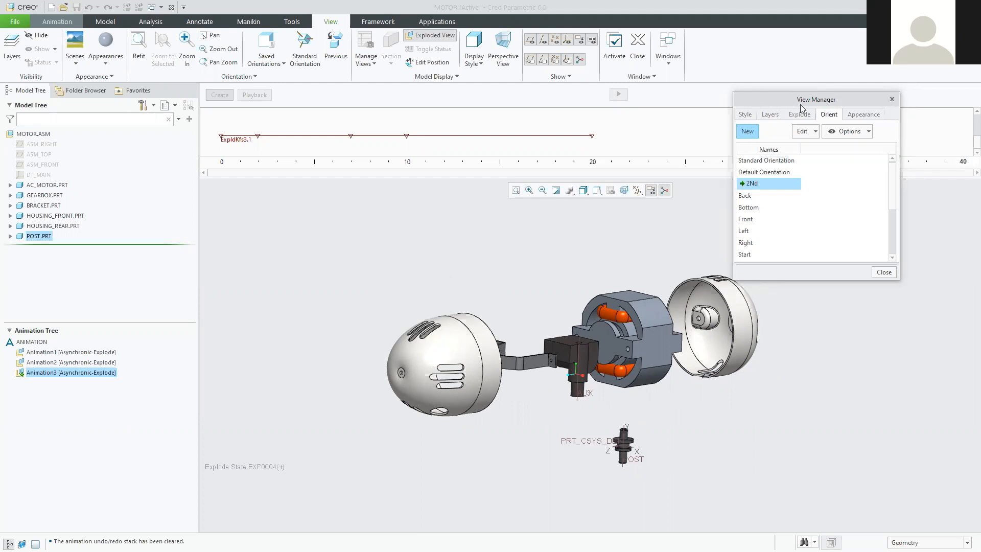
click(883, 272)
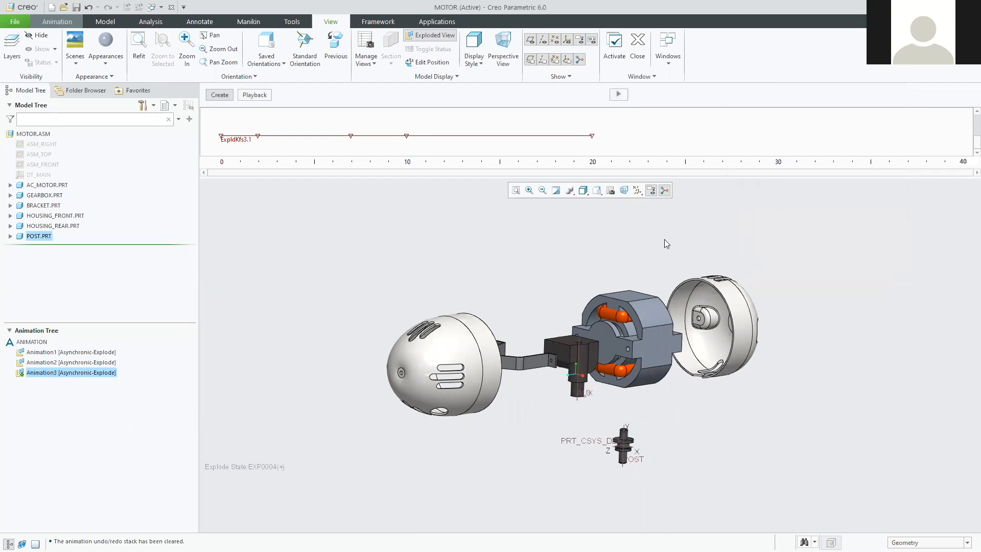
- Add the START view to the animation timeline at time 0 and again at time 3 after Start
click(58, 22)
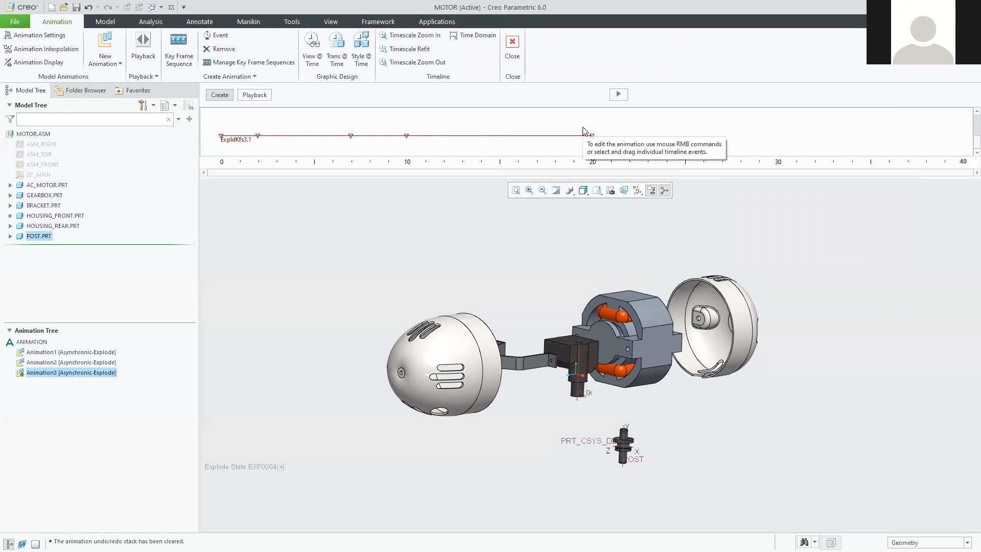
click(314, 63)
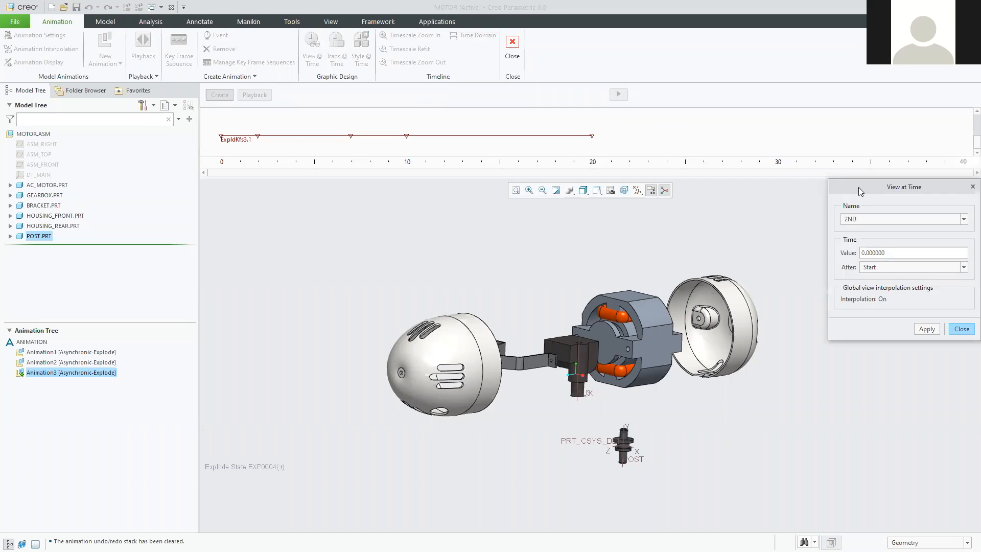
click(823, 206)
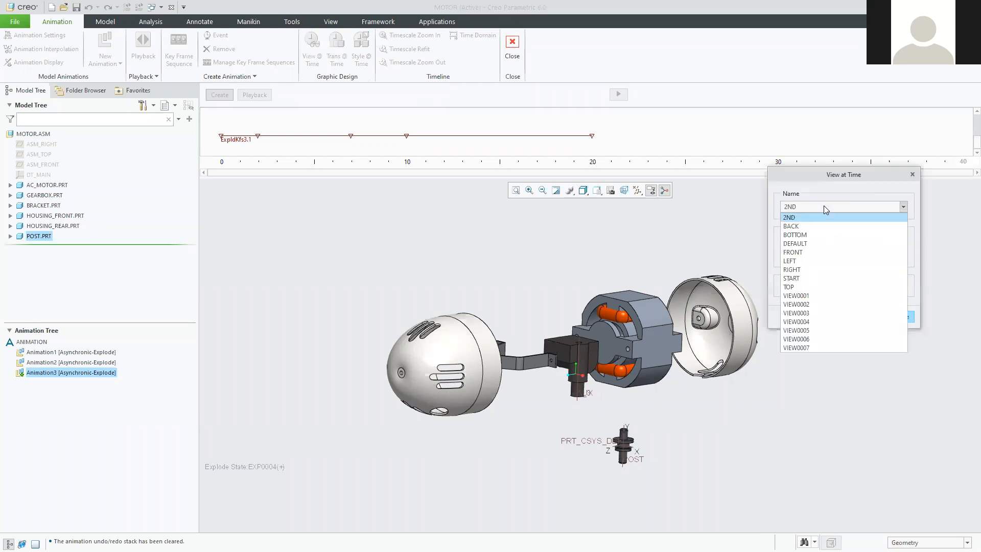
click(800, 280)
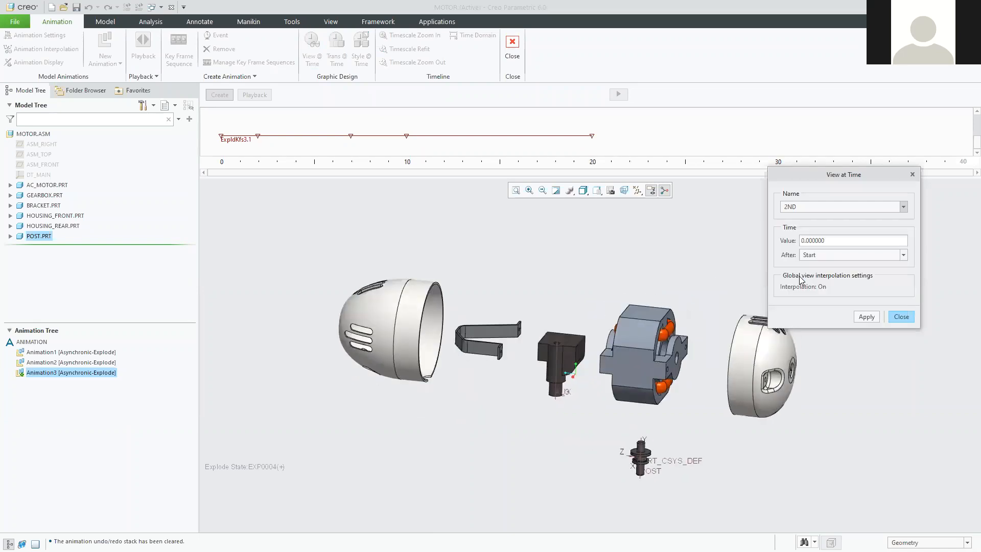
click(865, 318)
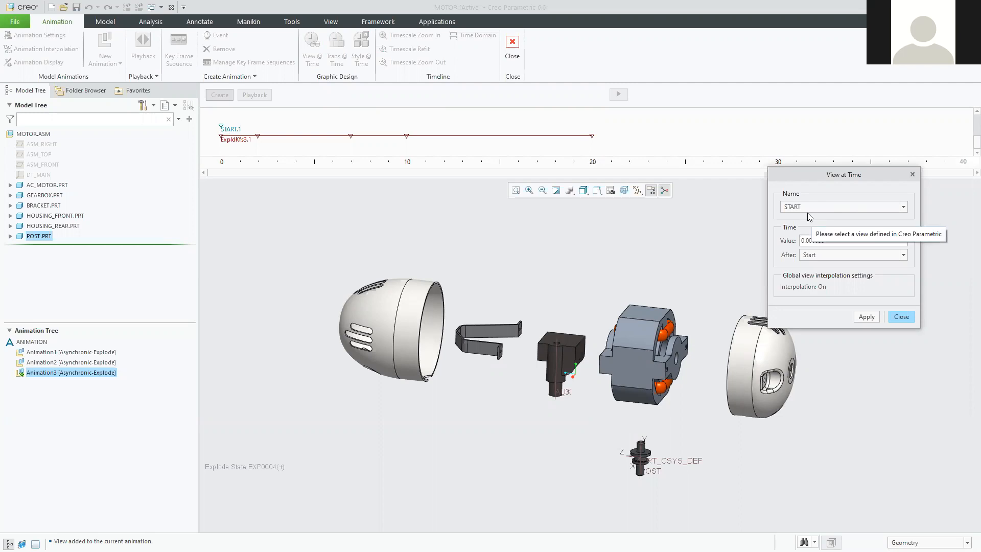
drag(835, 240, 802, 239)
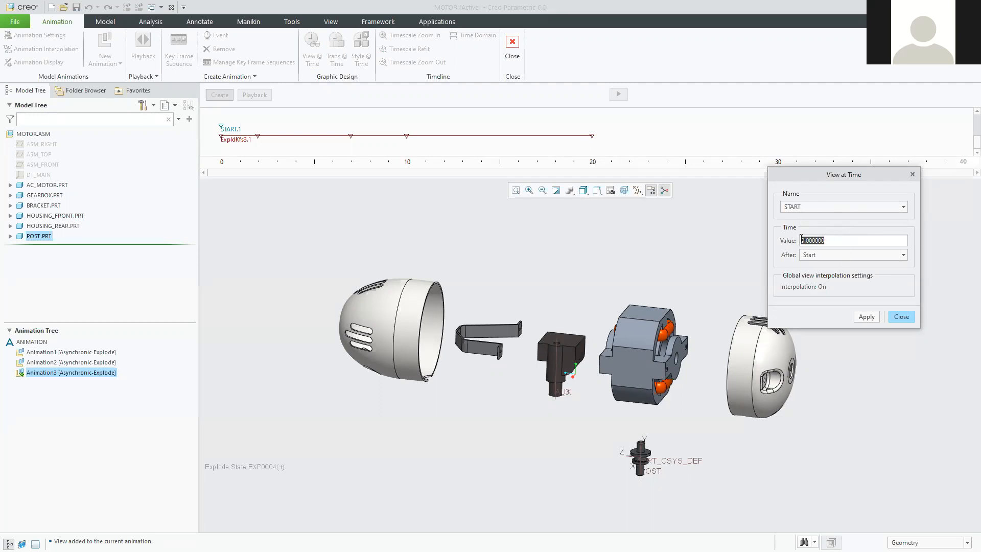
text(3)
click(866, 317)
- Add the 2ND view to the animation timeline at time 12 and again at time 14 after Start
click(796, 208)
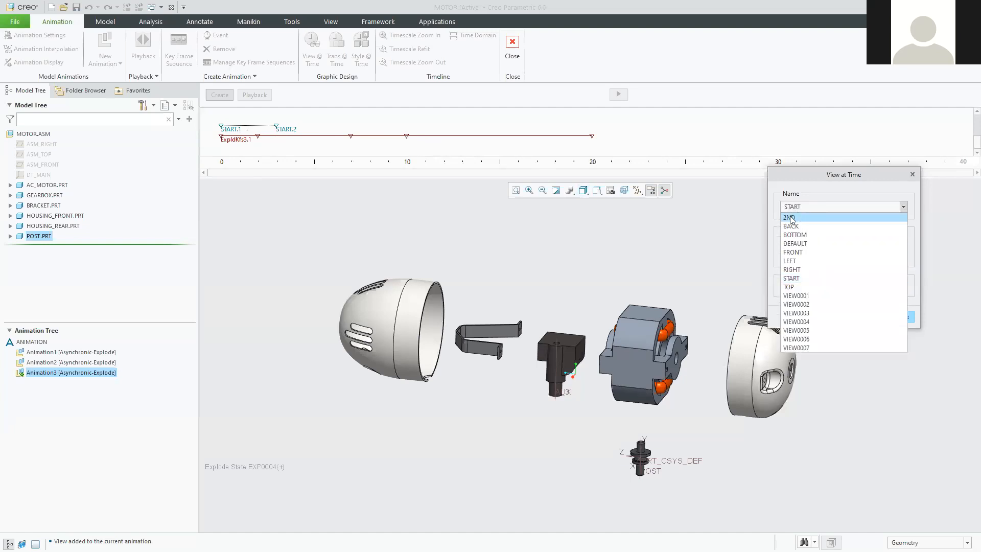
click(792, 218)
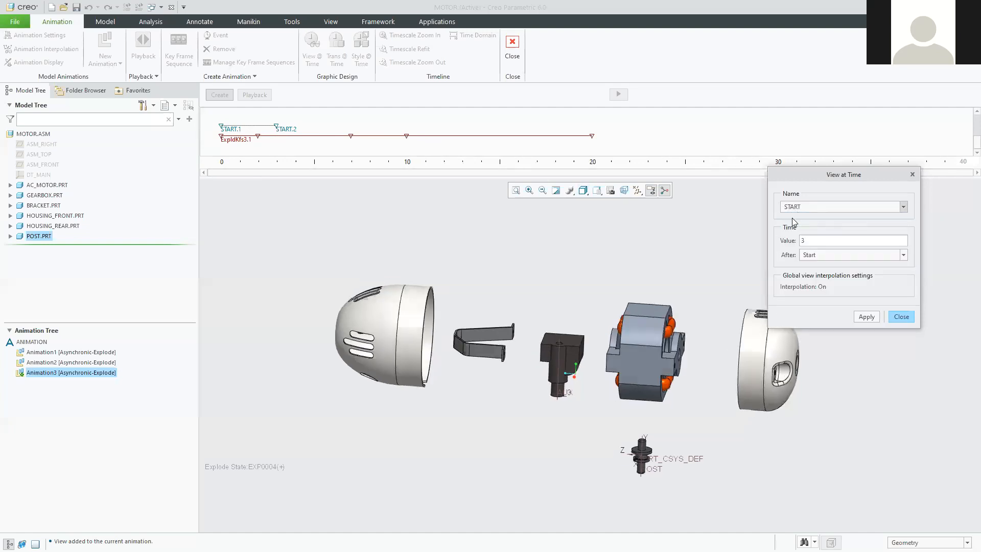
drag(825, 240, 788, 241)
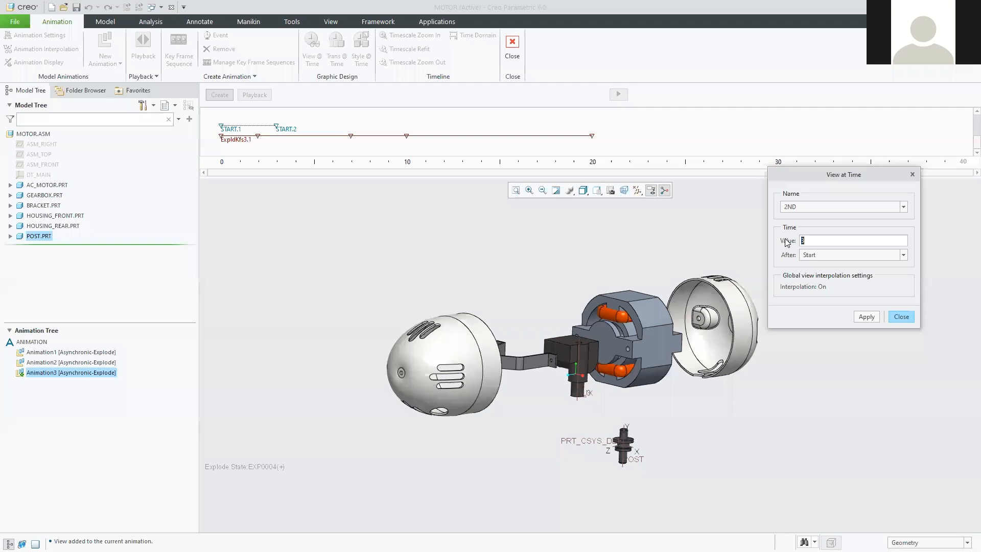
text(12)
click(865, 317)
click(804, 209)
click(797, 206)
click(824, 240)
text(14)
click(868, 317)
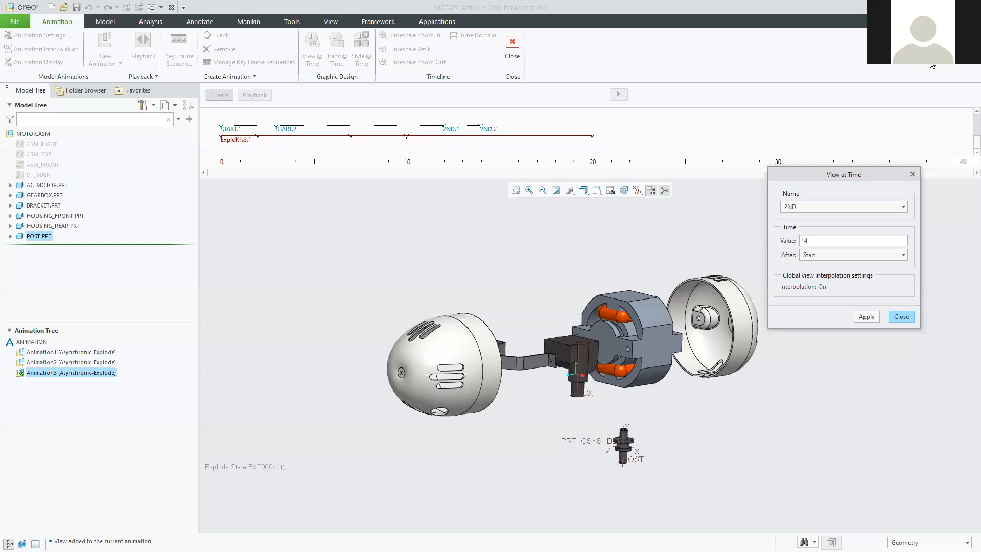
click(905, 320)
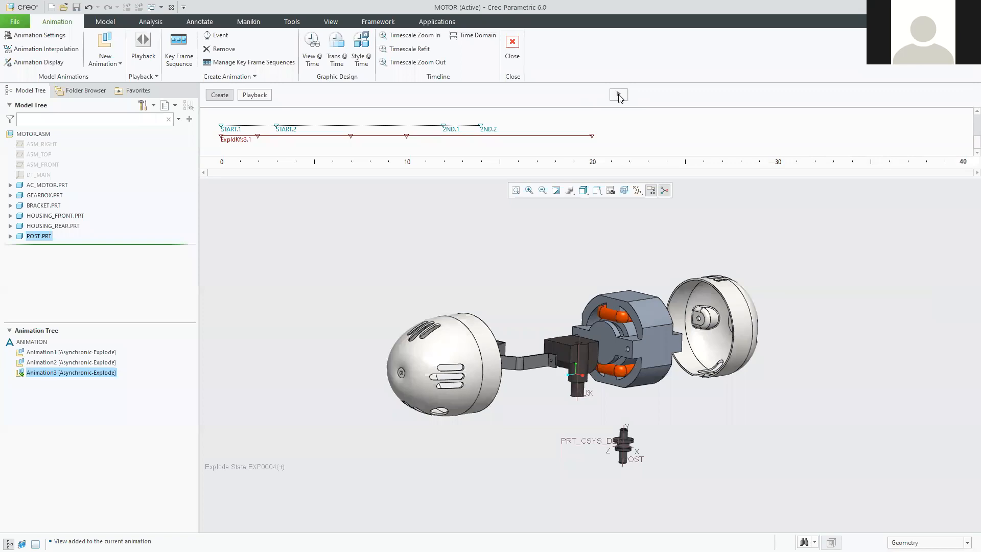
- Generate Animation3 with the temporary explode state removed, and review its view changes in playback
click(619, 96)
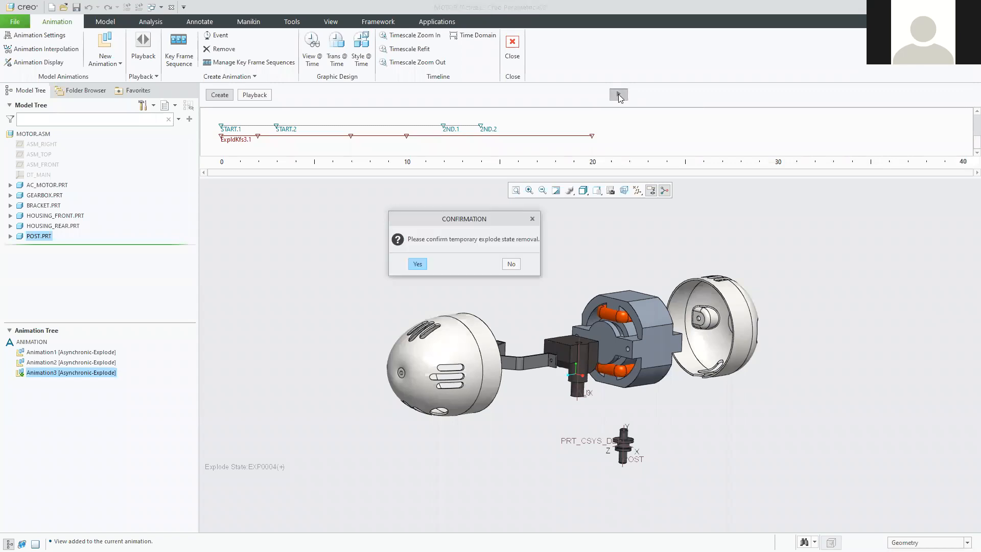
click(417, 264)
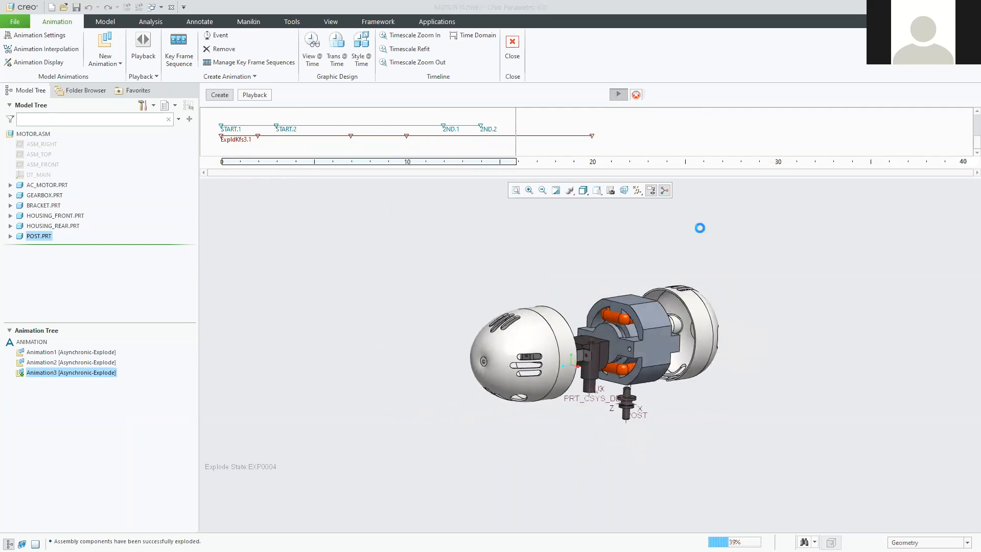
click(637, 95)
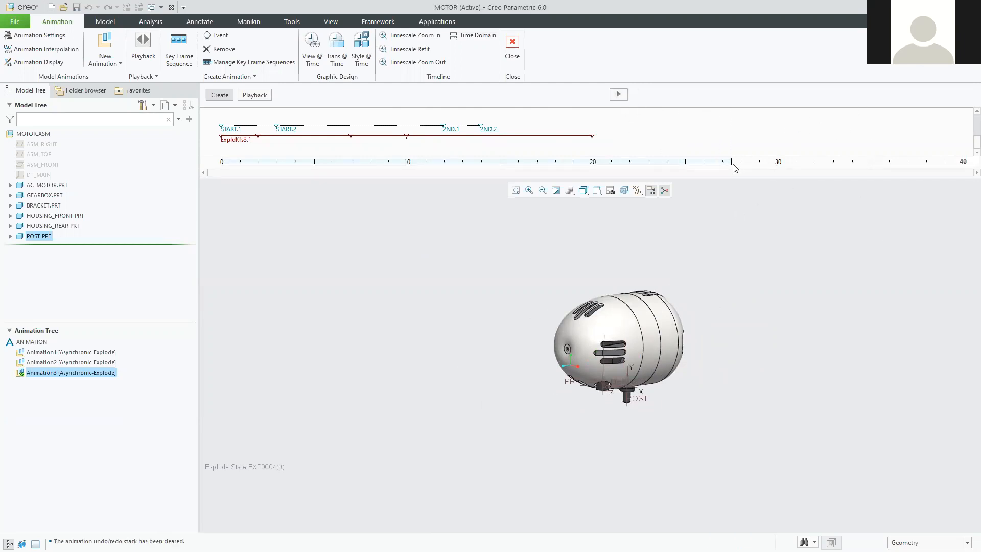
click(257, 95)
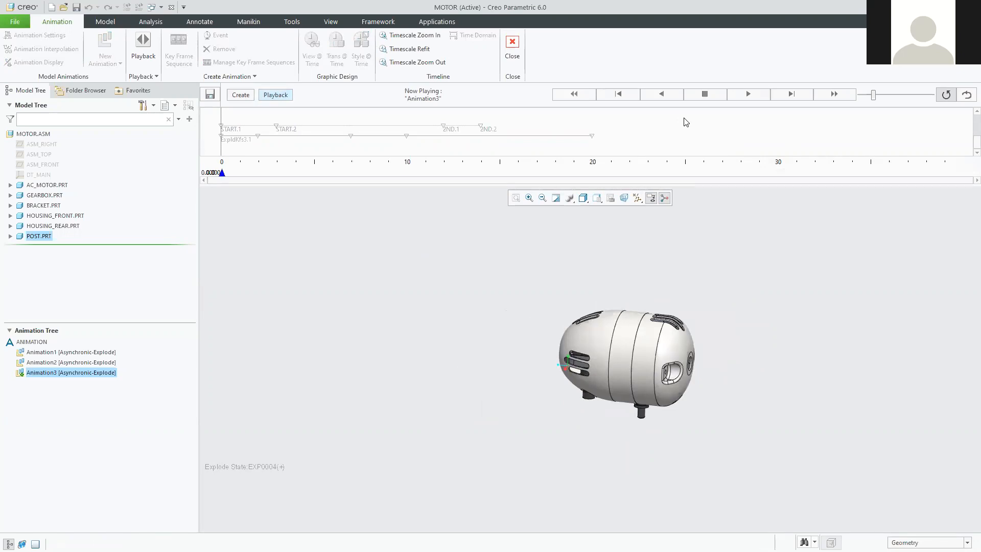
click(749, 95)
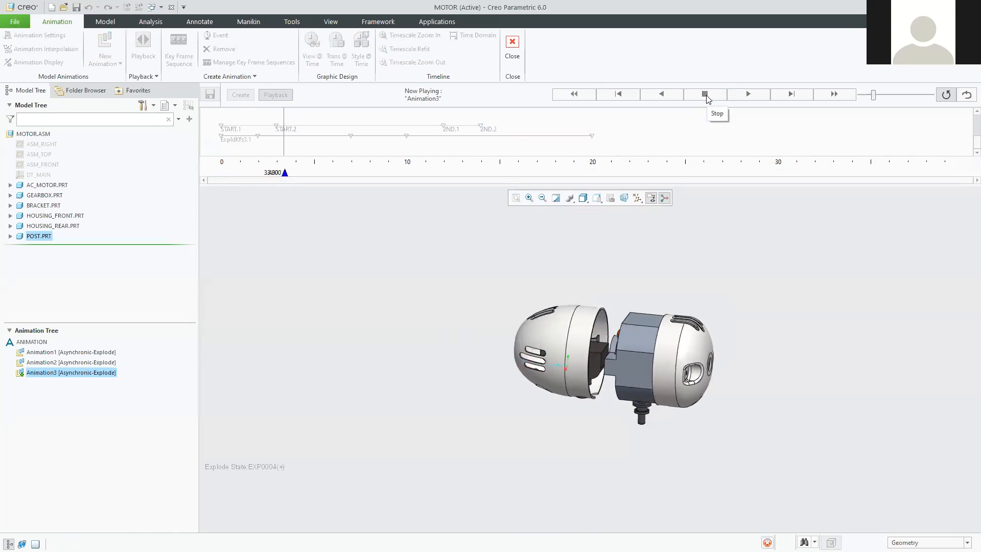
click(706, 95)
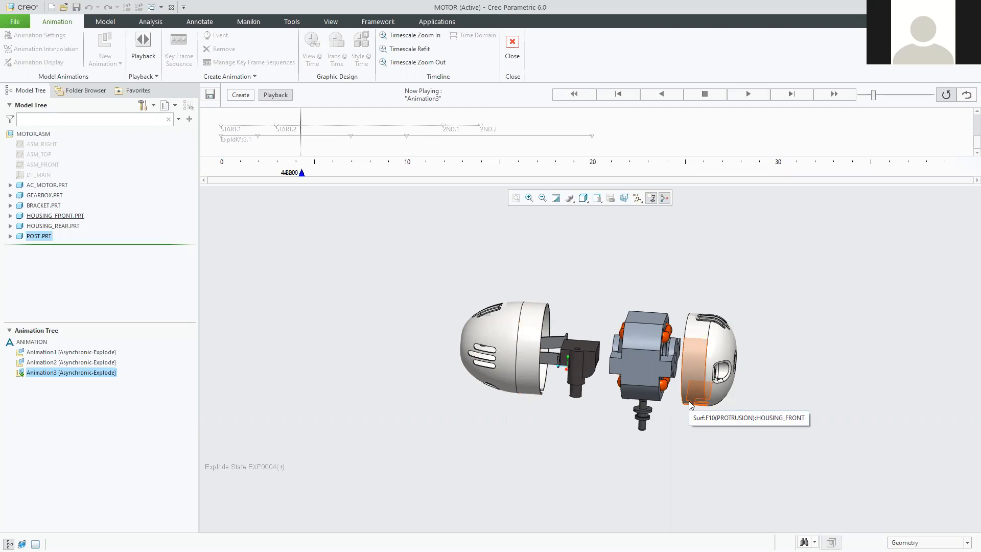
click(748, 96)
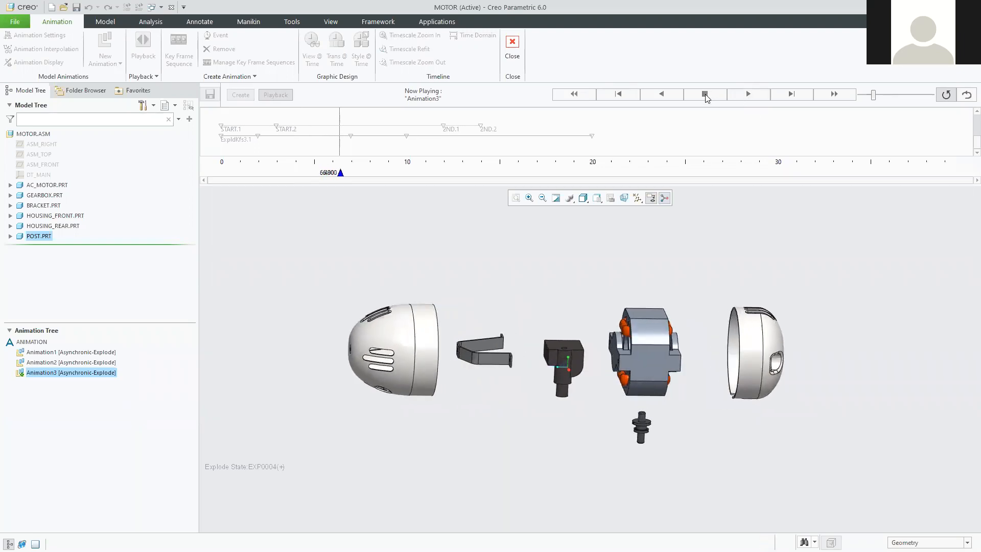
click(239, 96)
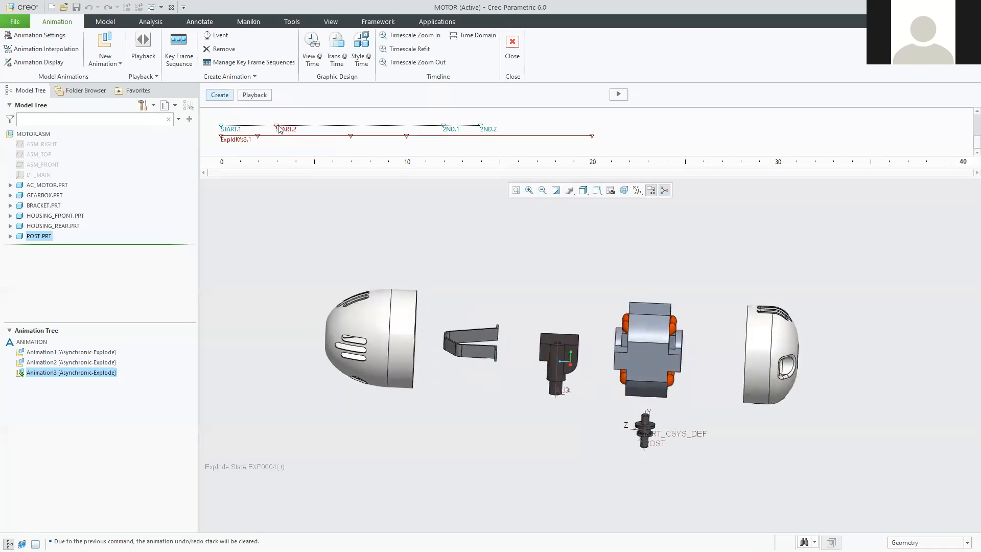
- Move the START.2 view event to time 6 on the timeline and check its time settings
drag(279, 130, 338, 130)
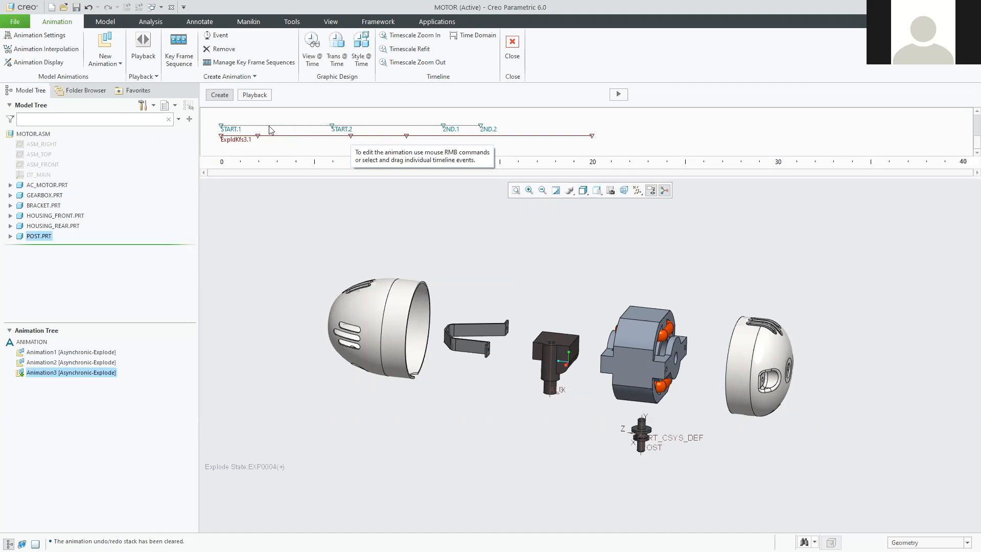
right_click(335, 131)
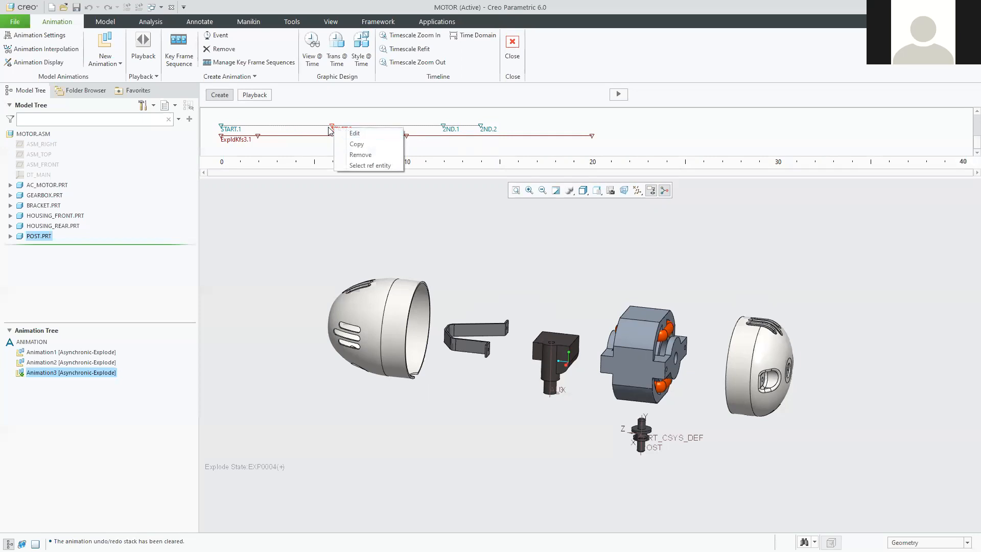
click(359, 134)
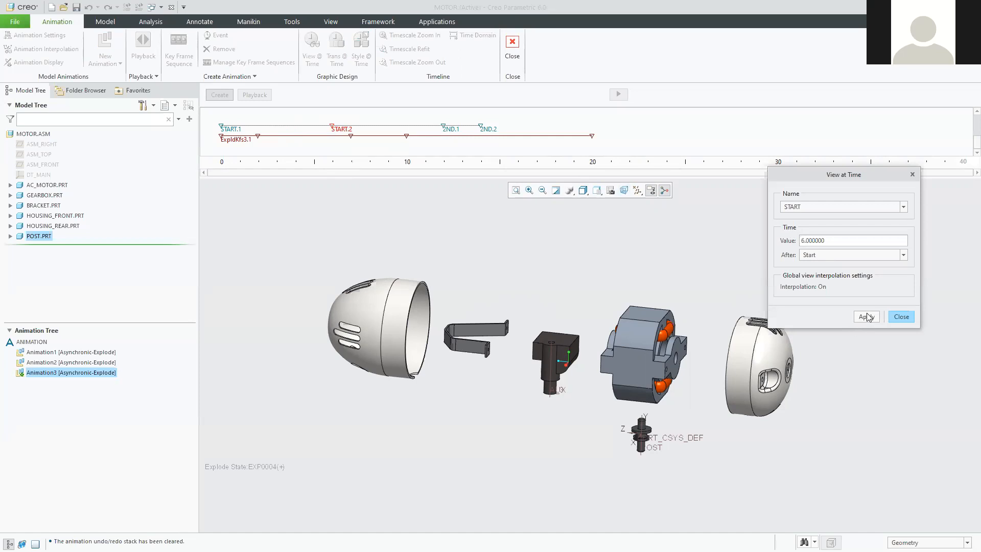
click(902, 317)
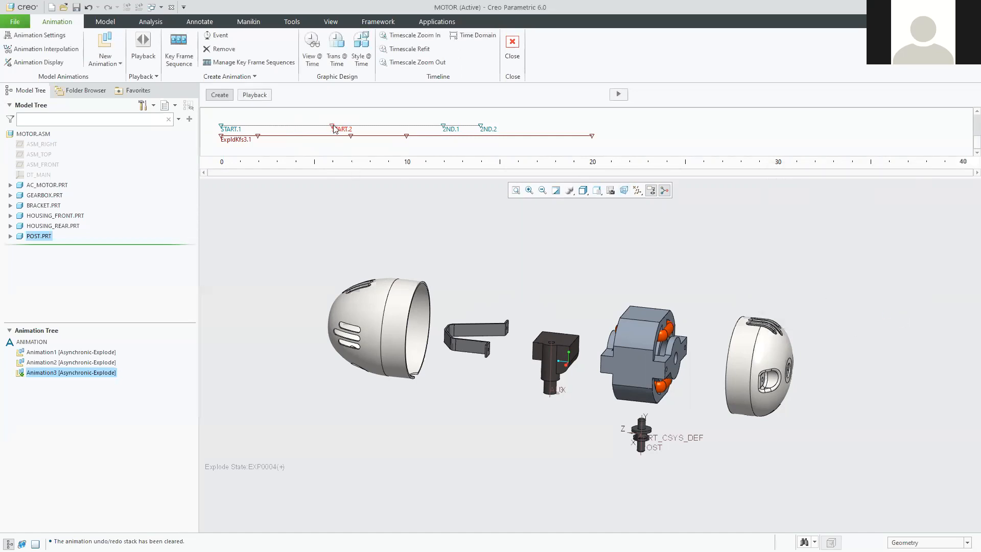
- Generate Animation3 again, overwriting the existing result set, to check the view timing
click(618, 95)
click(418, 263)
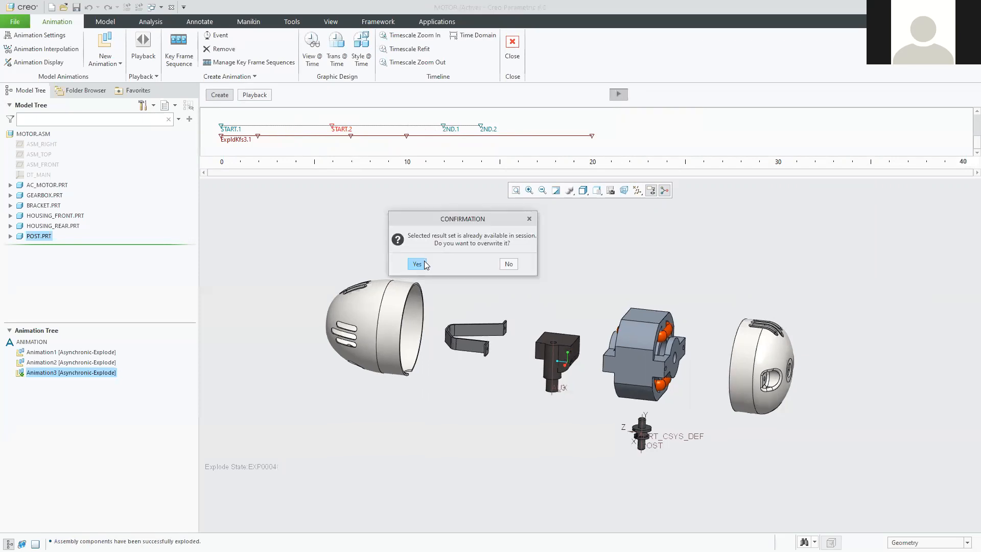
click(420, 263)
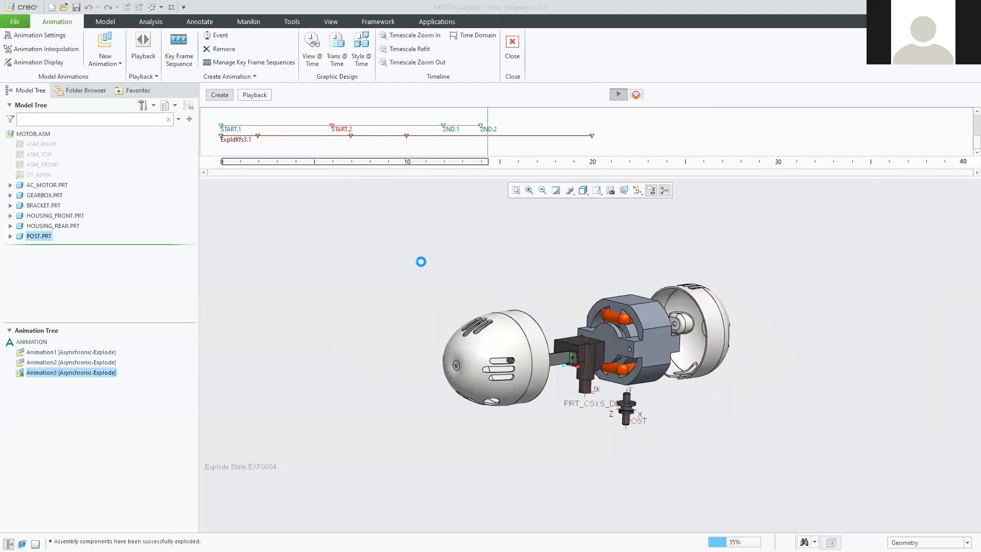
click(636, 95)
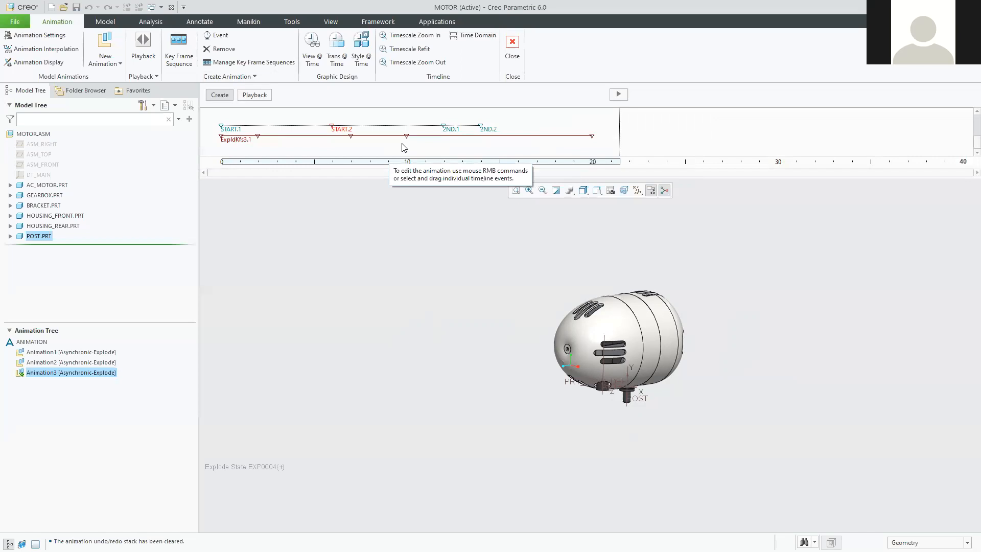
- Move the last two key frames of the ExpldKfs3.1 explode sequence to about 15 and about 23 on the timeline
click(352, 136)
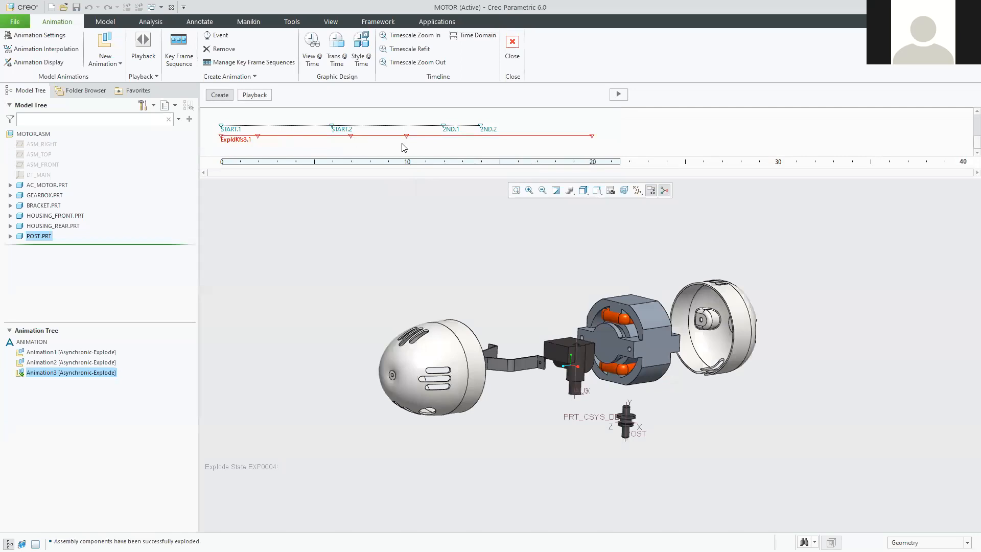
mouse_move(407, 139)
mouse_down()
mouse_move(446, 140)
mouse_move(416, 139)
mouse_move(425, 139)
mouse_up()
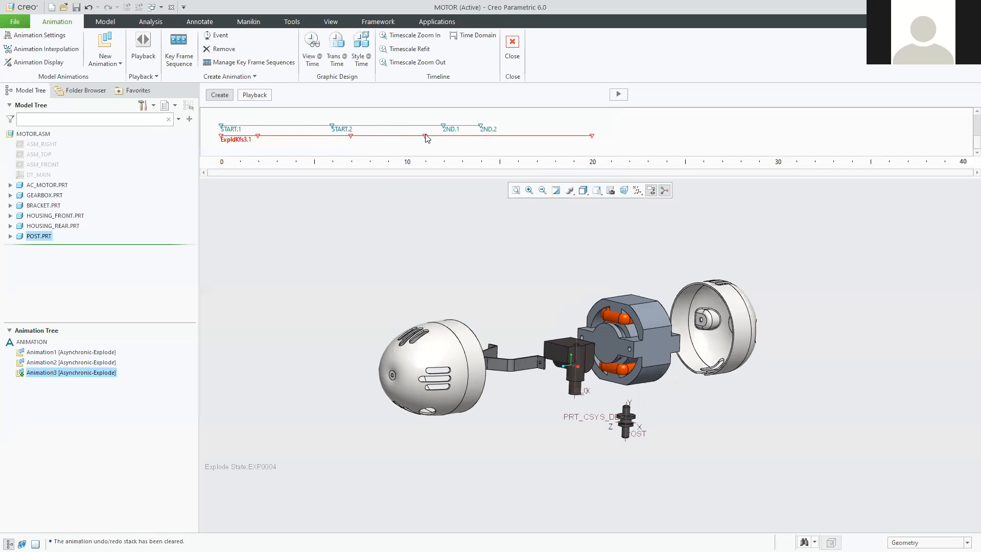
drag(427, 138, 494, 138)
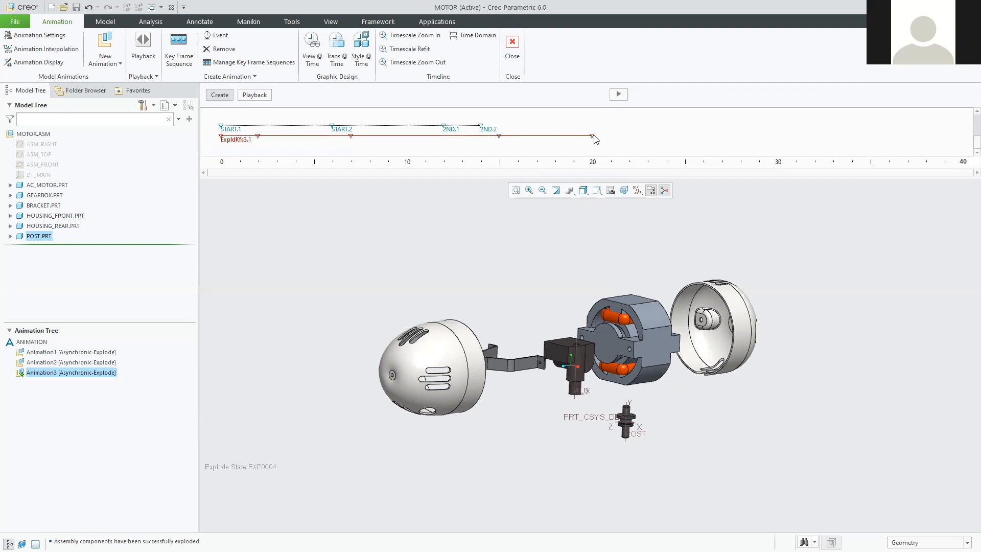
drag(594, 139, 645, 140)
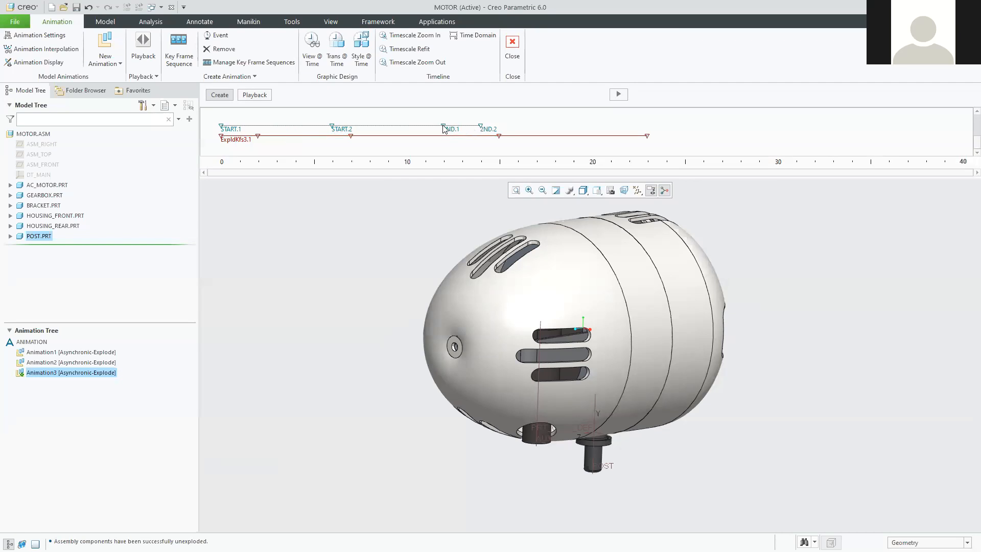
- Move the 2ND.2 view event to about 16 on the timeline and generate Animation3 again, stopping the run before its end
mouse_move(481, 128)
mouse_down()
mouse_move(536, 128)
mouse_move(513, 129)
mouse_up()
mouse_move(499, 137)
mouse_down()
mouse_move(514, 141)
mouse_move(503, 137)
mouse_up()
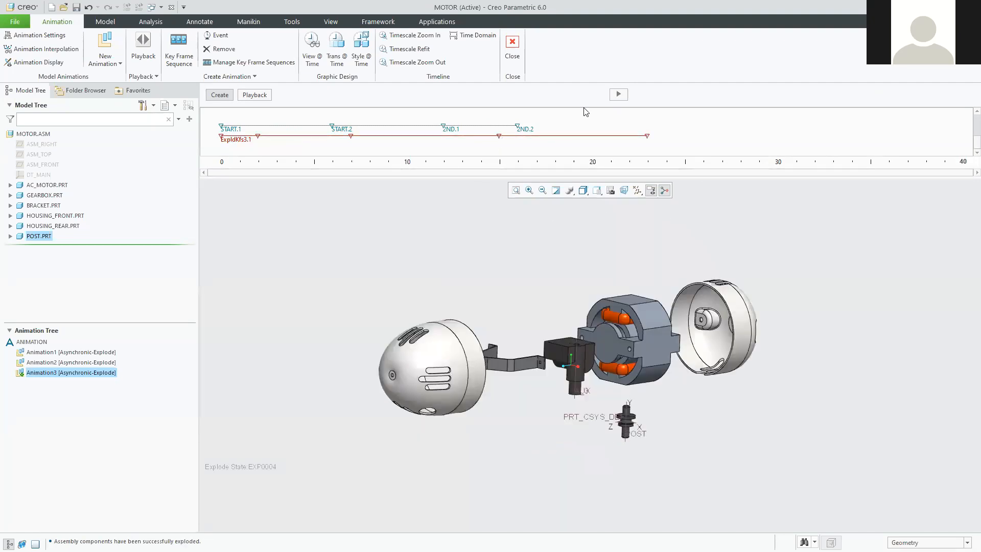
click(619, 94)
click(417, 262)
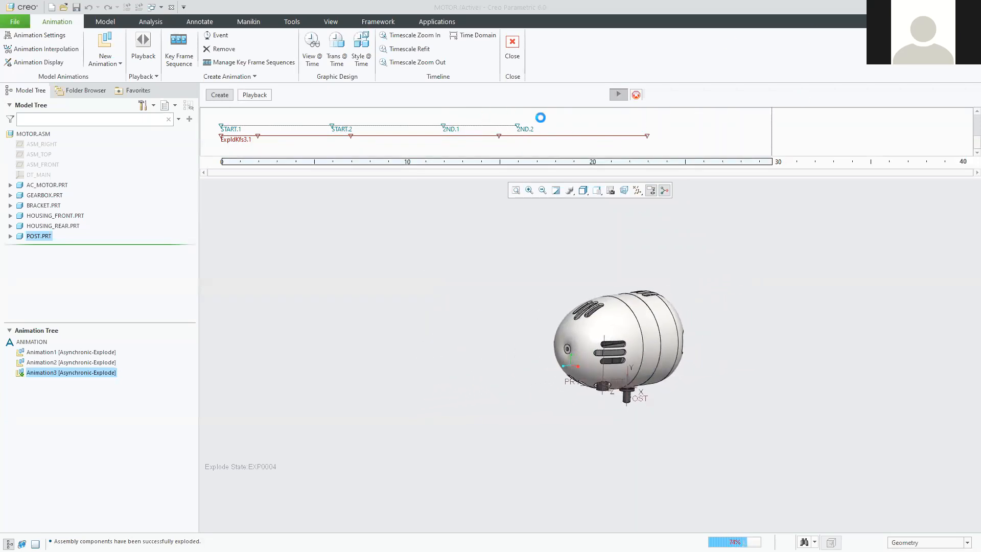
click(636, 95)
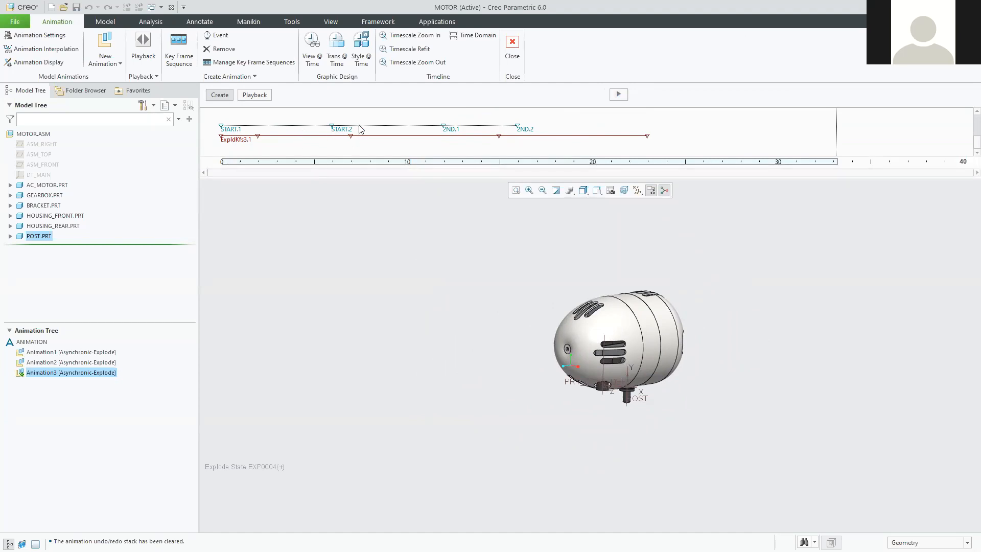
click(332, 126)
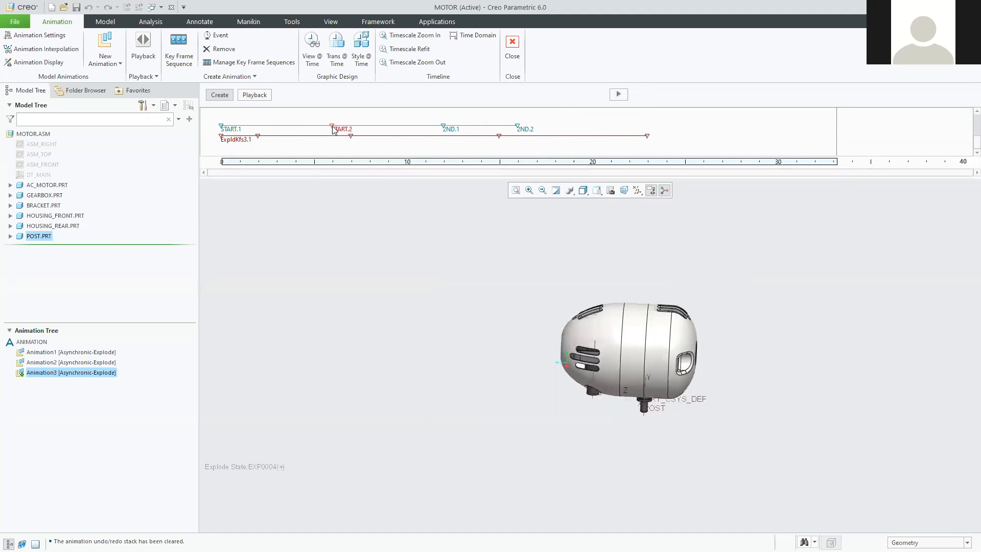
mouse_move(332, 126)
mouse_down()
mouse_move(358, 127)
mouse_move(336, 130)
mouse_up()
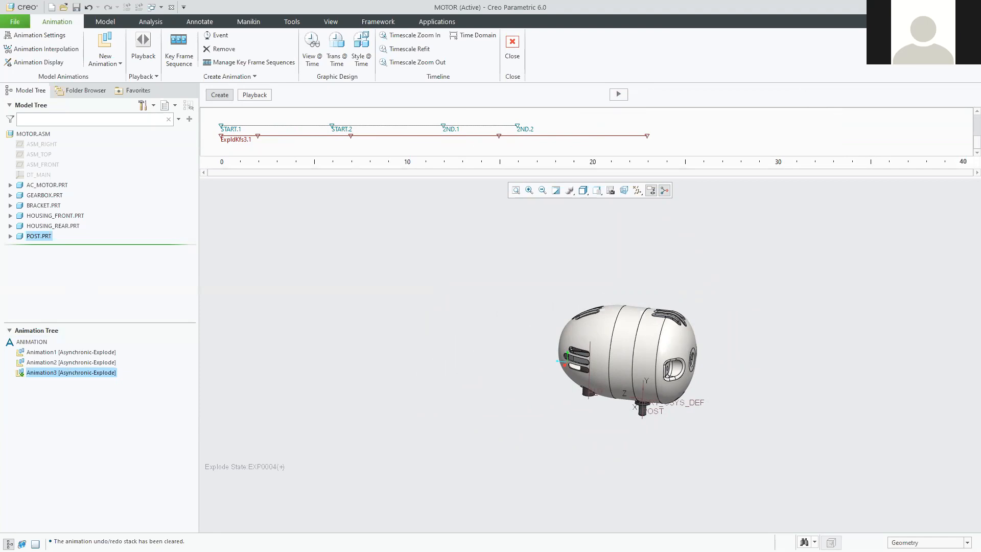
- Switch to File Explorer, preview the MOTOR.mpg video in the animation - Orig folder, and return to Creo Parametric
key(super)
mouse_move(162, 541)
click(164, 502)
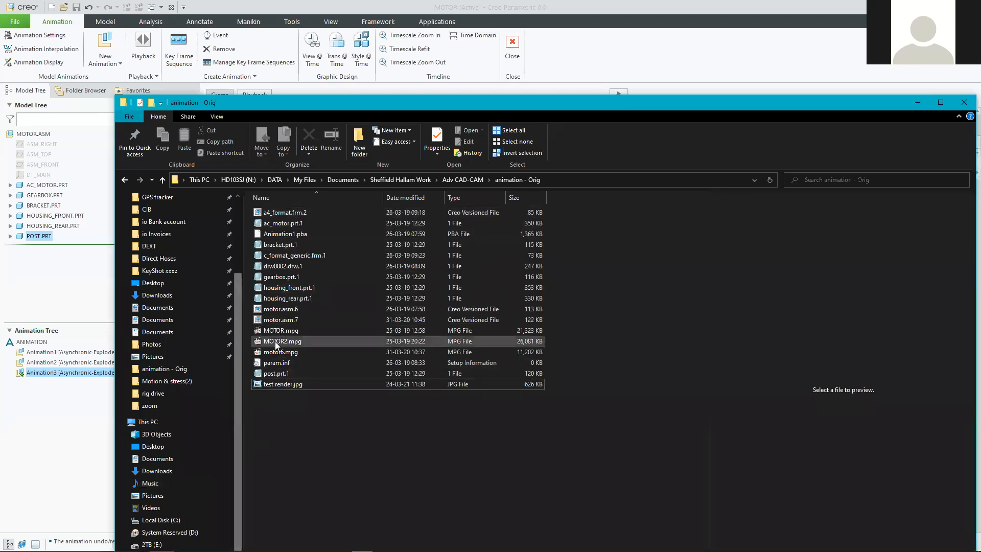
click(281, 330)
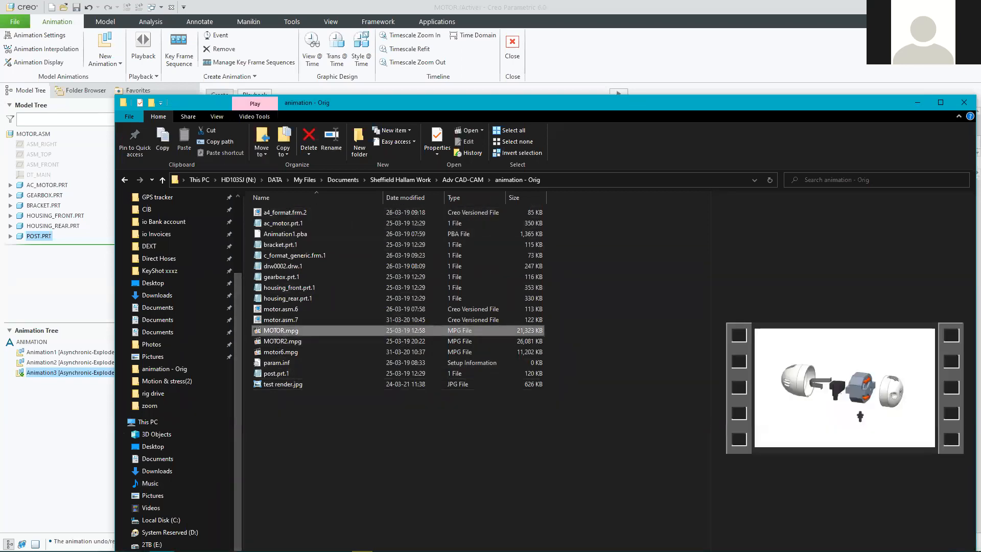
click(917, 103)
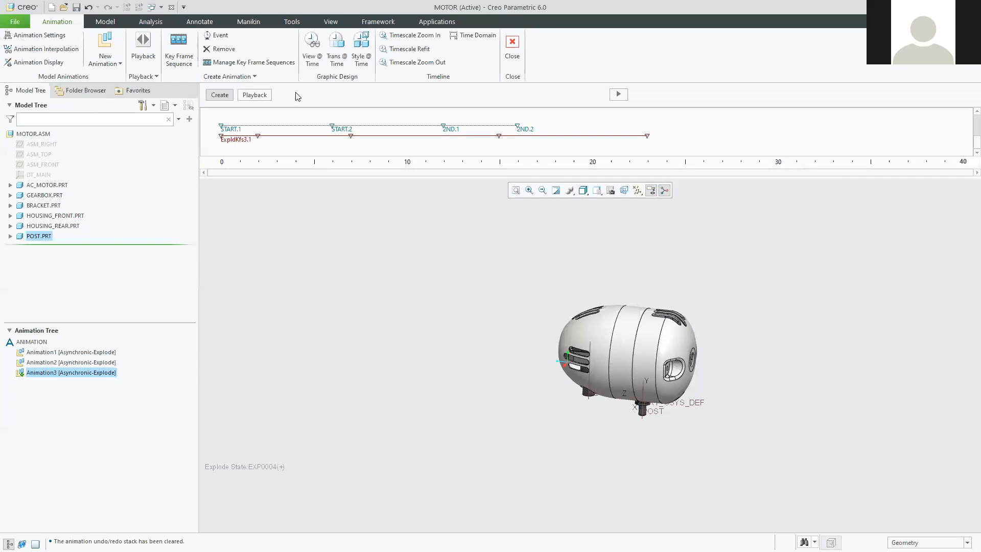
- Create a new explode state with the default name Exp0005 in the View Manager, cancelling the save of the modified Exp0004
click(331, 23)
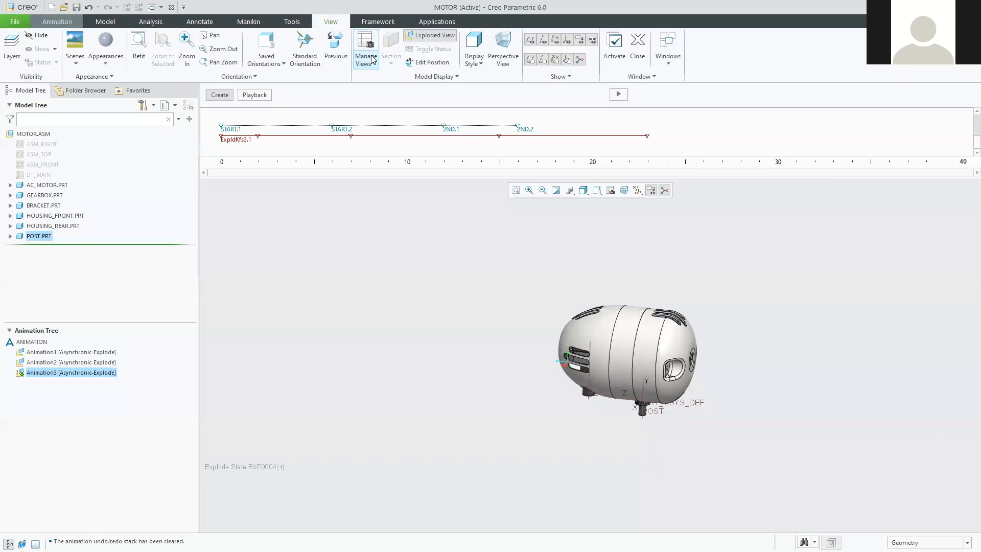
click(373, 65)
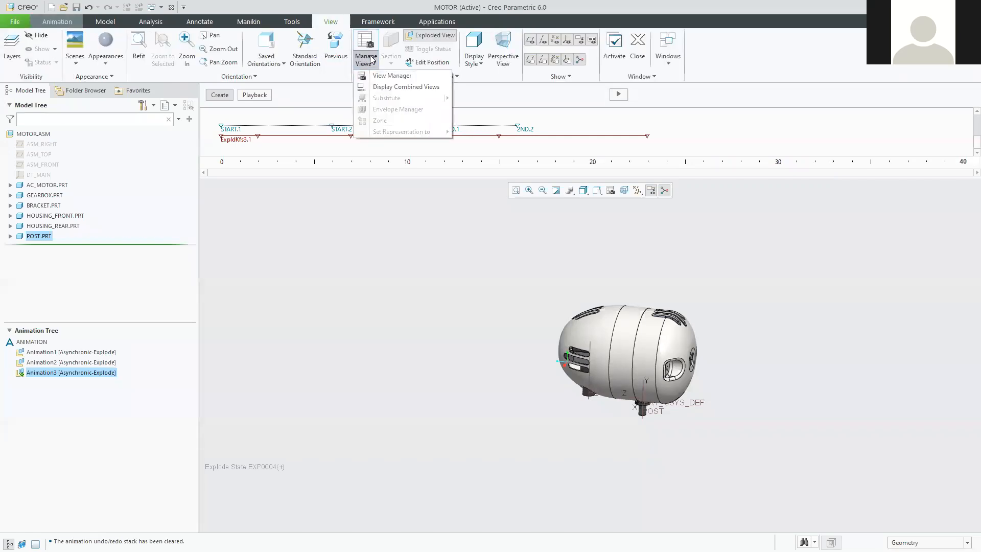
click(405, 80)
drag(876, 188, 829, 183)
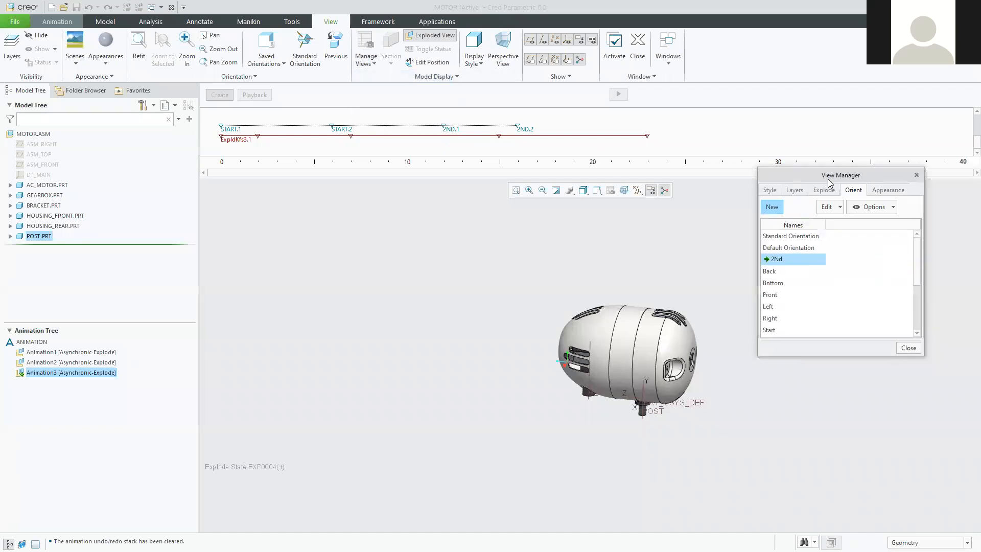
click(831, 190)
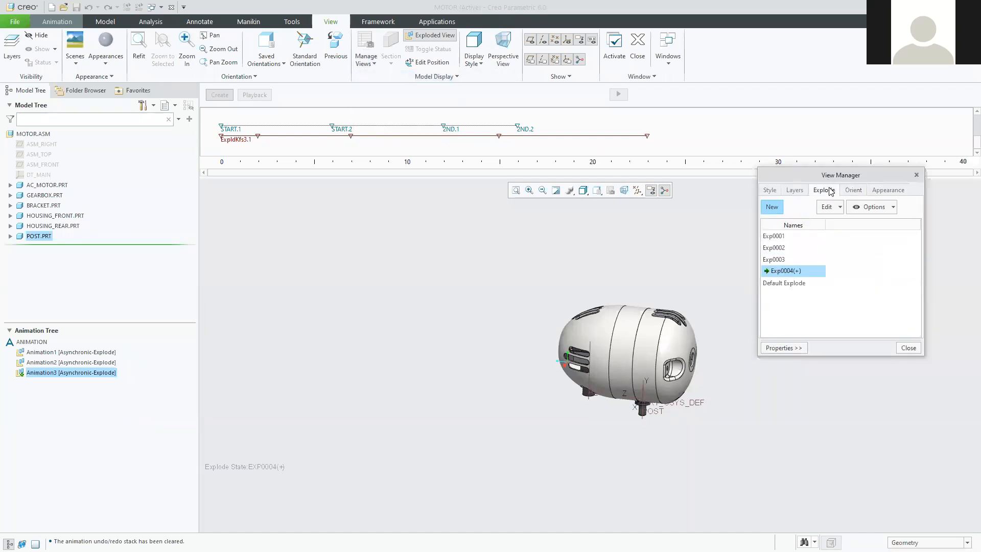
click(771, 207)
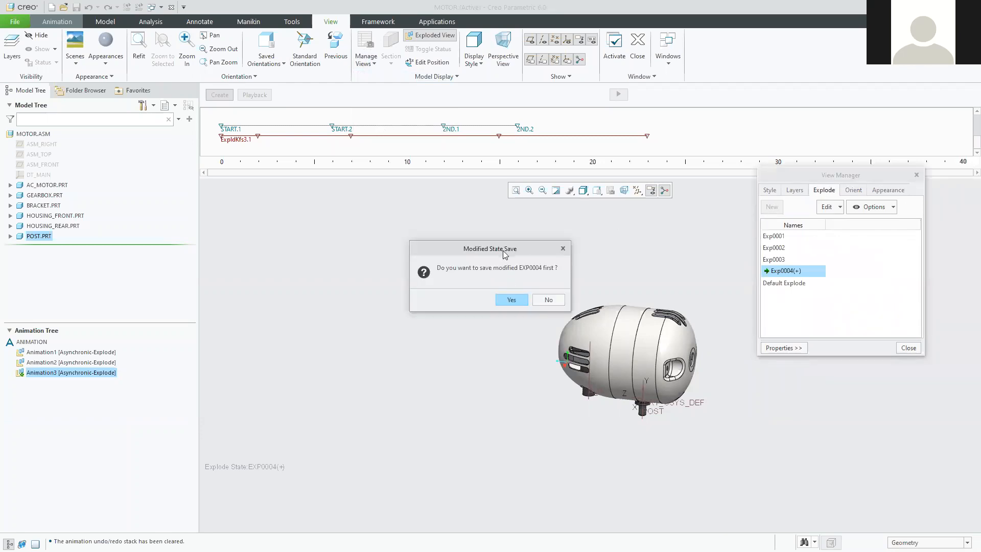
drag(508, 246, 509, 239)
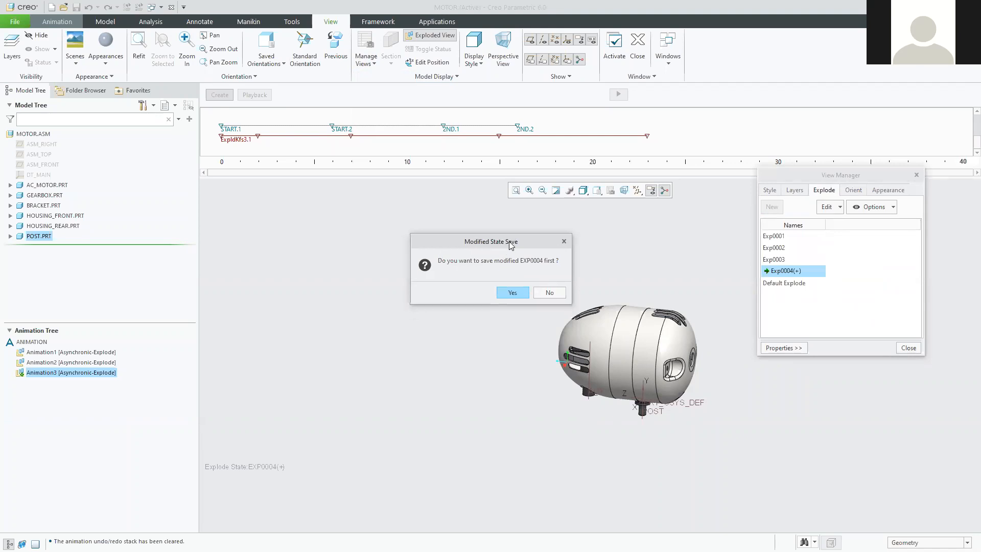
click(513, 293)
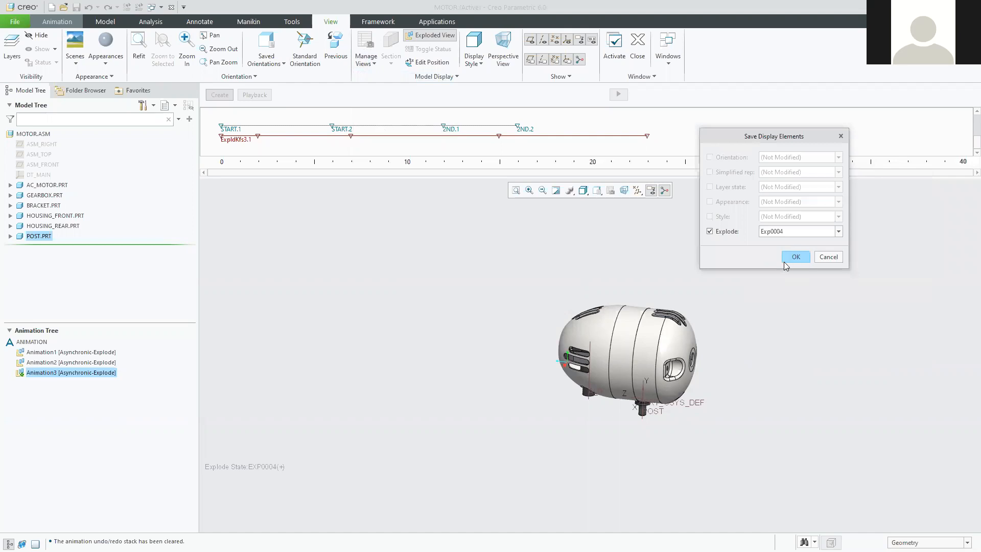
click(833, 259)
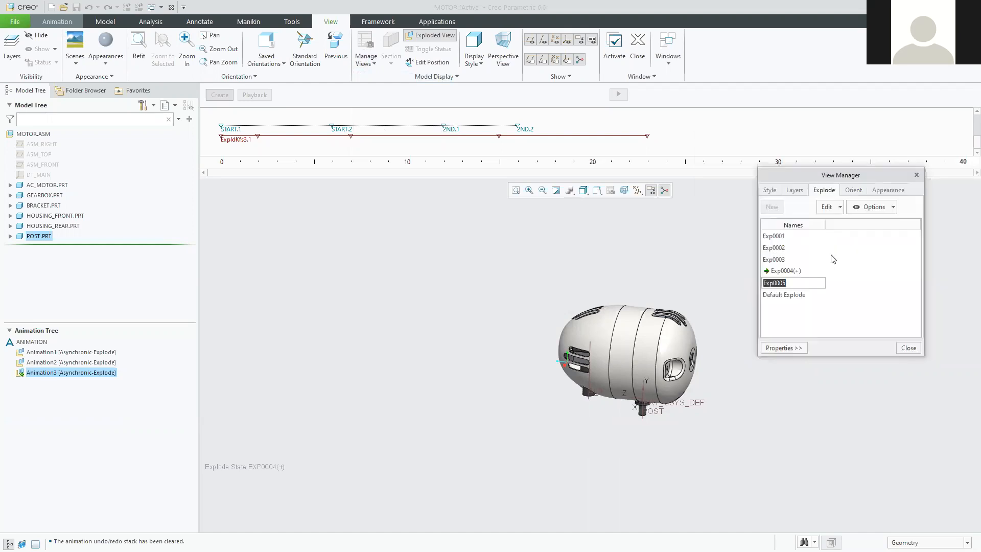
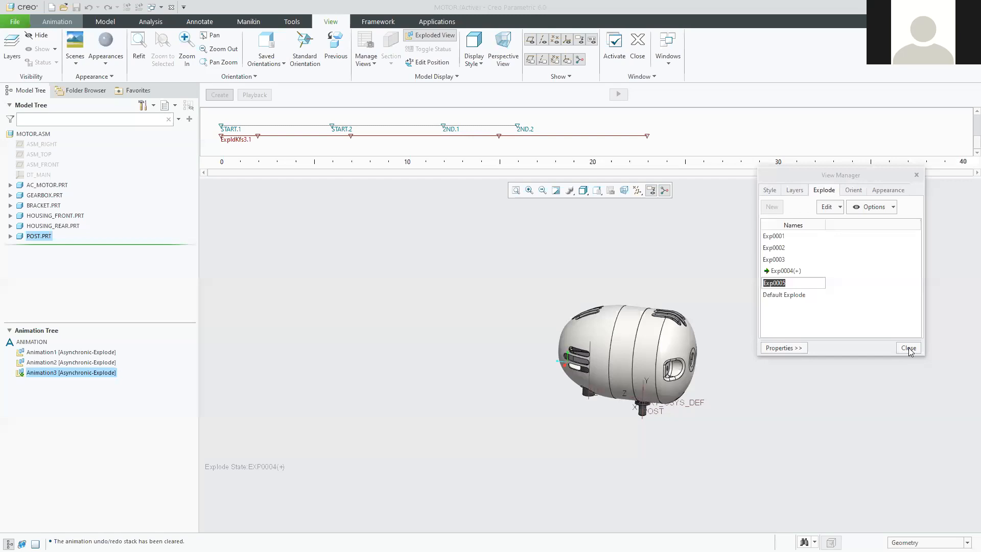
click(789, 283)
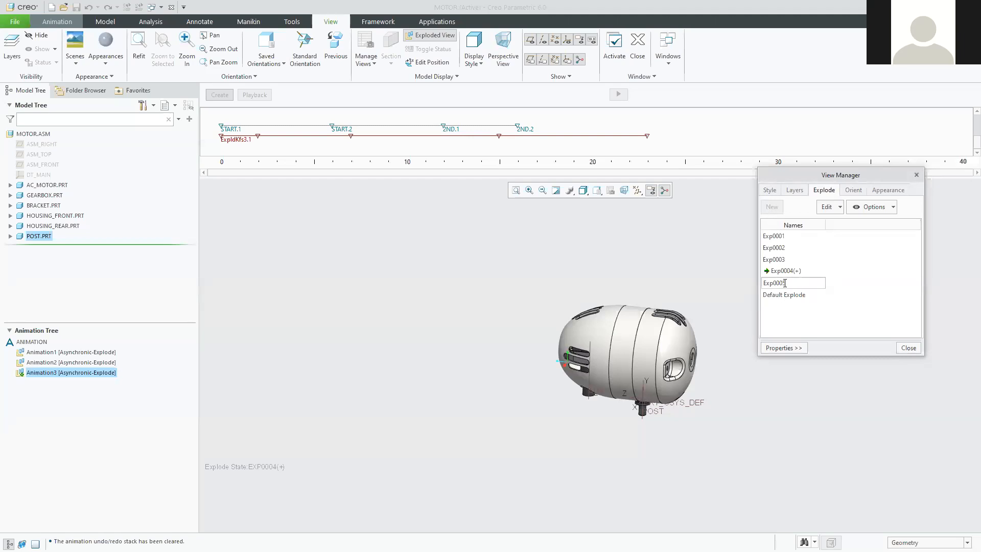
key(Return)
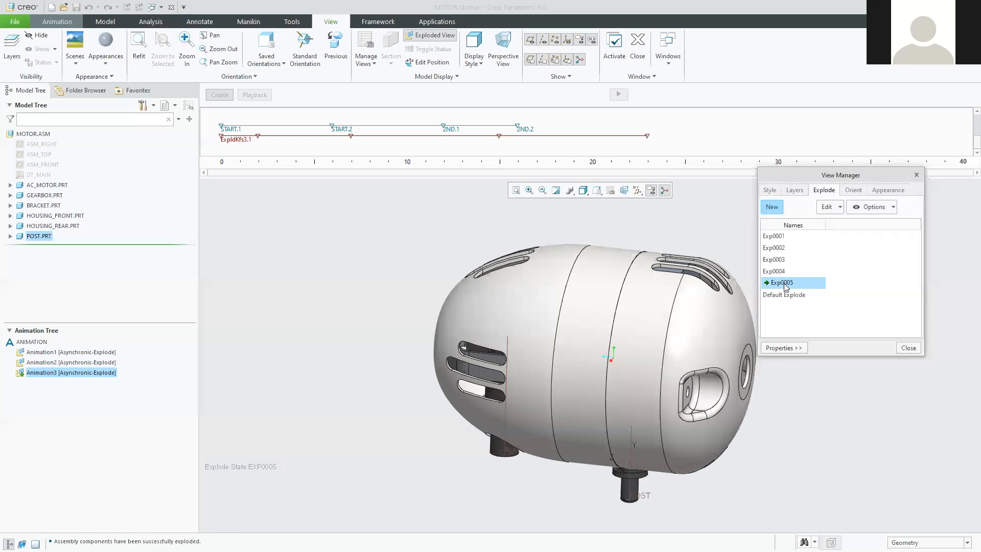
- Edit the positions in Exp0005, moving the rear housing and bracket together away from the gearbox by about 77 plus another 79 along the motor axis
scroll(472, 307, up, 3)
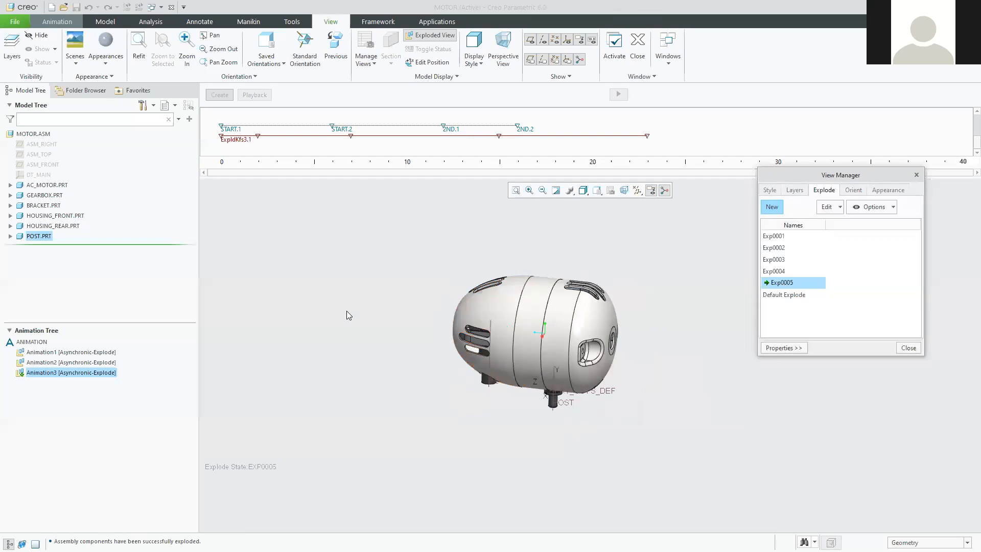
shift+middle_drag(378, 287, 399, 305)
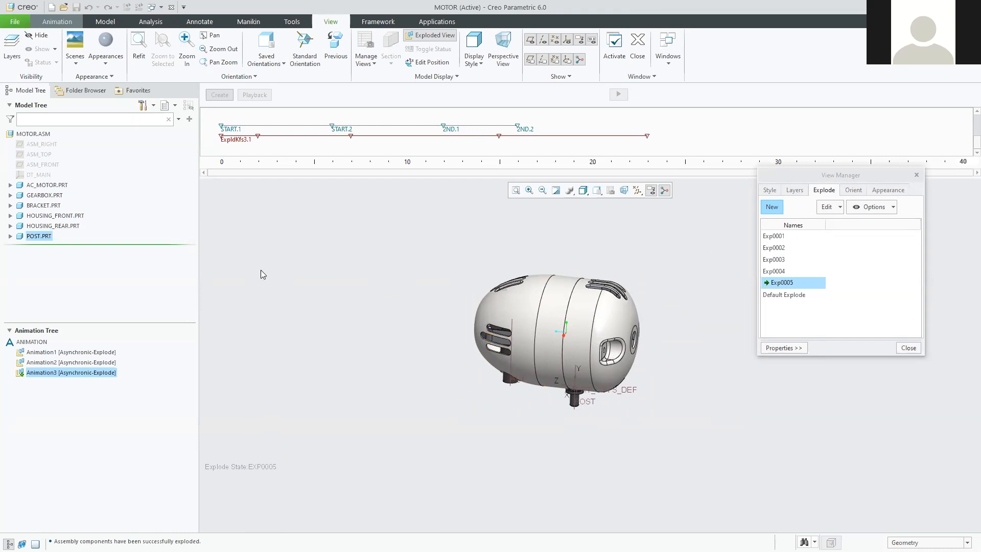
click(828, 208)
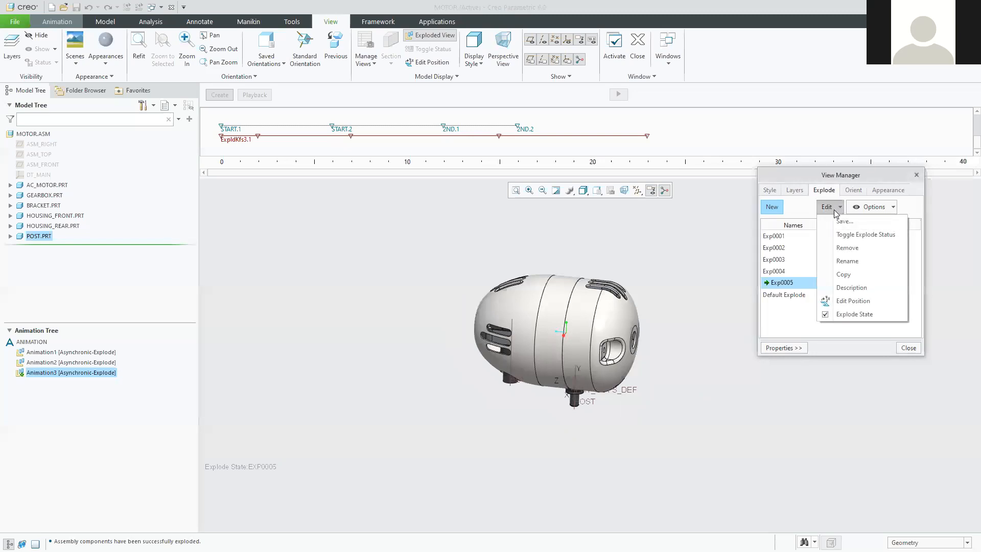
click(852, 301)
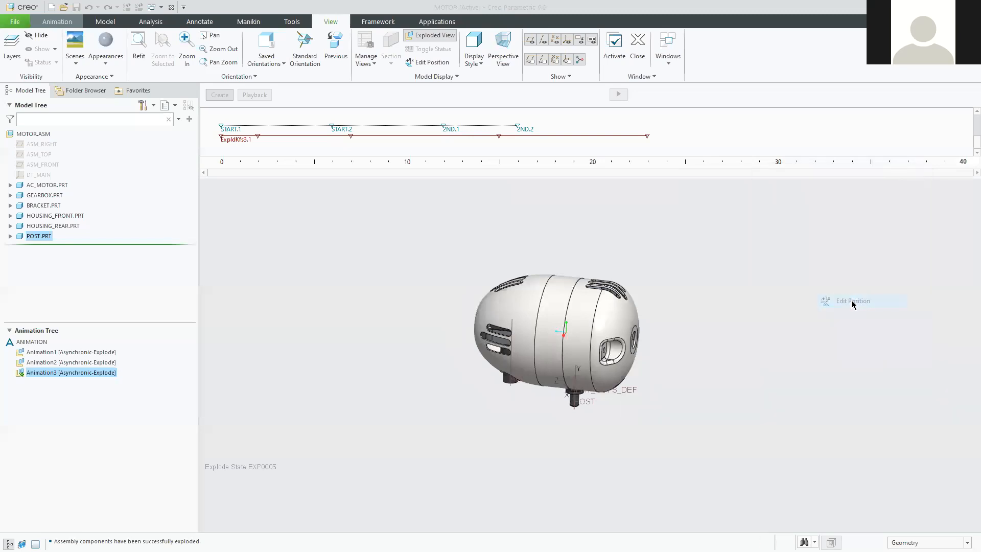
click(494, 302)
scroll(497, 338, down, 3)
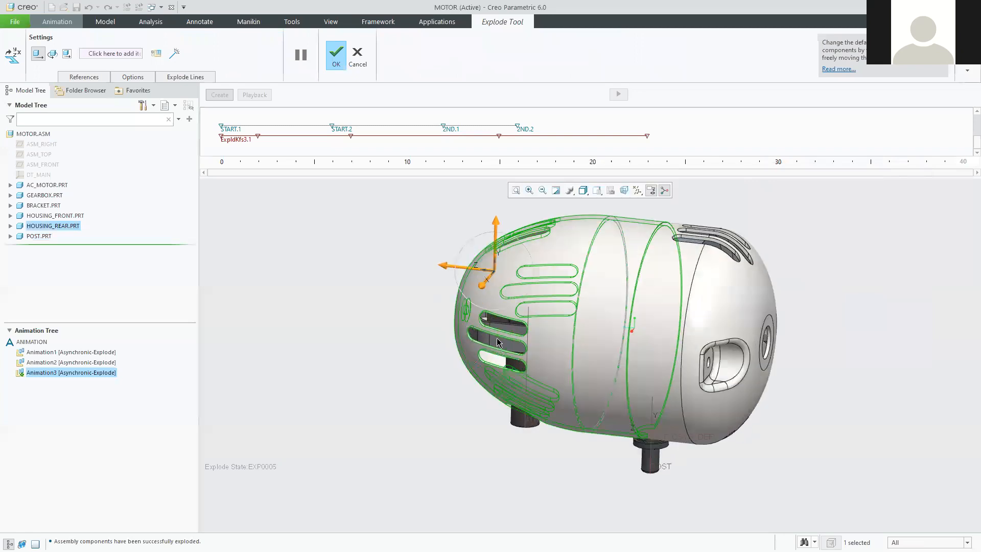
scroll(496, 338, down, 3)
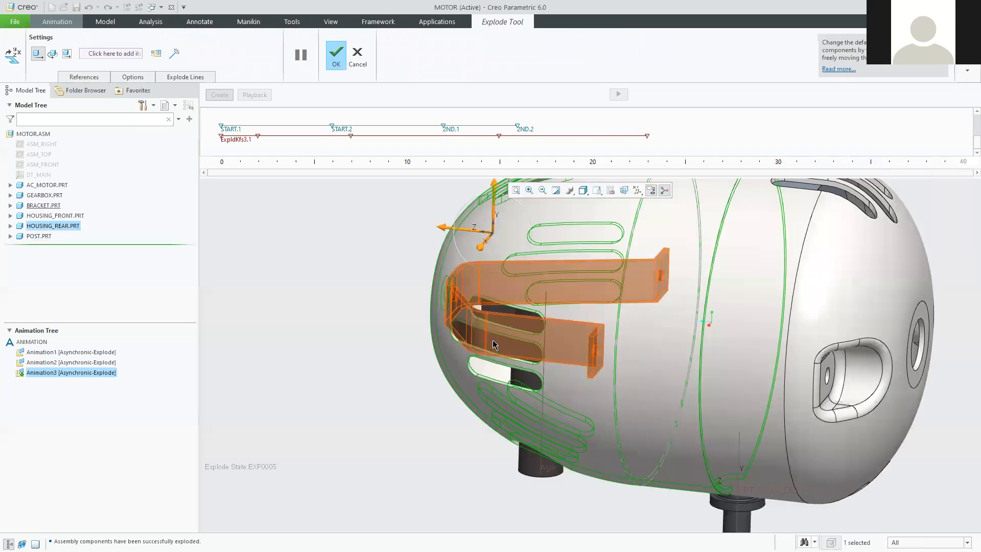
ctrl+click(493, 339)
drag(443, 340, 215, 331)
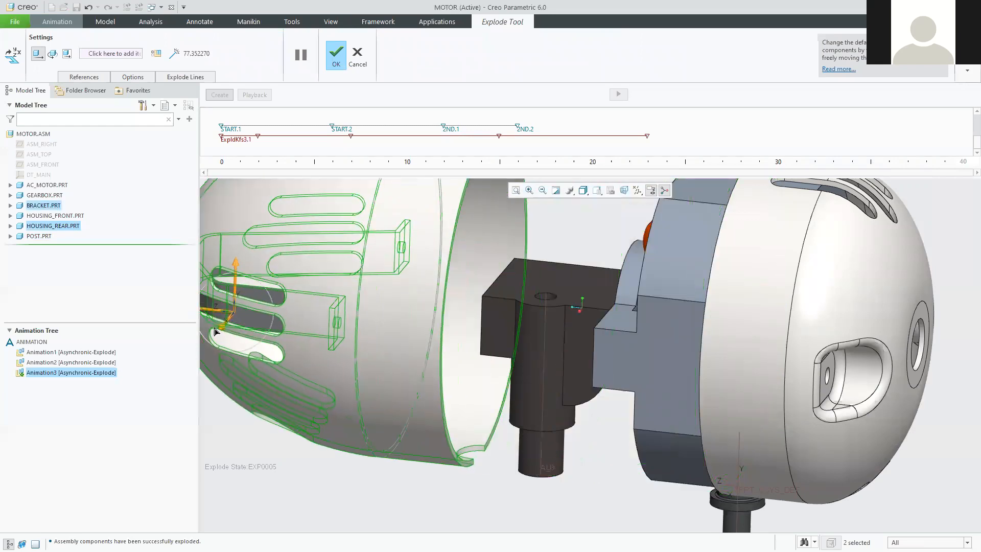
scroll(489, 372, down, 5)
shift+middle_drag(533, 352, 601, 342)
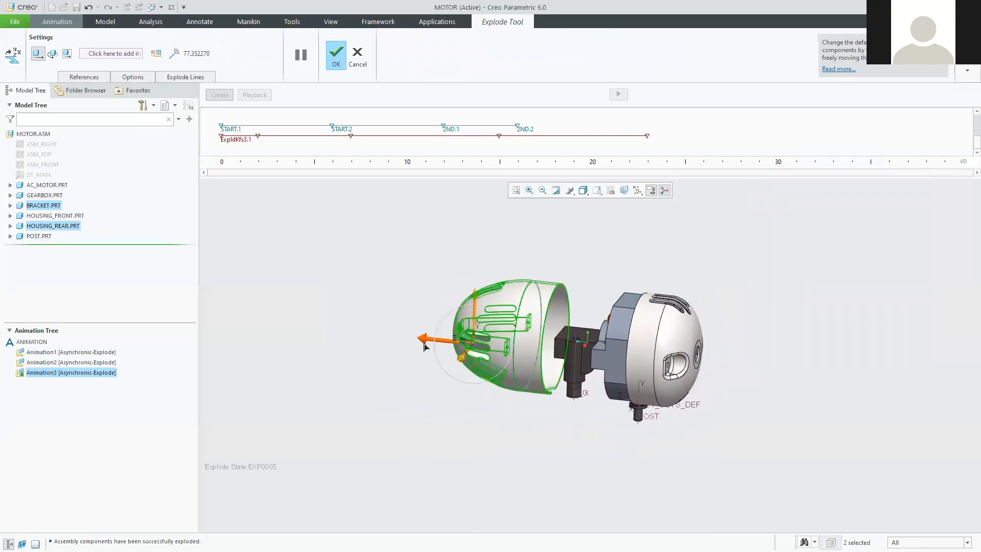
drag(425, 347, 333, 338)
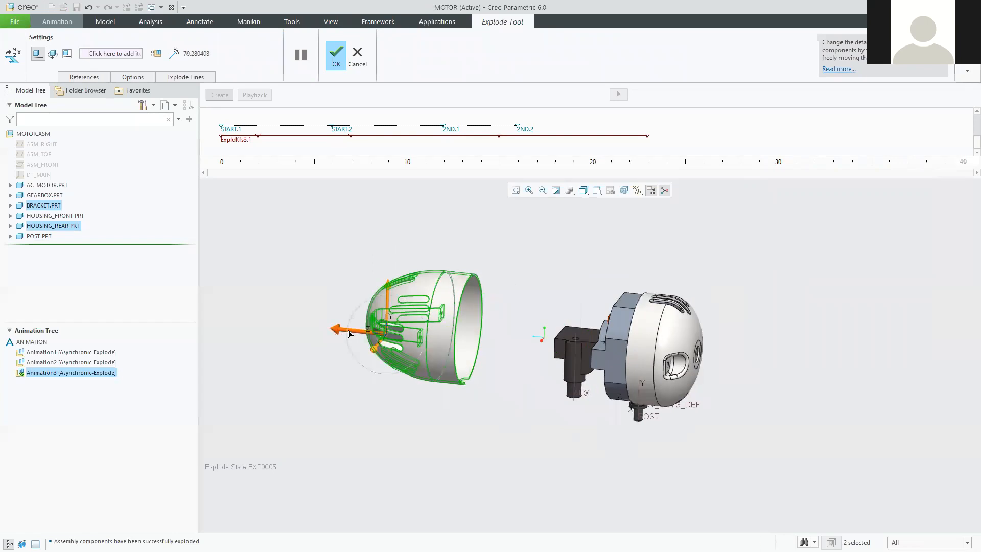
click(336, 54)
- Save the edited component positions to explode state Exp0005, leaving the orientation out of the save
click(835, 208)
click(841, 223)
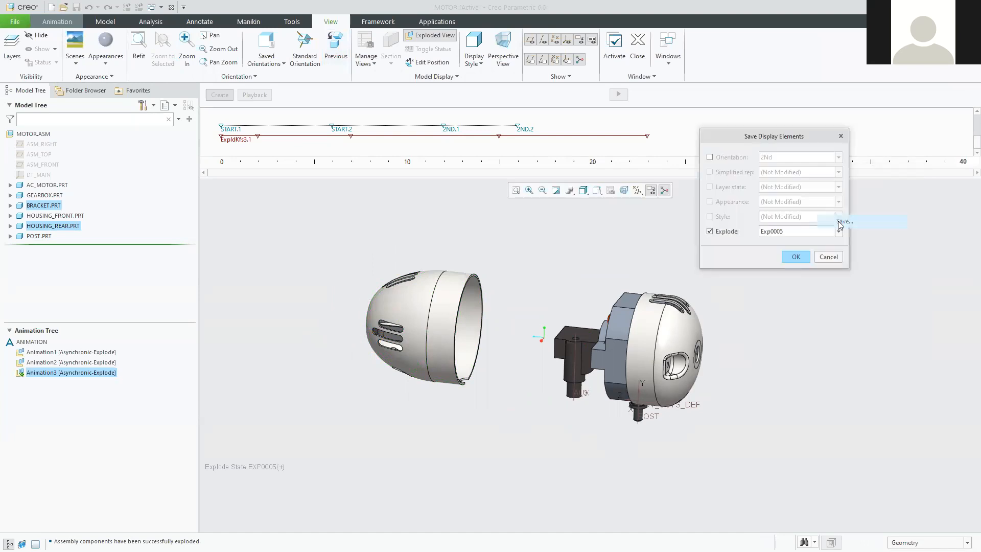
click(796, 257)
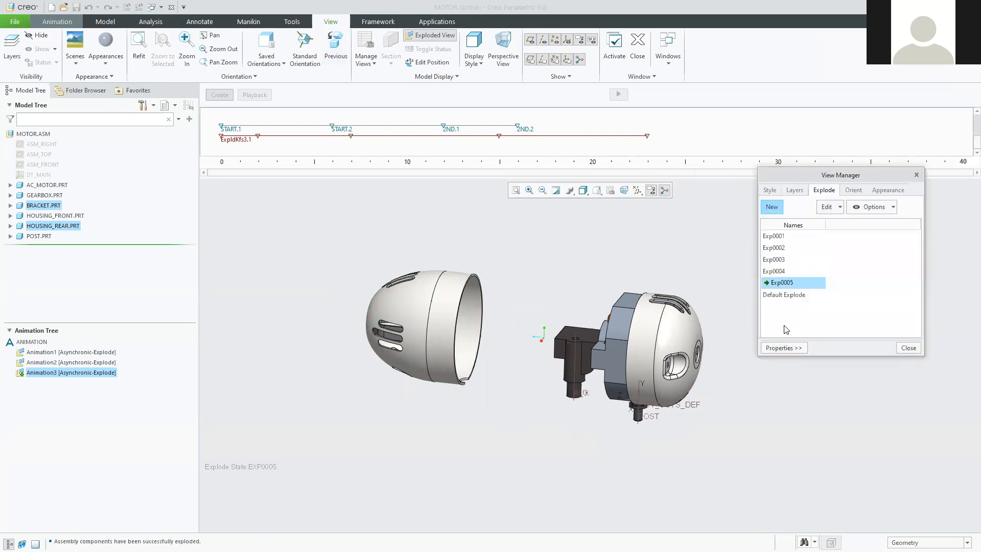
- Compare explode states Exp0004 and Exp0005 by activating each, toggle the explode of Exp0005 off and on, and close the View Manager
double_click(781, 270)
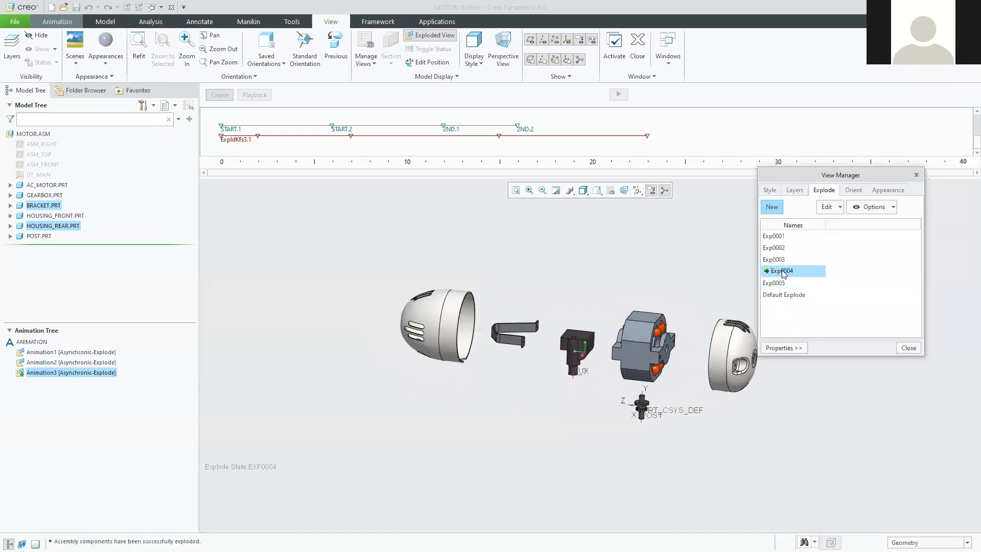
double_click(777, 283)
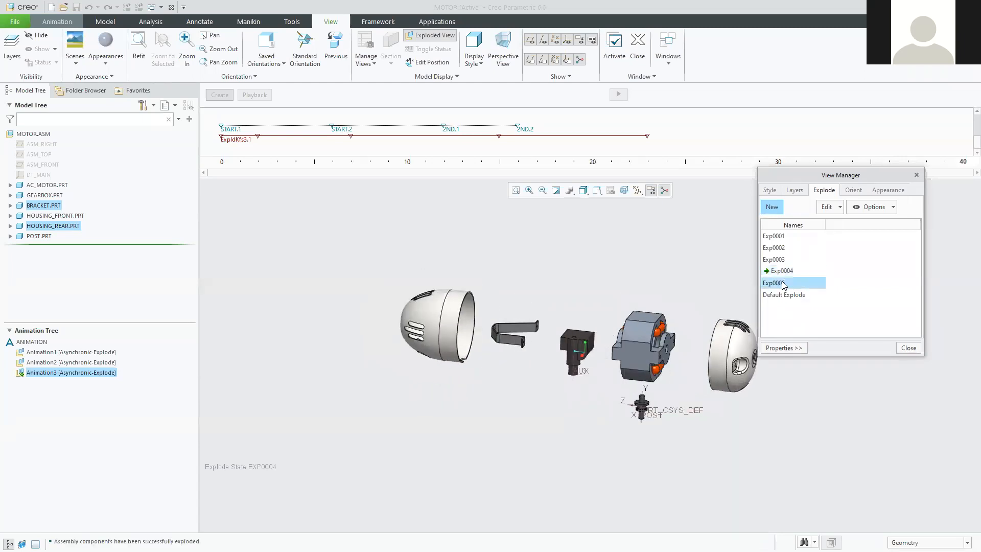
right_click(784, 283)
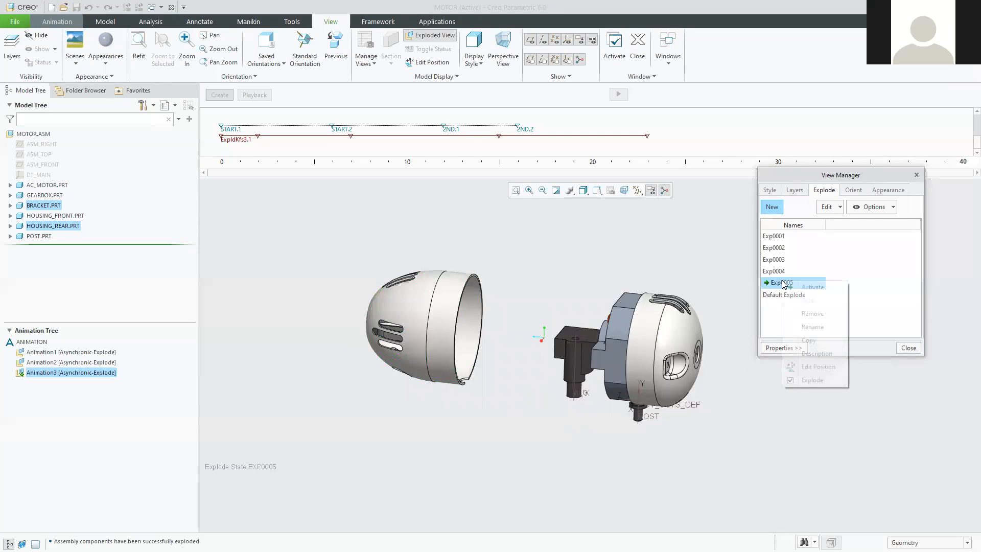
click(790, 381)
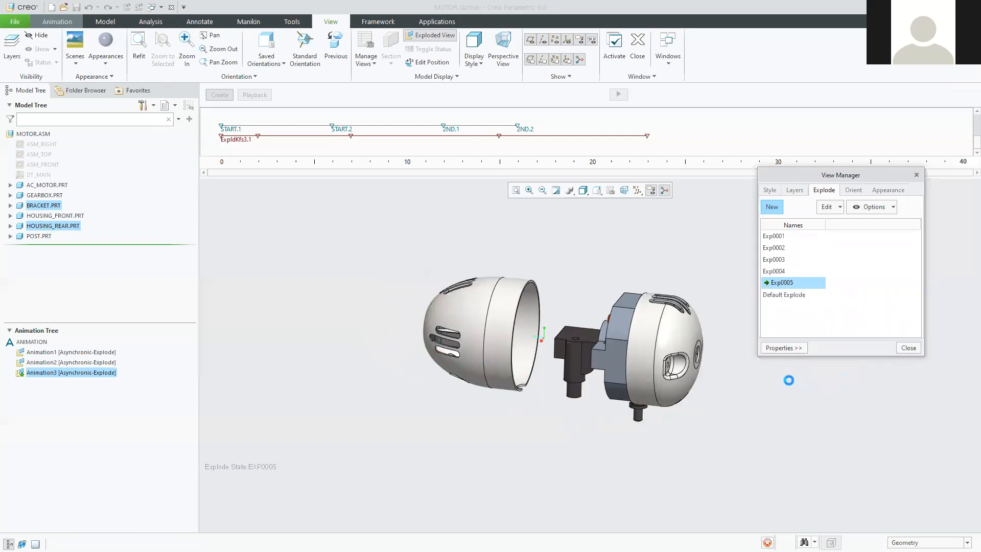
right_click(795, 285)
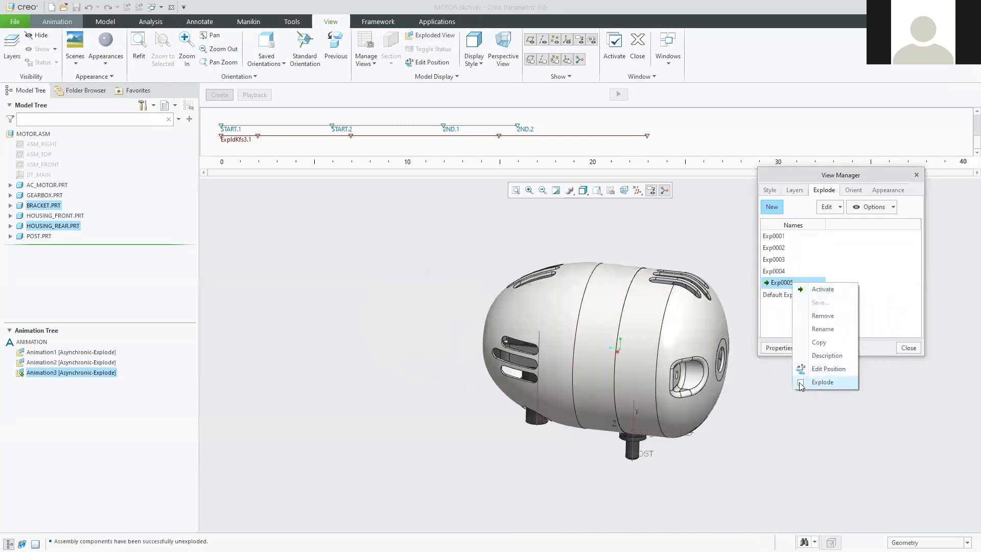
click(802, 382)
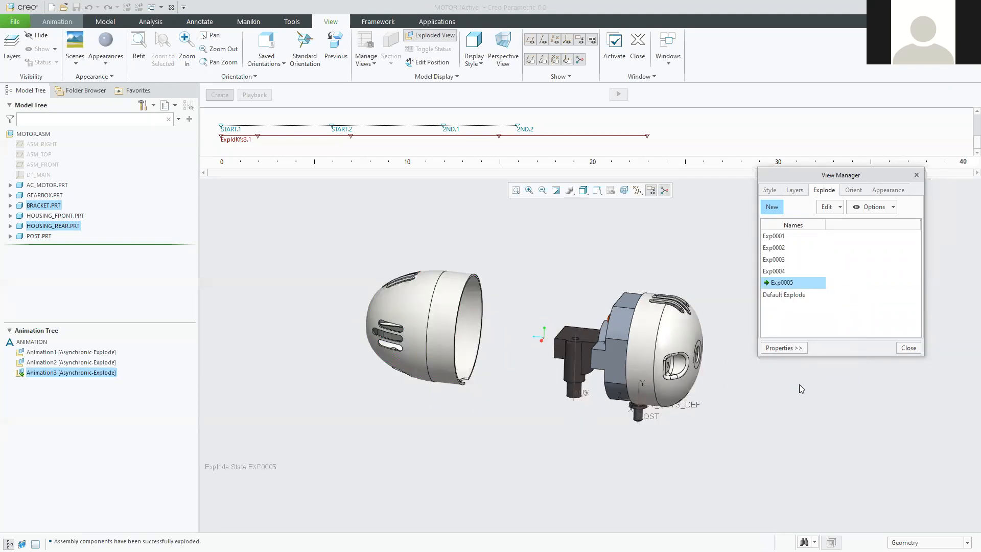
click(909, 348)
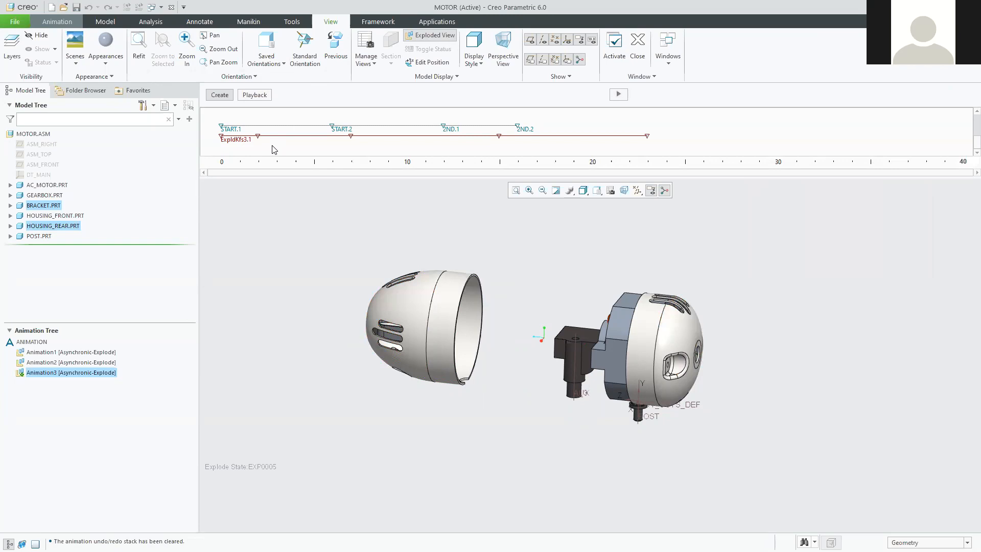
- Start a new key frame sequence with the default name and add an Unexploded key frame at time 0
click(56, 20)
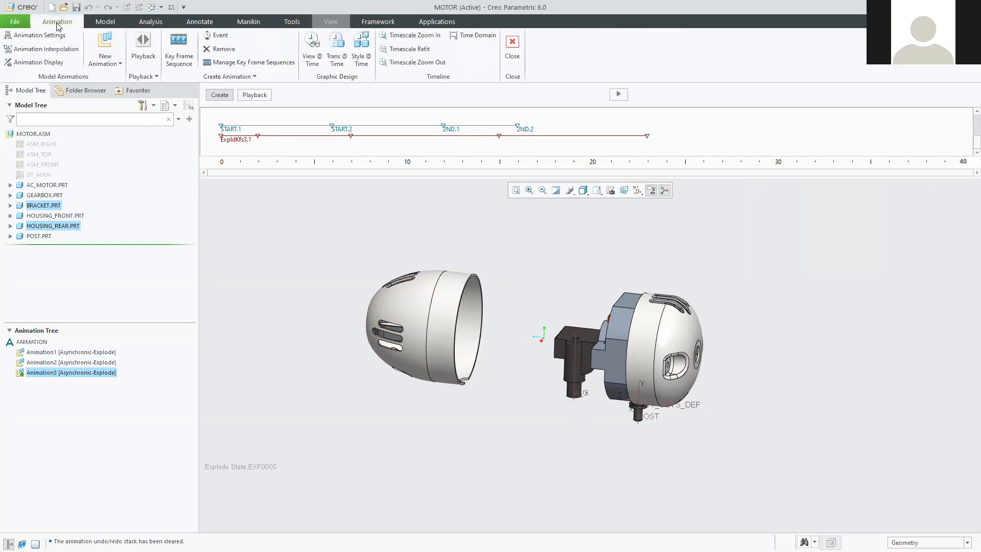
click(181, 53)
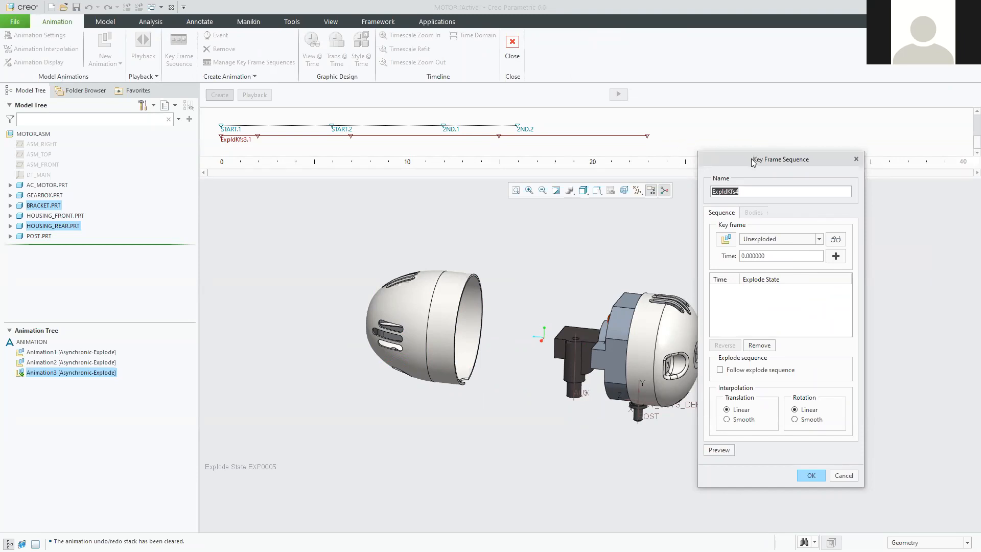
drag(751, 159, 755, 217)
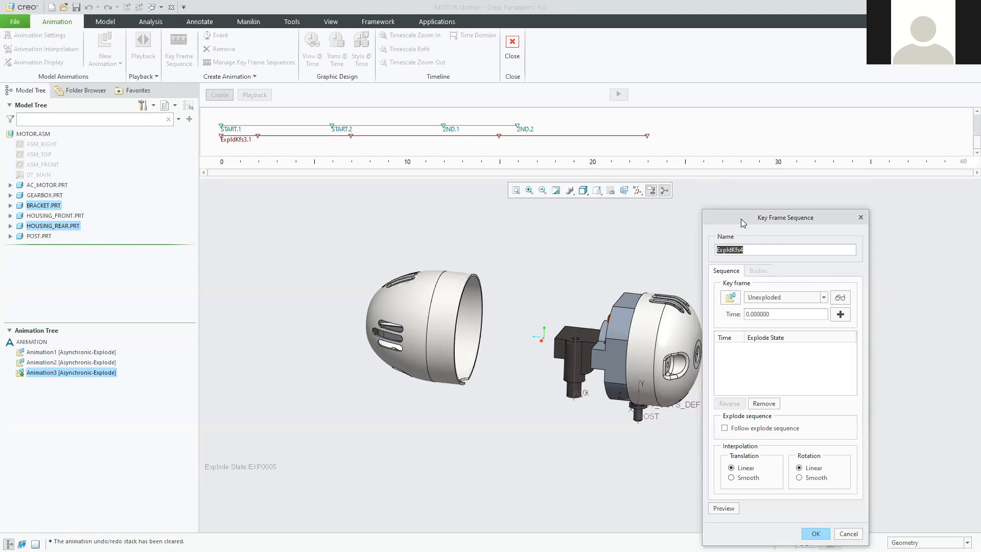
drag(741, 218, 604, 215)
double_click(645, 310)
text(27)
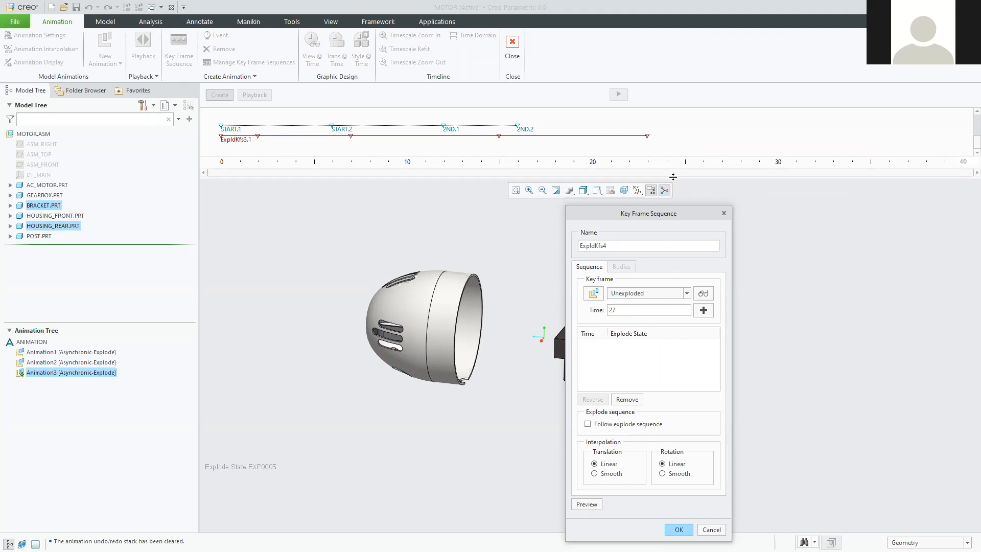
click(703, 310)
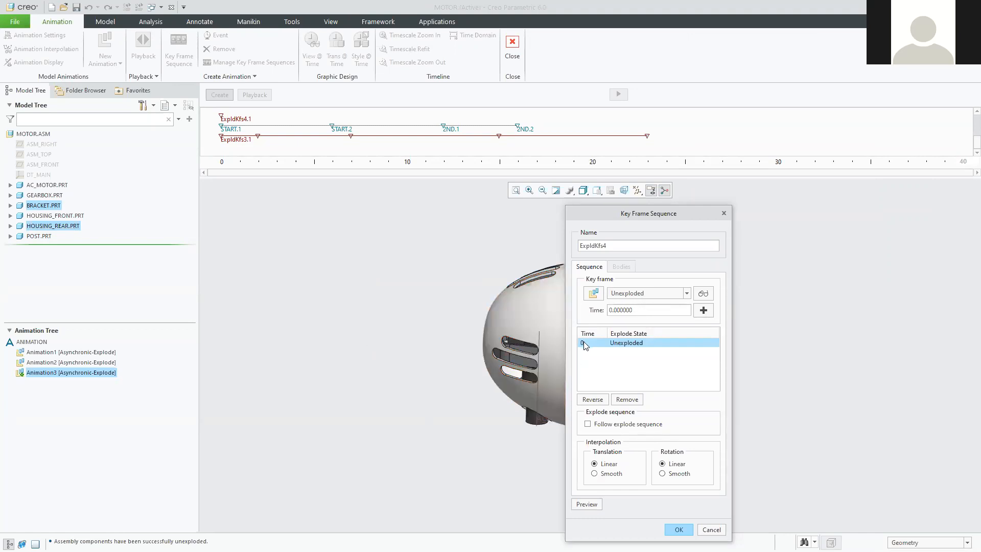
- Add key frames for EXP0005 at time 4 and Unexploded at time 8, set translation interpolation to Smooth, and accept the sequence
click(640, 294)
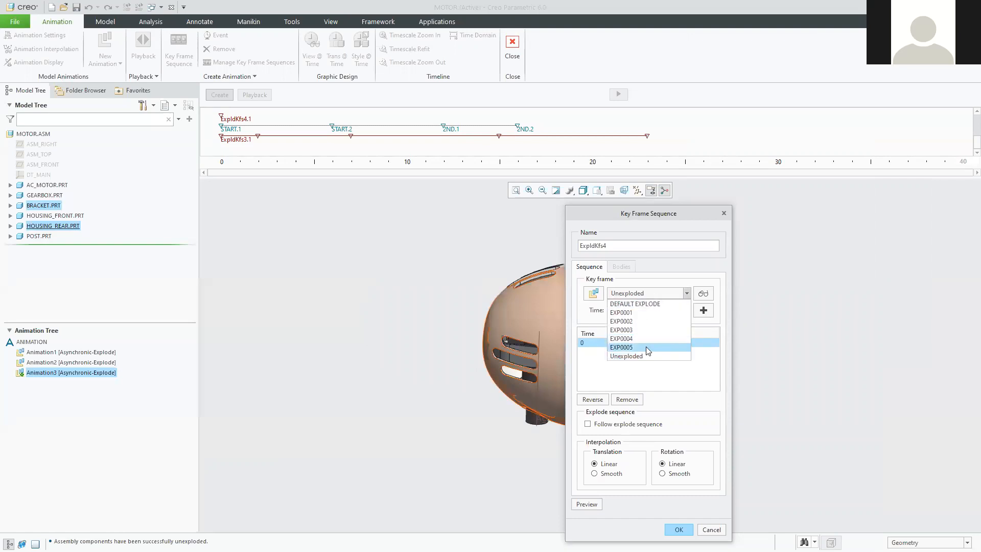
click(645, 346)
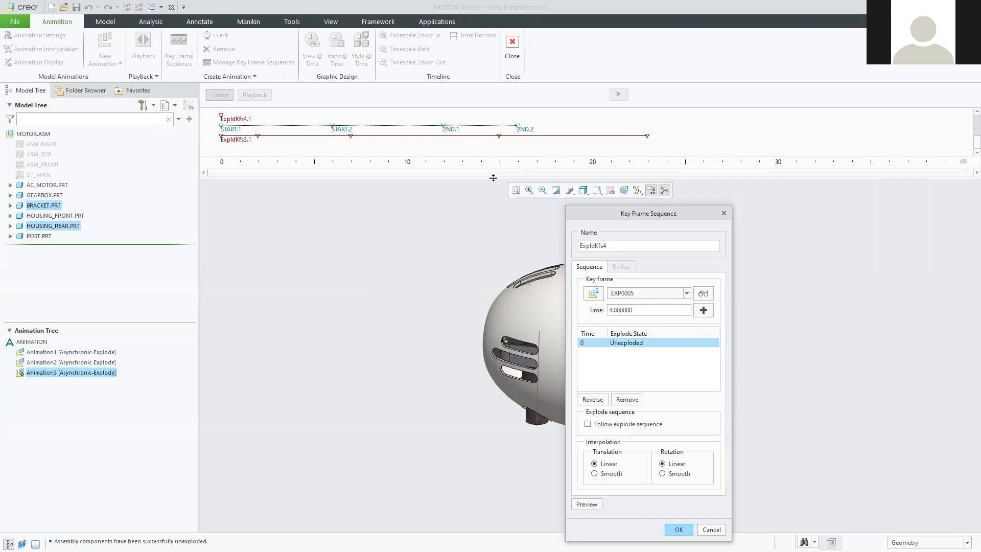
click(703, 311)
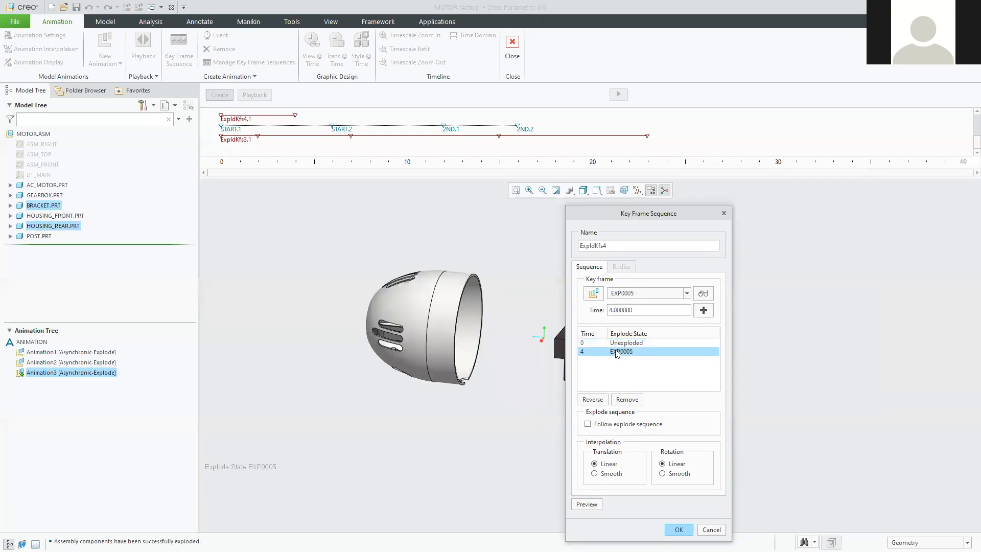
click(652, 296)
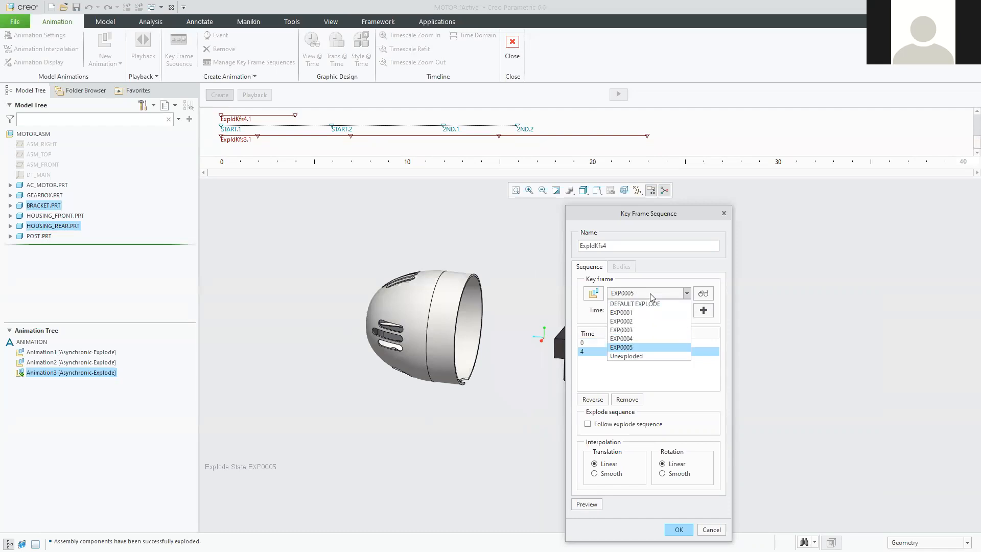
click(641, 358)
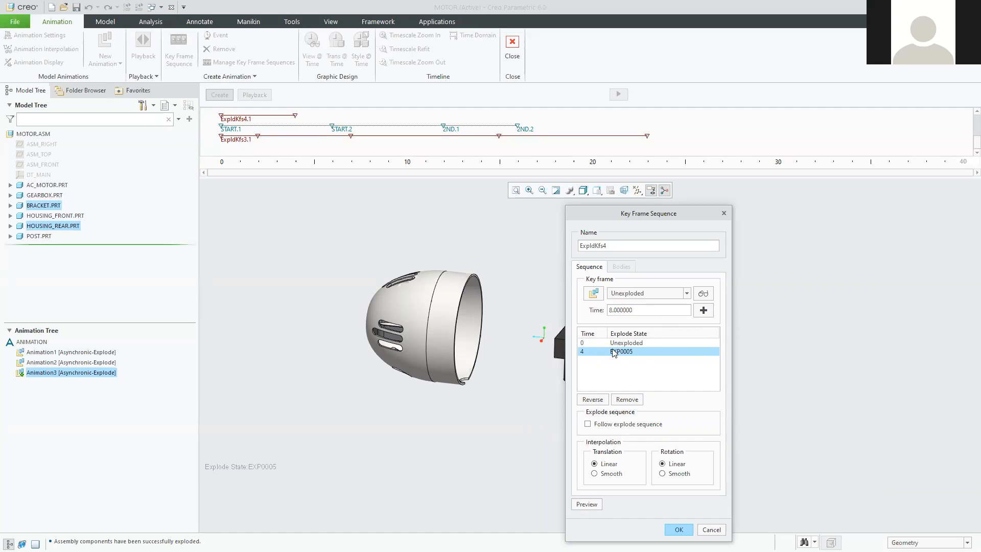
click(703, 310)
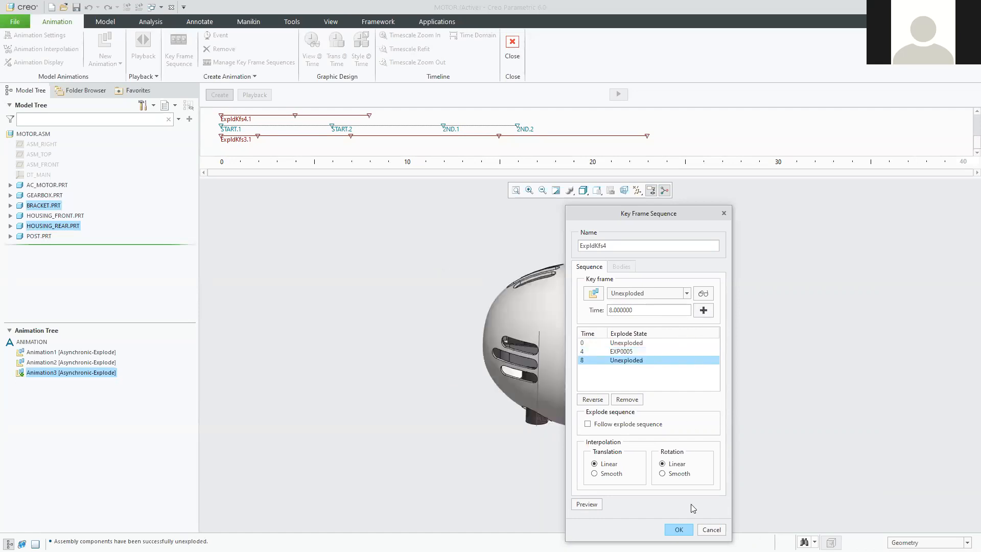
click(594, 474)
click(680, 530)
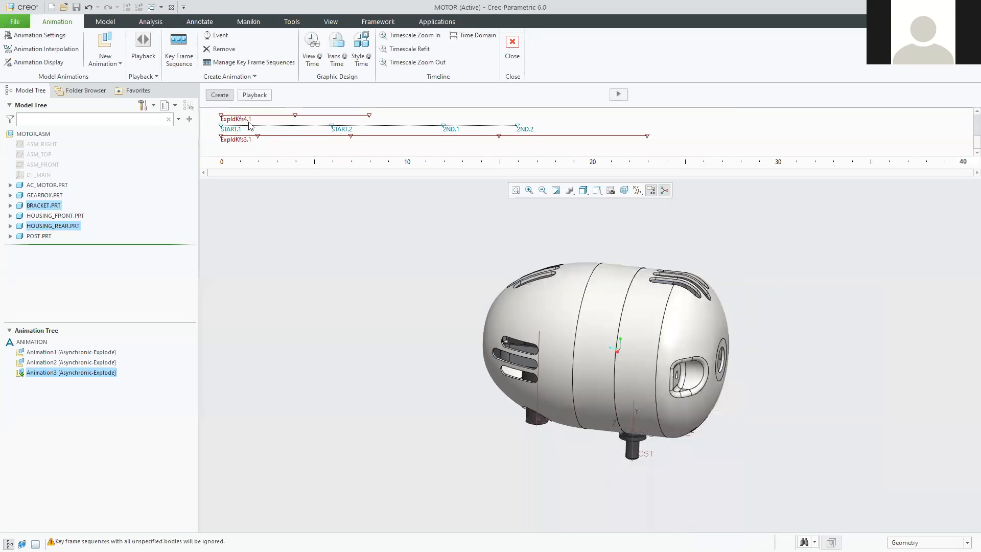
- Move the ExpldKfs4 key frames along the timeline to about 26, 29 and 32, and run the animation, overwriting the existing result set
drag(376, 117, 820, 127)
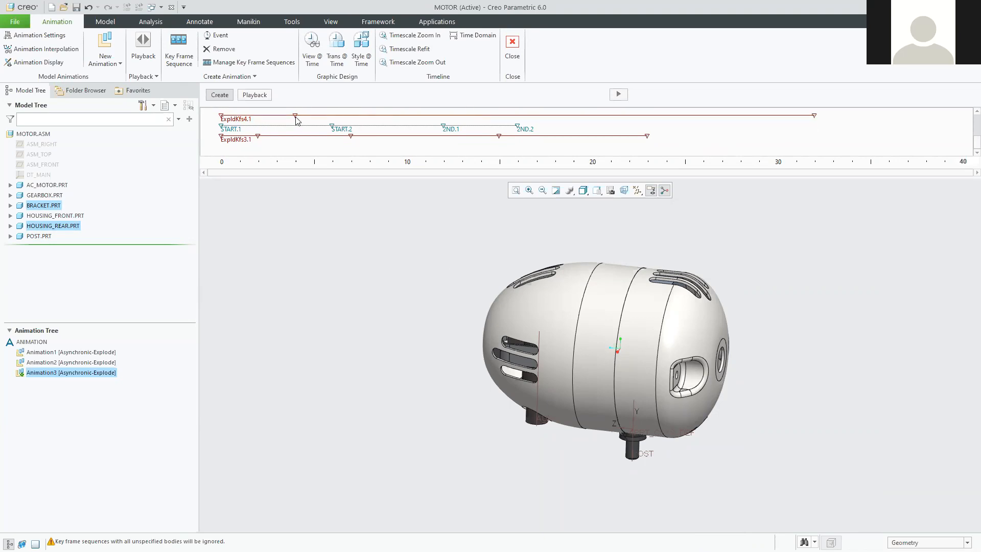
drag(298, 118, 777, 126)
mouse_move(221, 117)
mouse_down()
mouse_move(738, 125)
mouse_move(710, 125)
mouse_up()
drag(777, 116, 758, 119)
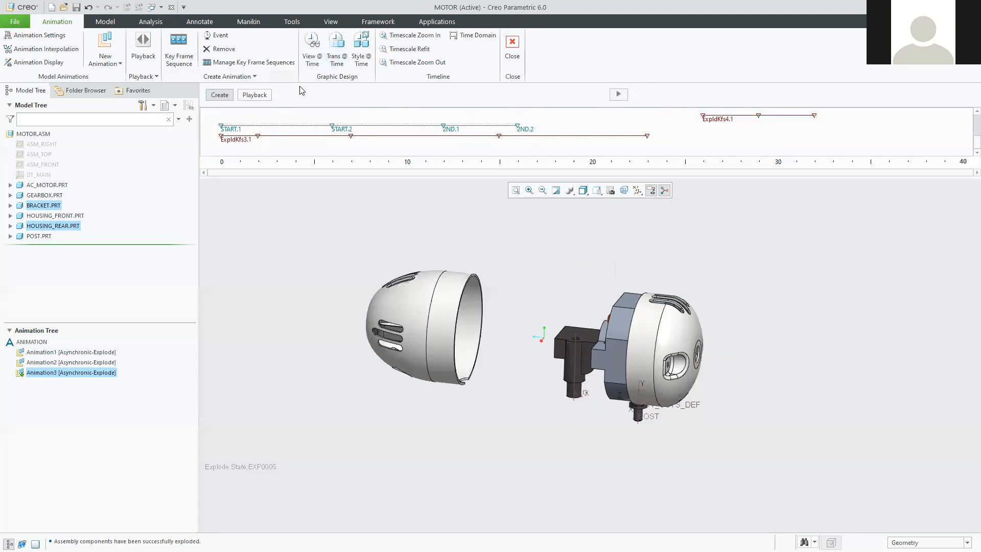
click(617, 96)
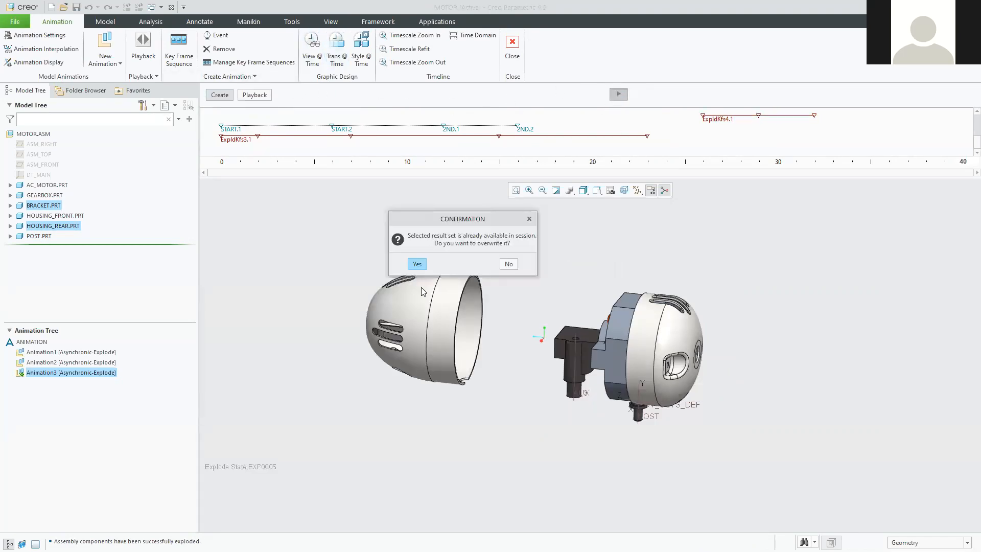
click(417, 264)
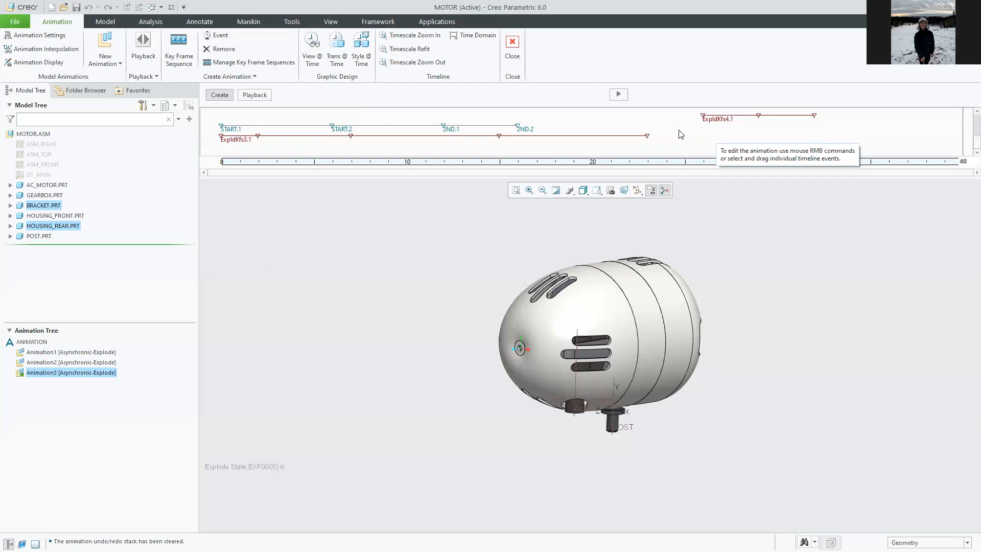
- Activate explode state Exp0004 in the View Manager and place the dialog clear of the model
click(332, 22)
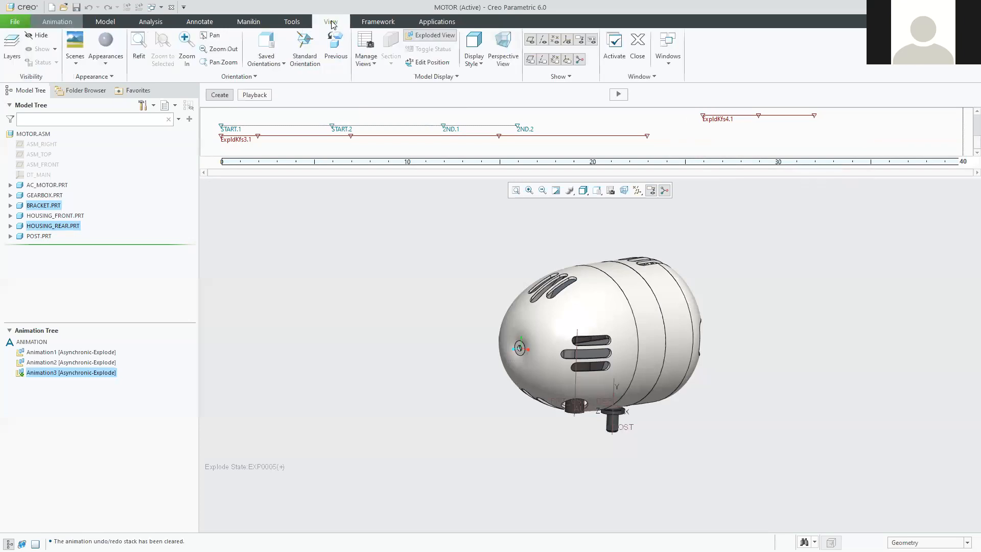
click(366, 41)
drag(880, 187, 821, 188)
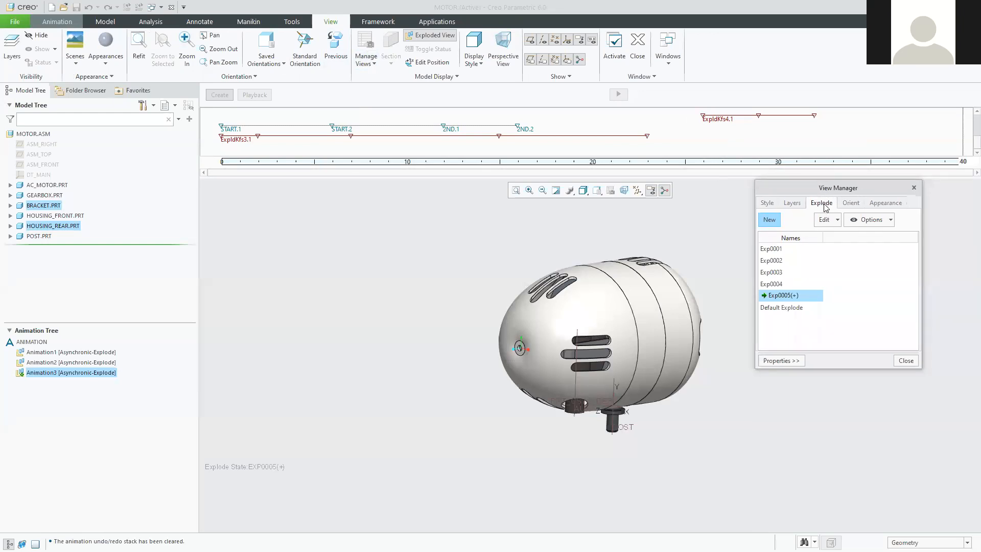
double_click(772, 284)
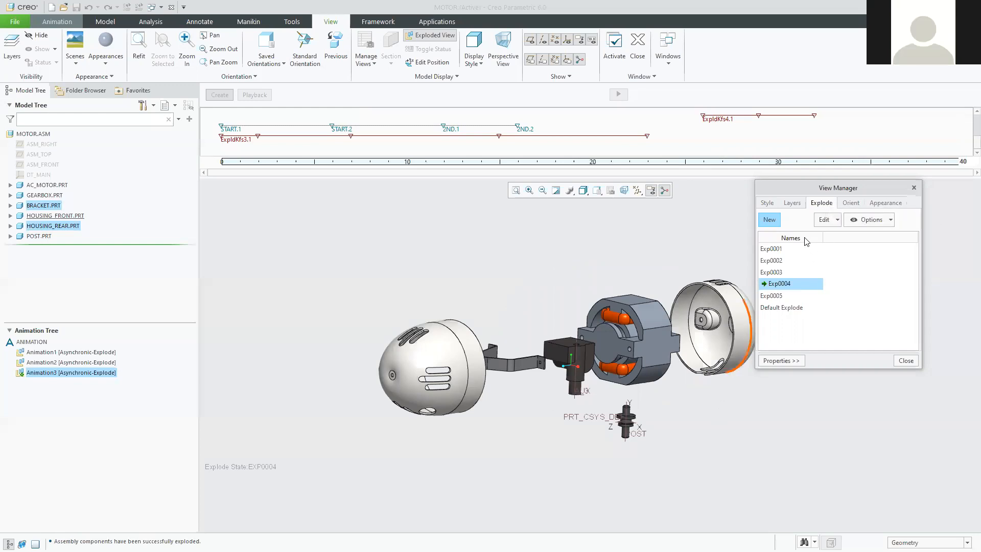
drag(803, 187, 821, 177)
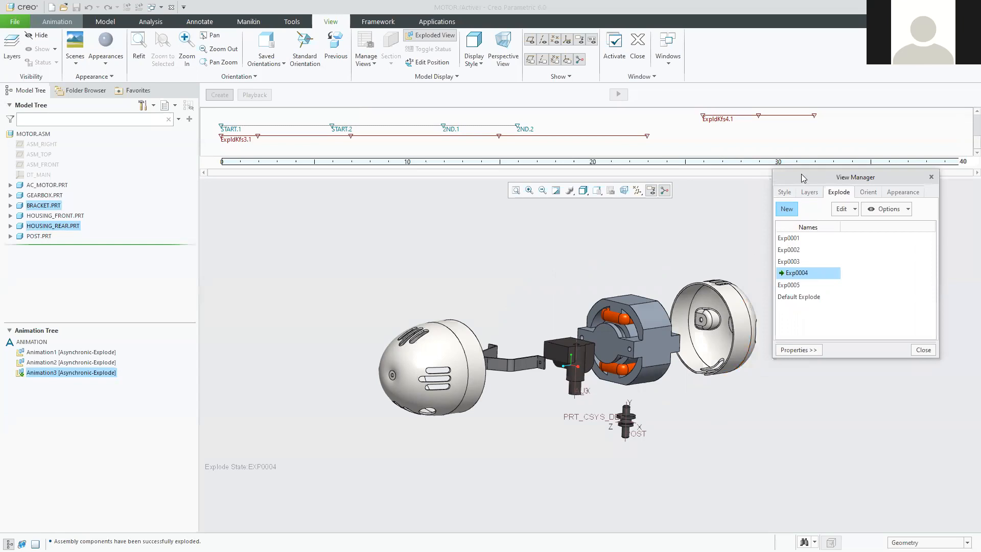
drag(802, 174, 807, 165)
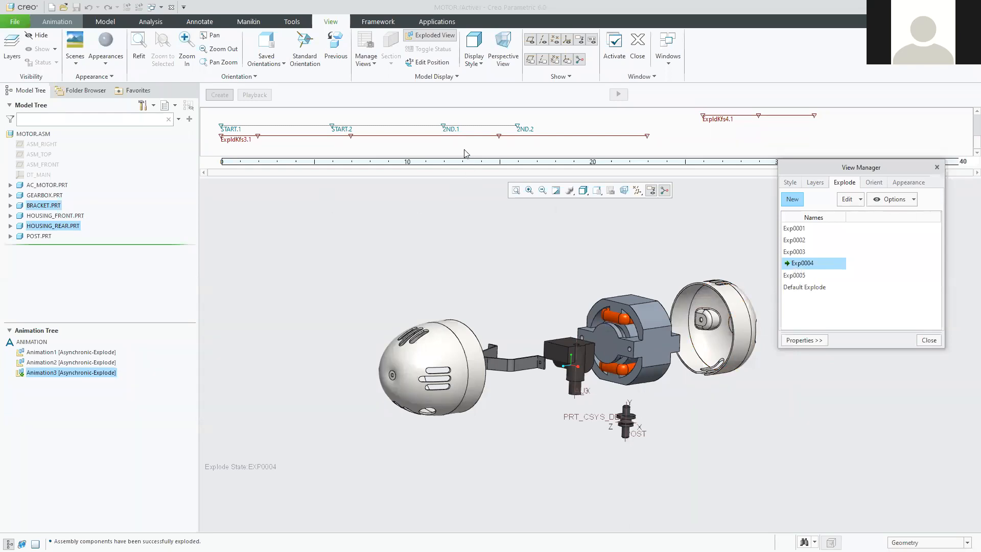
- Inspect the View at Time settings of the 2ND.2 timeline event without changing them, closing the View Manager as well
click(517, 127)
double_click(517, 126)
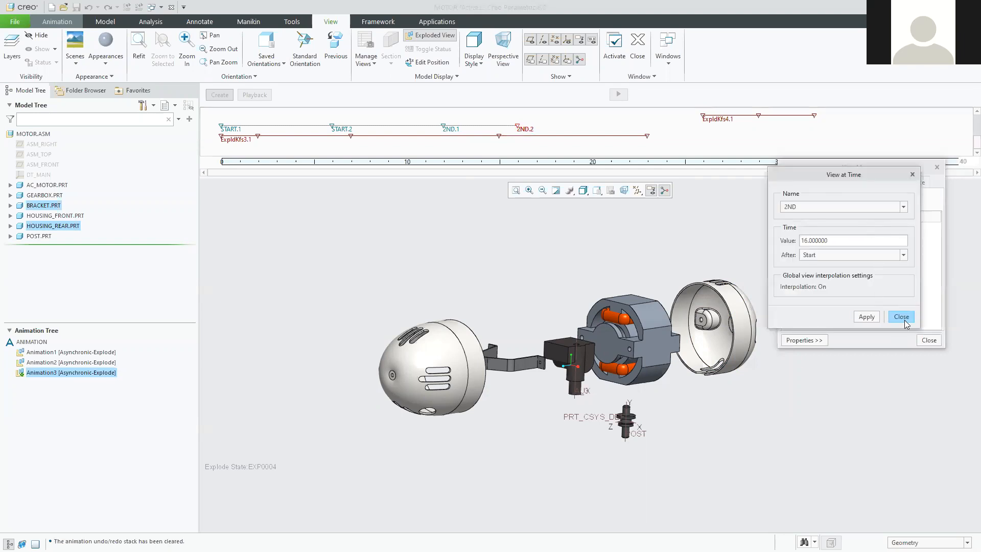
click(905, 320)
click(929, 341)
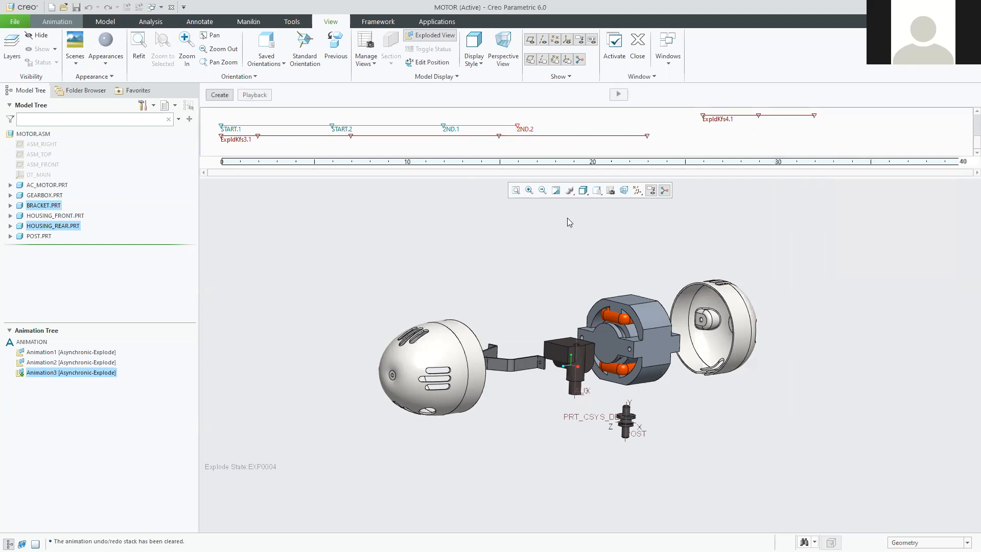
double_click(518, 127)
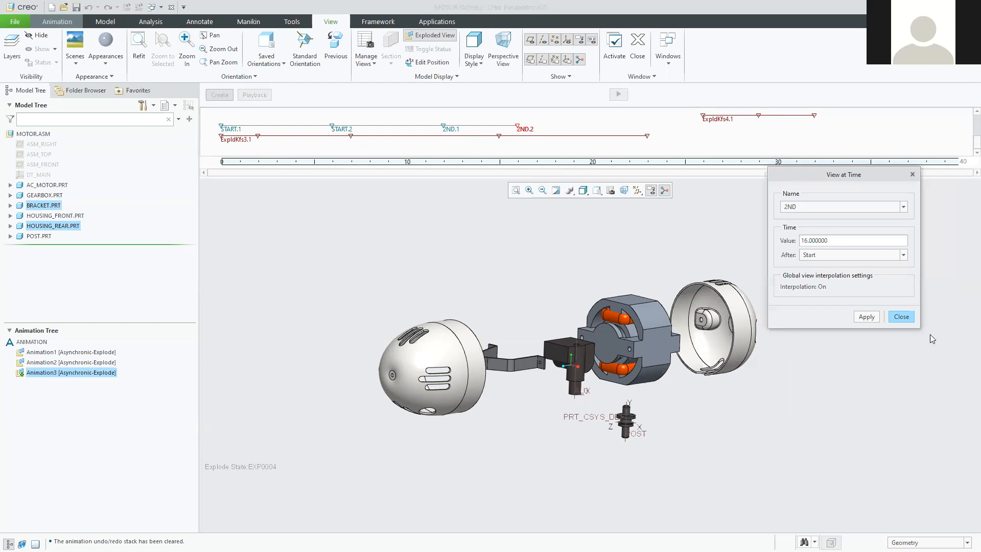
click(909, 320)
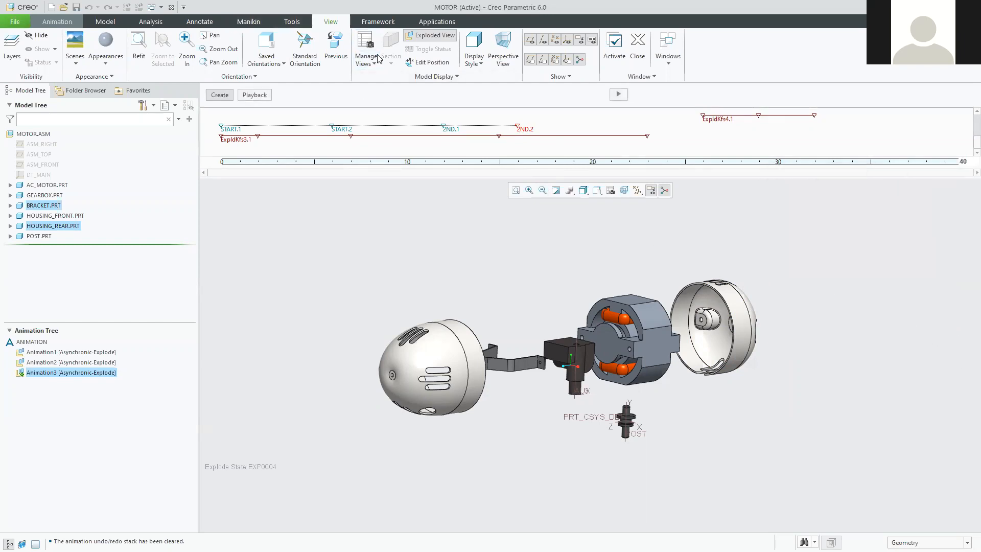
- Edit the component positions of explode state Exp0004, accept them as they are, and save the state as Exp0004
click(366, 47)
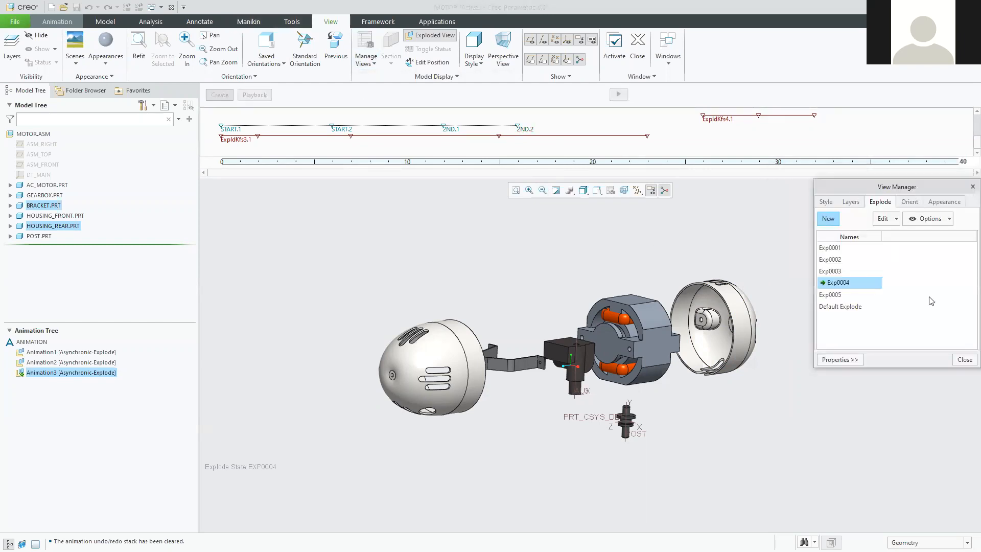
double_click(839, 284)
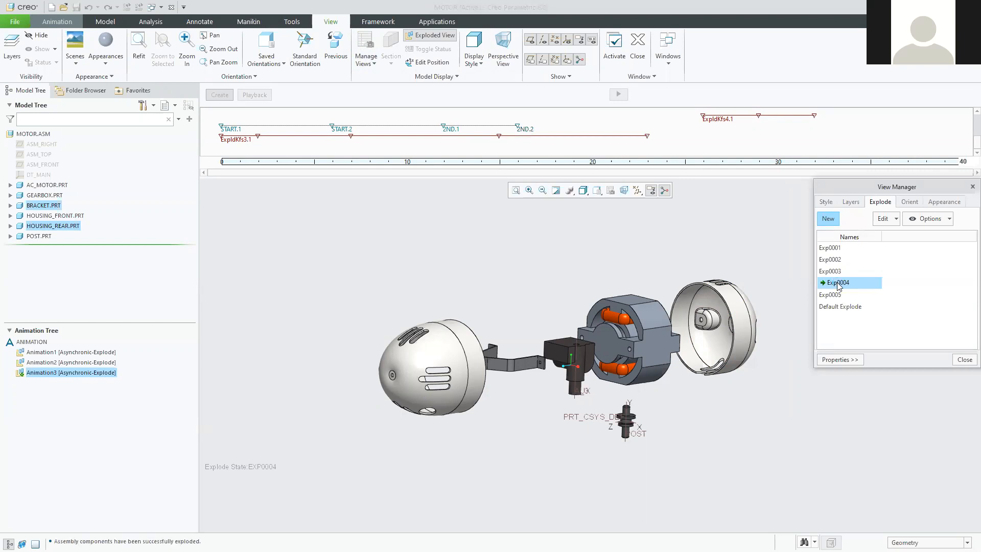
right_click(839, 285)
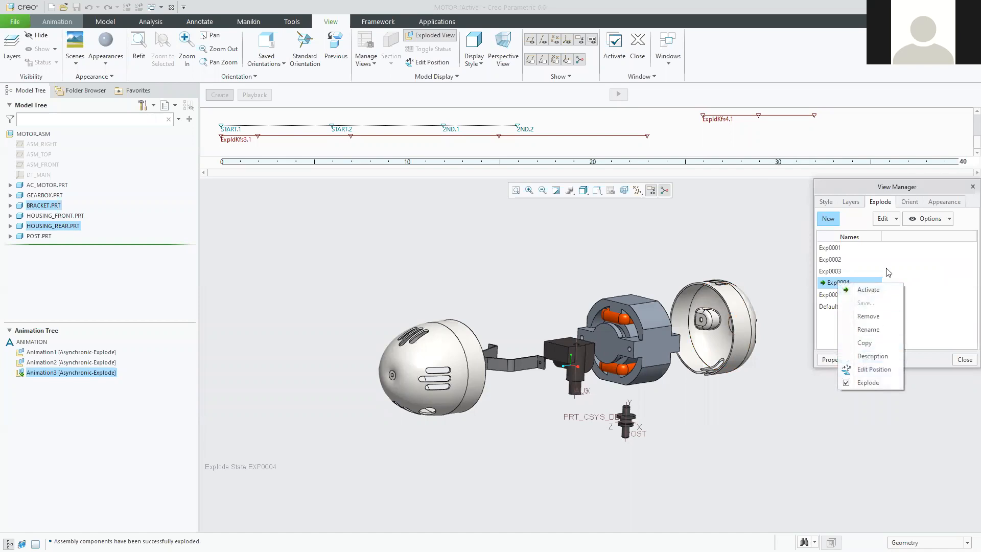
click(909, 297)
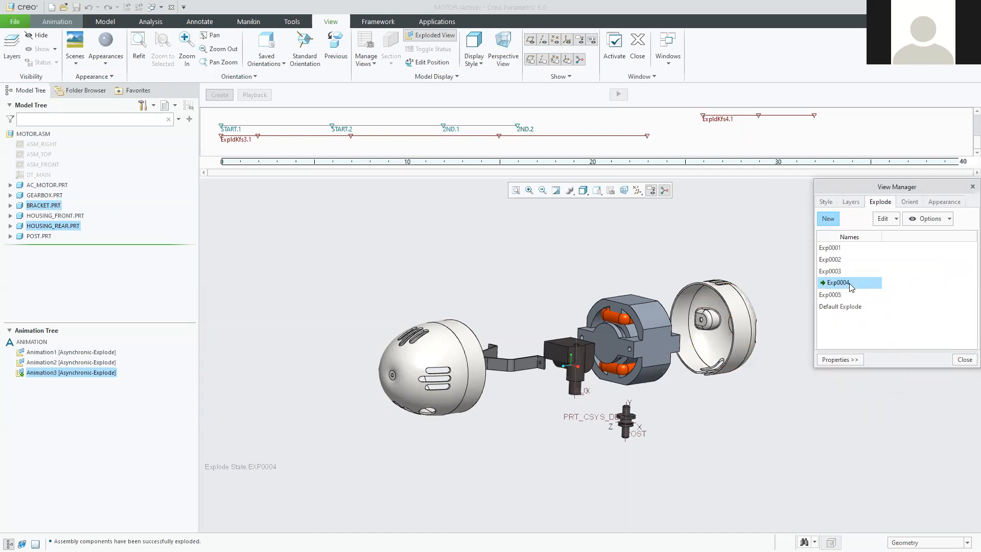
click(885, 219)
click(902, 313)
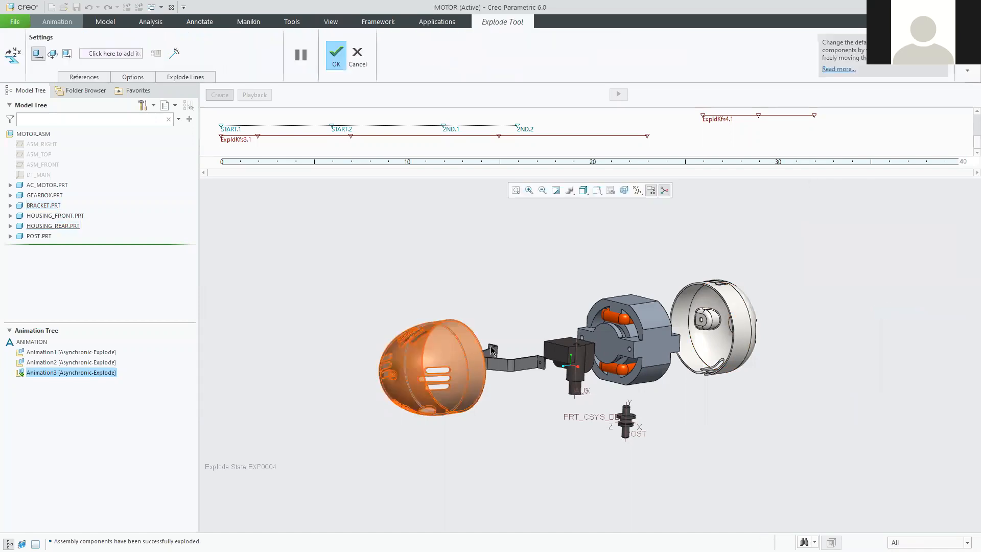
click(336, 55)
click(891, 219)
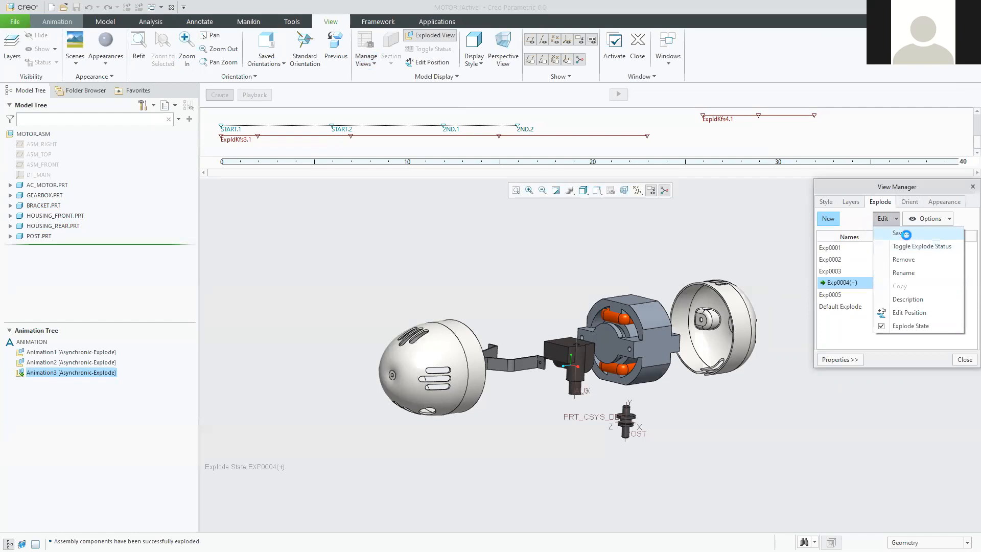
click(907, 235)
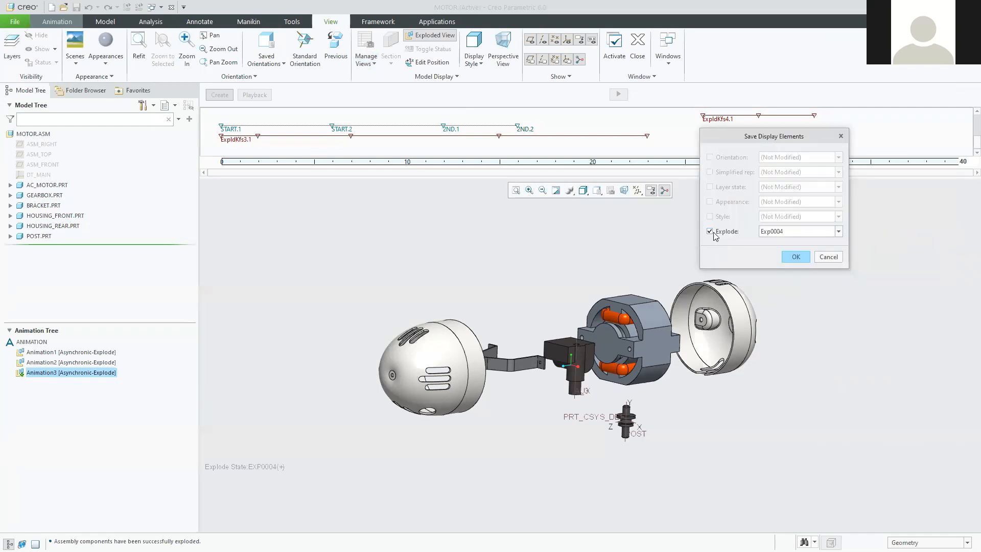
click(798, 258)
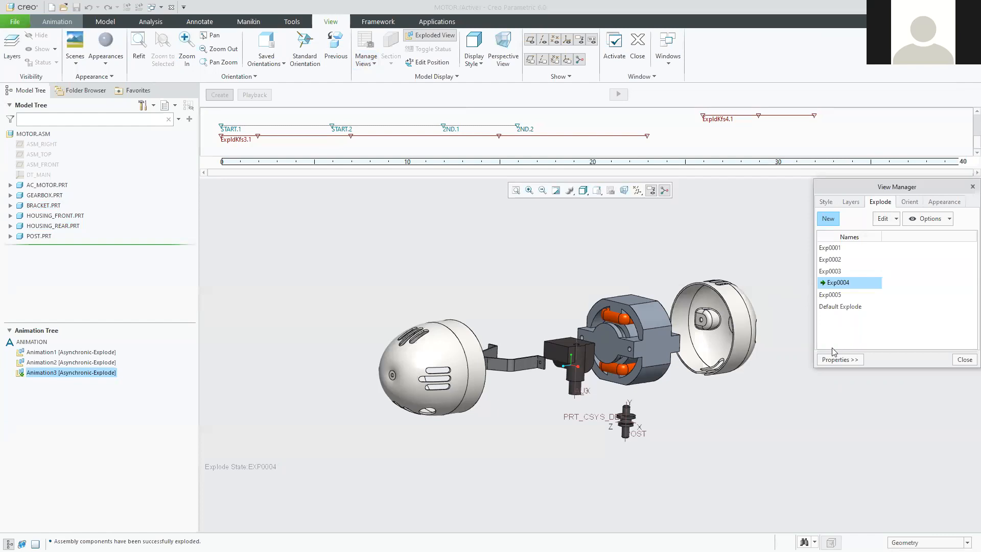
click(964, 361)
middle_drag(491, 282, 460, 291)
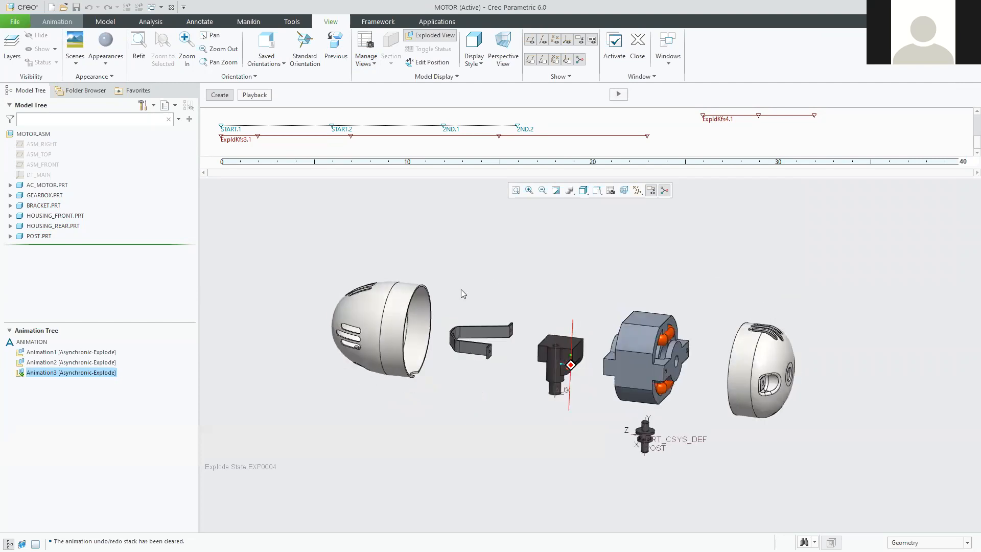
click(364, 64)
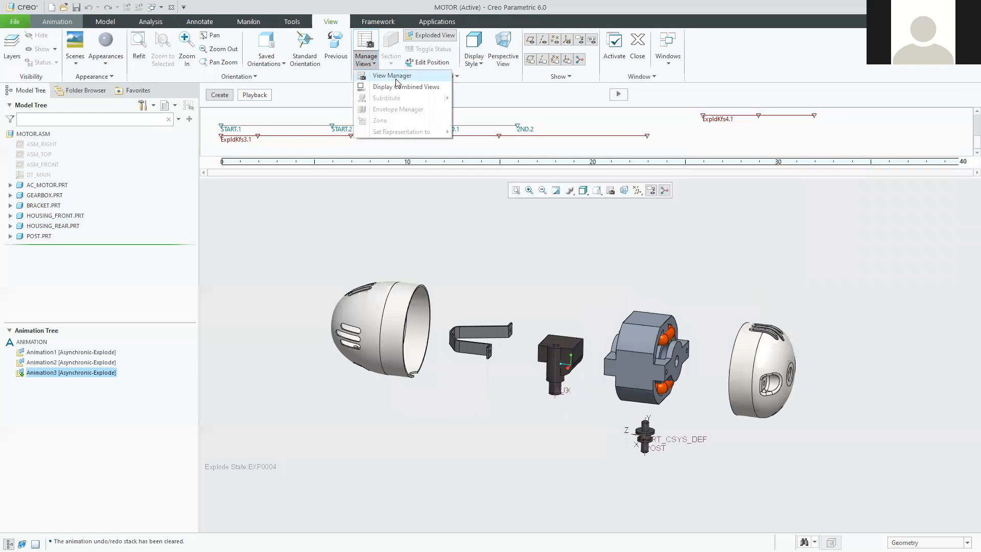
click(138, 416)
- Activate Animation1, retrieve its run results and scrub through the first part of its playback
right_click(68, 357)
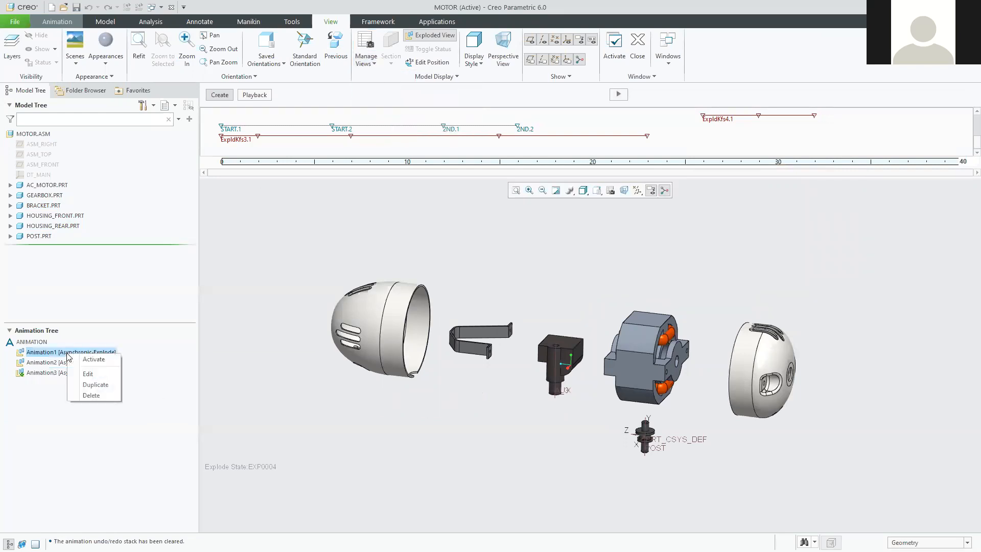
click(93, 363)
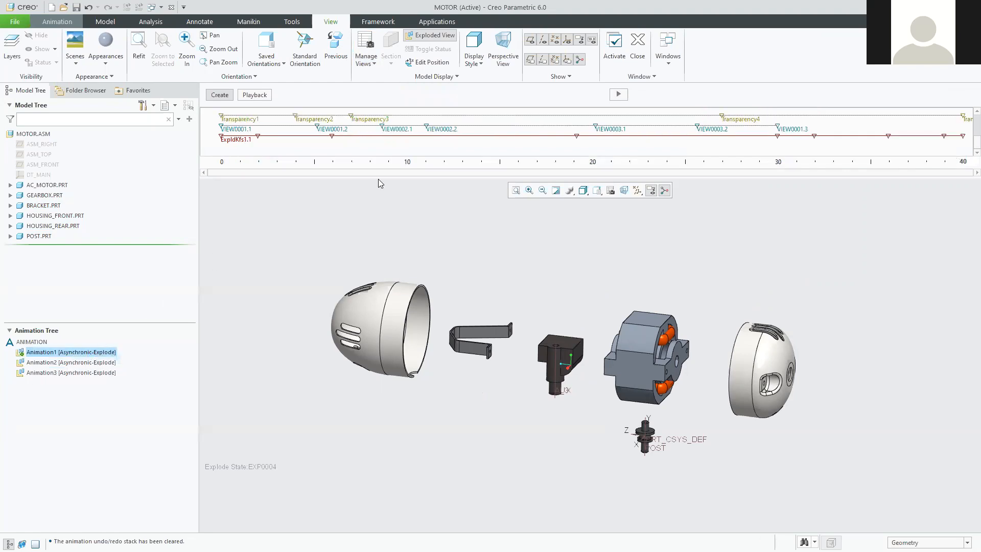
click(258, 95)
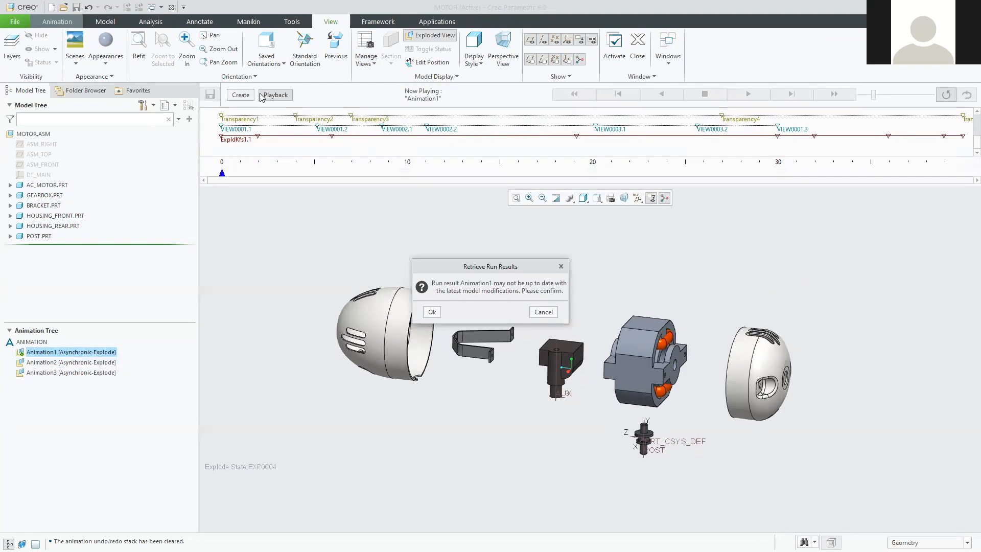
click(432, 312)
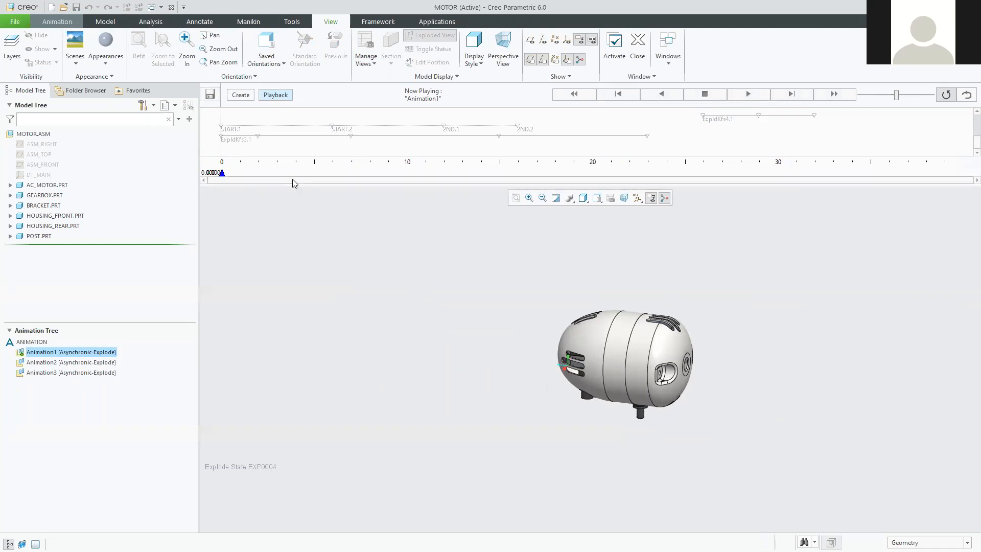
drag(222, 173, 492, 184)
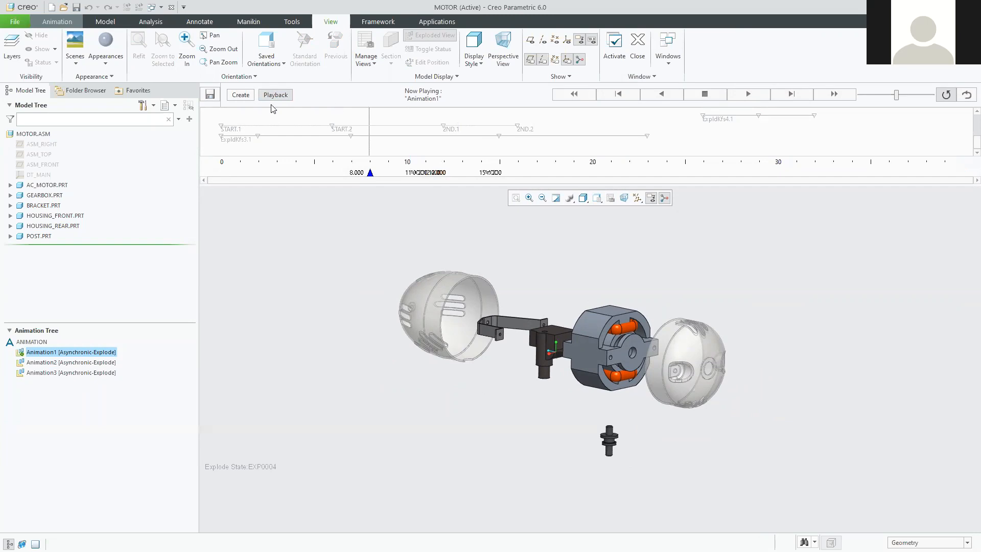
- Return to animation creation and rerun Animation1, confirming removal of the temporary explode state
click(245, 97)
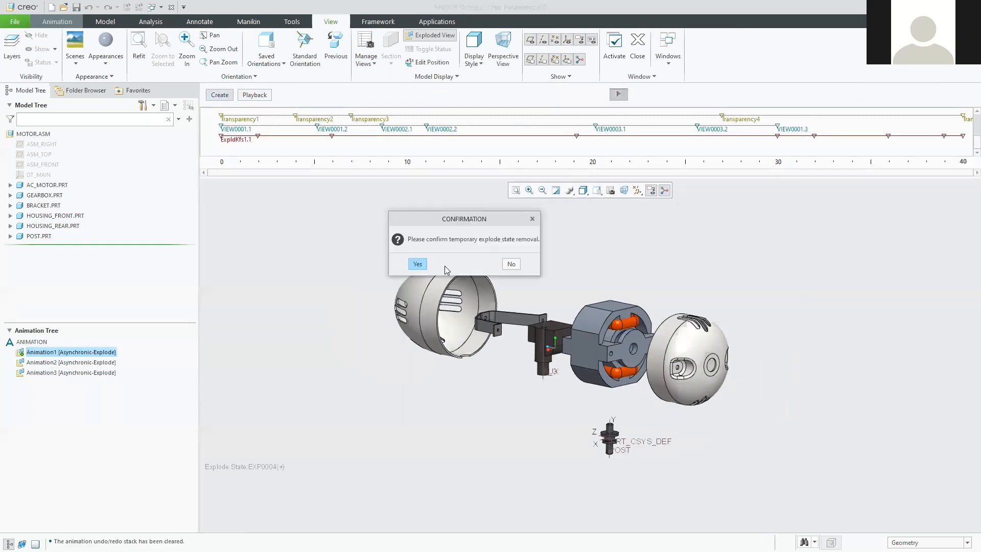
click(418, 263)
click(416, 264)
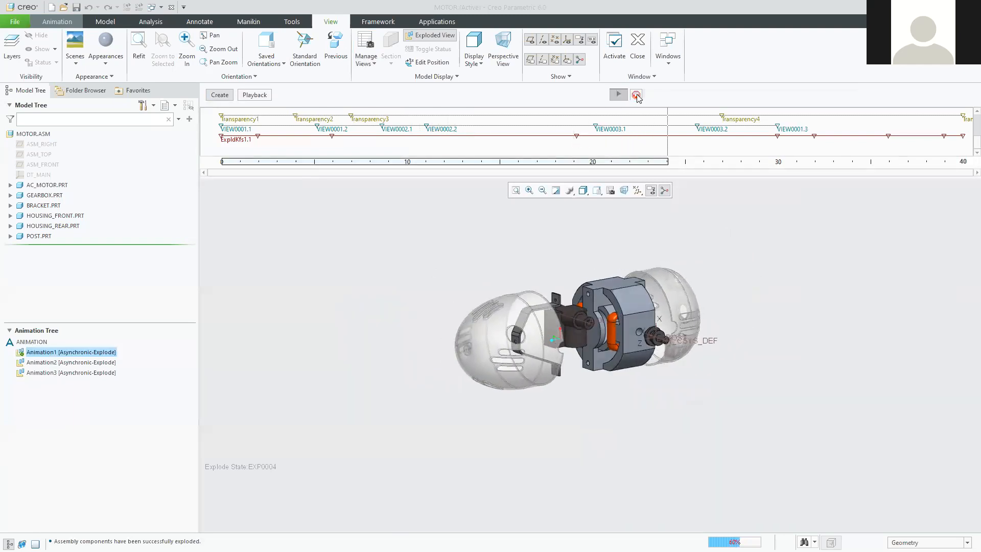
- Activate Animation3 again as the current animation
click(73, 375)
right_click(73, 373)
click(94, 379)
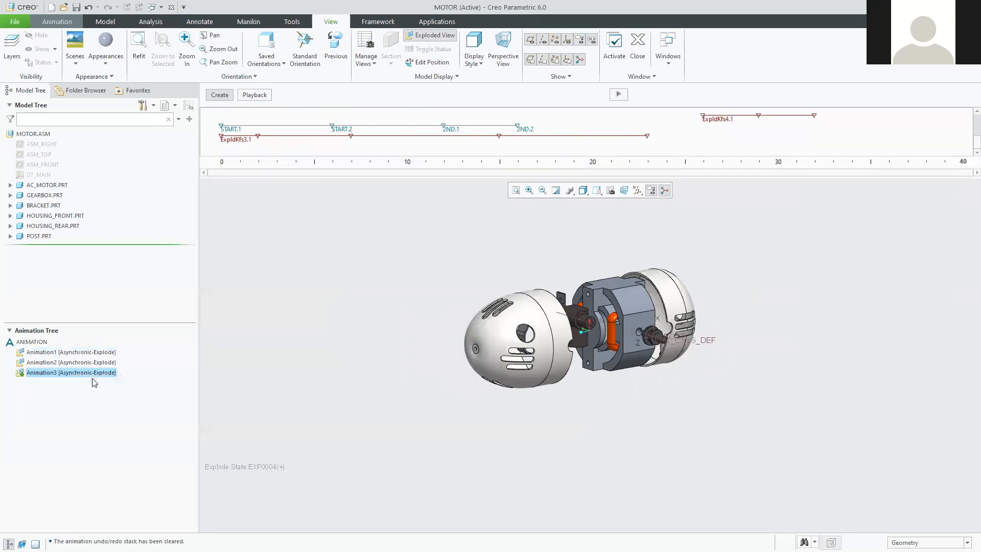
- Turn the exploded motor to a new side angle and create an orientation named 3rd from it in the View Manager
middle_drag(460, 270, 489, 301)
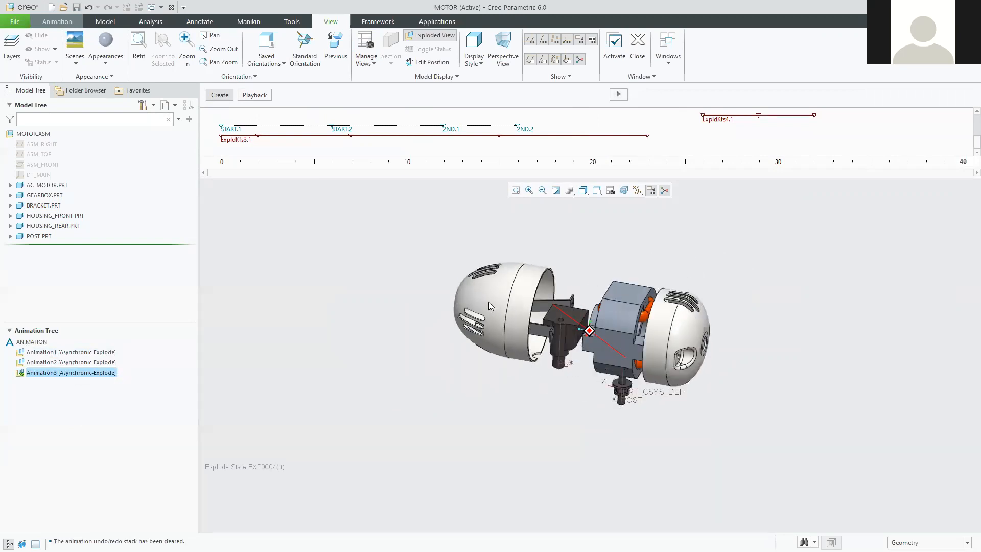
middle_drag(636, 277, 688, 260)
click(372, 58)
click(337, 26)
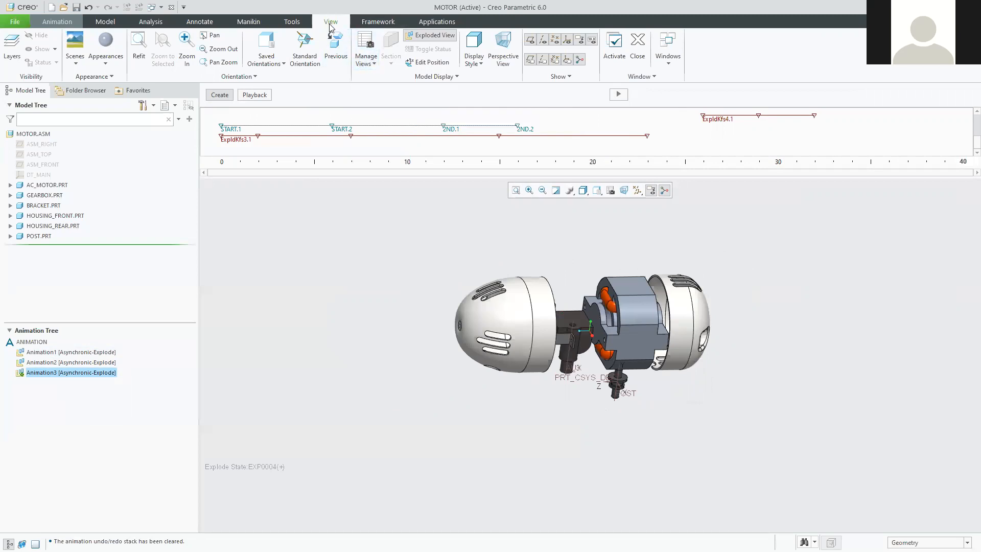
click(369, 51)
drag(845, 186, 778, 185)
click(844, 204)
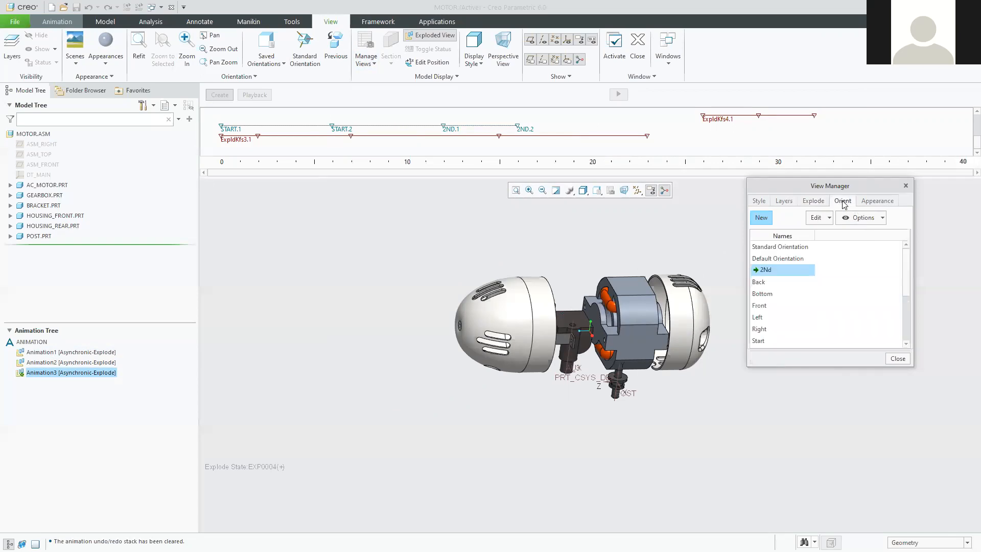
click(763, 219)
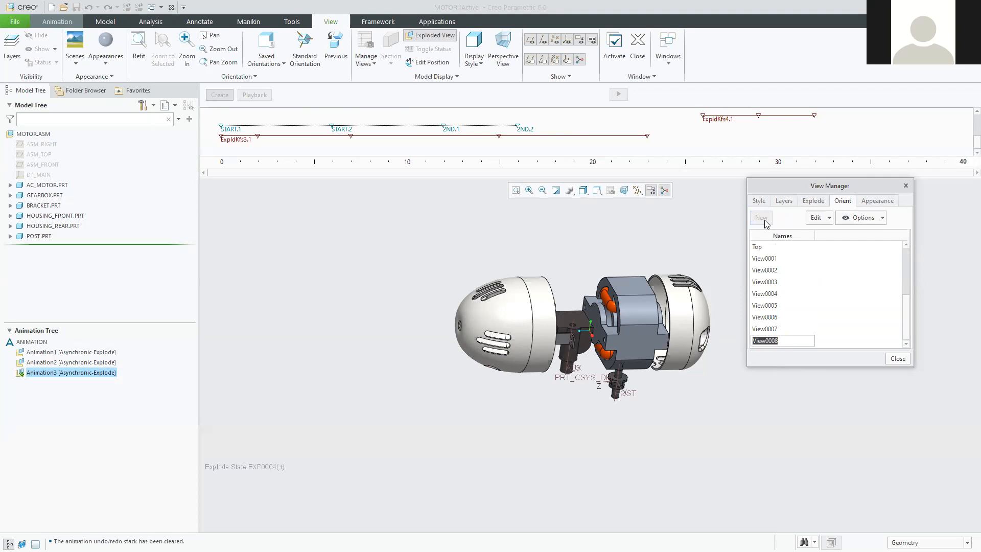
text(3rd)
key(Return)
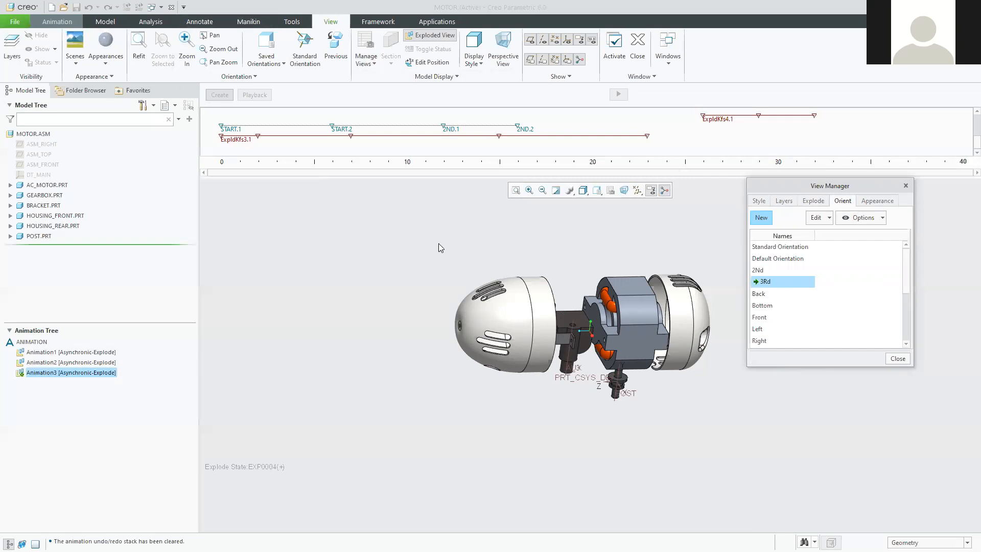
- Turn the model, and activate the 2Nd and 3Rd orientations in turn to compare their views
mouse_move(701, 446)
middle_down()
mouse_move(670, 431)
mouse_move(636, 433)
middle_up()
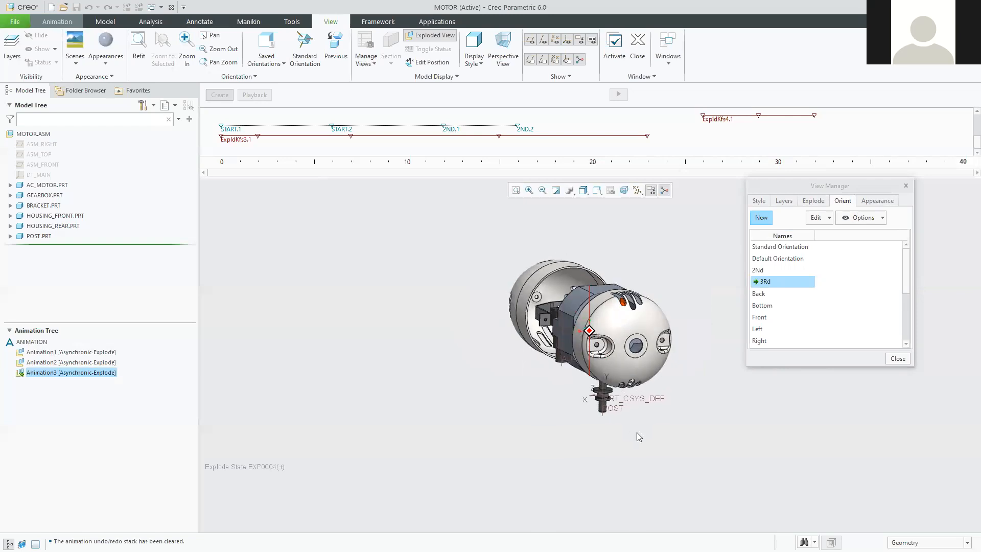
click(766, 272)
double_click(765, 269)
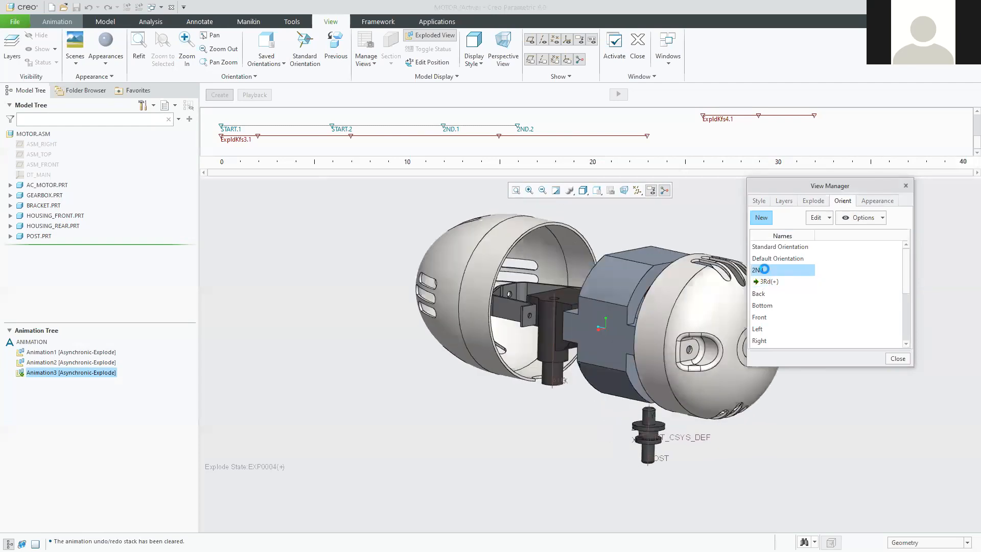
click(766, 280)
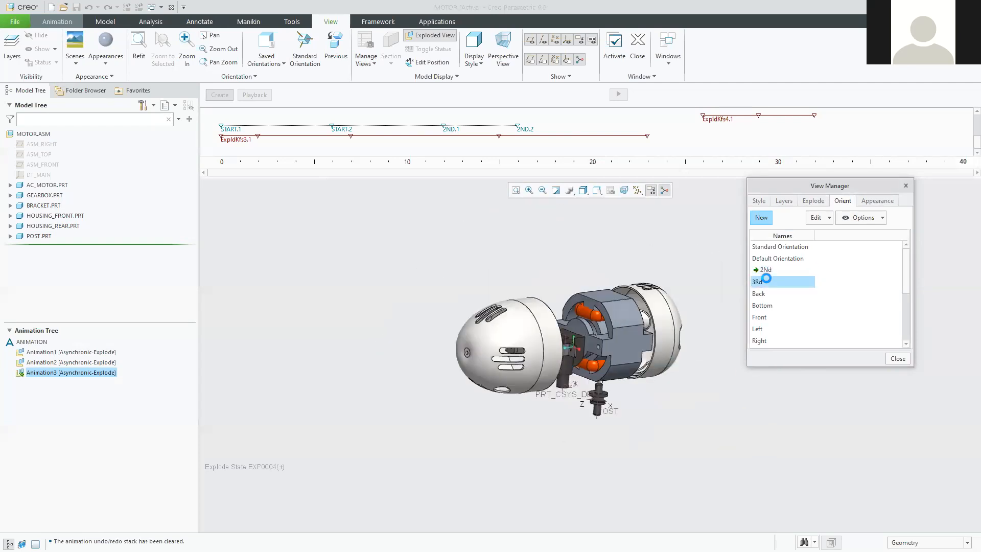
double_click(766, 280)
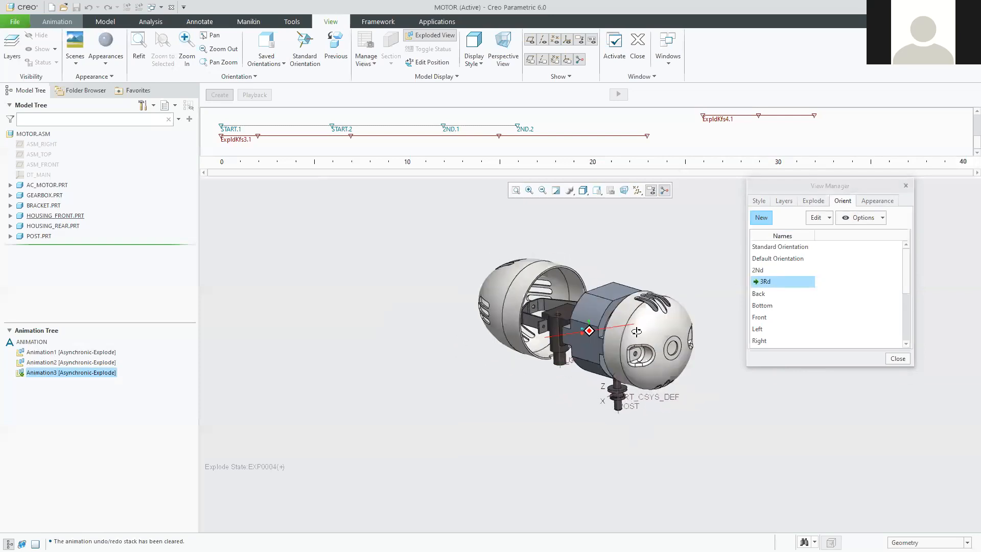
- Try to save a slightly turned view to the 3Rd orientation, excluding the Explode element from the save
middle_drag(621, 334, 638, 330)
click(816, 217)
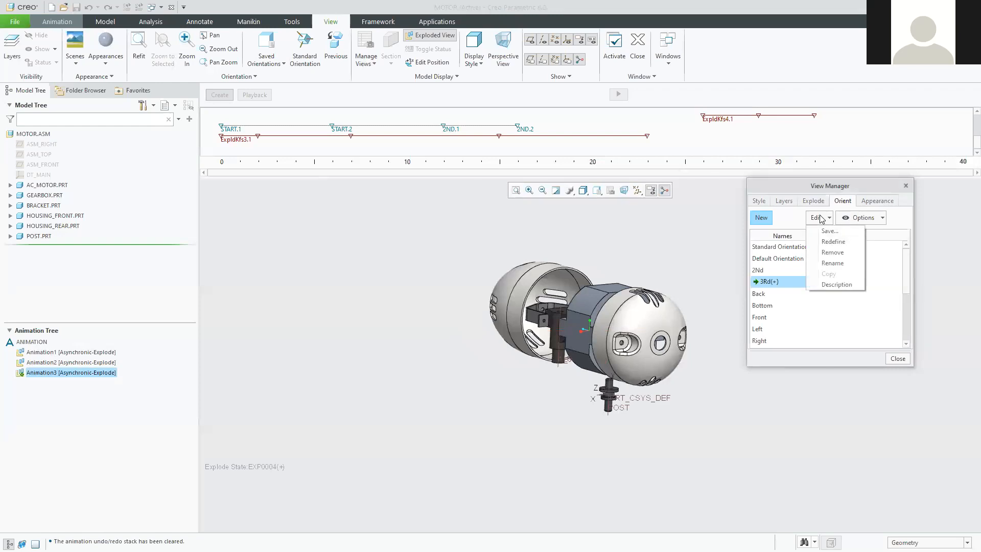
click(829, 231)
click(710, 232)
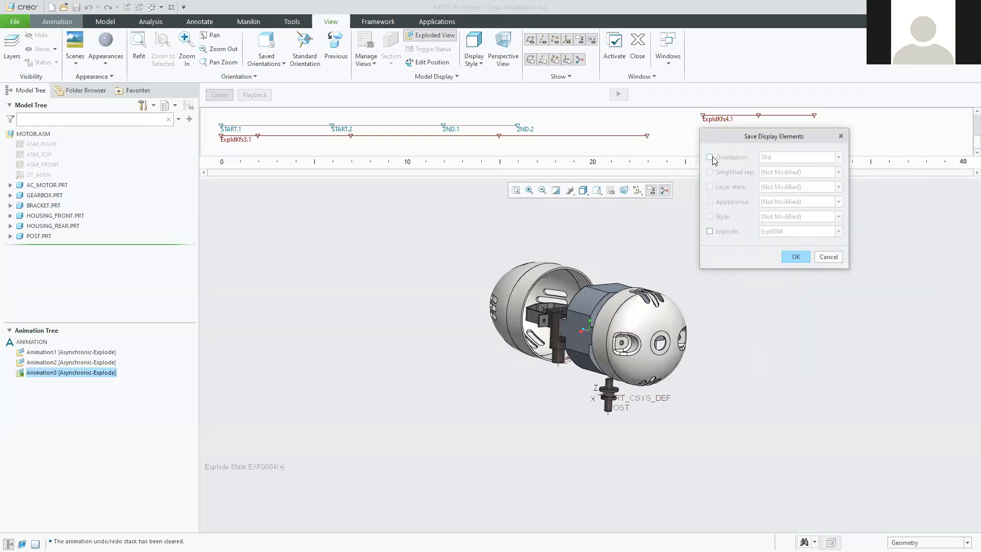
click(799, 257)
- Check the 2Nd orientation, return to 3Rd with the model turned, and try redefining 3Rd, cancelling the redefinition
click(766, 271)
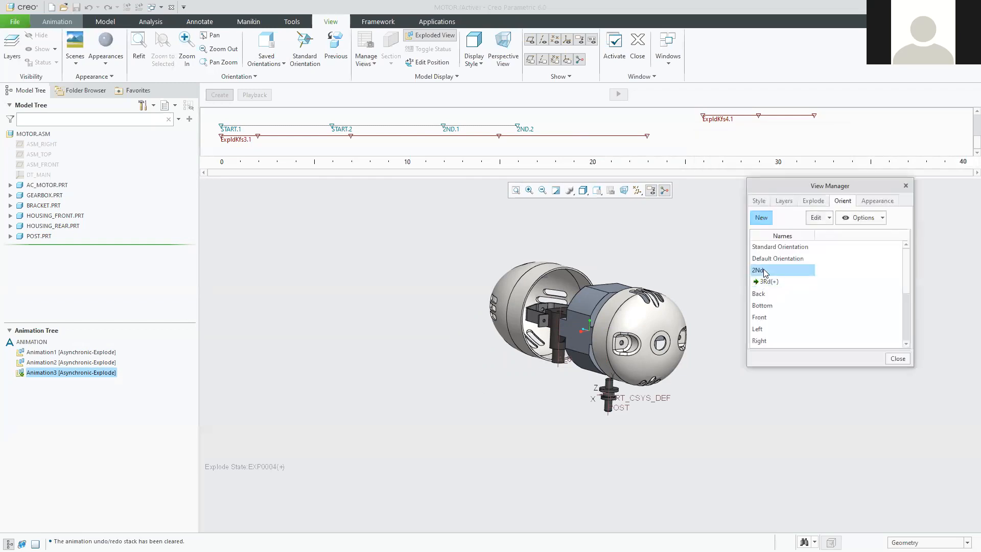
click(771, 281)
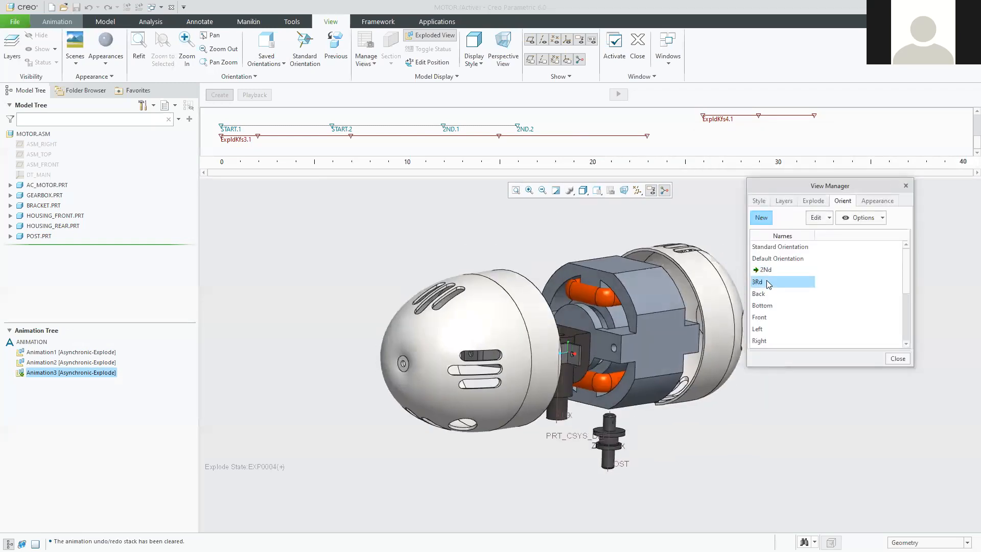
middle_drag(699, 369, 646, 354)
click(827, 220)
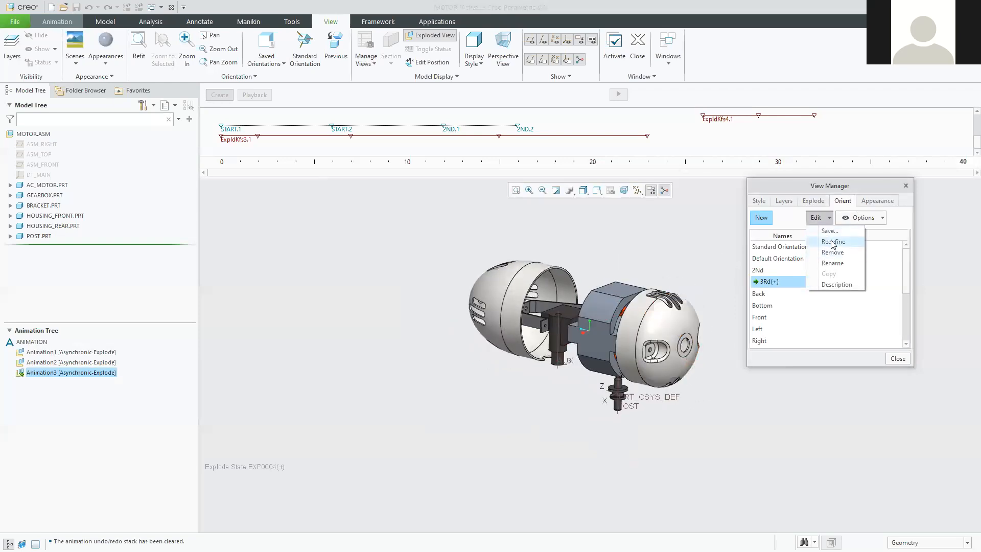
click(834, 242)
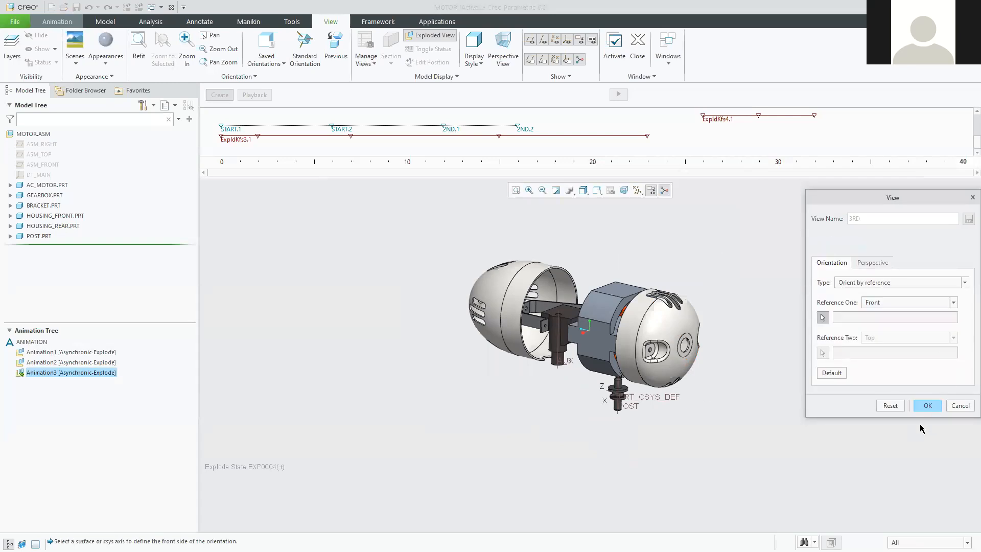
click(958, 406)
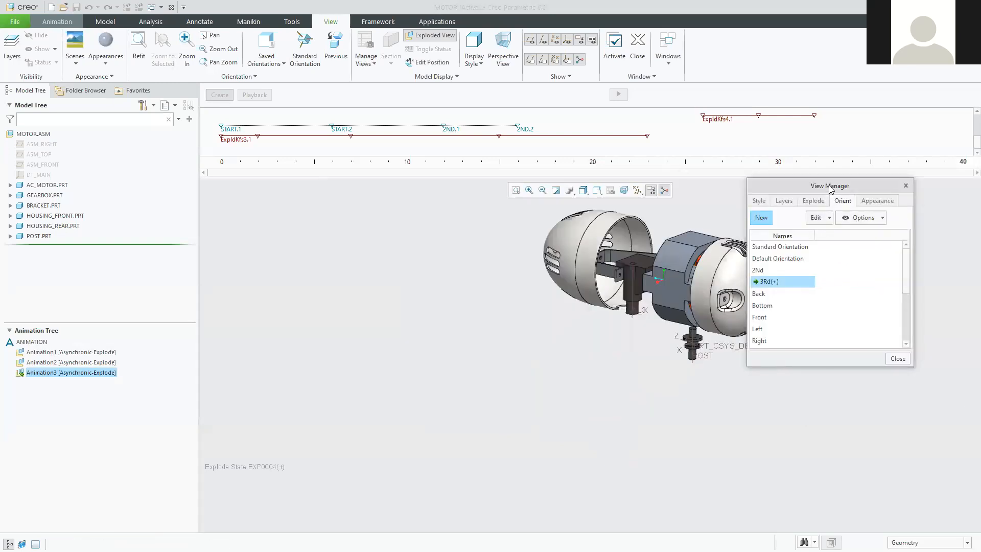
- Turn the exploded motor to an angled view from above and create a new orientation named 4thg from it
drag(846, 185, 878, 169)
click(891, 202)
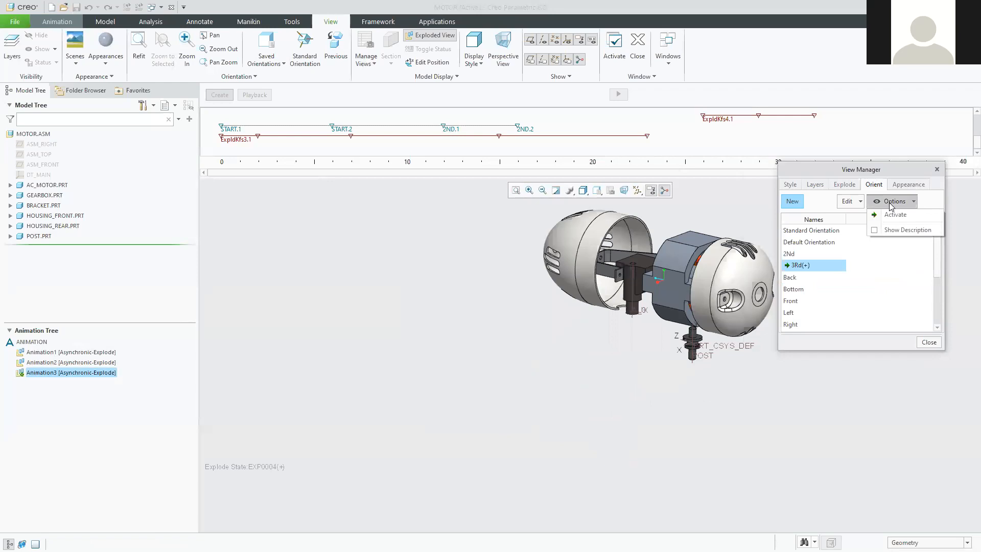
click(895, 215)
middle_drag(721, 336, 631, 365)
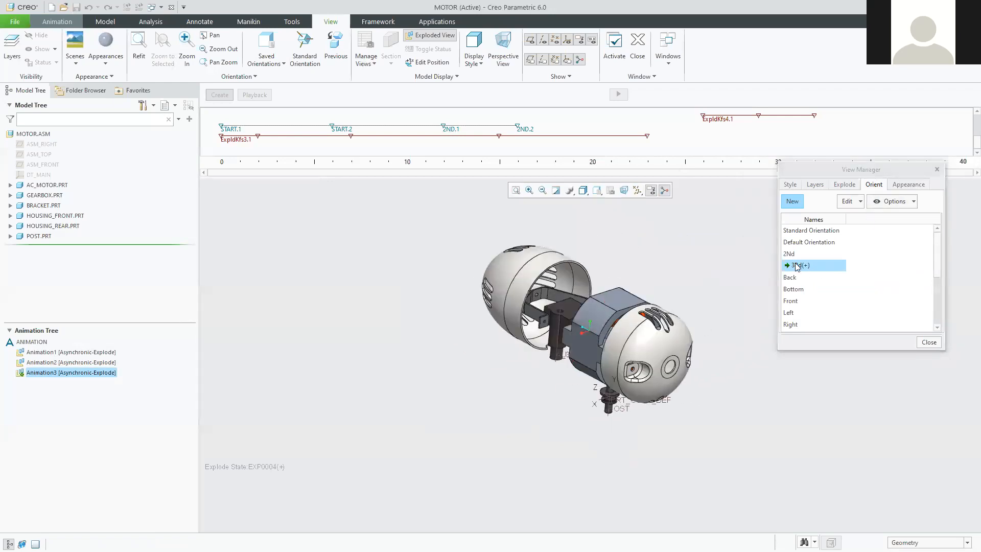
click(794, 202)
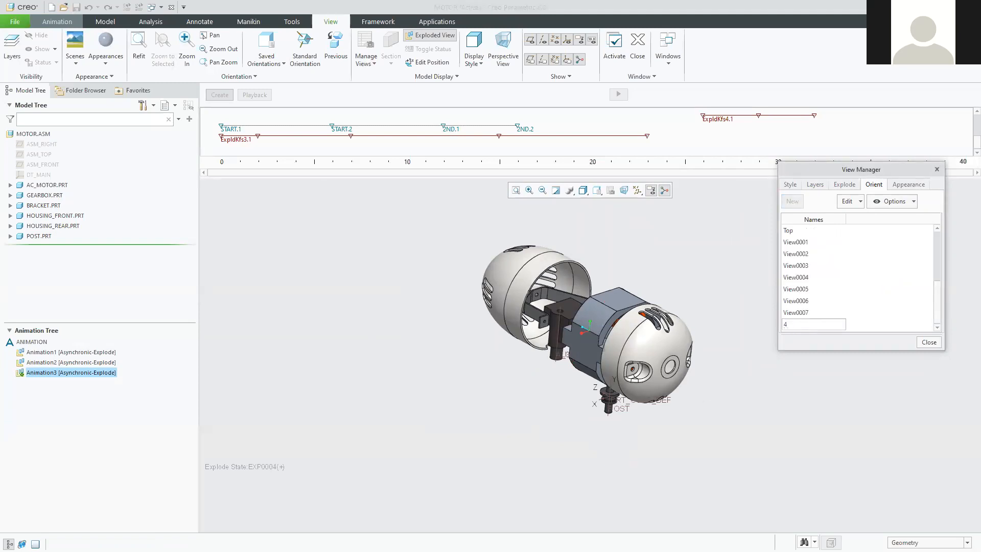
text(4thg)
key(Return)
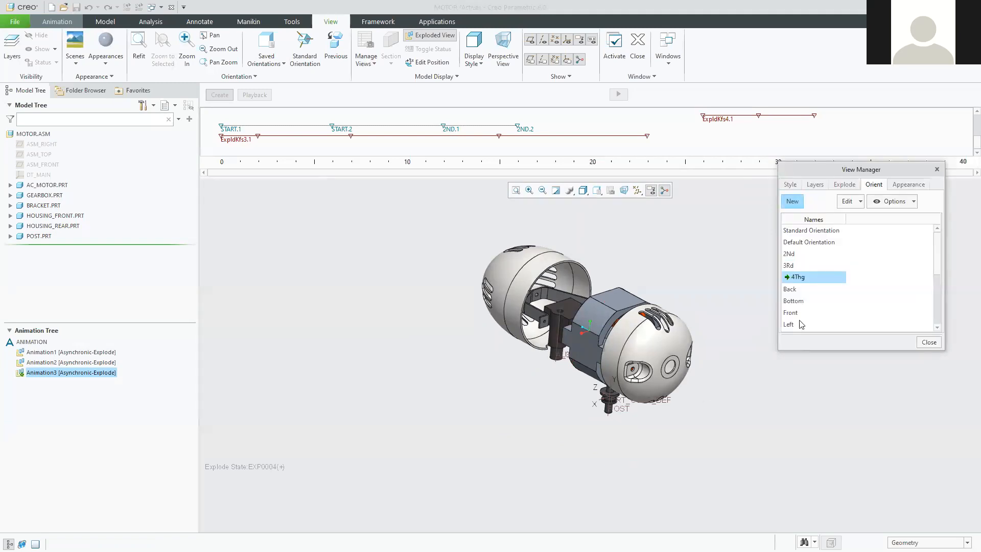
- Activate the 3Rd orientation, turn the exploded motor toward its closed housing end, and bring up the commands for 3Rd
double_click(789, 265)
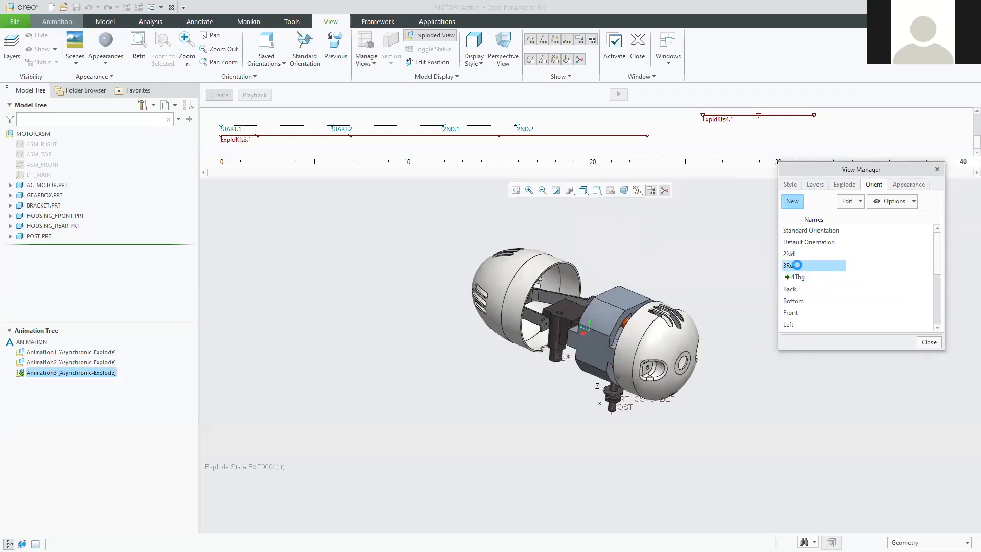
click(846, 204)
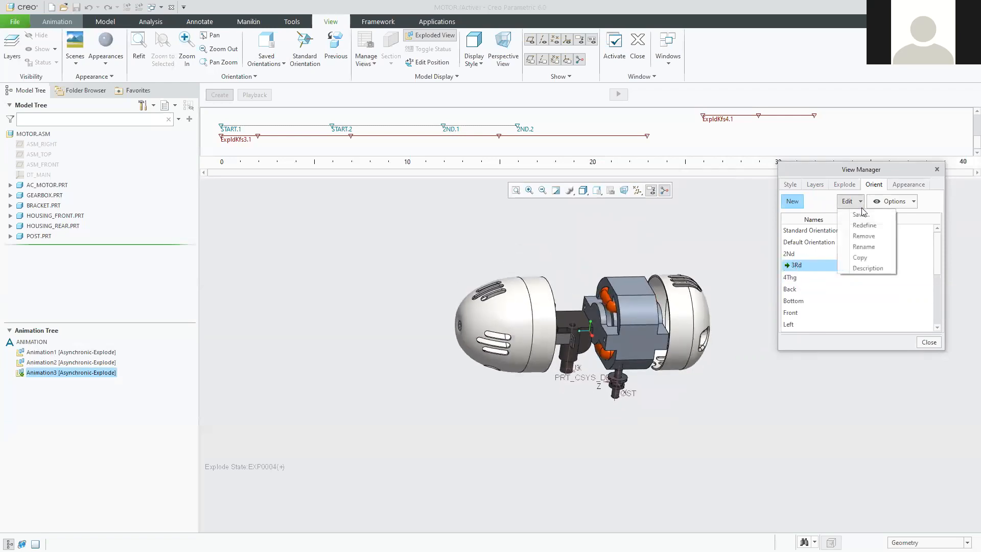
click(820, 204)
middle_drag(636, 339, 598, 327)
right_click(799, 267)
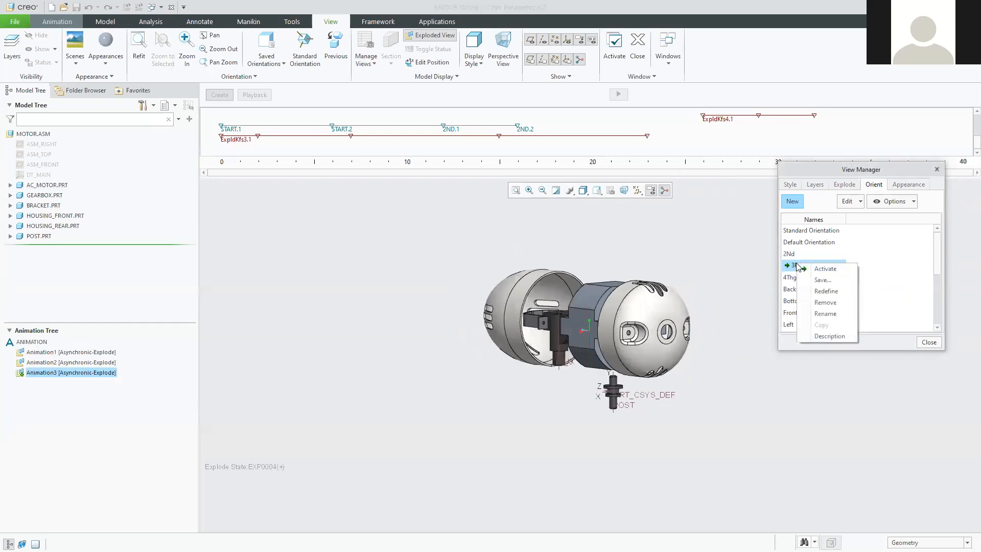
- Turn off the exploded display of the Exp0004 explode state in the View Manager
click(823, 280)
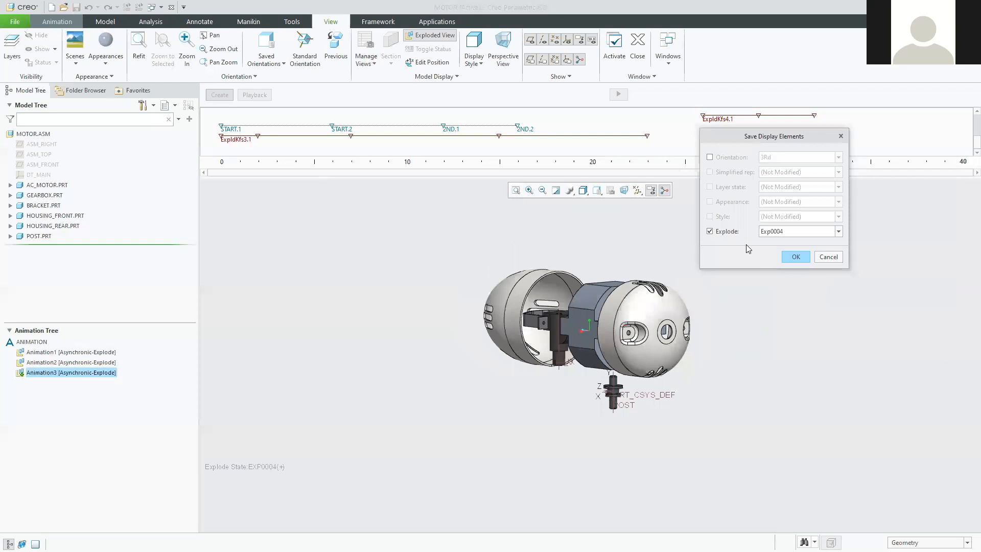
click(837, 258)
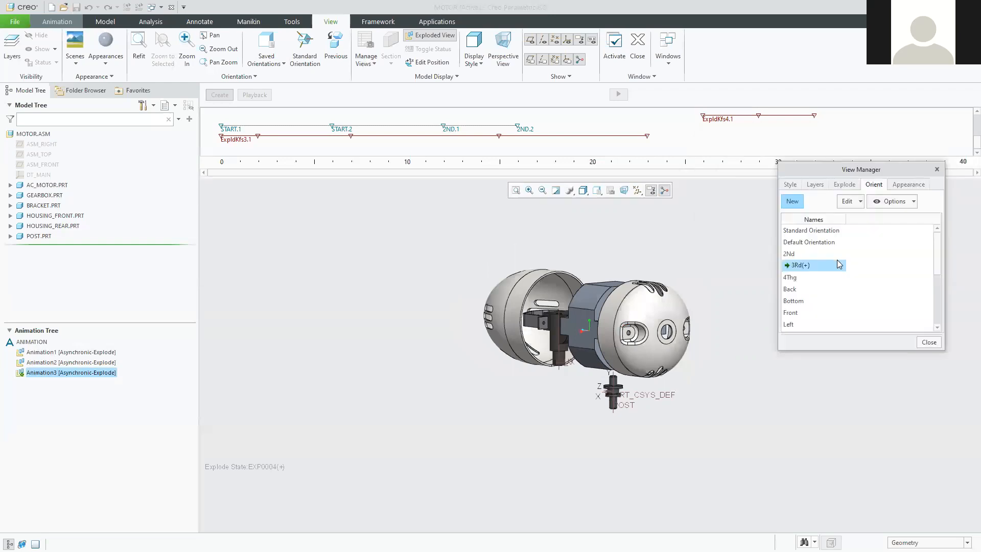
click(843, 186)
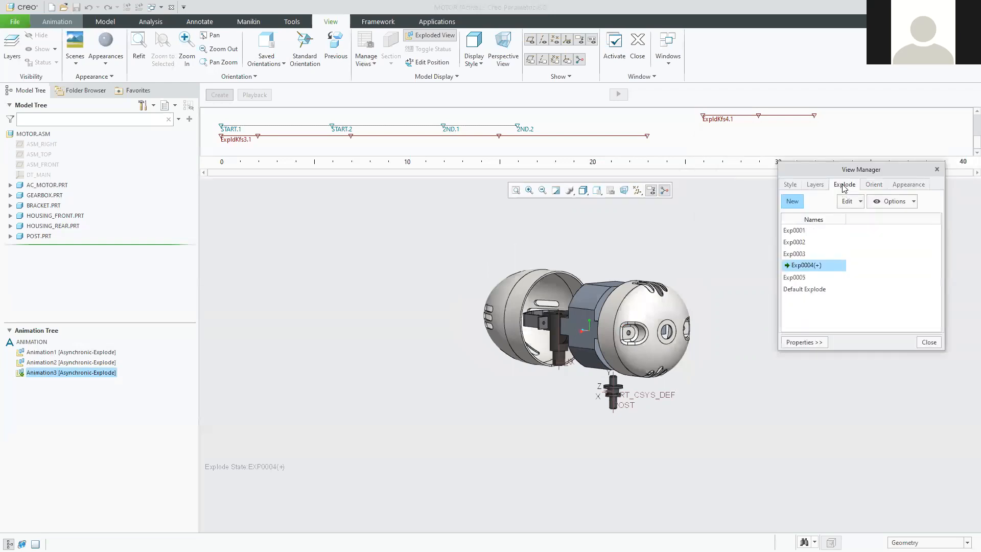
right_click(800, 266)
click(810, 363)
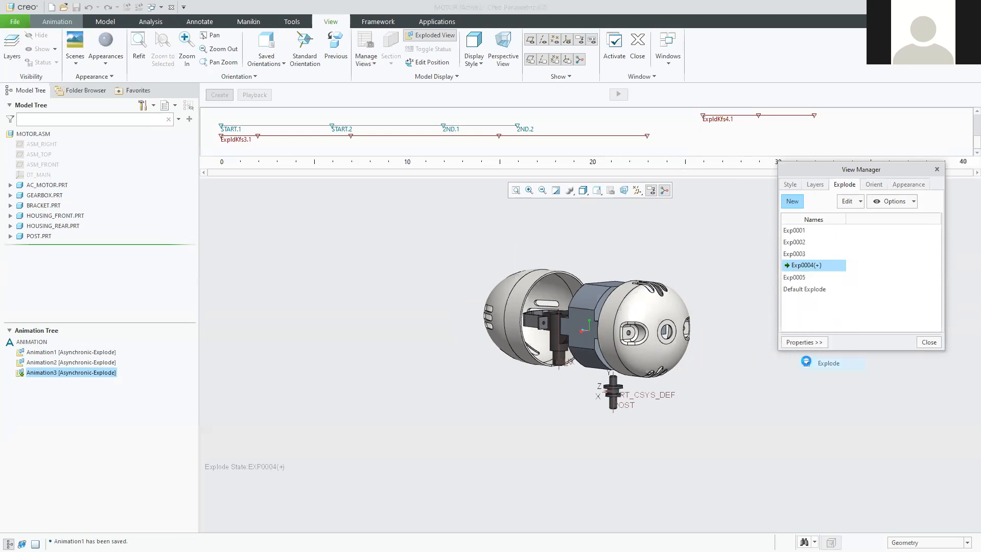
- Activate the saved orientations 2Nd and 3Rd in turn to compare their views, ending on 2Nd
click(874, 185)
right_click(800, 266)
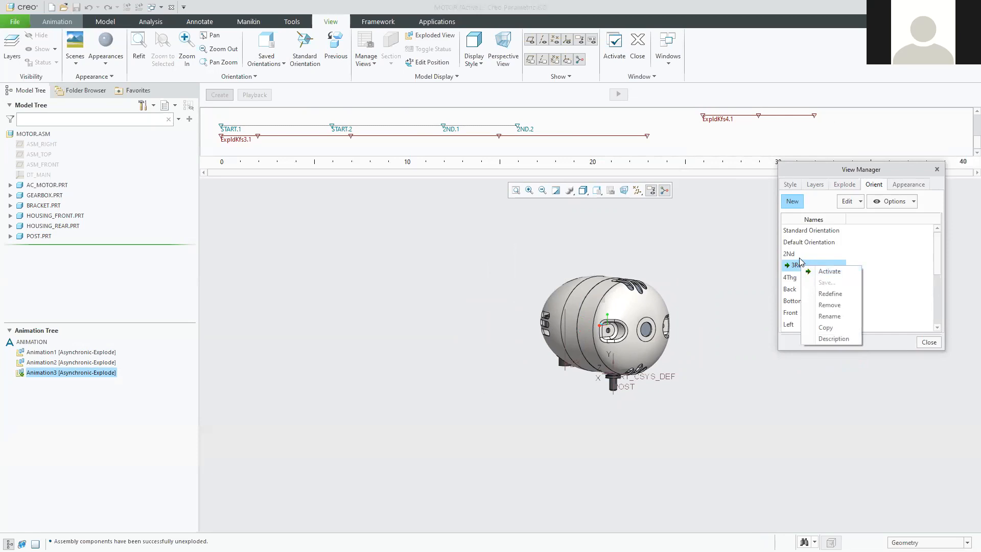
click(797, 254)
click(797, 255)
double_click(789, 254)
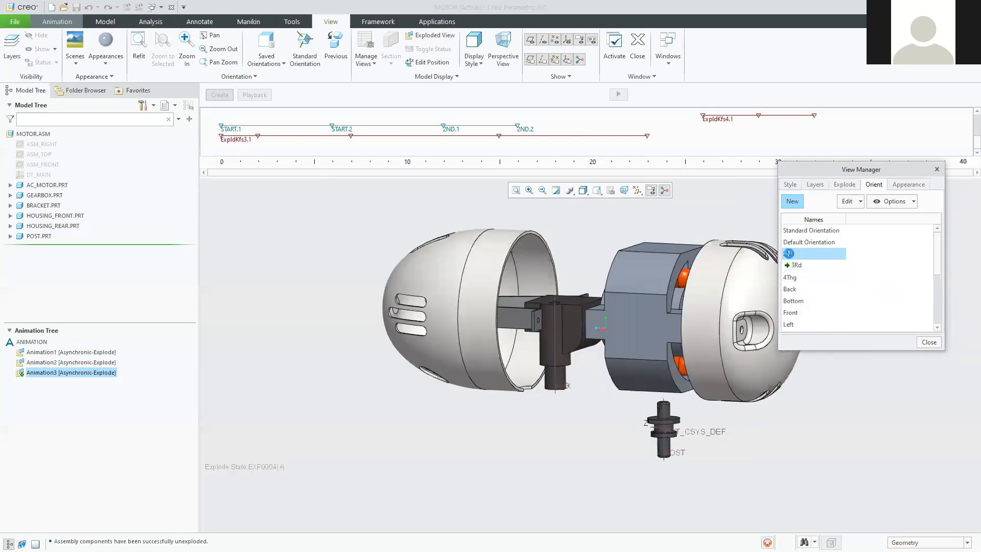
double_click(794, 264)
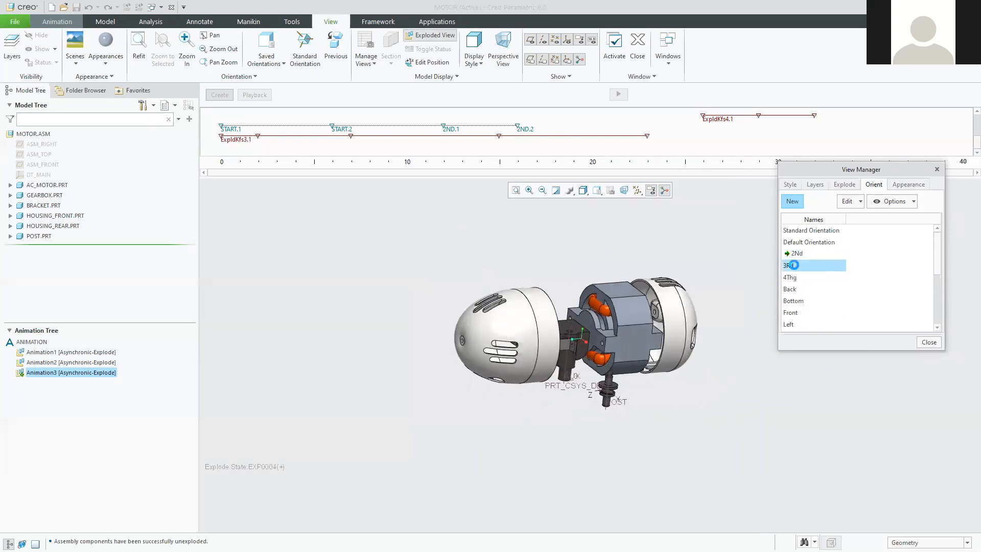
double_click(791, 254)
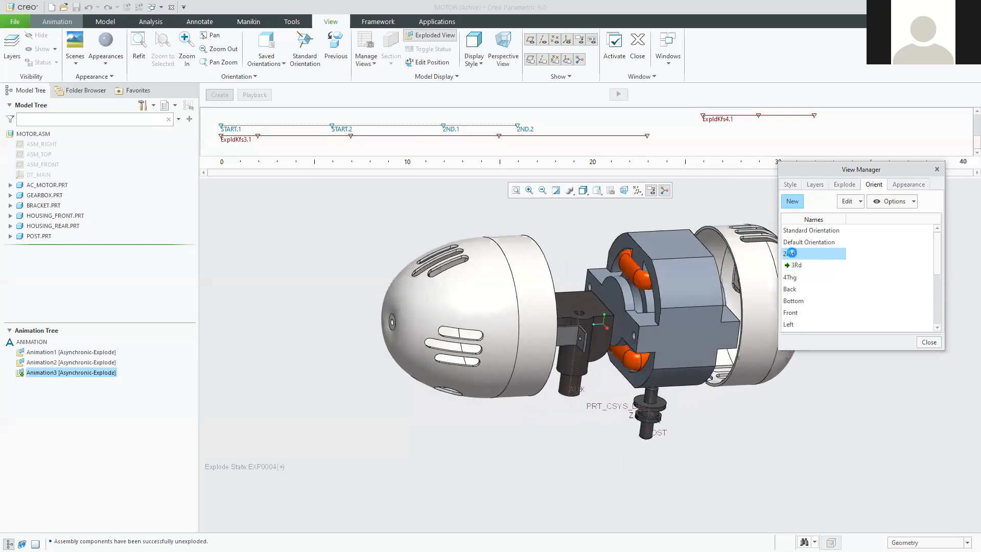
- Unexplode the assembly by switching off Explode for the Exp0004 state again
click(845, 186)
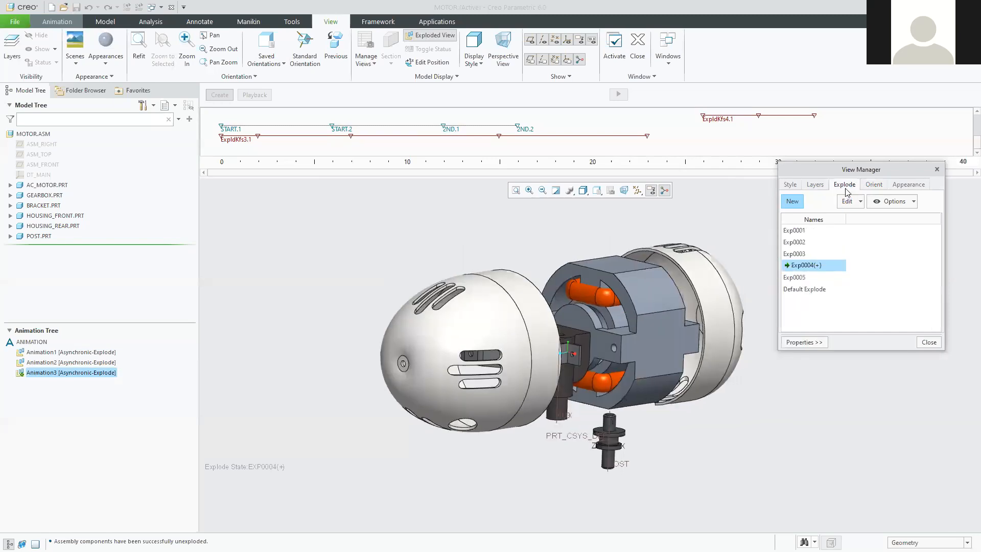
right_click(806, 268)
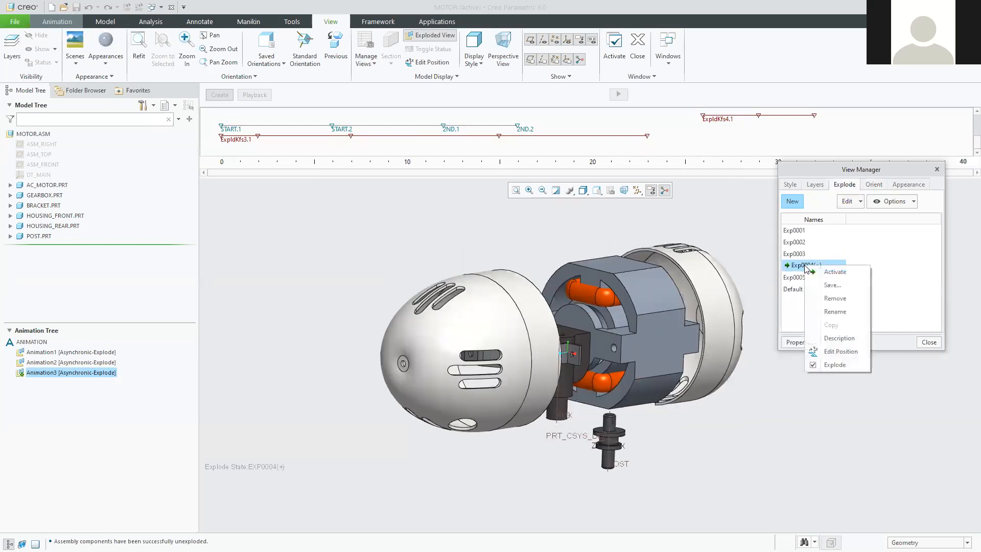
click(814, 366)
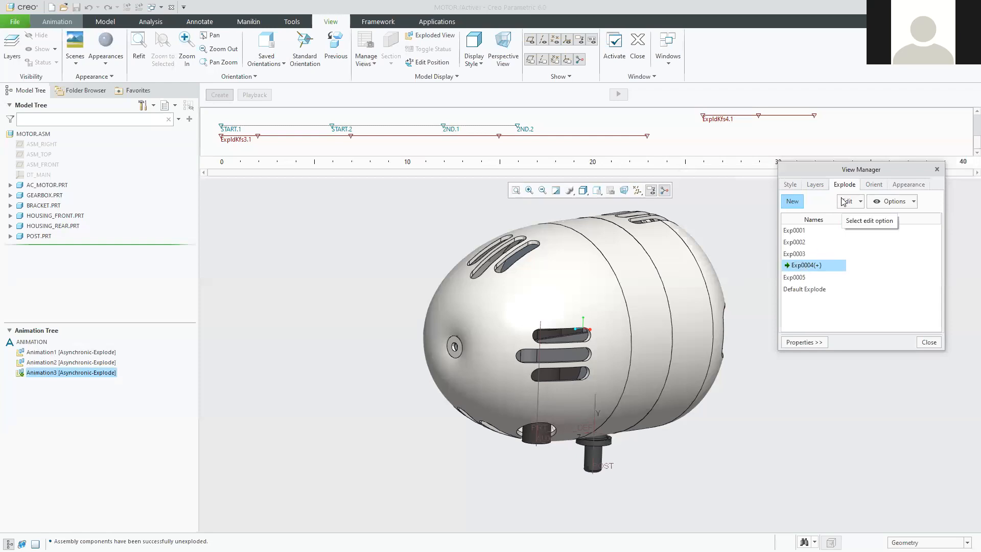
right_click(814, 262)
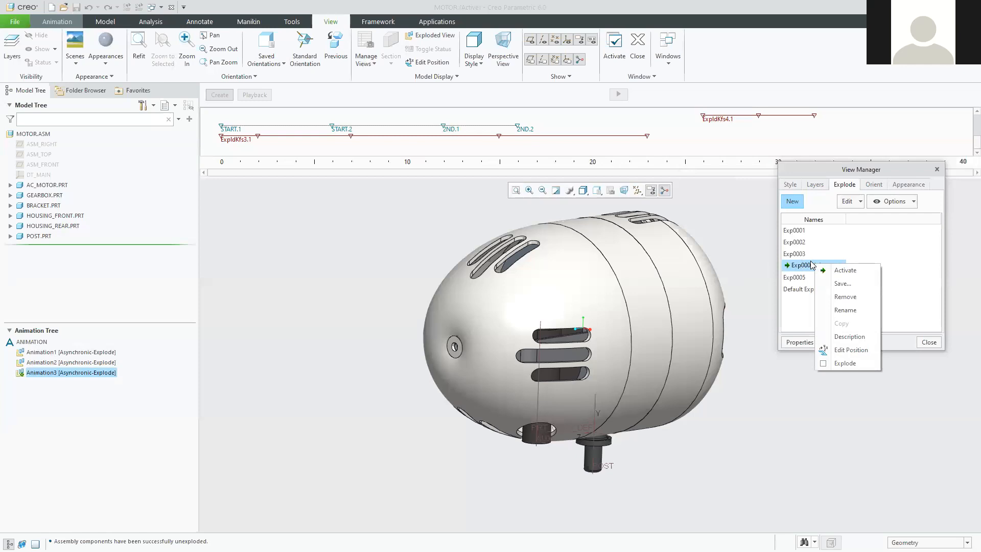
key(Escape)
- Activate the 2Nd orientation again and try to save the display elements with the explode state excluded
click(874, 184)
right_click(796, 254)
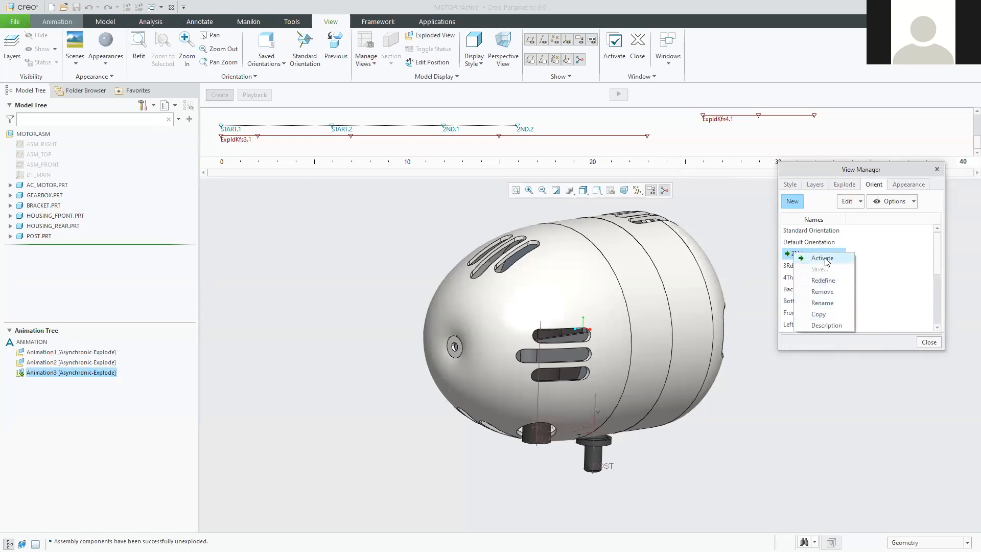
click(814, 258)
right_click(798, 255)
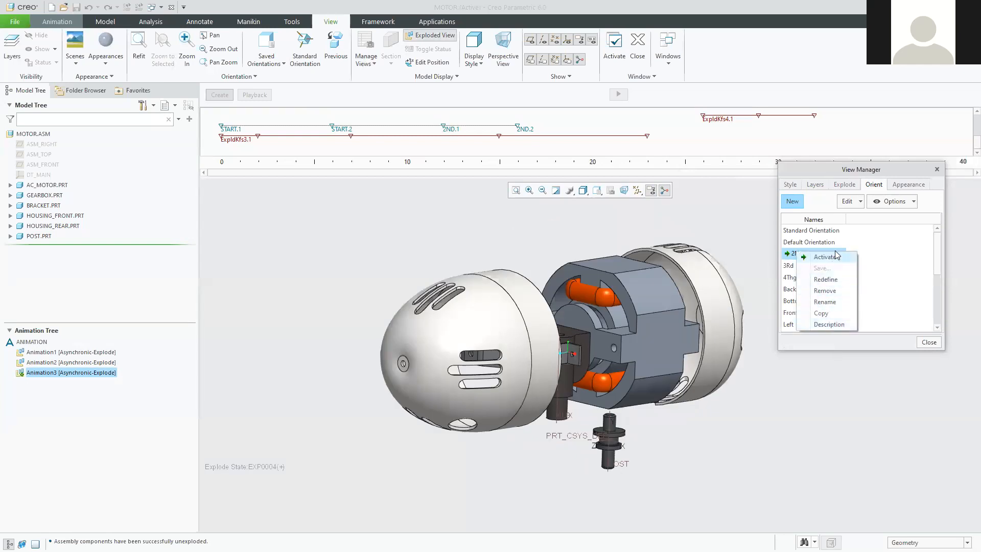
click(852, 203)
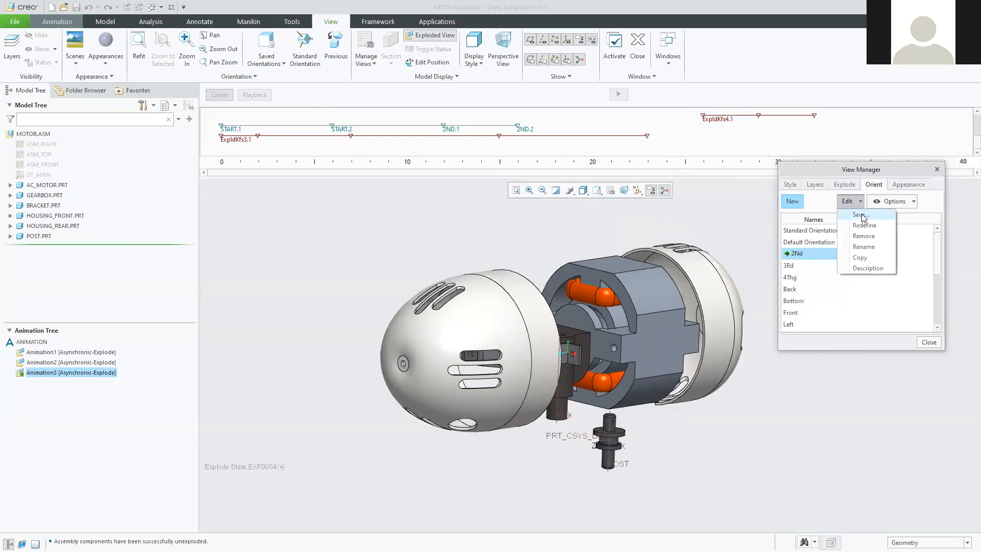
click(861, 215)
click(709, 231)
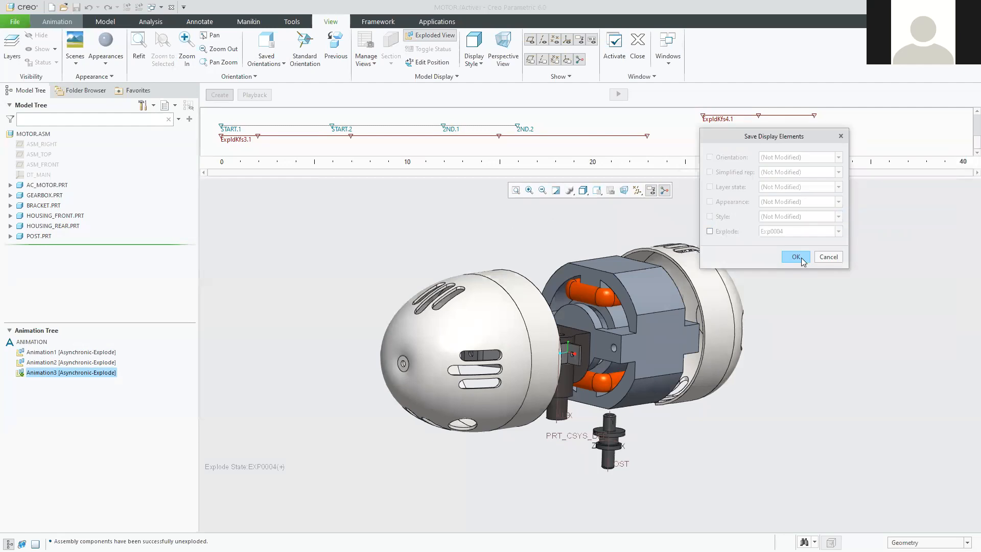
click(830, 260)
- Unexplode the assembly in the Exp0004 state and save the modified state under the name Exp0004
click(844, 184)
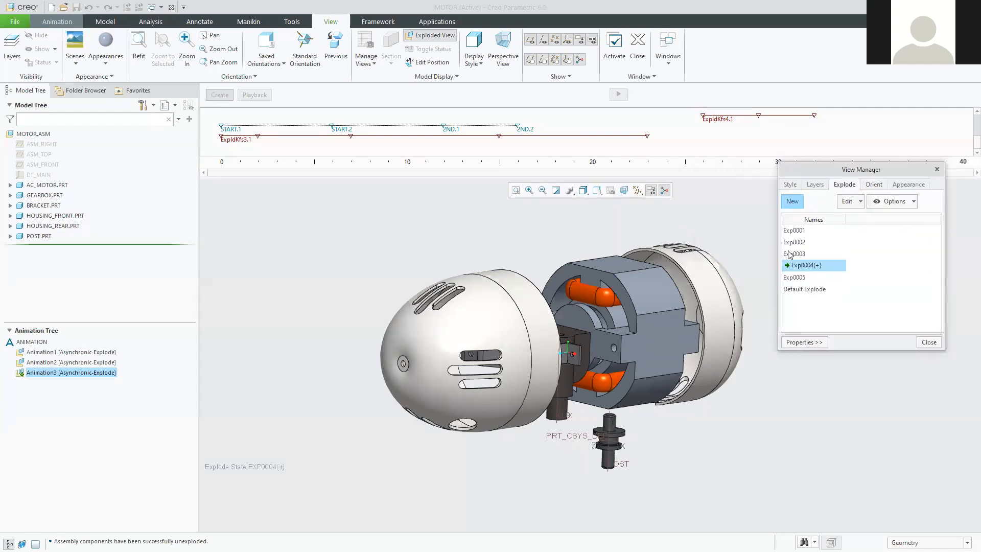
right_click(793, 267)
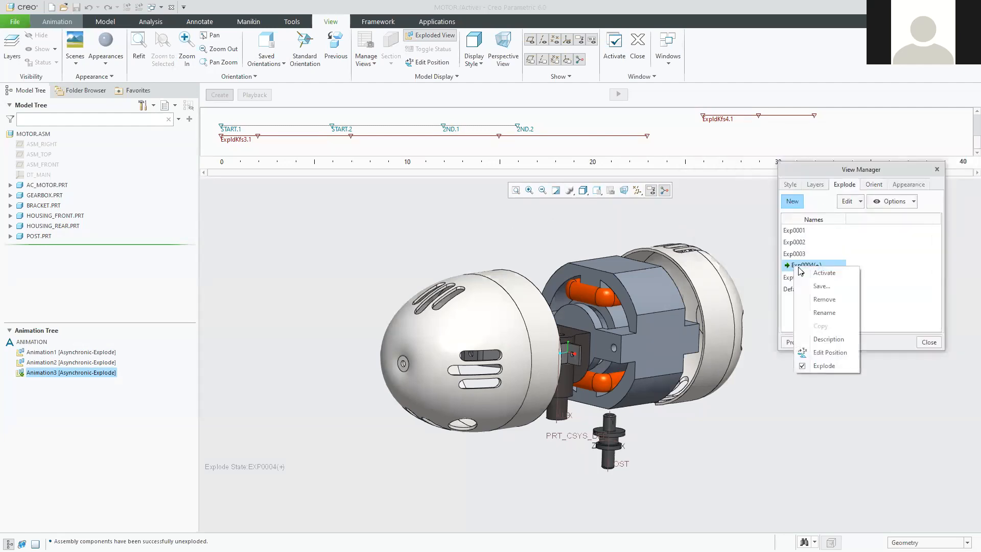
click(825, 366)
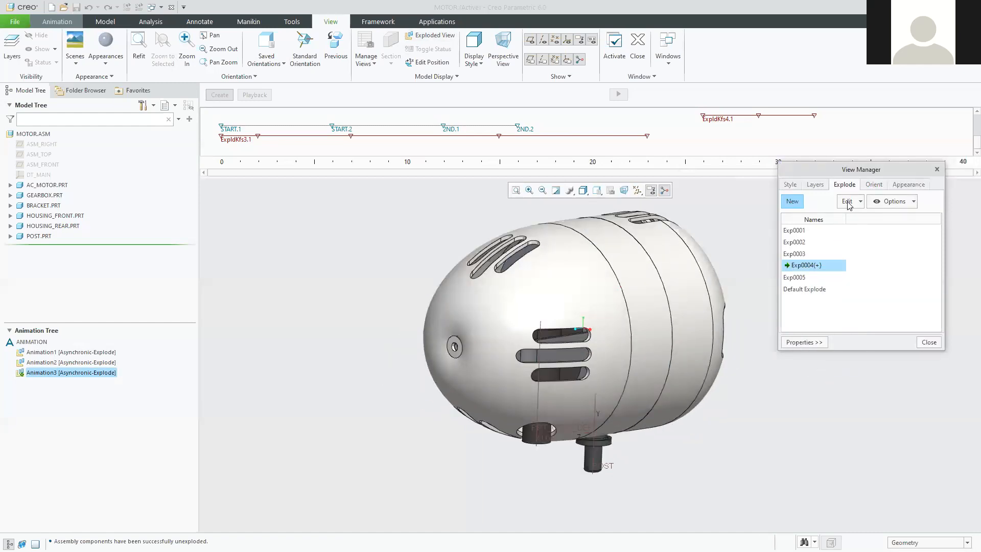
right_click(806, 266)
click(830, 285)
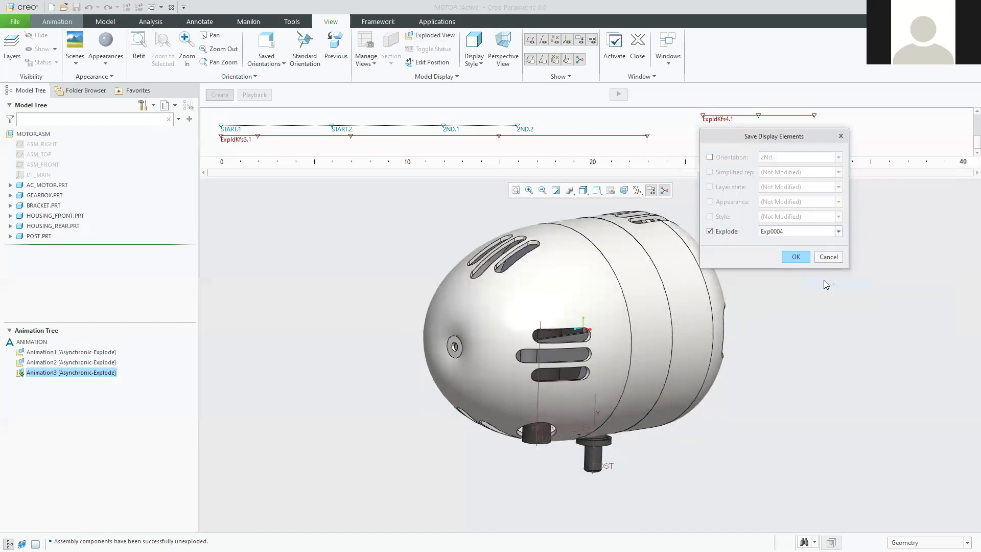
click(796, 257)
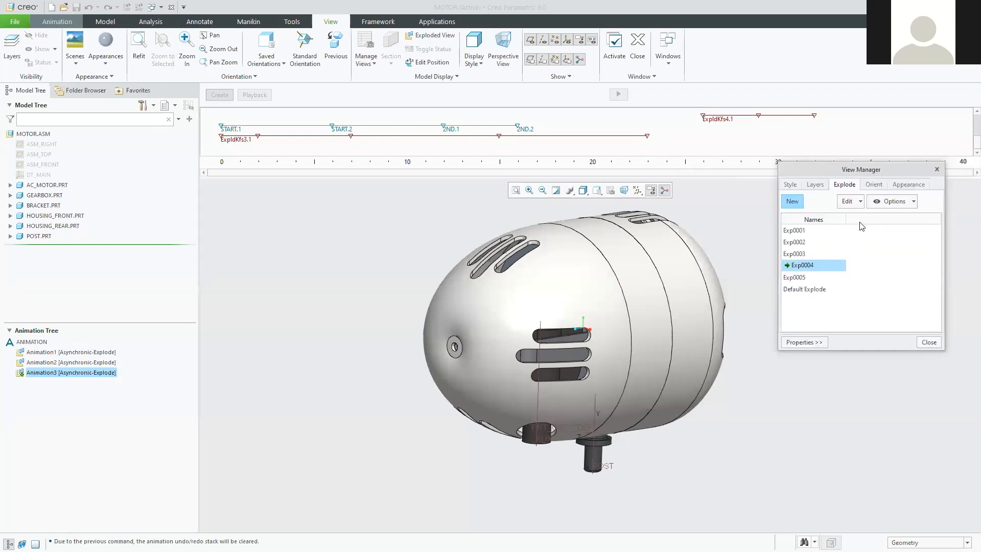
- Activate the 3Rd and 4Thg orientations to check their views, and close the View Manager
click(850, 202)
click(873, 186)
click(790, 265)
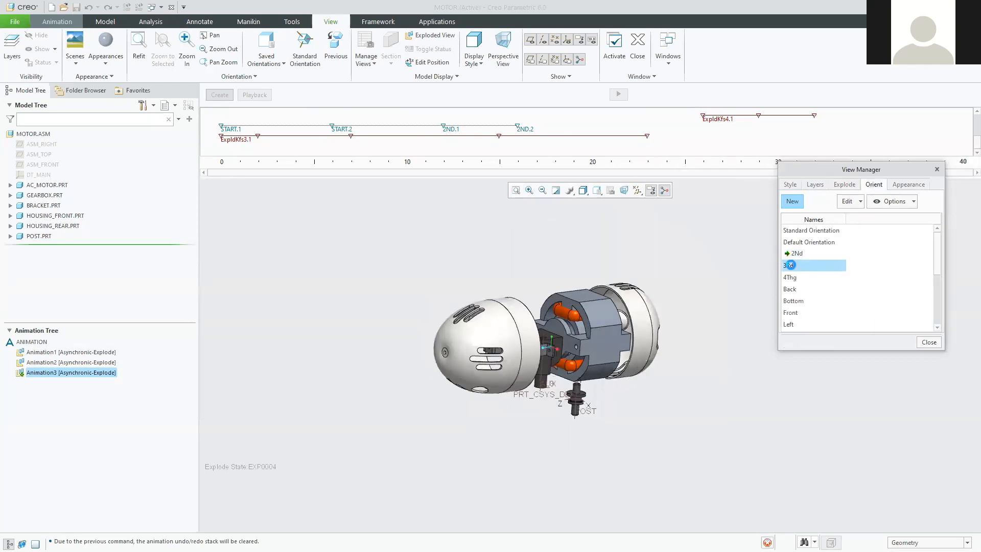
click(793, 278)
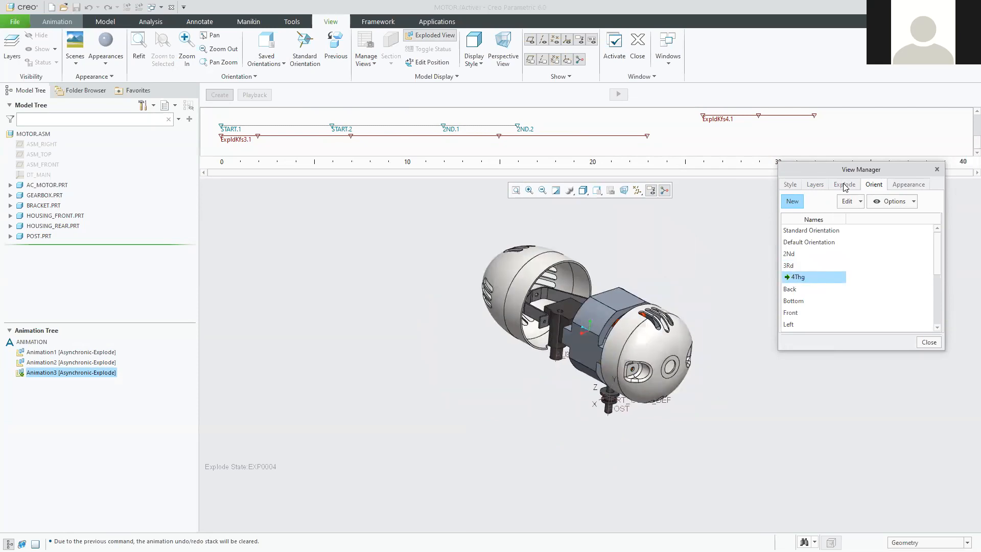
right_click(798, 276)
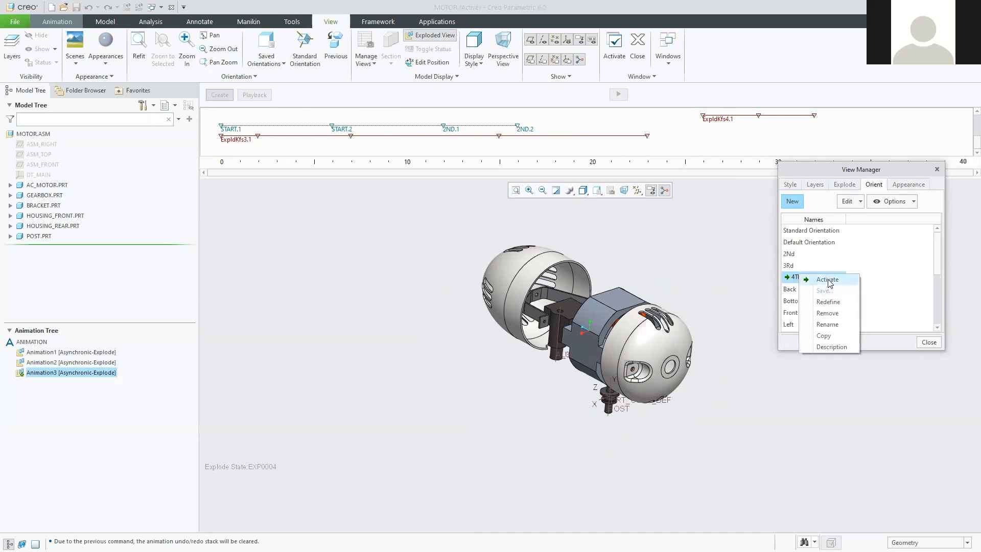
click(466, 448)
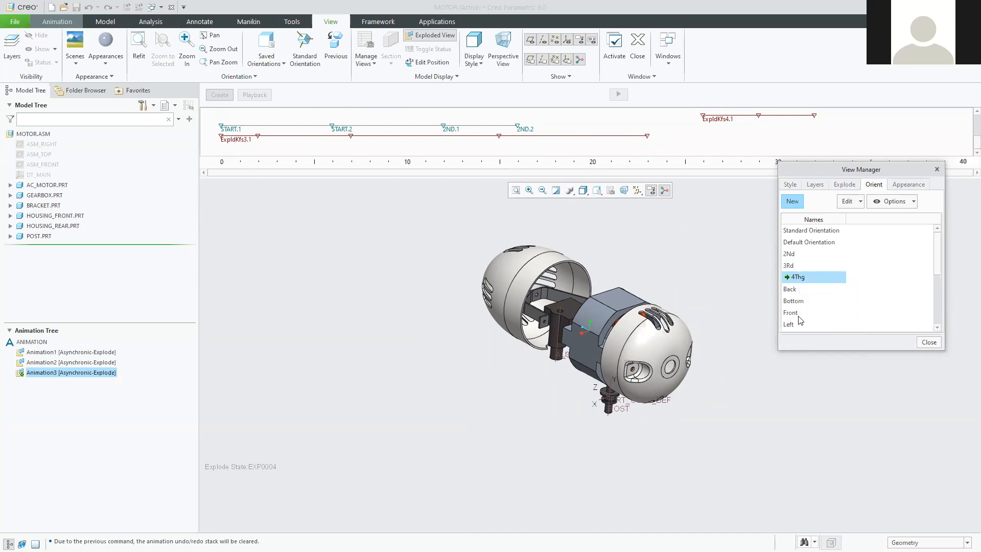
click(929, 342)
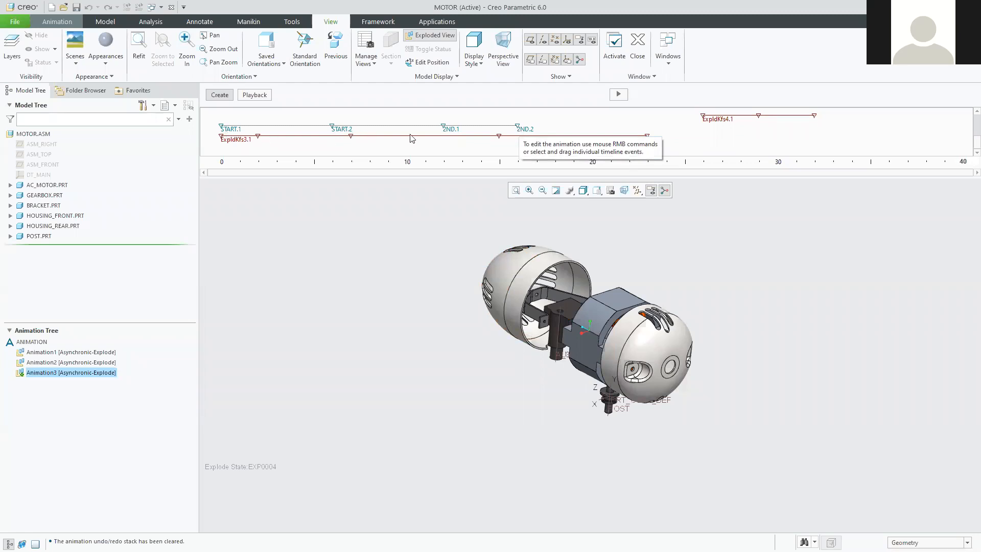
- Change the 2ND.1 view event on the timeline to the 4THG view at a time of 20 after Start
click(445, 126)
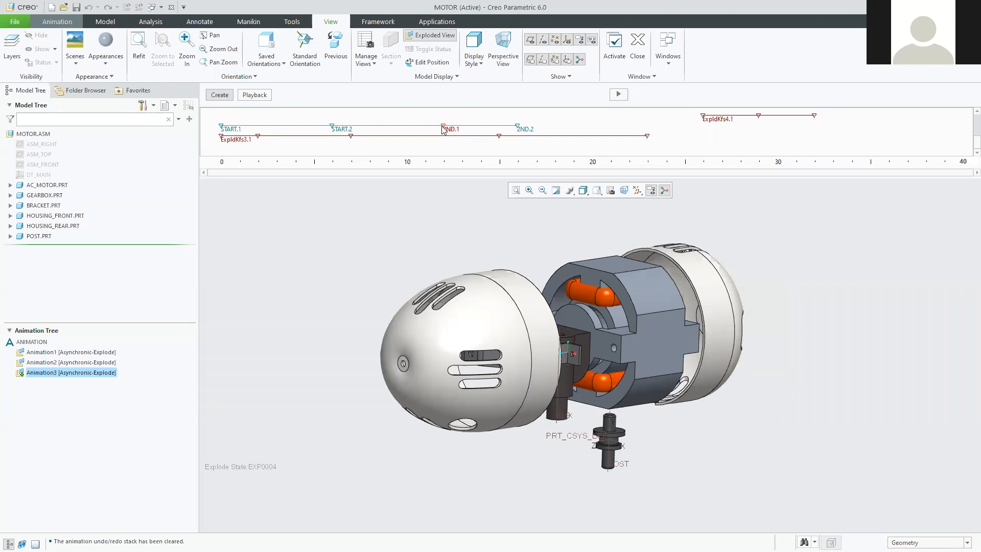
right_click(444, 126)
click(476, 134)
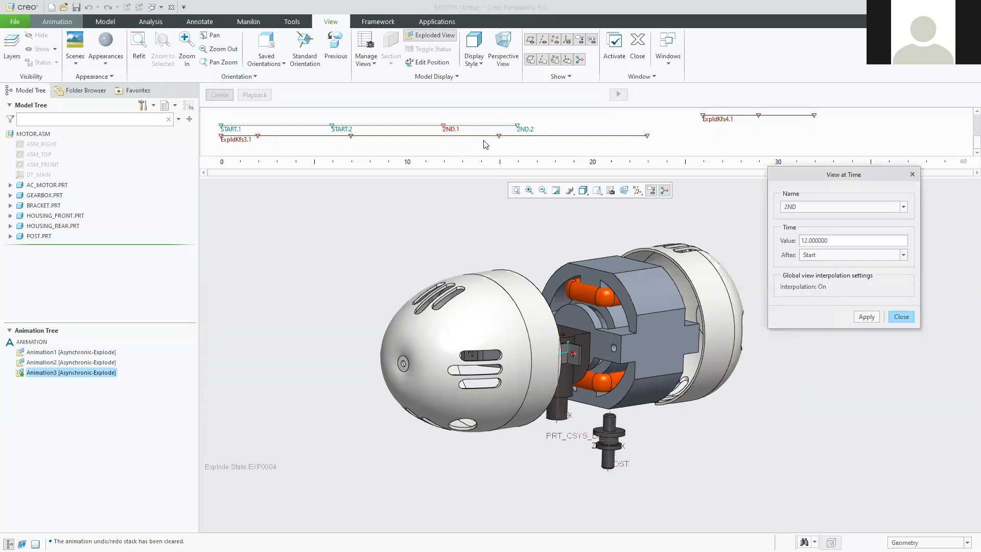
click(819, 210)
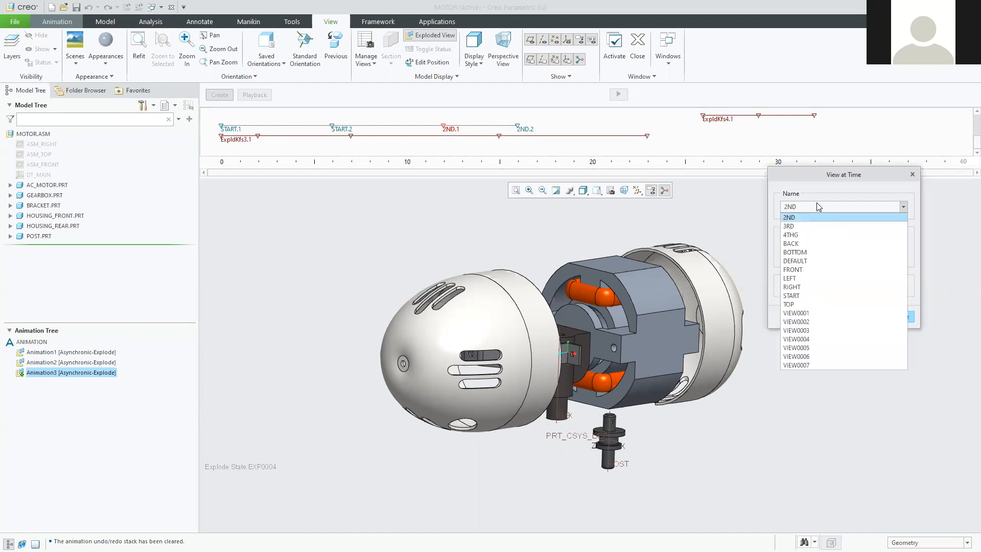
click(806, 235)
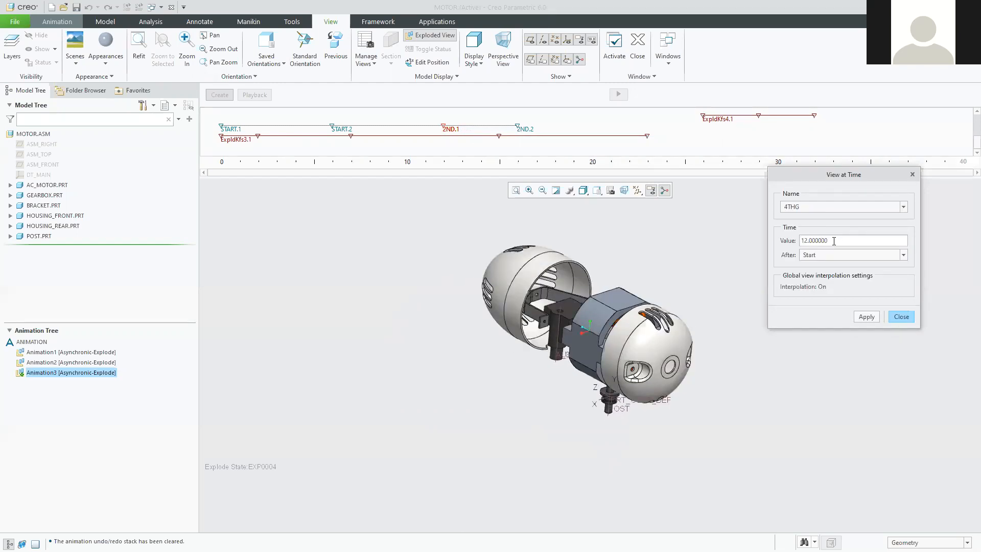
drag(834, 240, 792, 242)
text(20)
click(867, 317)
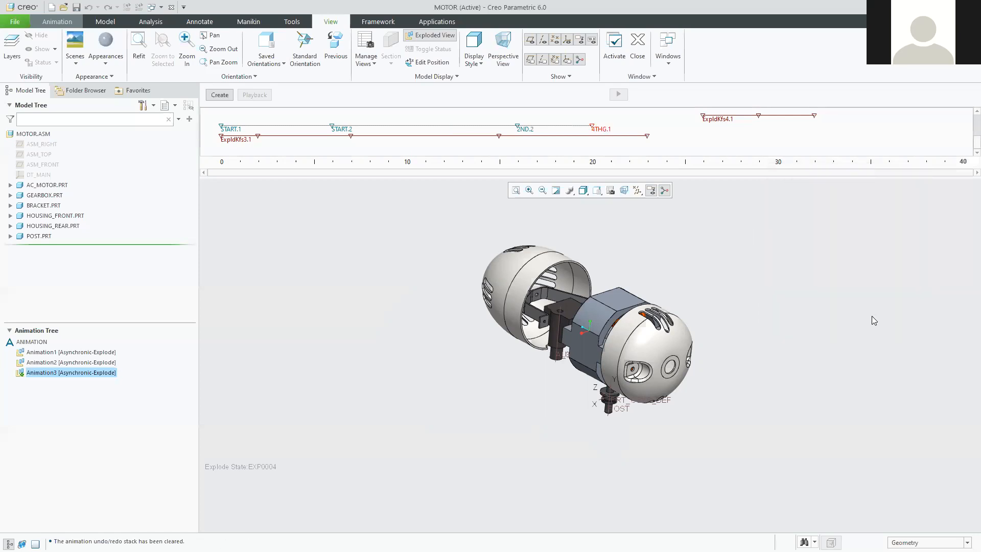
- Play the animation with temporary explode state removal, and review the settings of the 4THG.1 and 2ND.2 view events
click(620, 96)
click(418, 263)
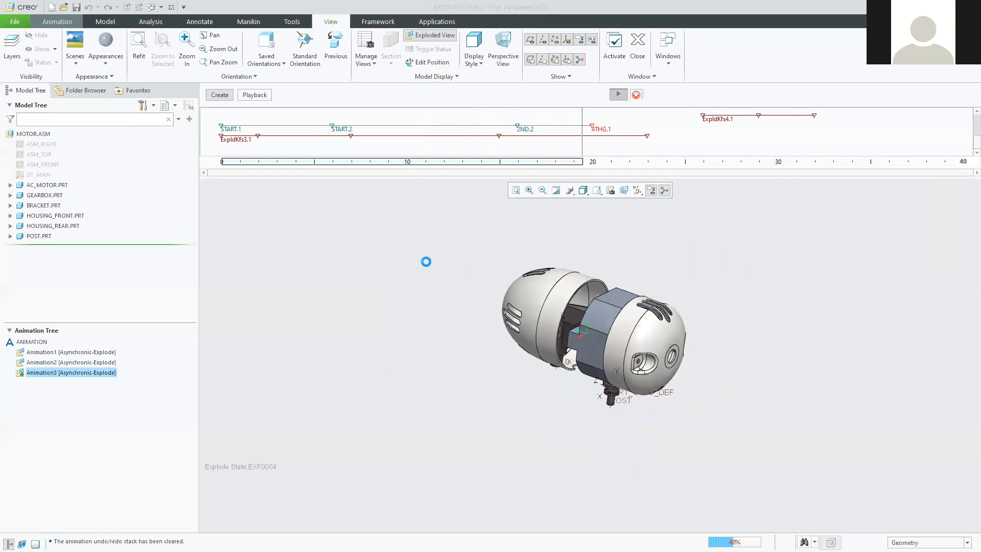
double_click(596, 130)
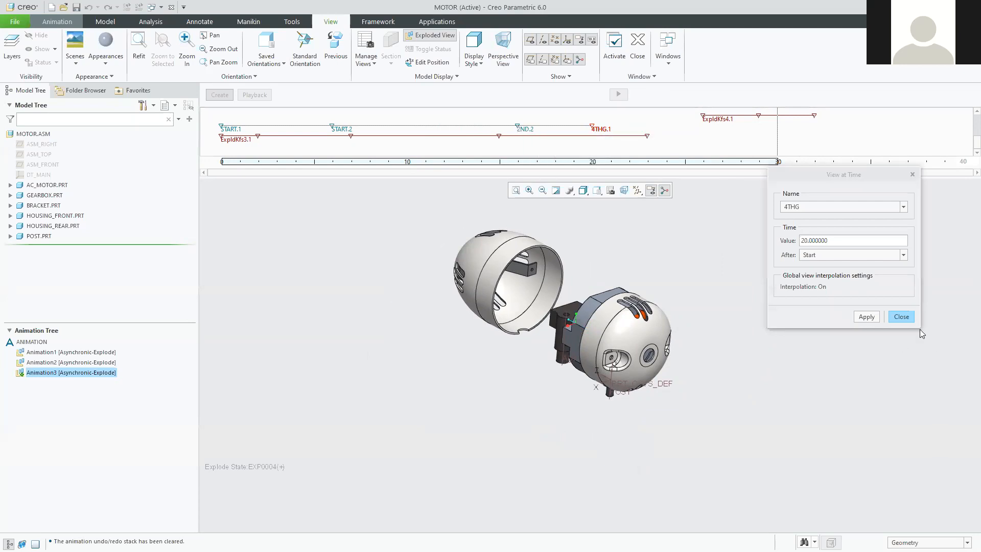
click(901, 316)
click(519, 129)
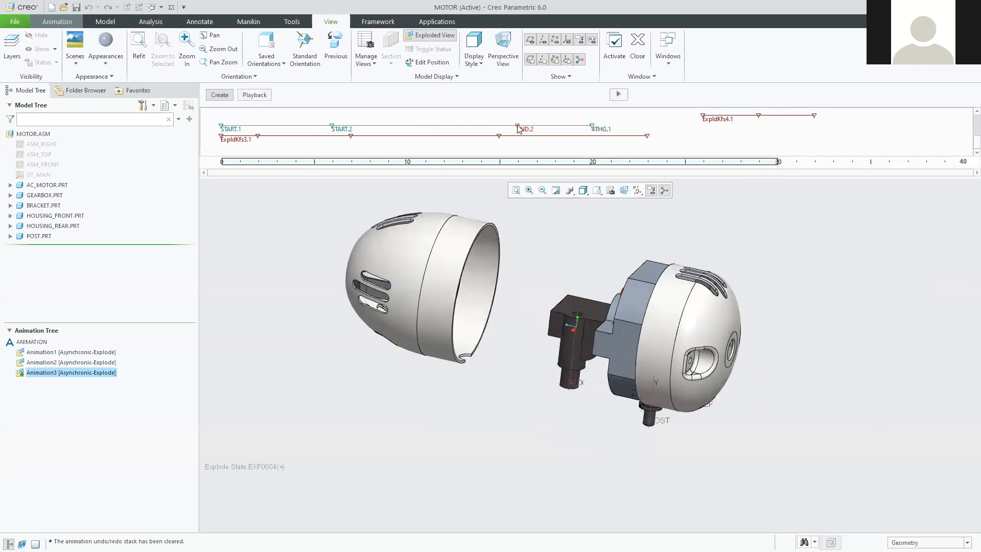
double_click(519, 129)
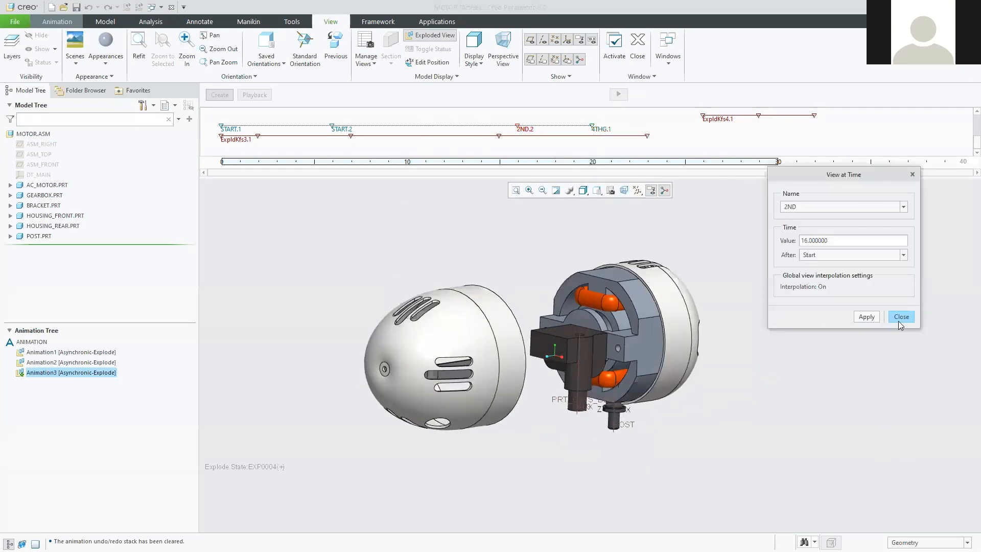
click(900, 322)
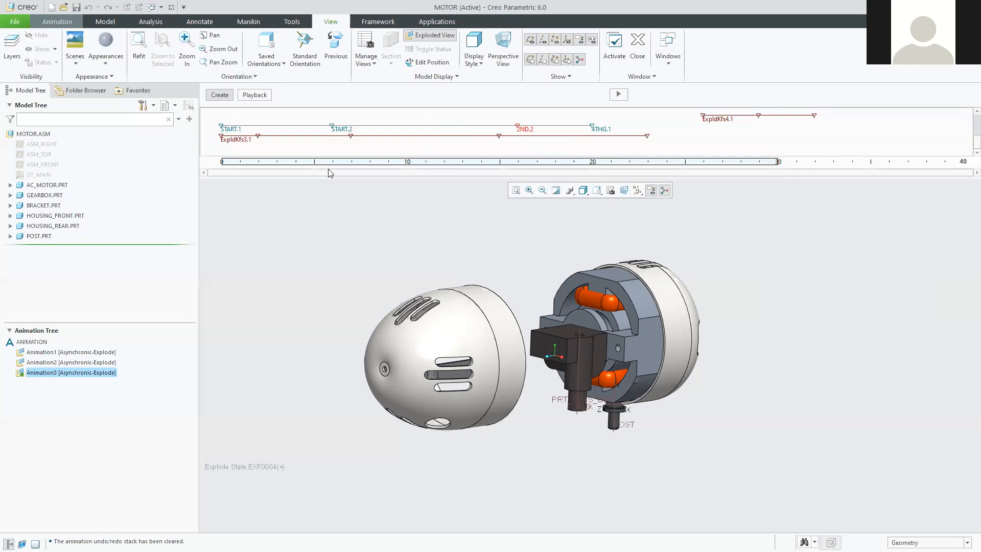
- Add a transparency event for the front and rear housings with transparency 0 at a time of 0 after Start
click(56, 23)
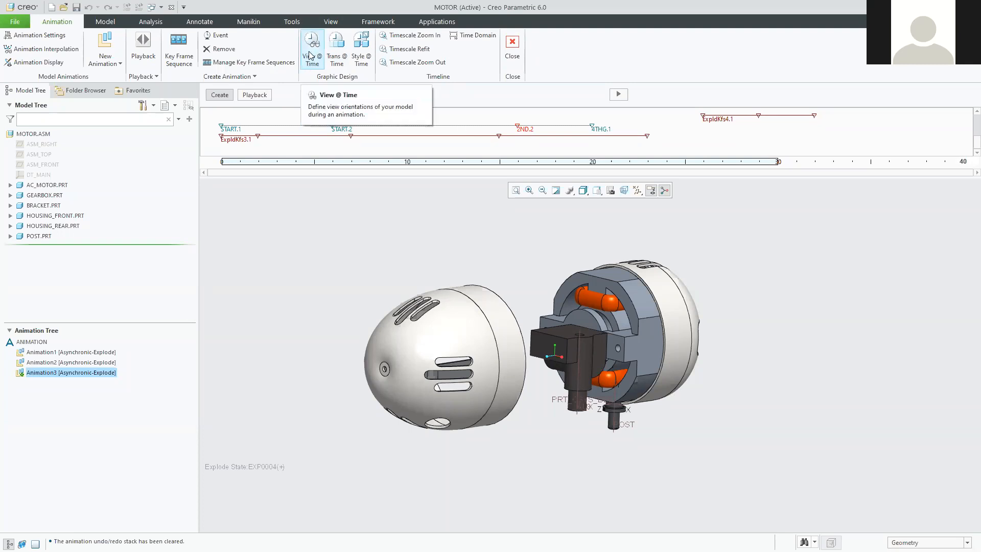
click(337, 51)
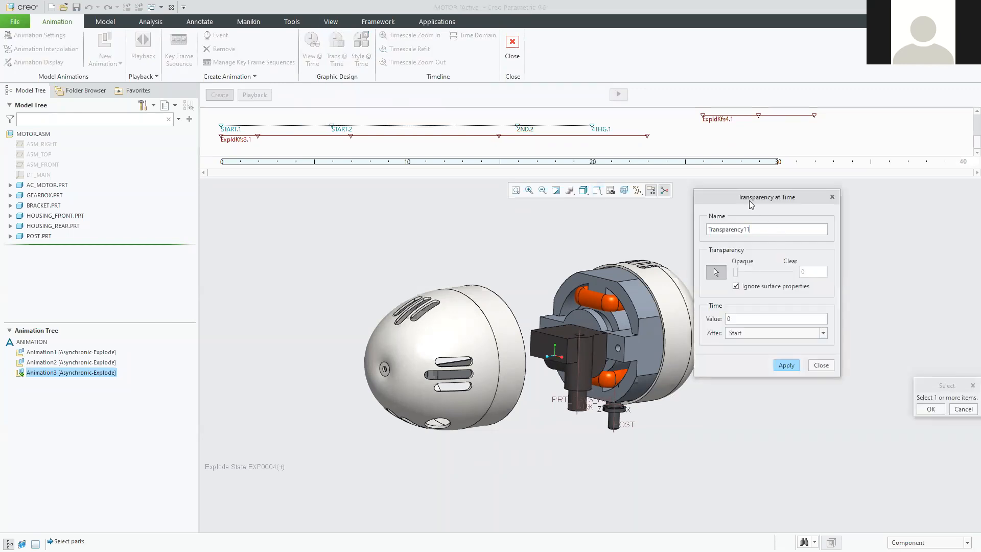
drag(756, 204, 799, 196)
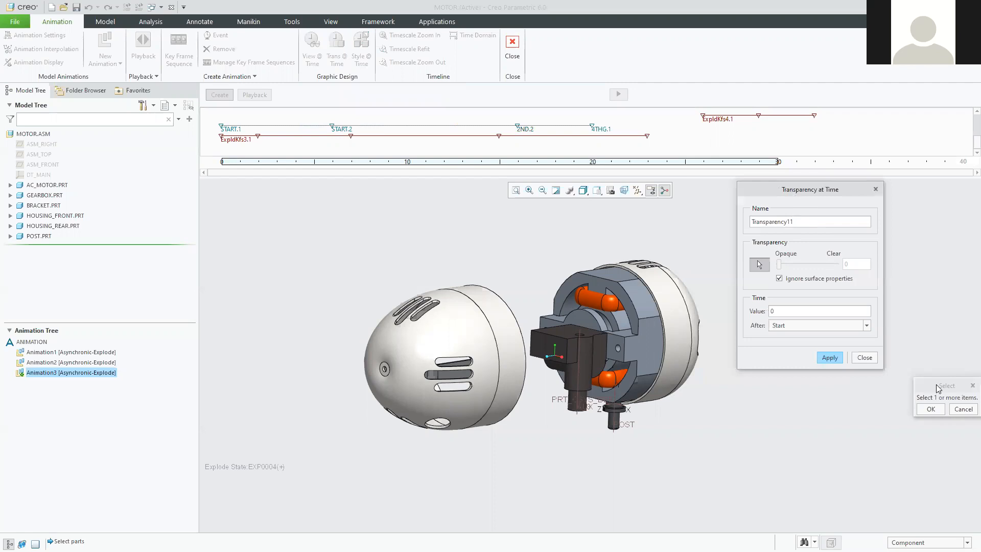
drag(934, 385, 914, 363)
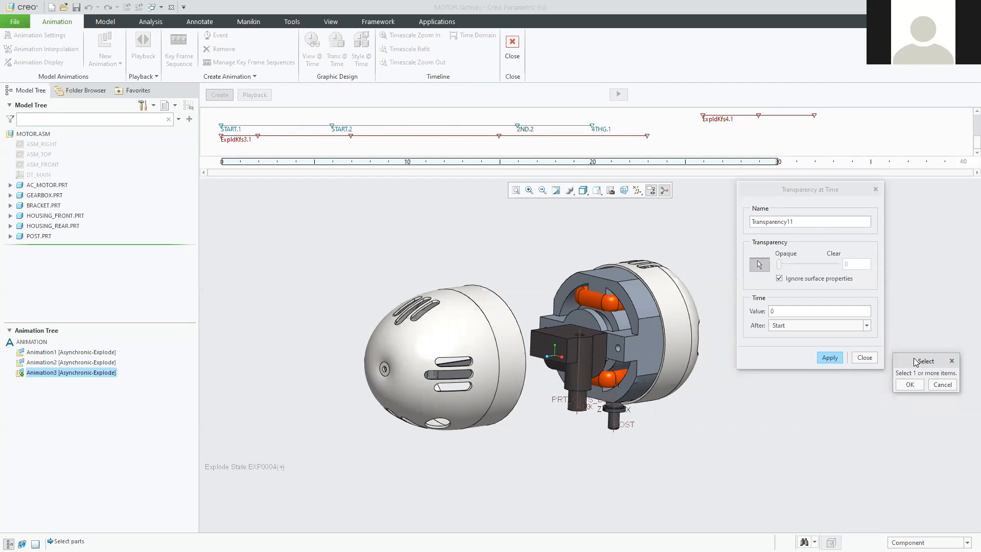
drag(915, 361, 918, 368)
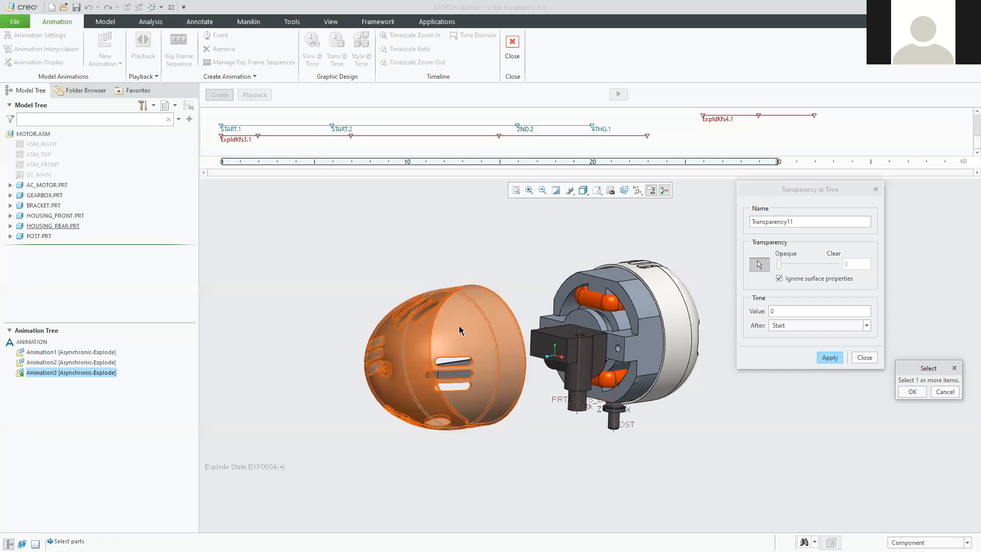
click(460, 330)
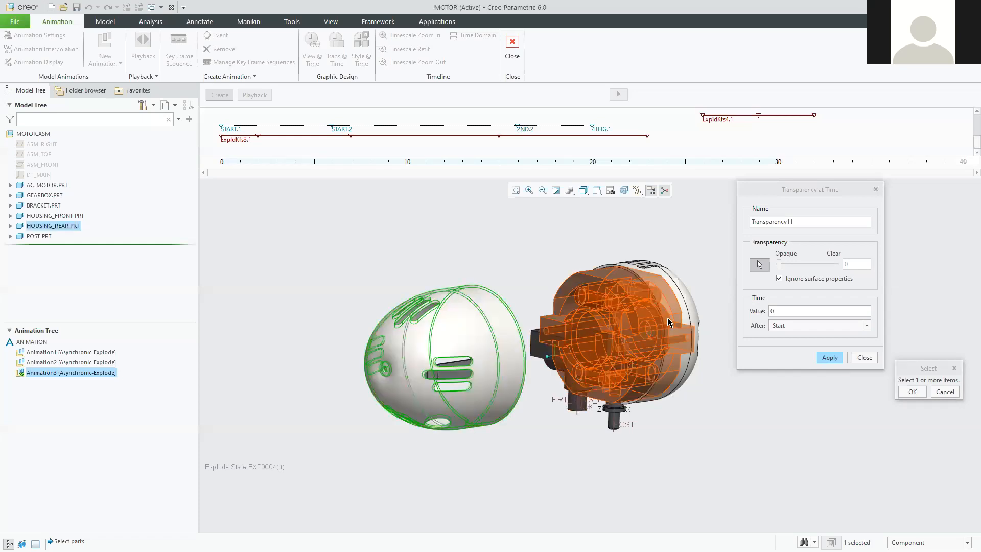
ctrl+click(674, 293)
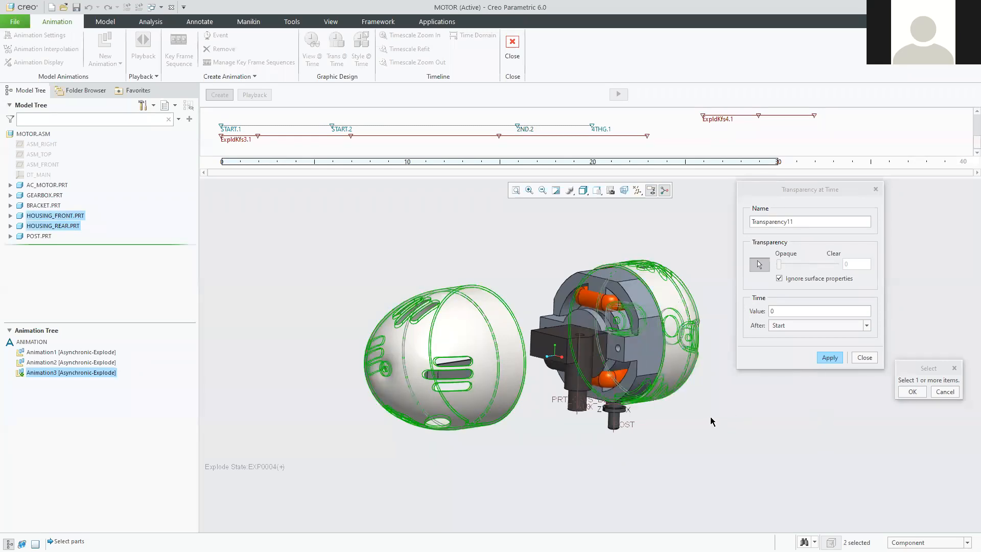
click(913, 392)
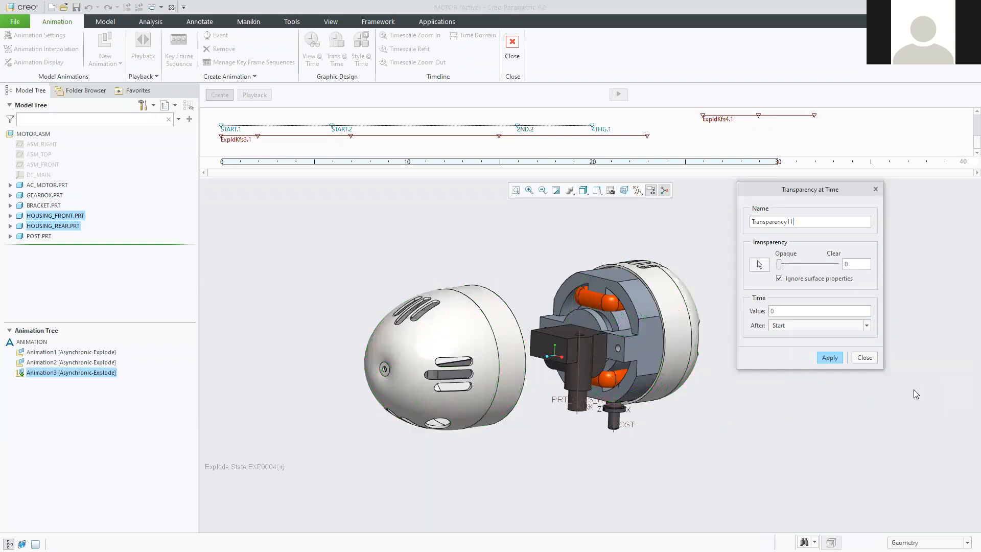
mouse_move(779, 266)
mouse_down()
mouse_move(829, 265)
mouse_move(768, 270)
mouse_up()
click(832, 358)
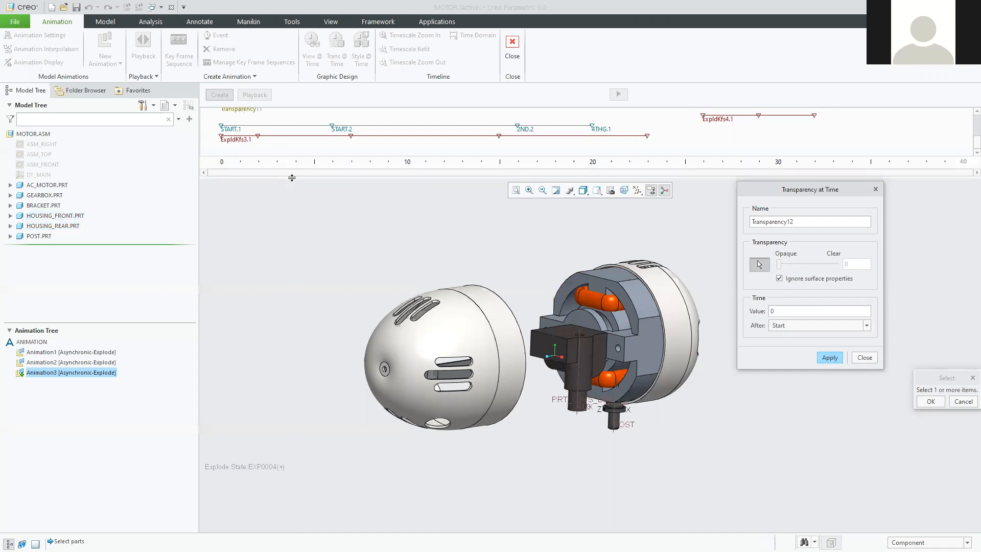
- Enlarge the timeline area and add a second transparency event for both housings with transparency 69 at a time of 5 after Start
drag(292, 177, 294, 204)
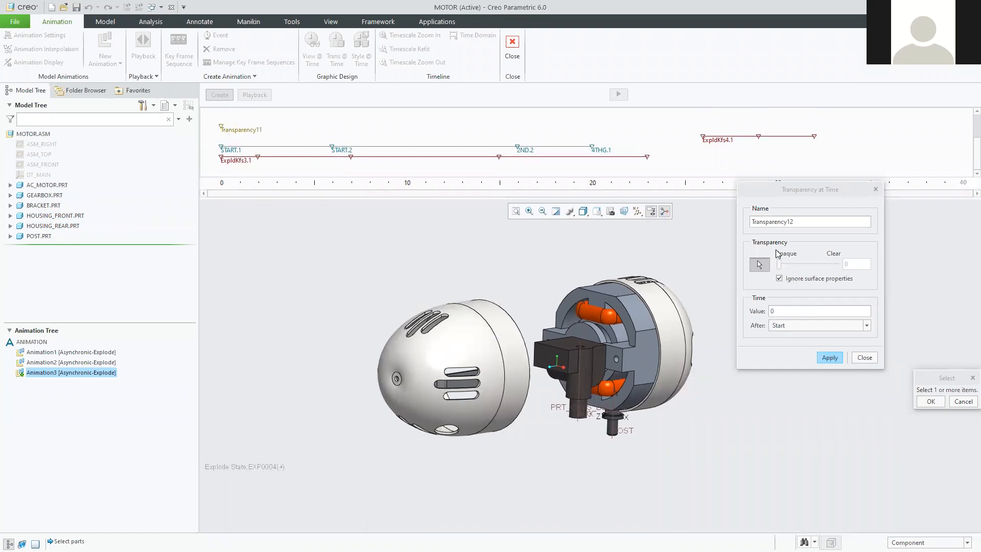
click(462, 340)
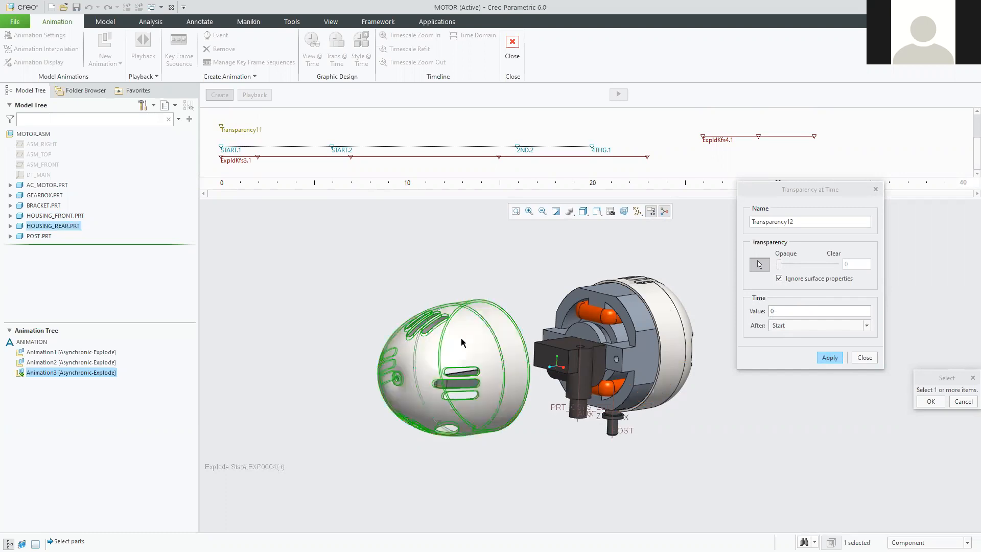
ctrl+click(667, 302)
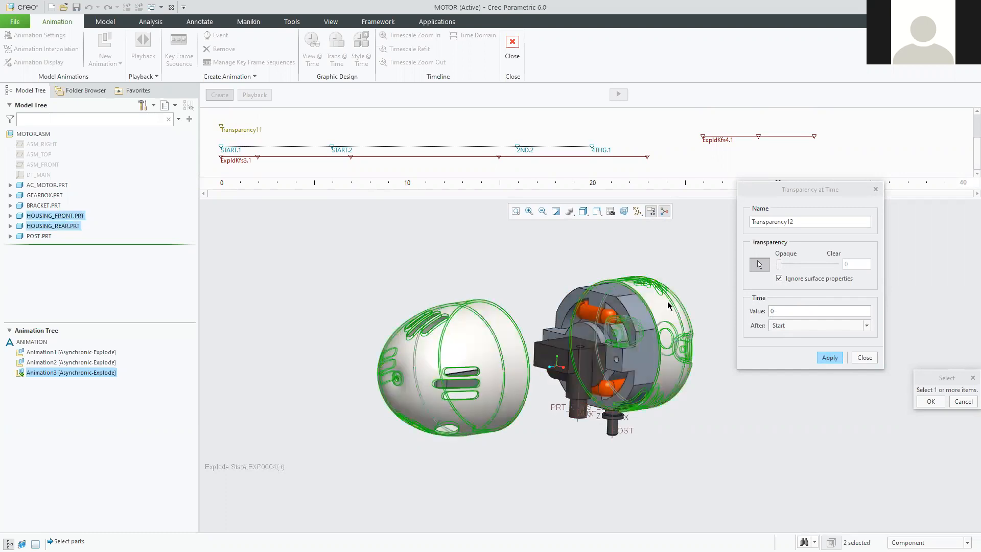
click(933, 401)
drag(780, 265, 819, 265)
double_click(786, 306)
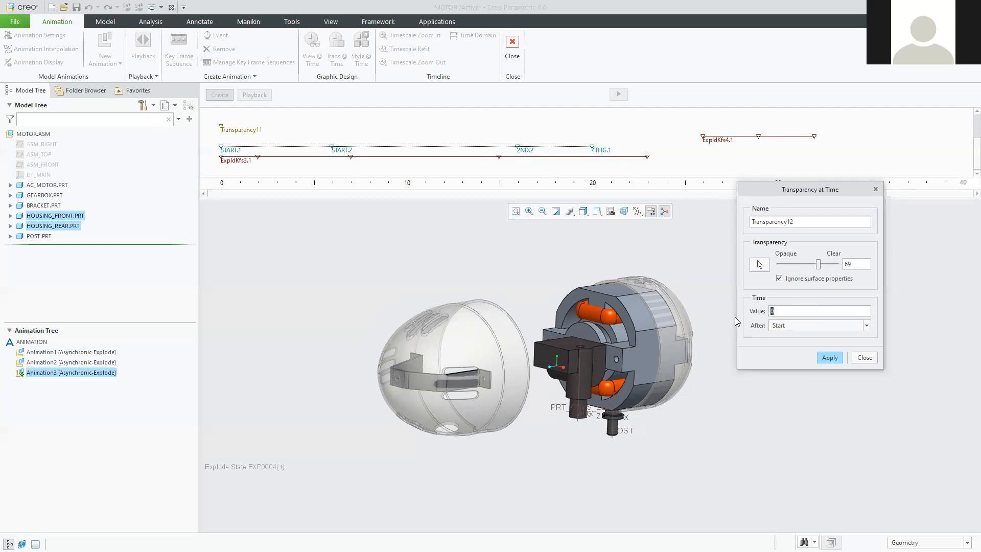
text(5)
click(828, 358)
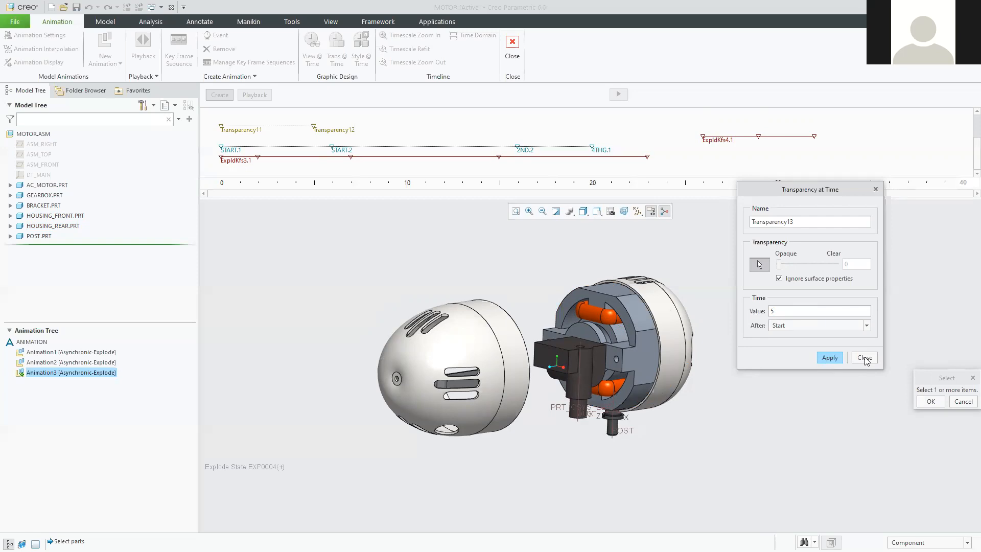
- Add a third transparency event for both housings with transparency 0 at a time of 10 after Start, and end the transparency definition
drag(808, 311, 755, 317)
click(459, 340)
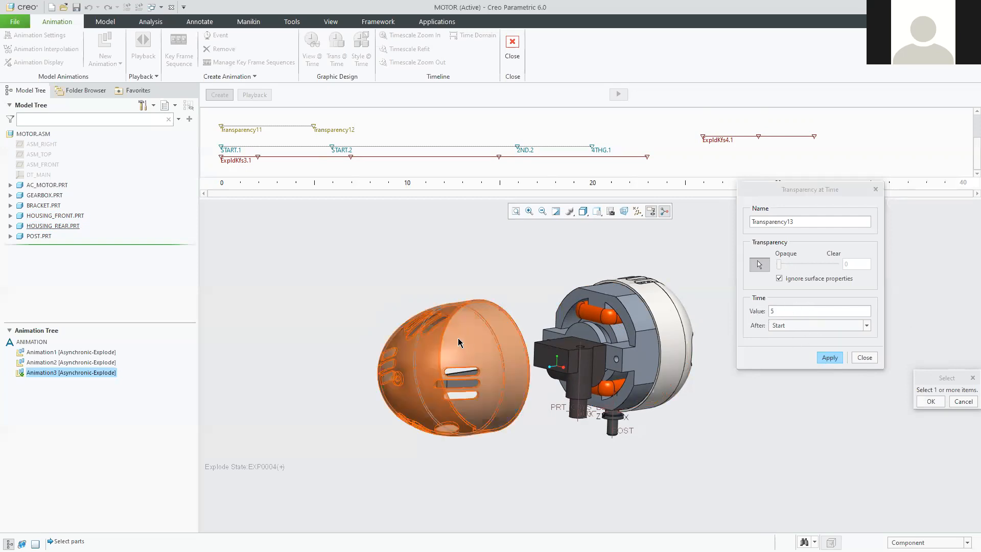
ctrl+click(675, 315)
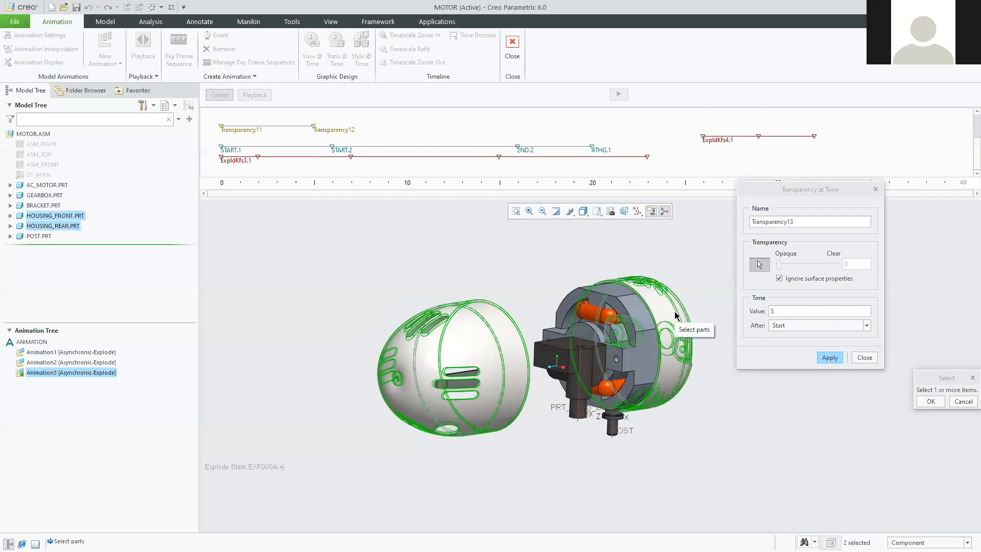
click(931, 401)
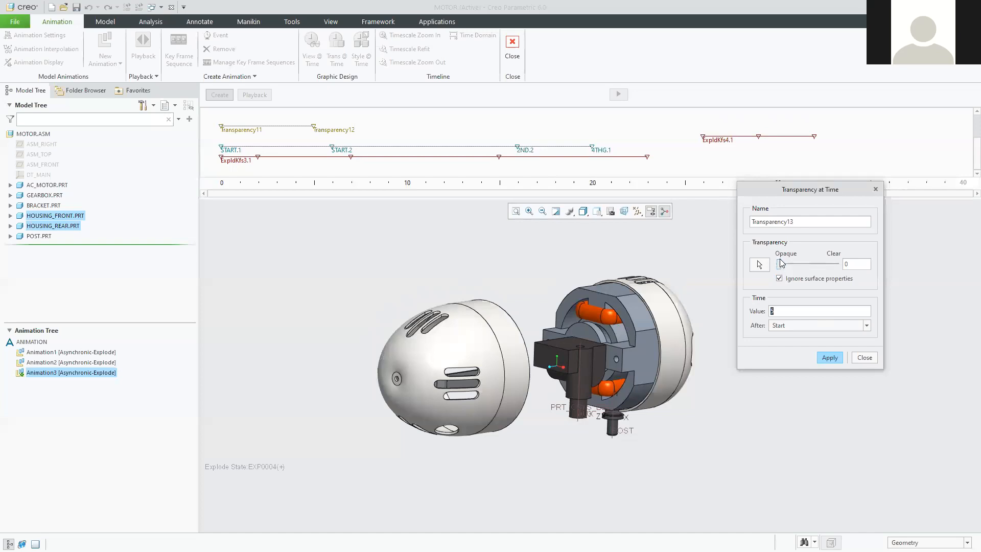
drag(854, 264, 833, 264)
double_click(767, 311)
text(10)
click(831, 360)
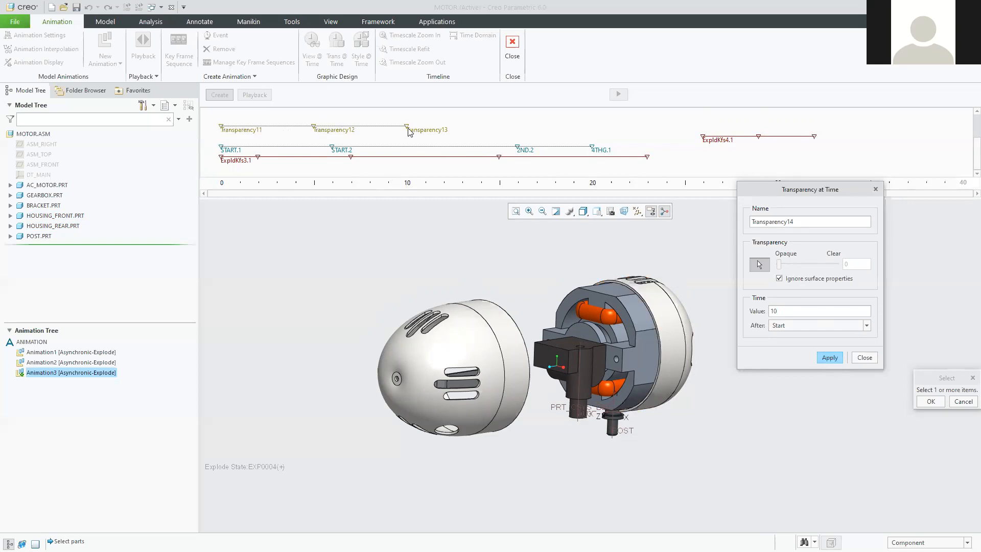
click(963, 402)
click(865, 358)
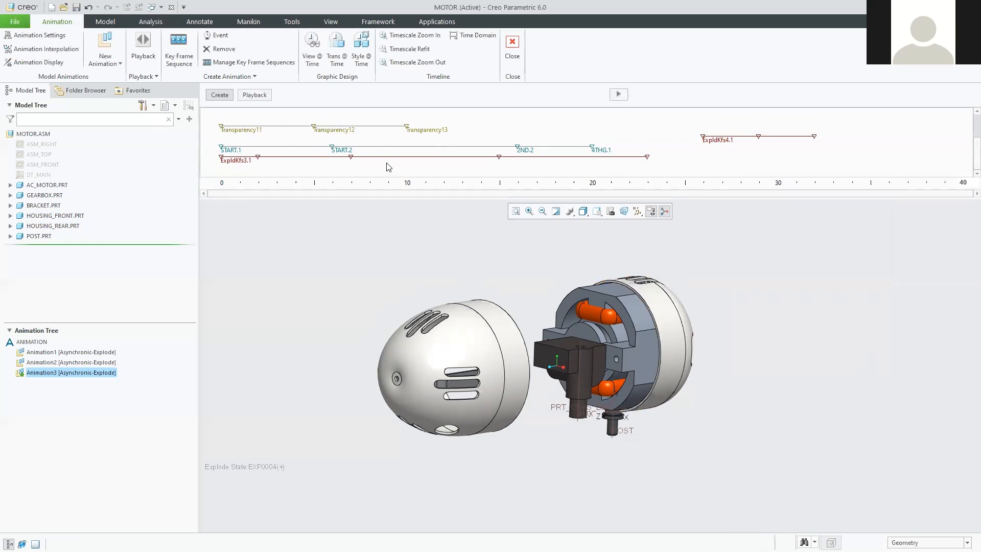
- Shift ExpldKfs4.1 to start at about 22, and Transparency11, Transparency12 and Transparency13 to about 28, 32 and 36 on the timeline
drag(407, 127, 888, 127)
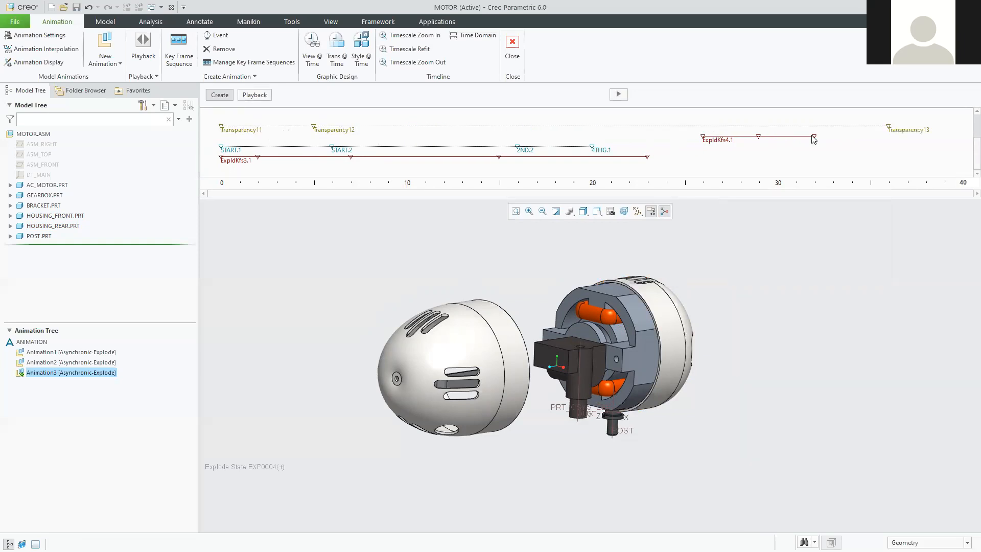
drag(314, 126, 833, 129)
mouse_move(221, 126)
mouse_down()
mouse_move(791, 127)
mouse_move(779, 133)
mouse_up()
drag(718, 142, 657, 140)
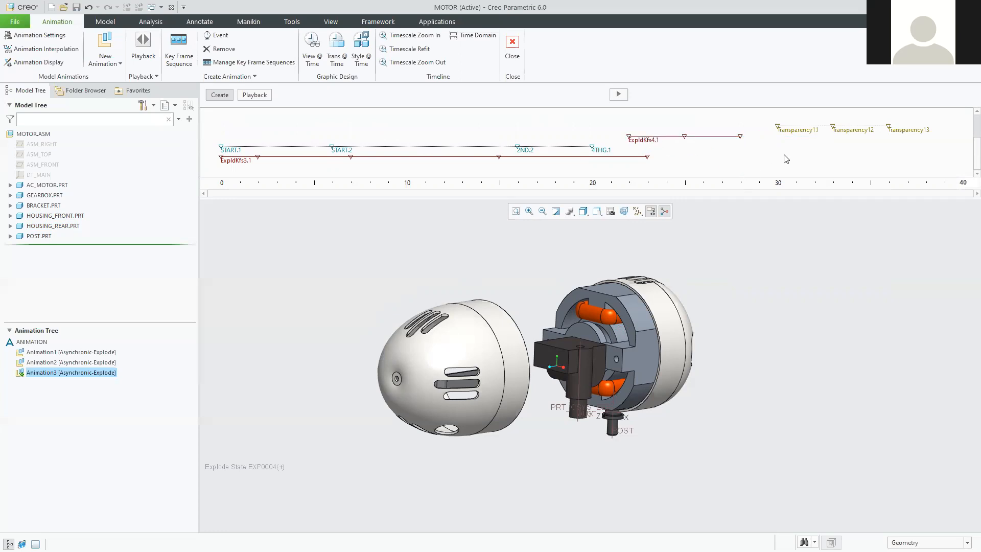
drag(777, 128, 741, 131)
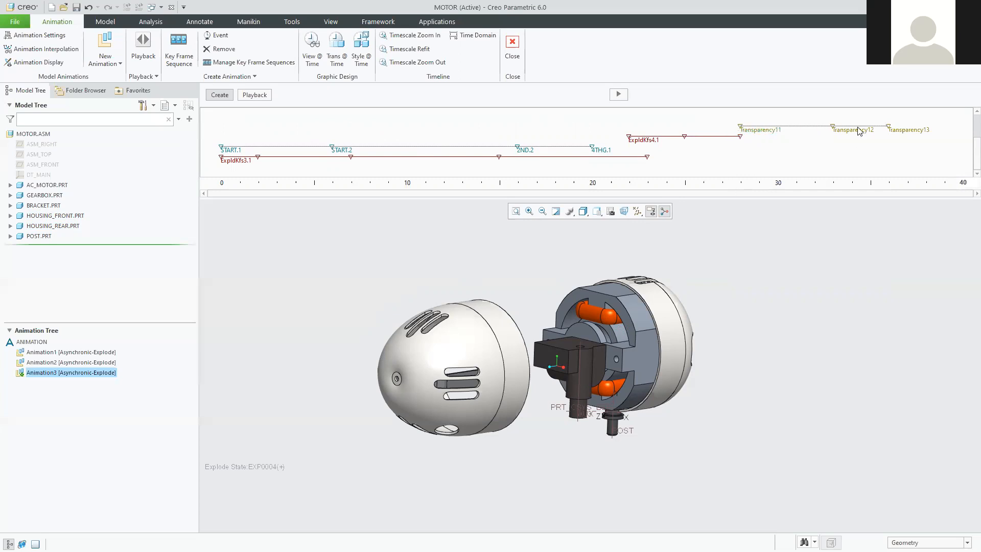
drag(834, 131, 818, 133)
- Play Animation3 with the rearranged events, accepting the temporary explode state removal, and check the assembled motor
click(619, 94)
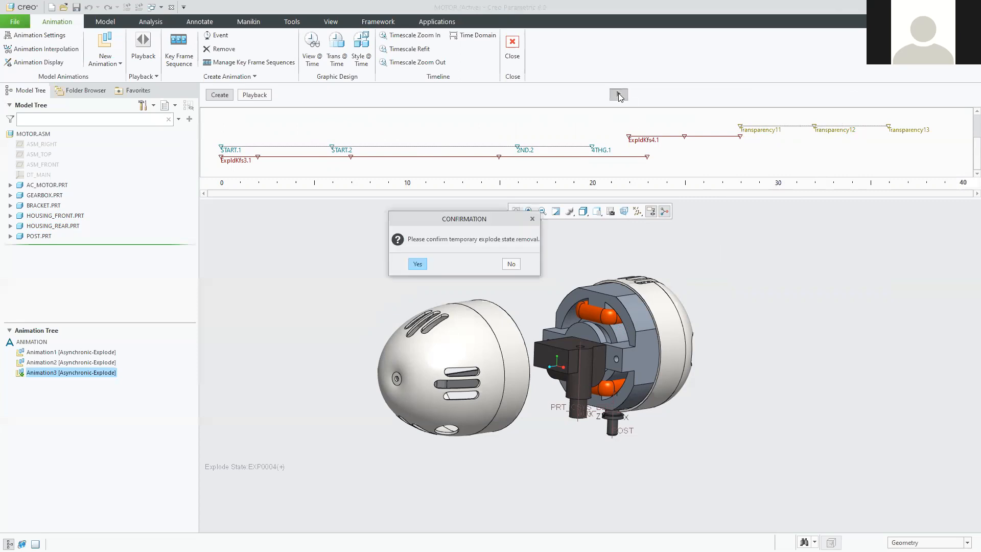
click(417, 265)
click(415, 263)
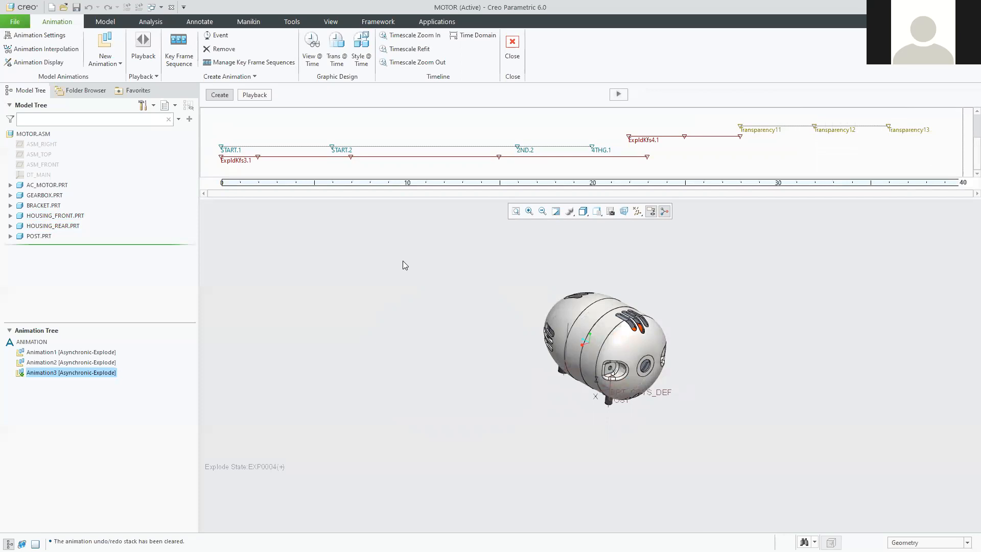
middle_drag(506, 344, 566, 340)
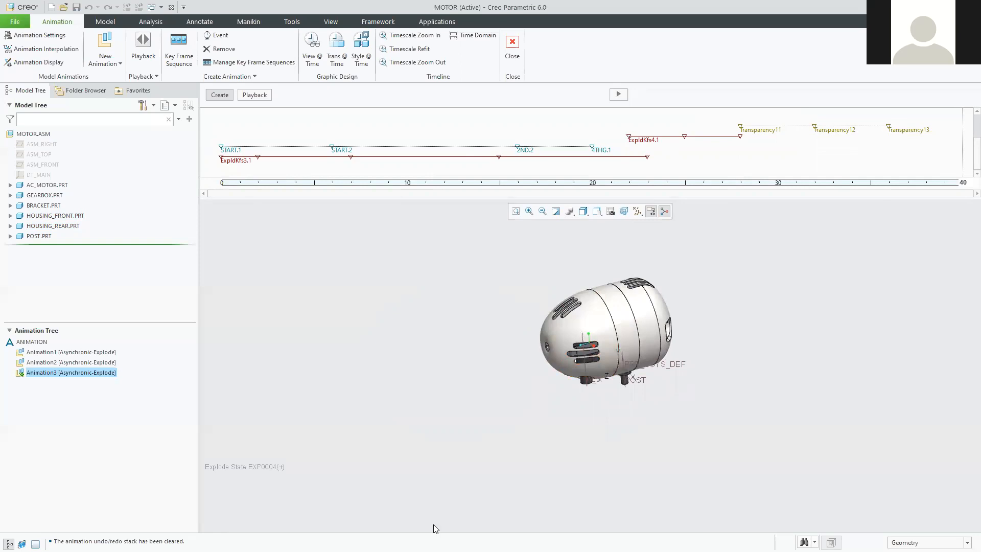
- Activate Animation1 and play it through, accepting the temporary explode state removal
click(66, 352)
right_click(66, 355)
click(84, 361)
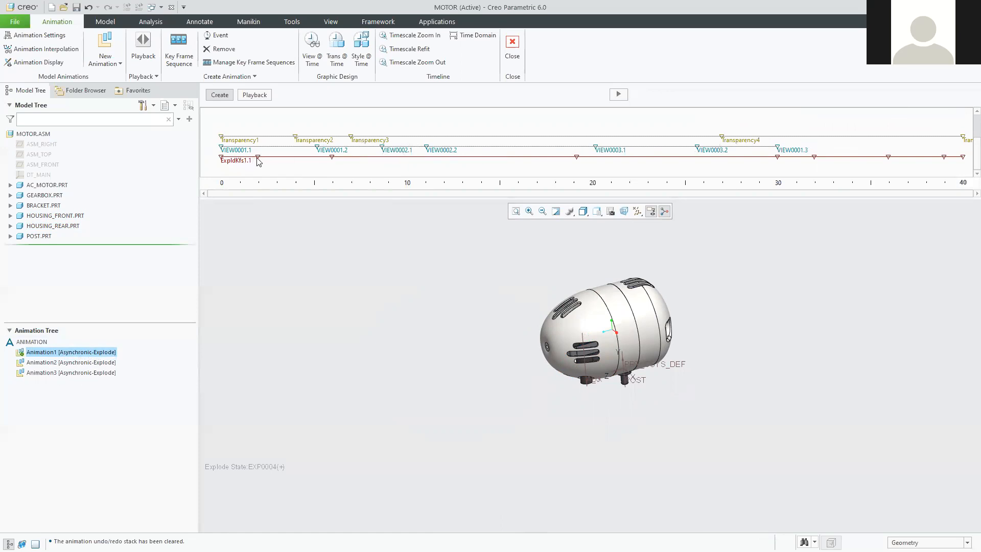
click(619, 94)
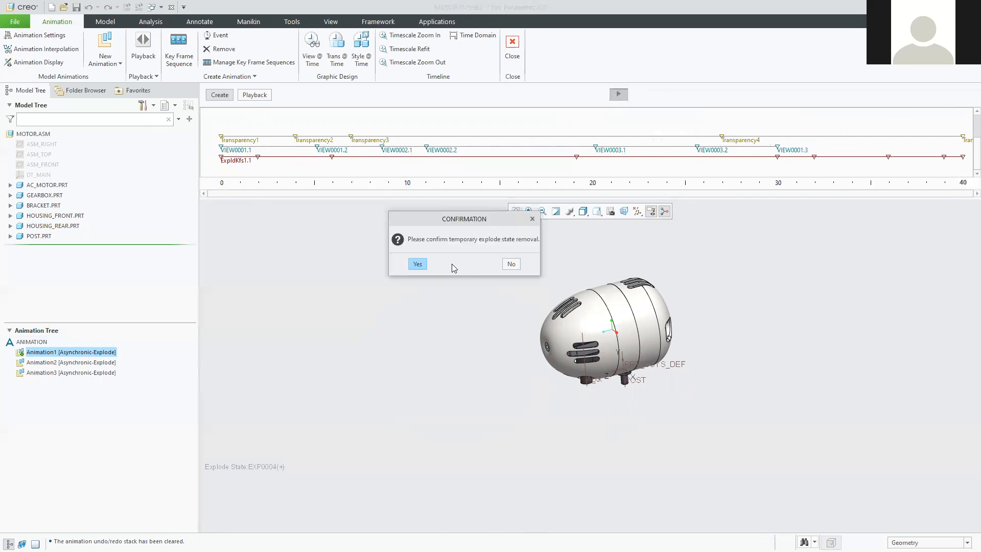
click(417, 264)
click(419, 264)
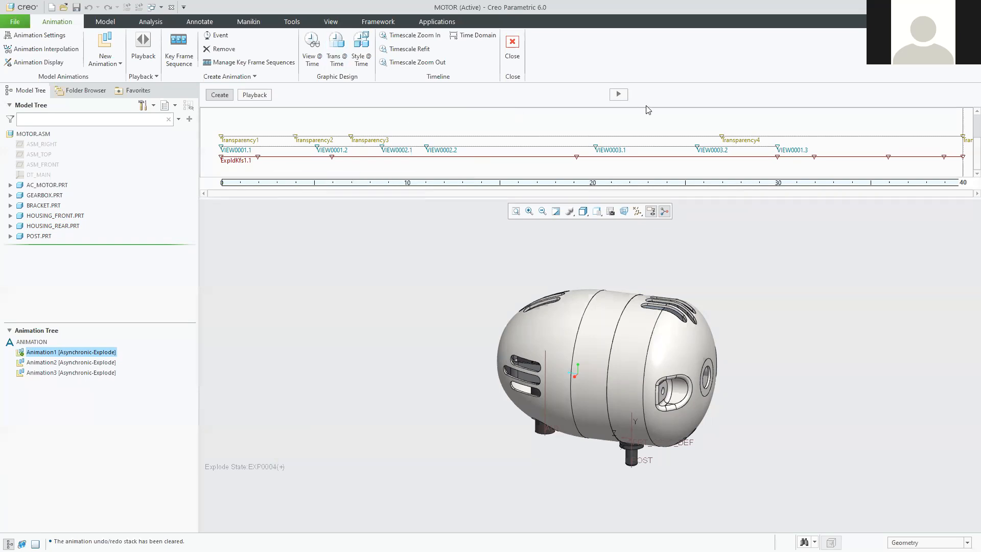
- Make Animation3 the active animation again
right_click(59, 372)
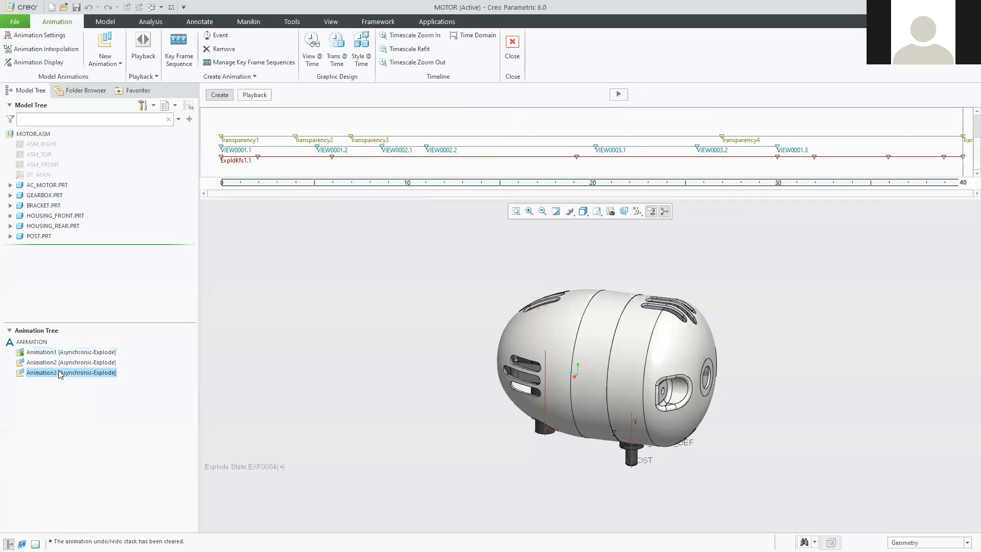
click(83, 375)
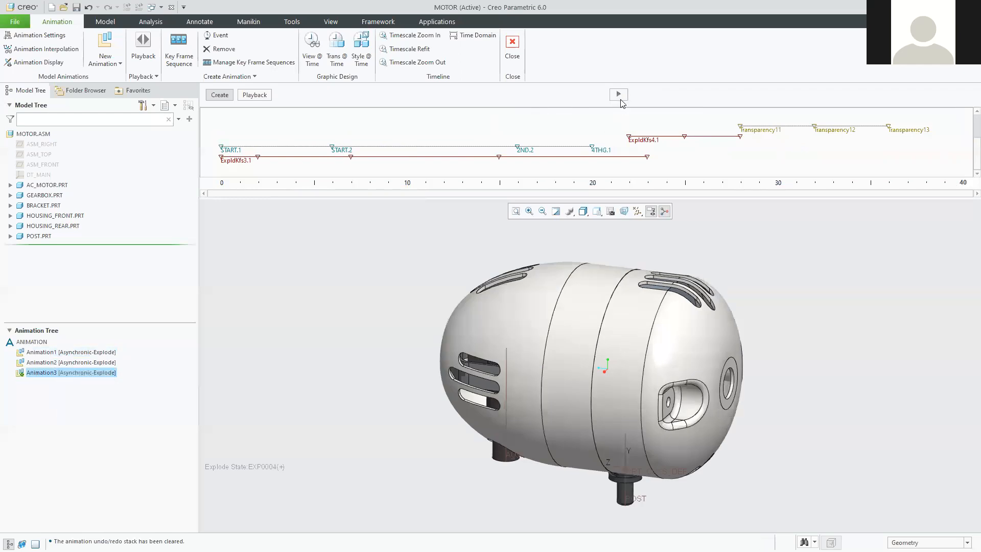
- Run Animation3 through its full timeline to generate a playback, accepting the temporary explode state removal
click(618, 95)
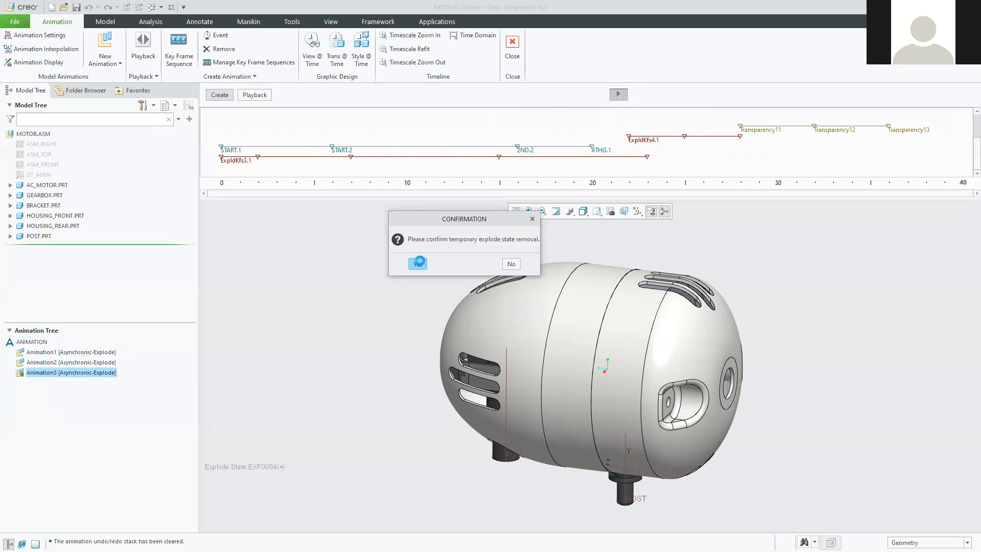
click(420, 264)
click(421, 264)
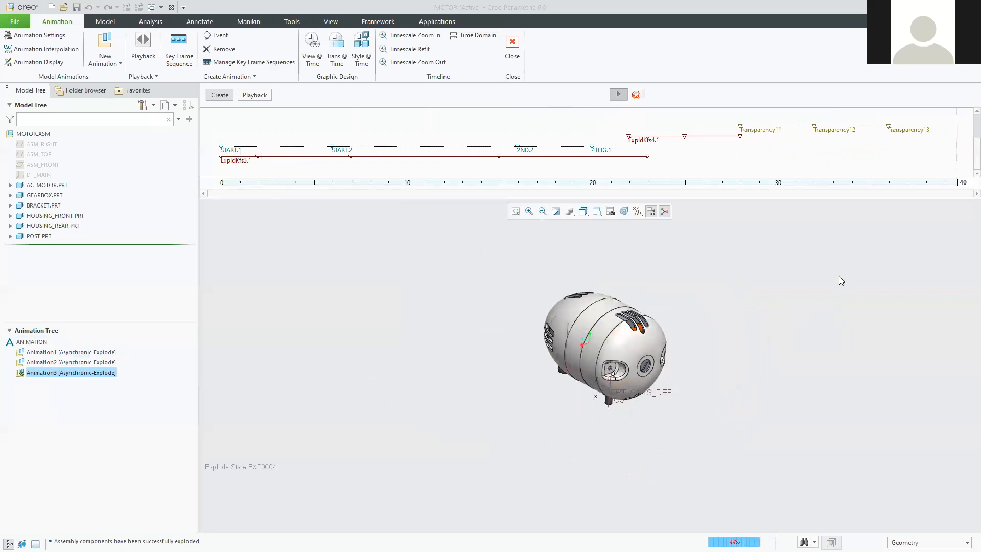
- Switch to playback mode, play Animation3 briefly, stop it and return the time marker to 0
click(257, 95)
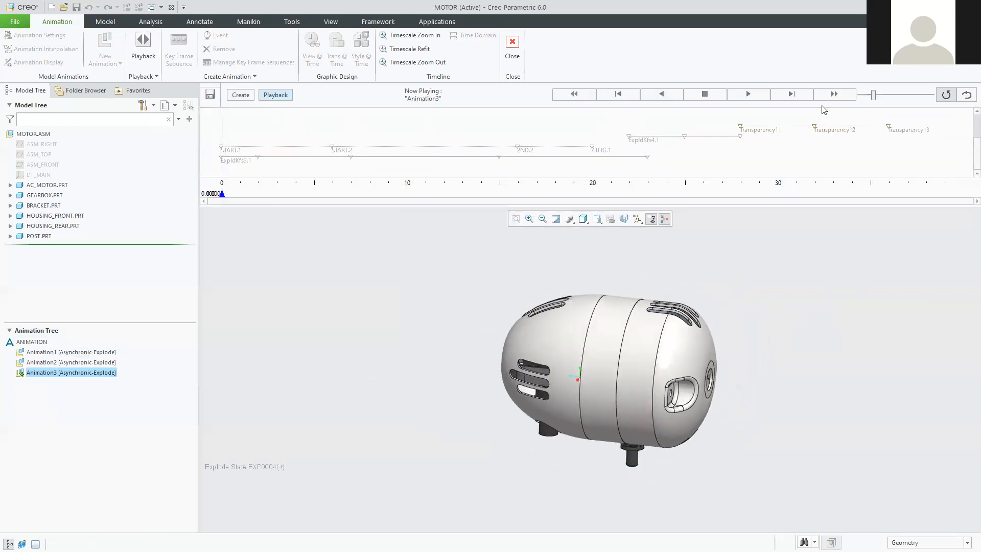
click(749, 95)
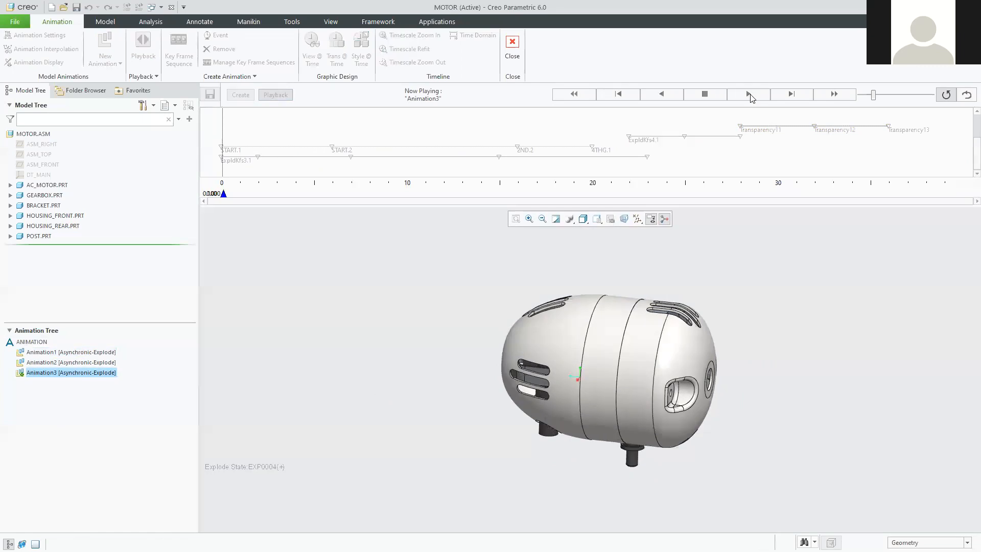
click(705, 94)
drag(287, 195, 222, 194)
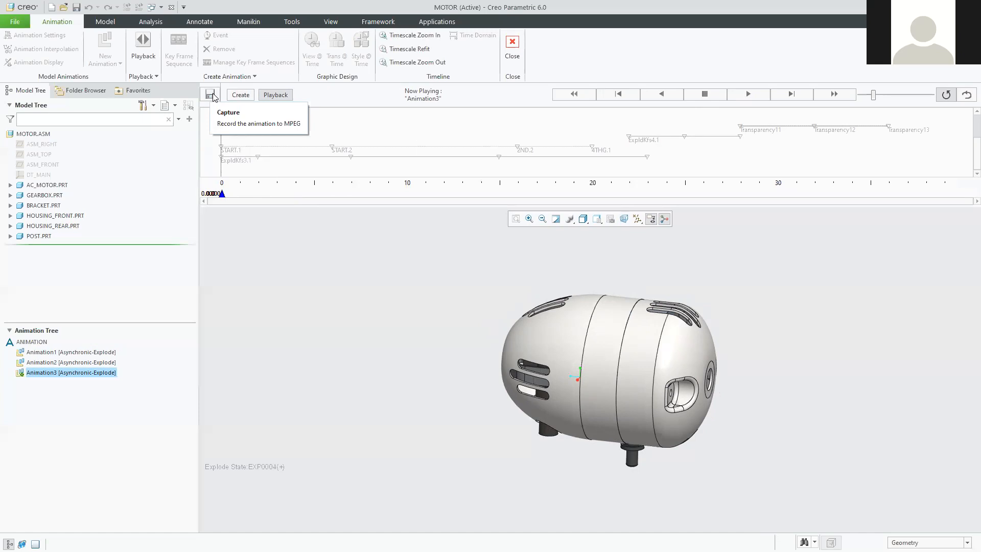
- Set up the animation capture in AVI format for MOTOR.avi, leaving the compression as Uncompressed
click(210, 95)
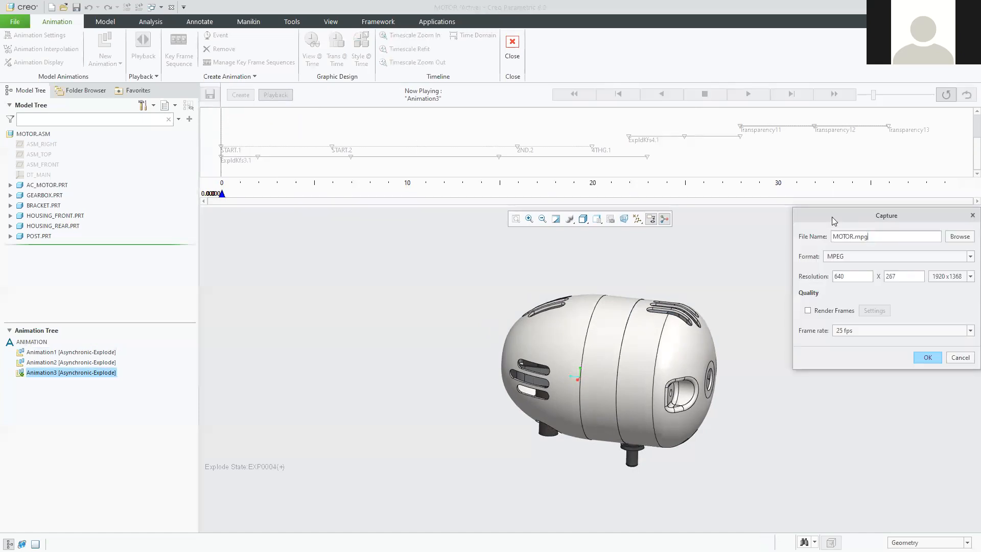
drag(835, 220, 291, 159)
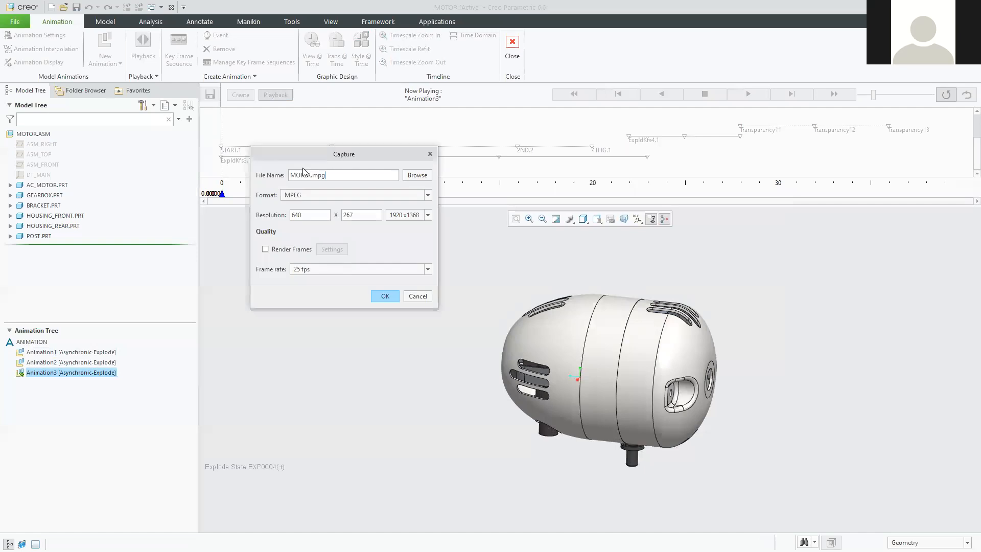
click(305, 195)
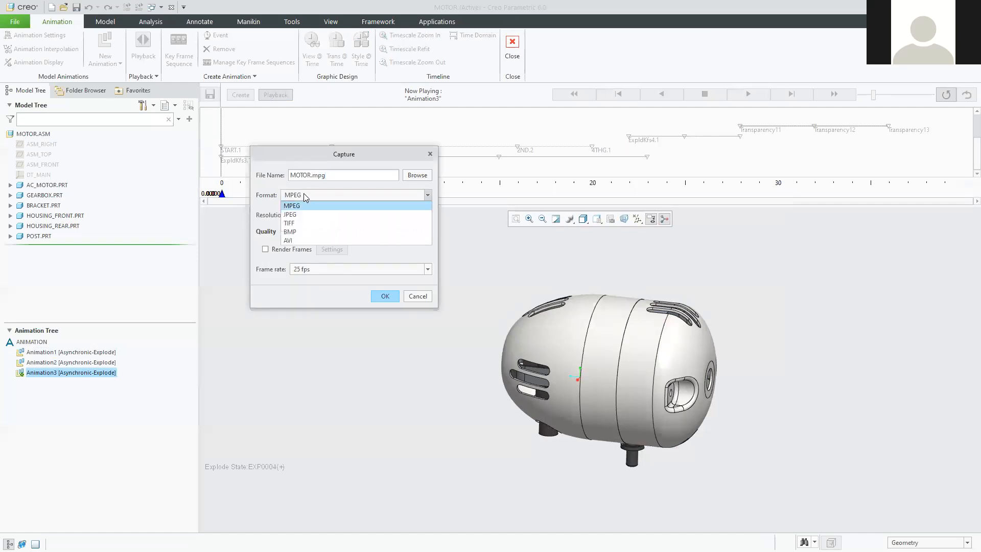
click(312, 240)
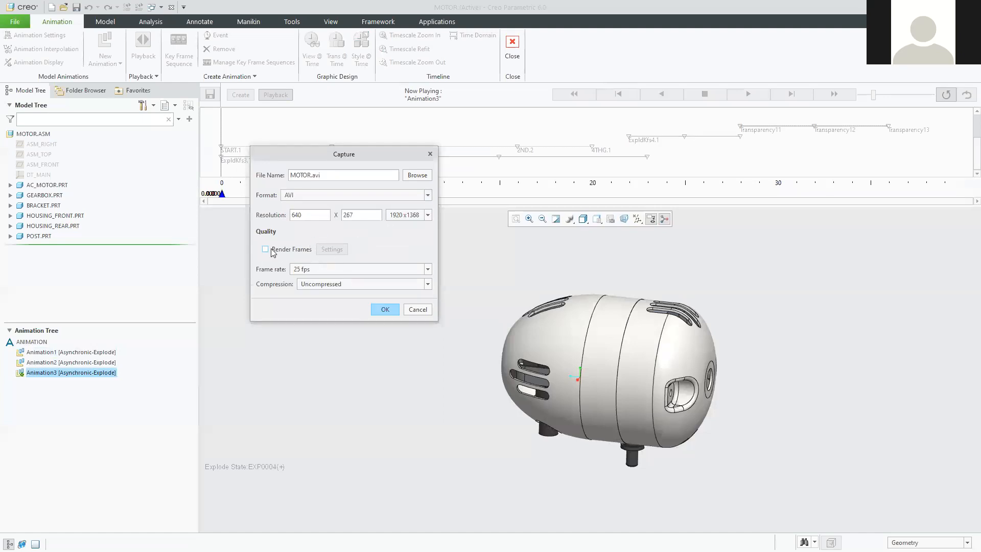
click(341, 285)
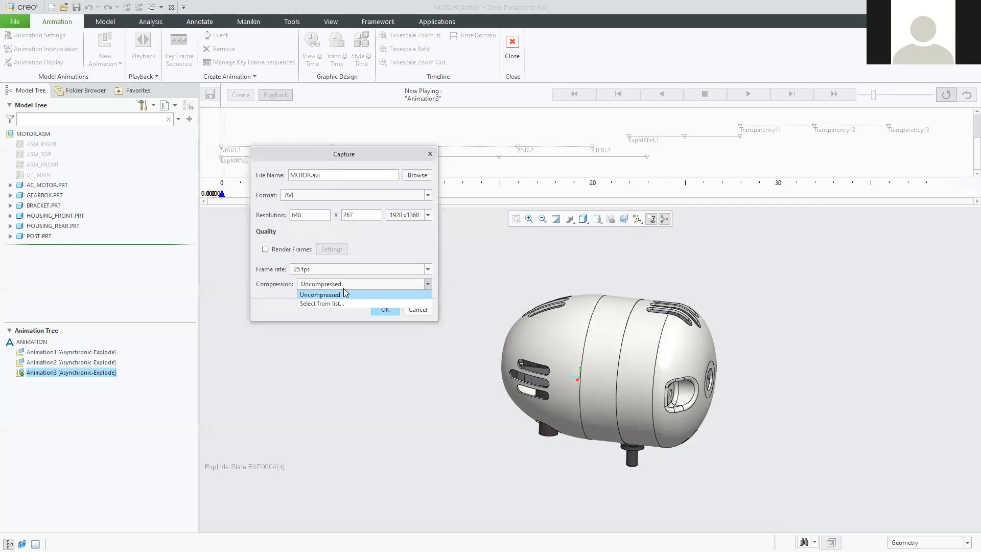
click(370, 234)
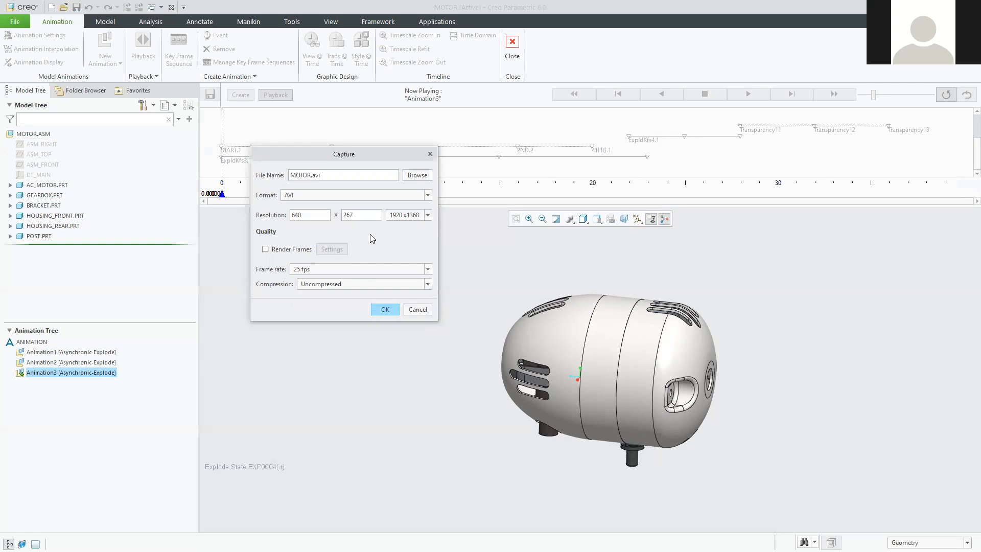
click(300, 197)
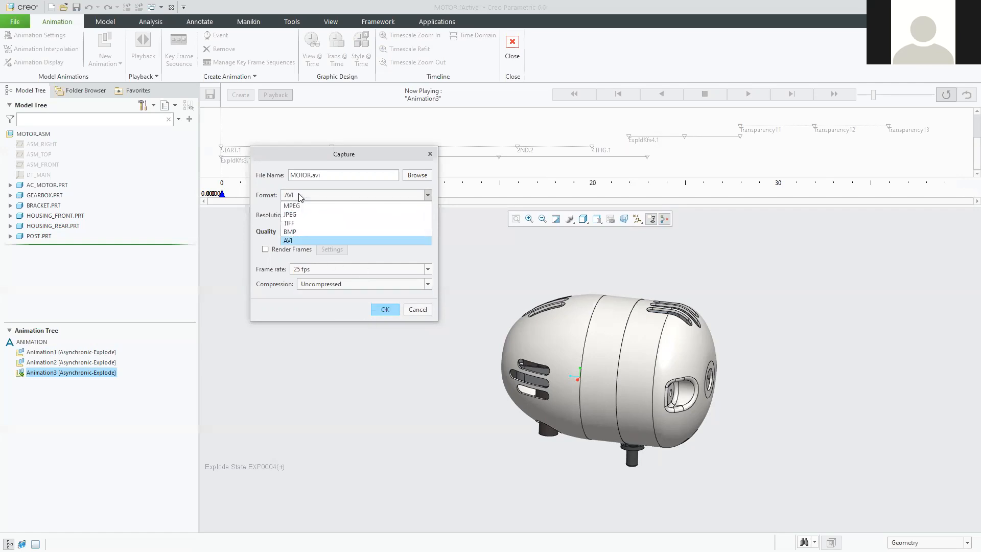
click(300, 197)
click(420, 216)
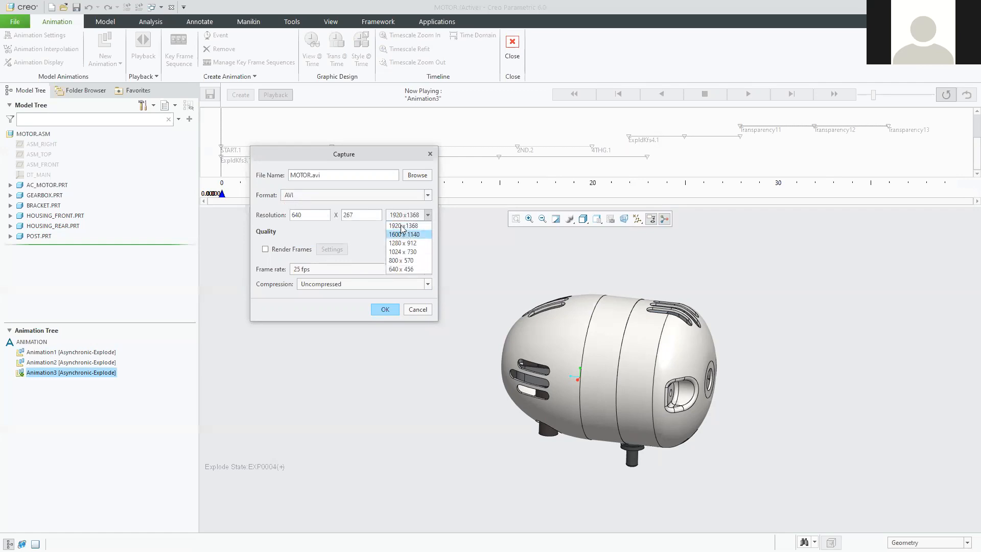
click(404, 252)
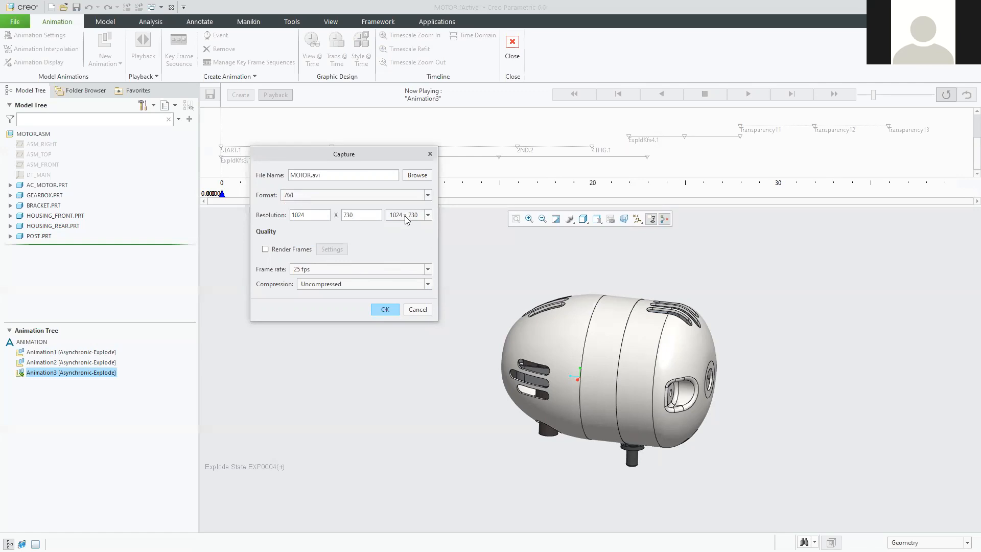
drag(365, 152, 153, 6)
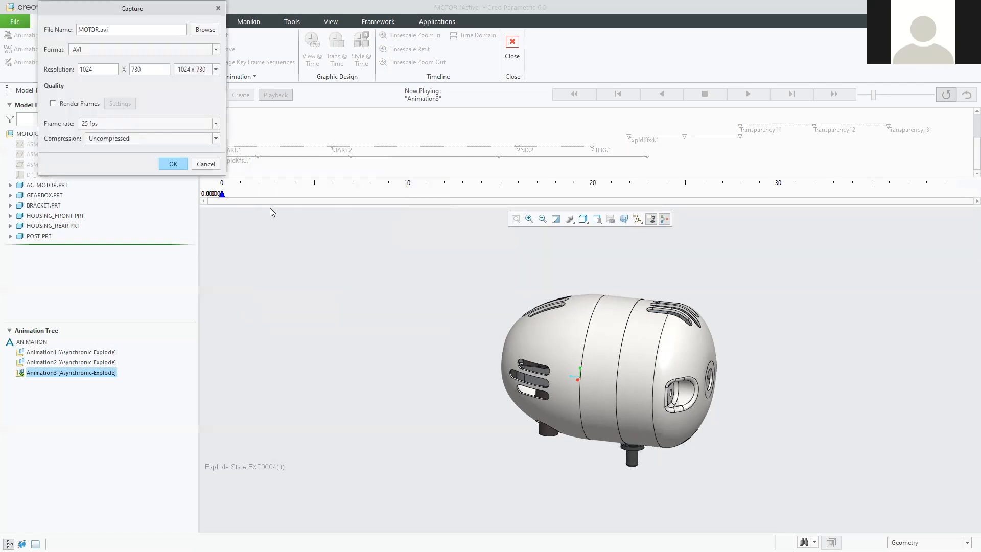
click(206, 163)
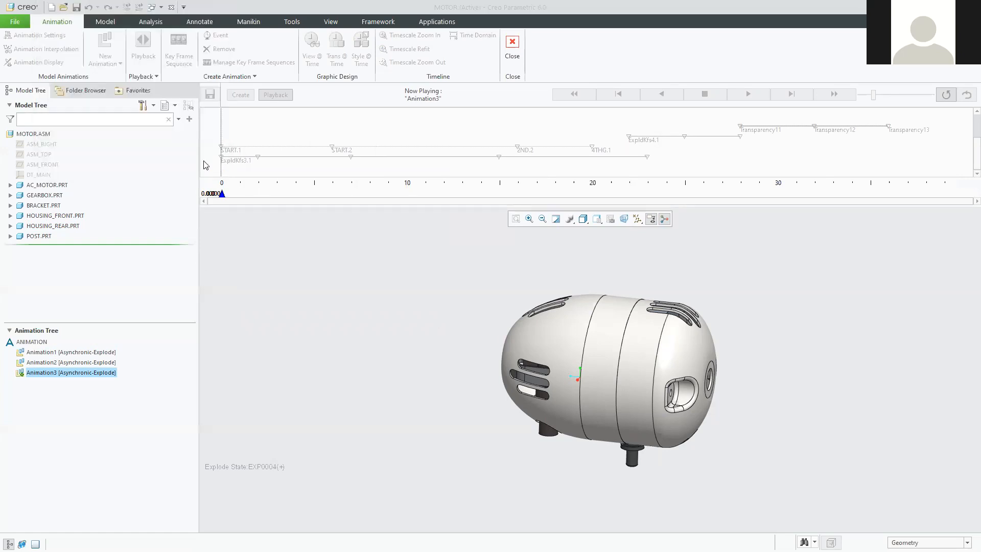
- Resize the model tree area so it is slightly wider beside the graphics area
drag(199, 228, 85, 258)
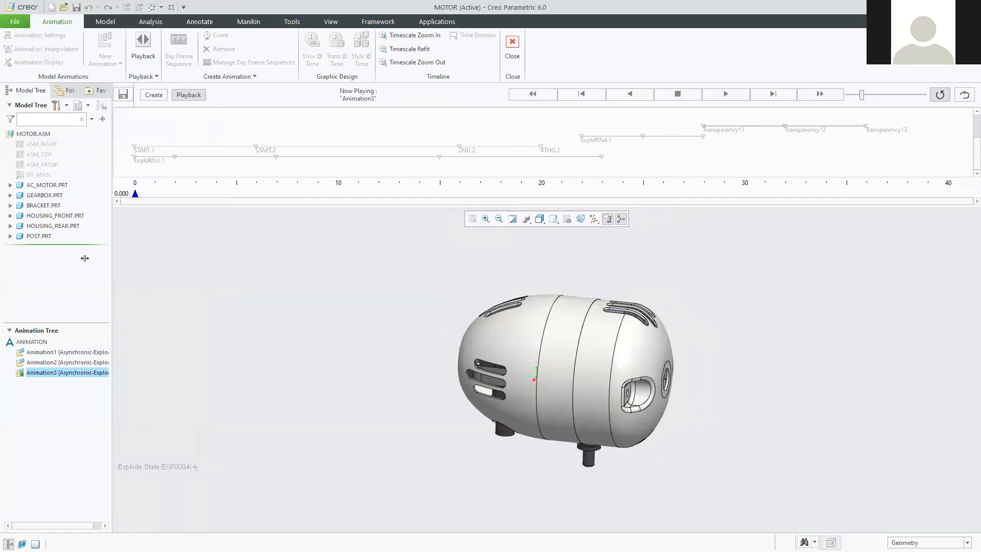
drag(112, 298, 739, 305)
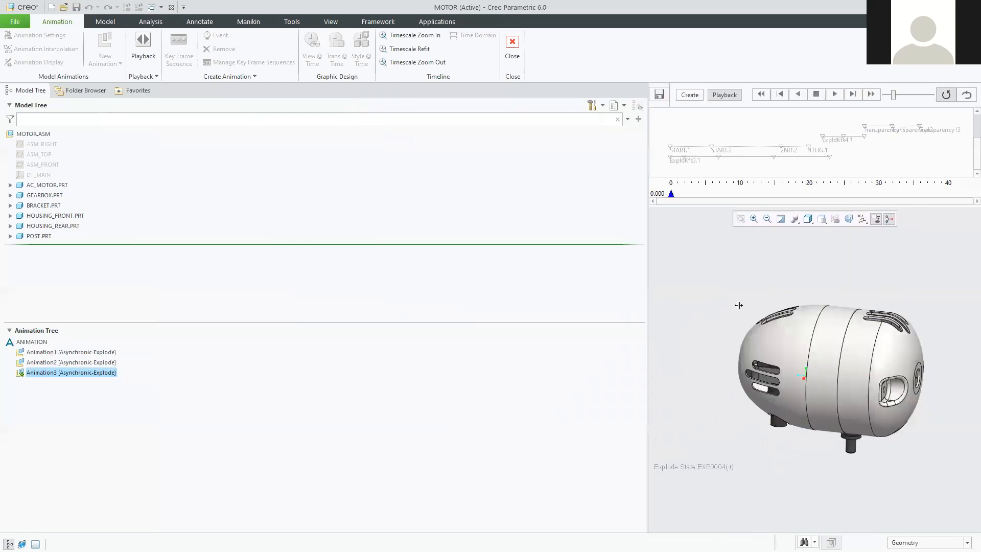
drag(648, 334, 258, 339)
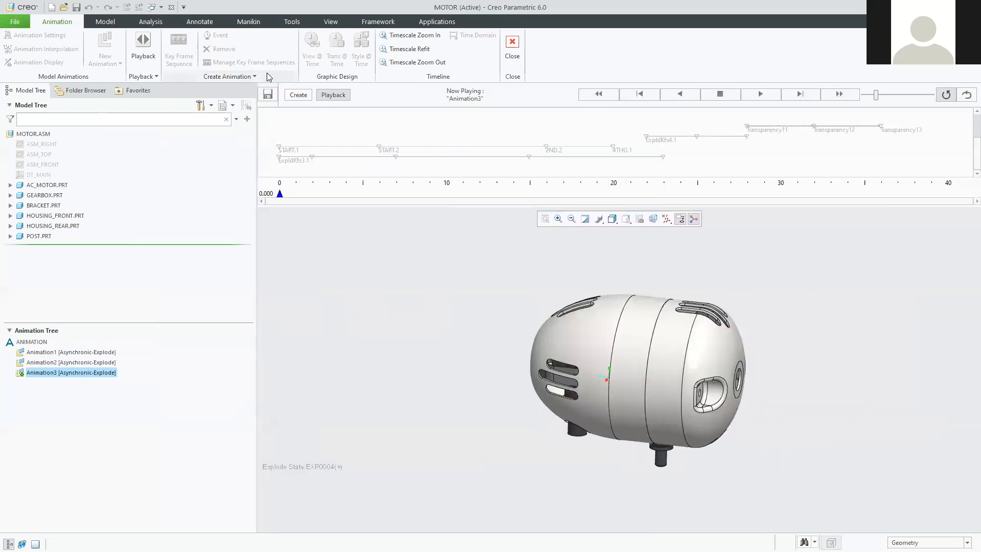
- Start a new capture of the animation with a resolution of 1024 x 730, keeping AVI format and 25 fps
click(267, 95)
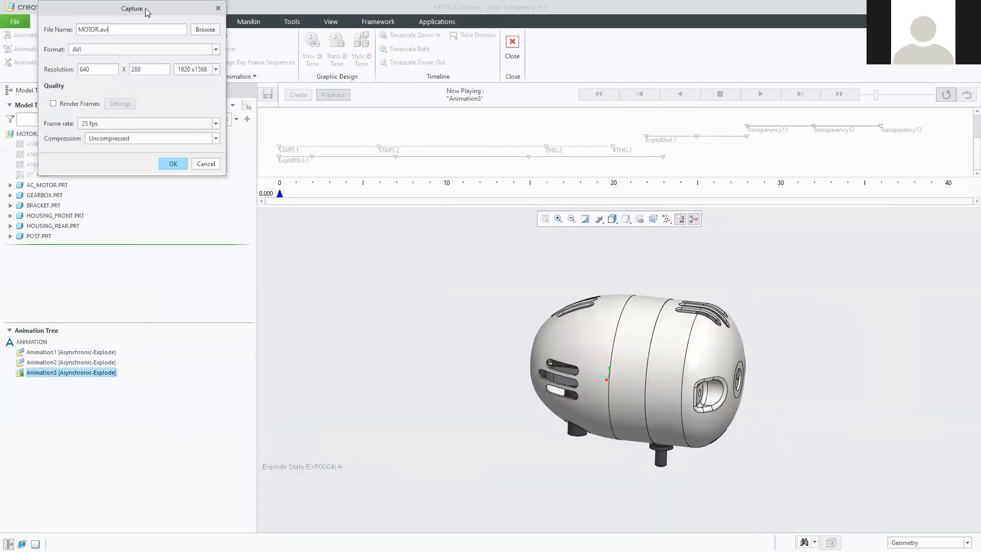
drag(146, 10, 312, 177)
click(372, 236)
click(357, 272)
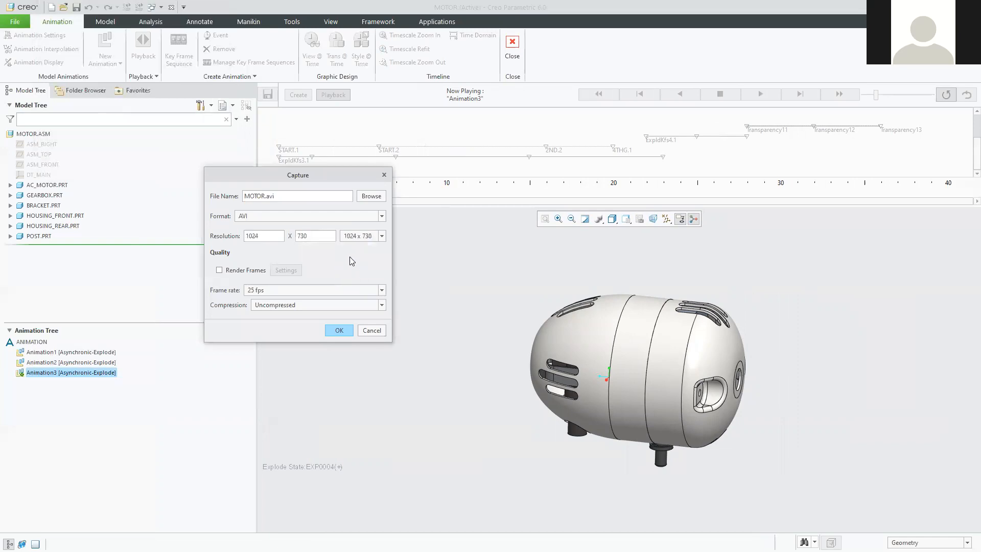
click(280, 290)
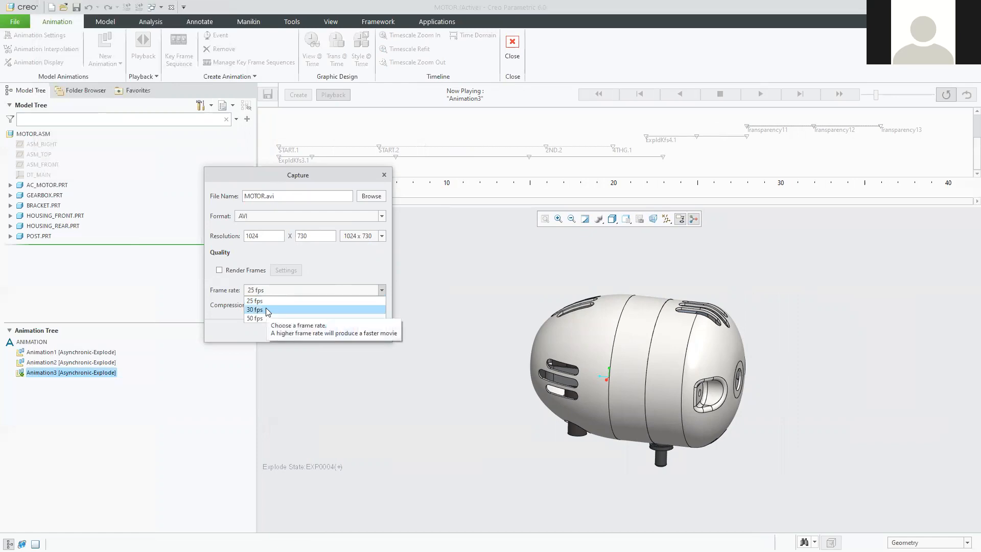
click(338, 267)
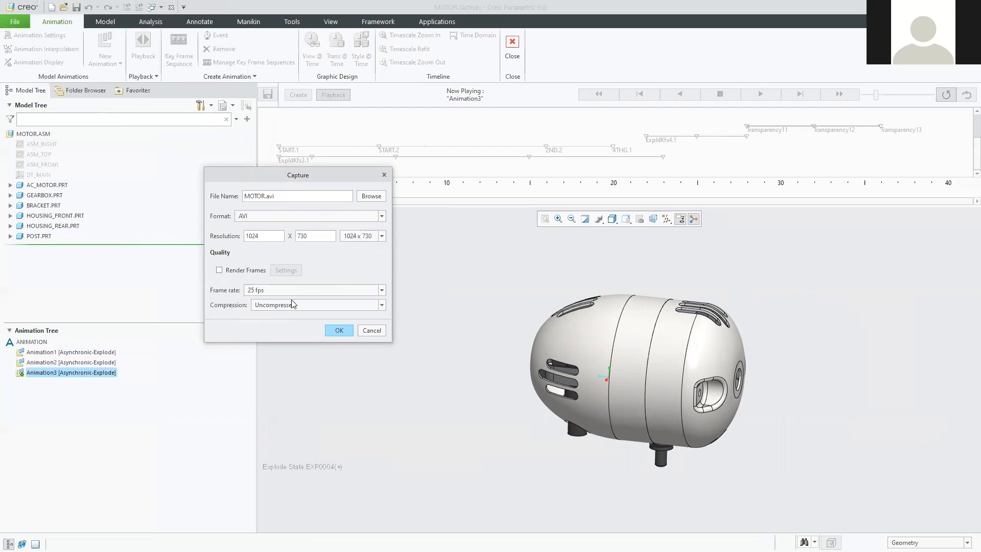
- Check the destination folder, record the animation to MOTOR.avi and cancel the prompt to save the playbacks
click(376, 197)
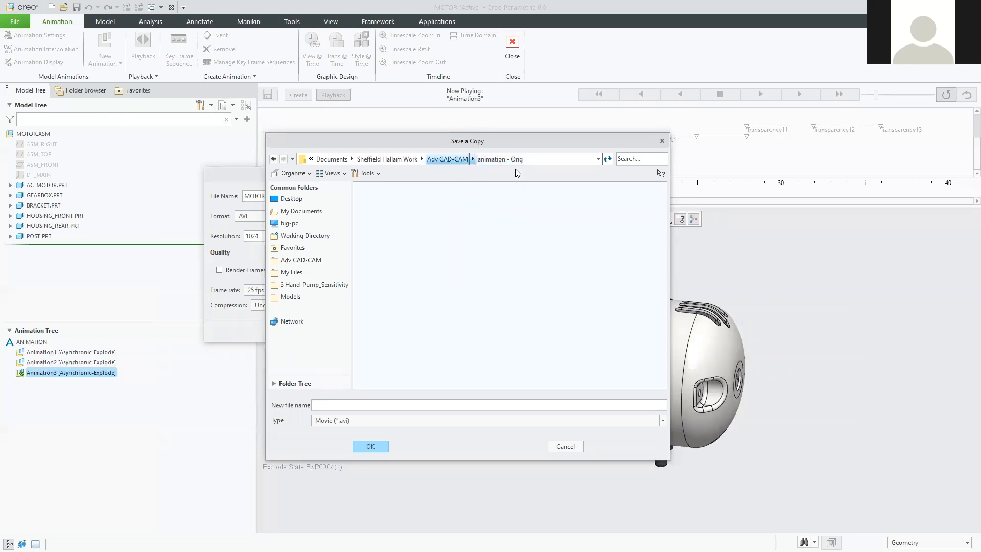
click(566, 447)
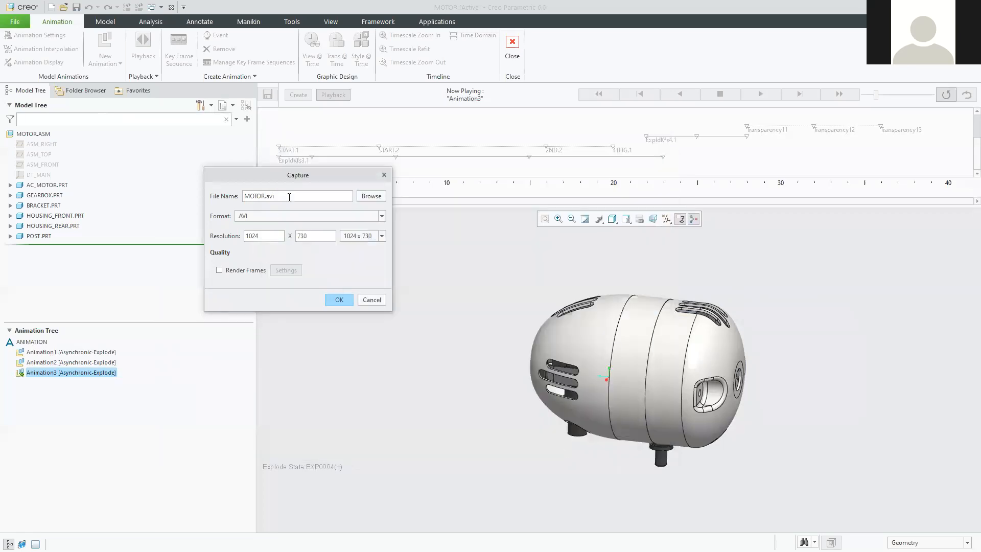
click(337, 298)
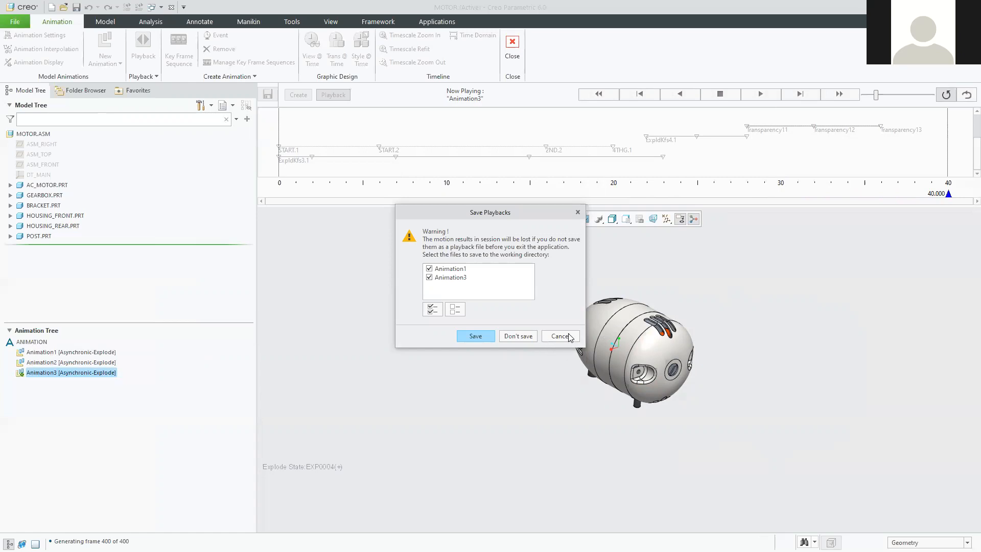
click(561, 336)
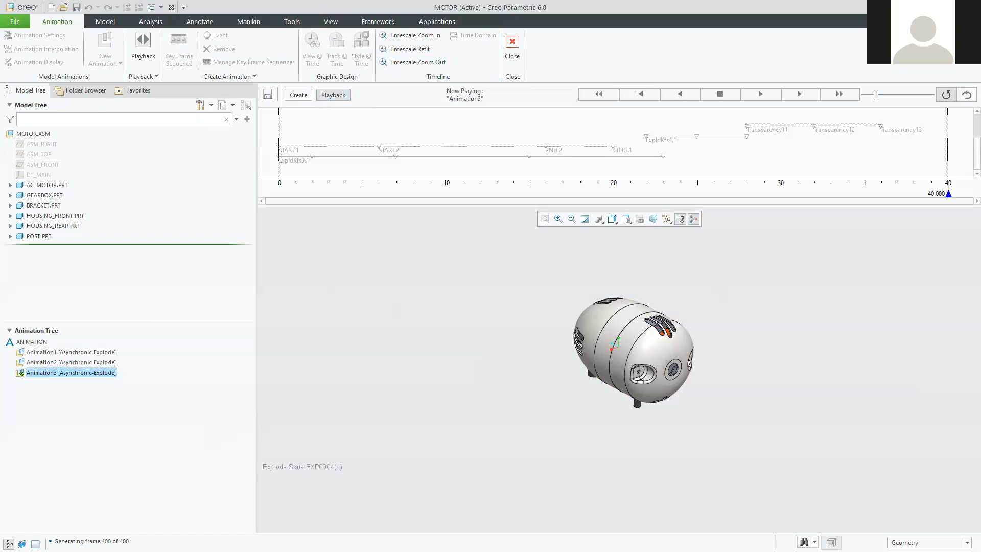
- Switch to the browser's Tutorial Series course page and open the General Creo Tutorial videos playlist in a new tab
key(alt+Tab)
scroll(376, 315, up, 20)
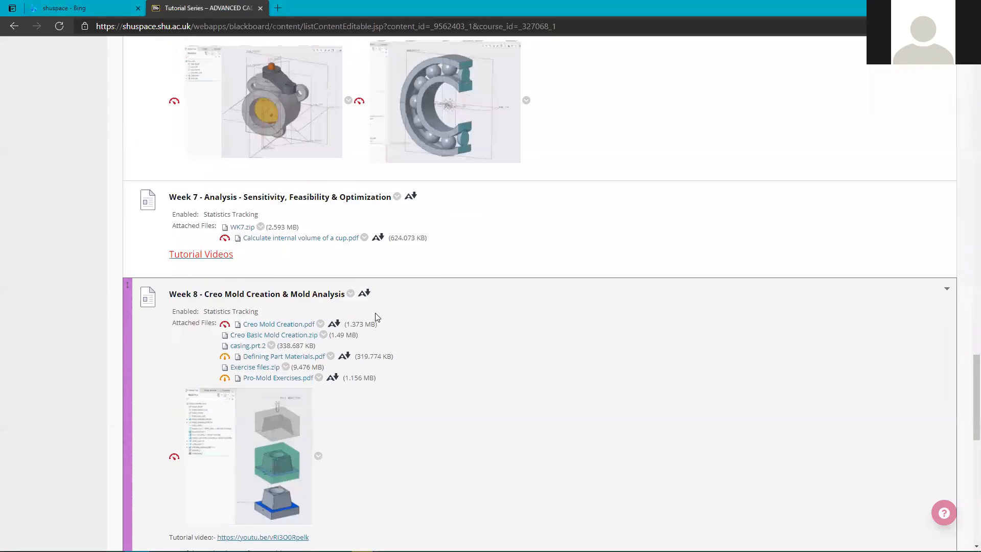
scroll(374, 313, up, 15)
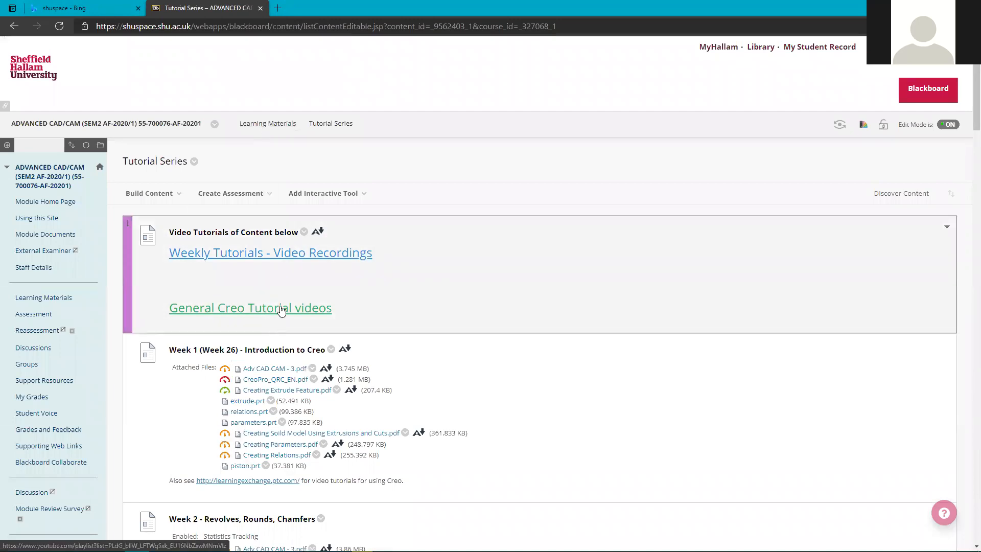
middle_click(280, 306)
click(300, 11)
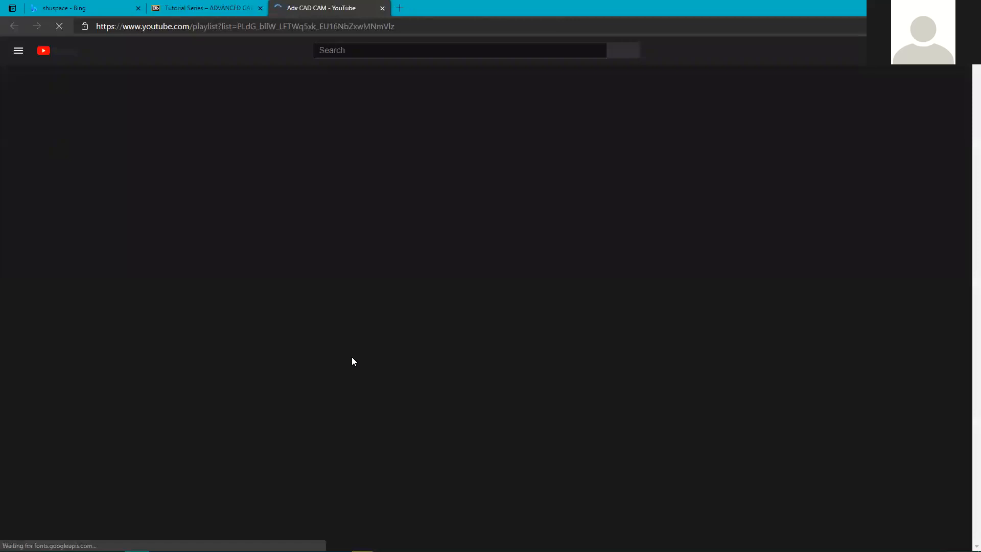
- Open the Creo Animation video from the Adv CAD CAM playlist, decline signing in and skip to about 8:19
scroll(352, 360, down, 9)
scroll(457, 401, down, 12)
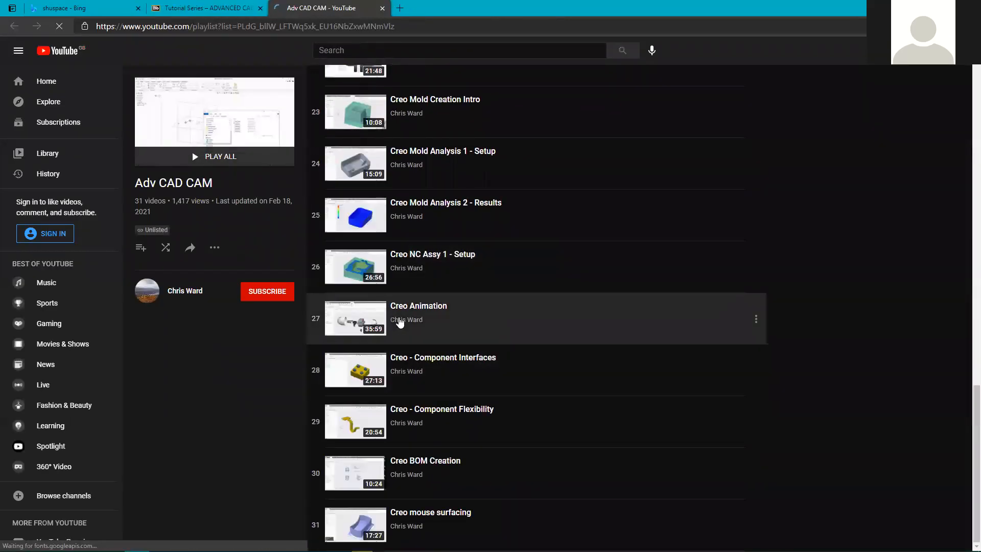
click(350, 316)
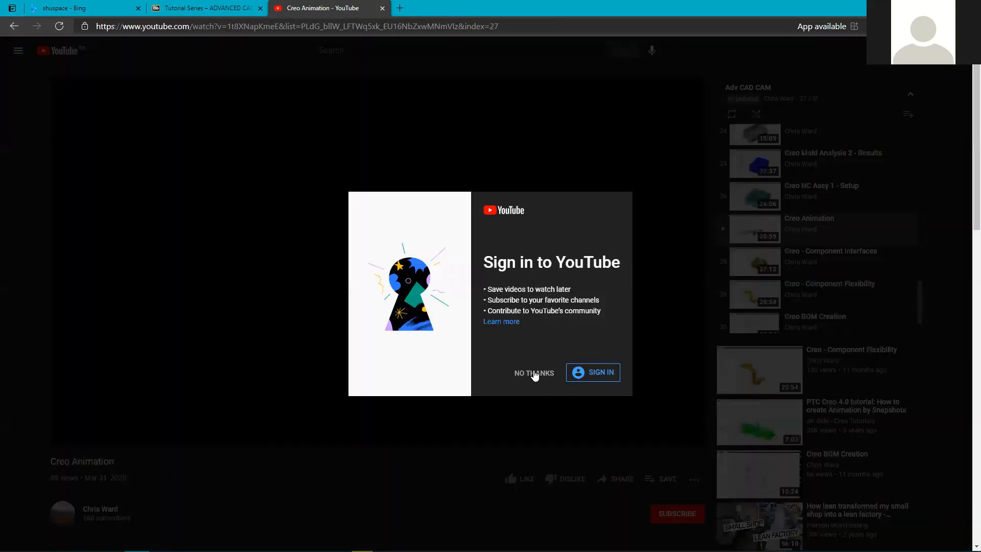
click(534, 374)
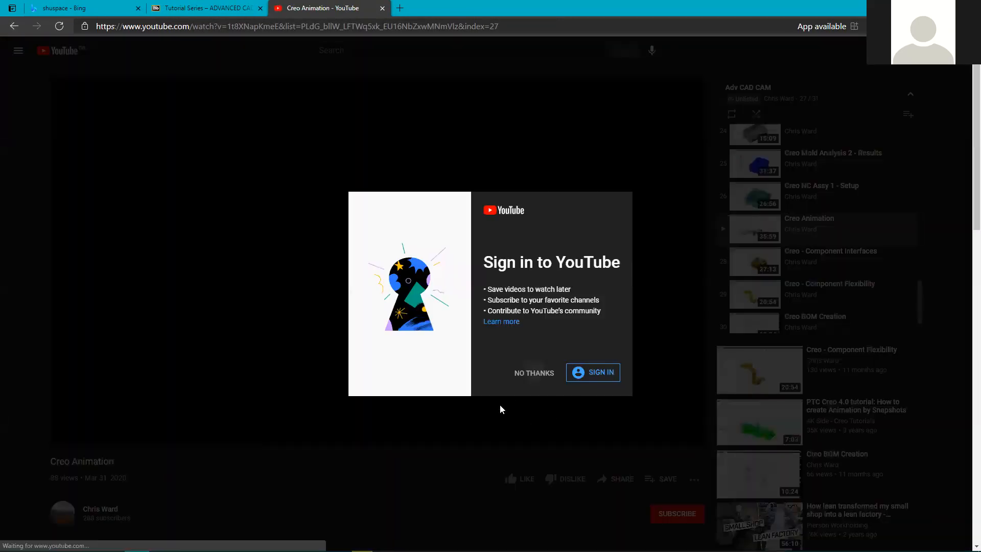
click(624, 417)
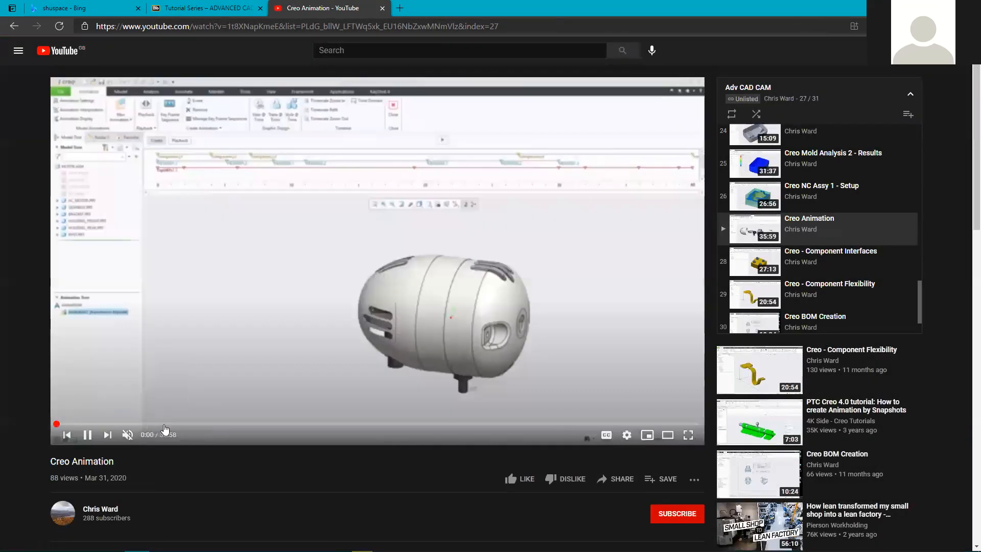
click(204, 424)
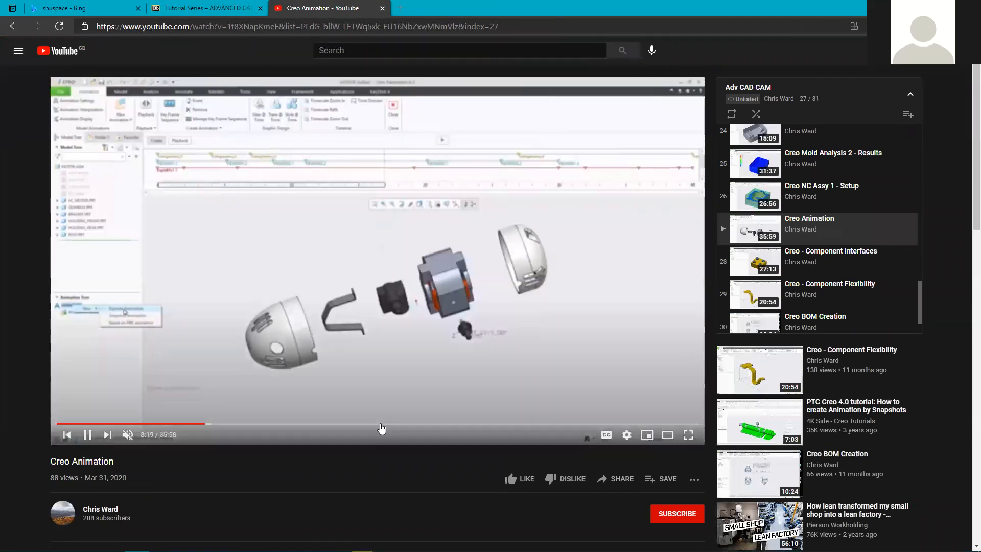
- Skip through the Creo Animation video to about 18:30, 31:46 and 34:44, and pause it
click(380, 424)
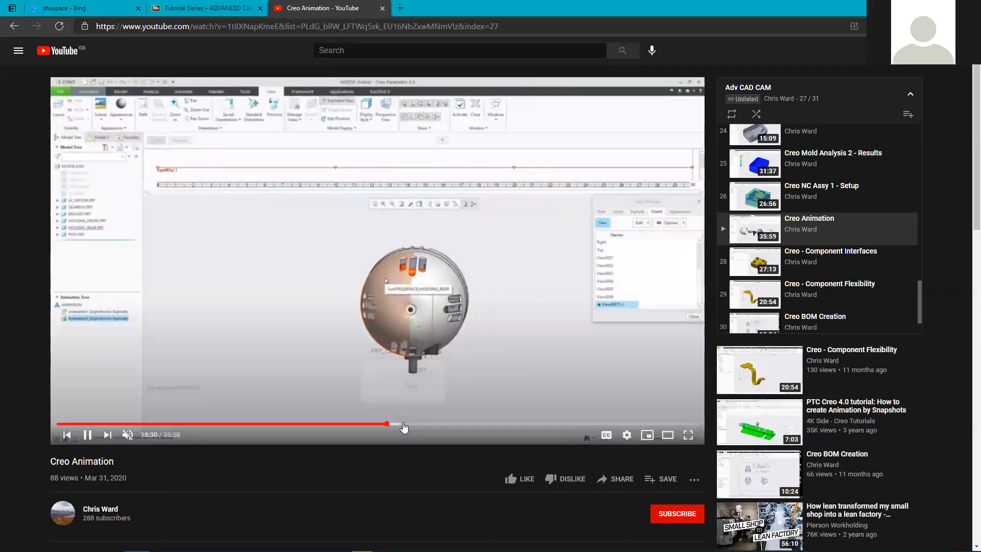
click(412, 424)
click(522, 423)
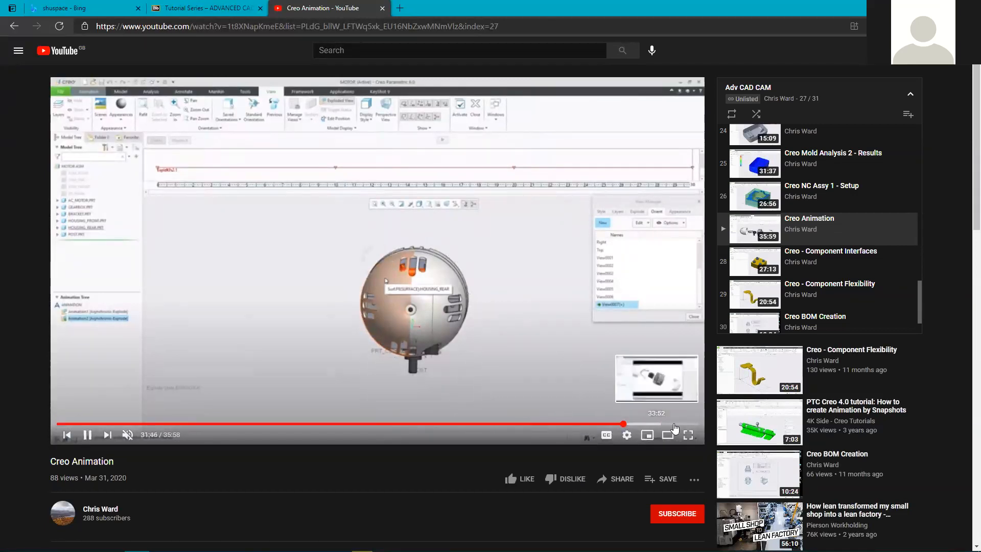
click(675, 424)
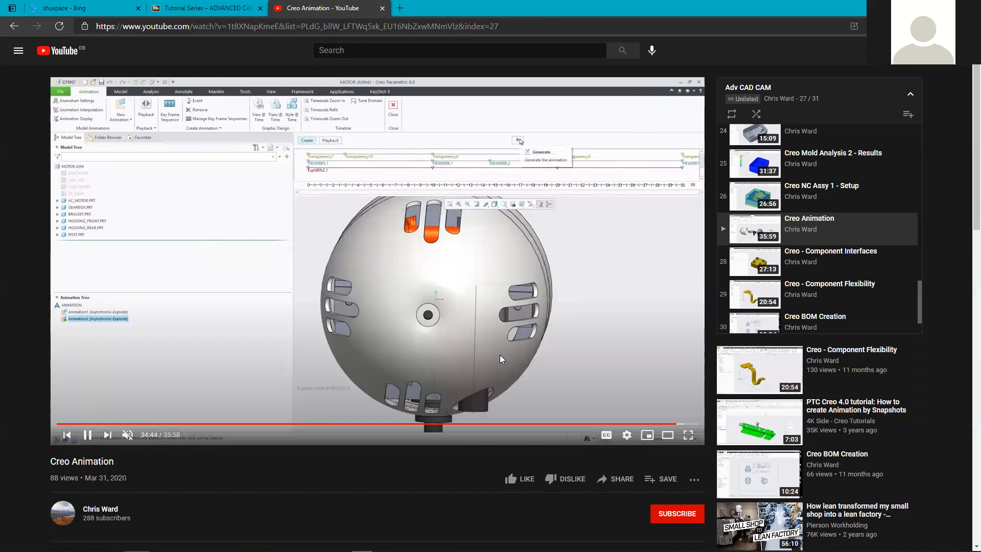
click(458, 332)
- Return to the Tutorial Series course page and look through the weekly tutorial materials past Week 8
click(242, 6)
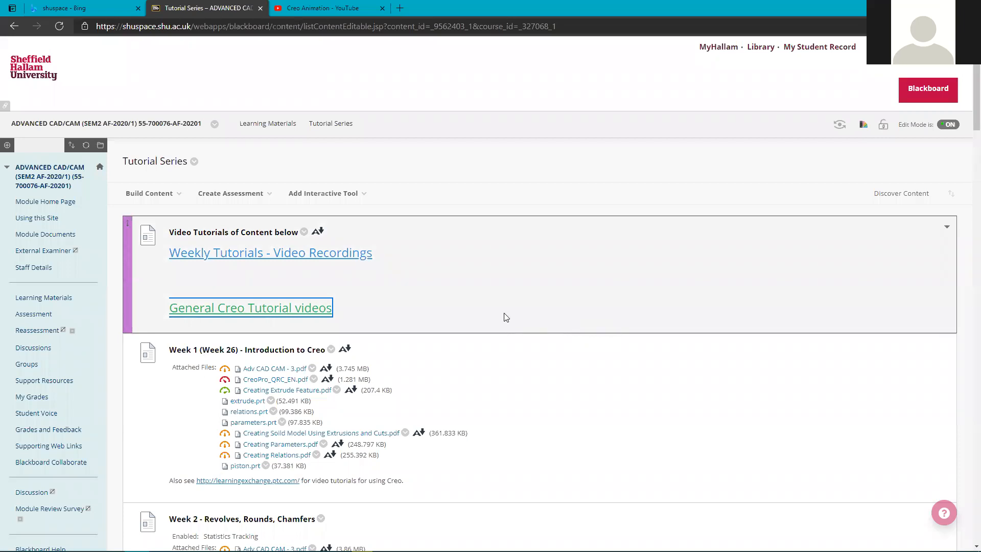
scroll(505, 318, down, 4)
scroll(500, 329, down, 10)
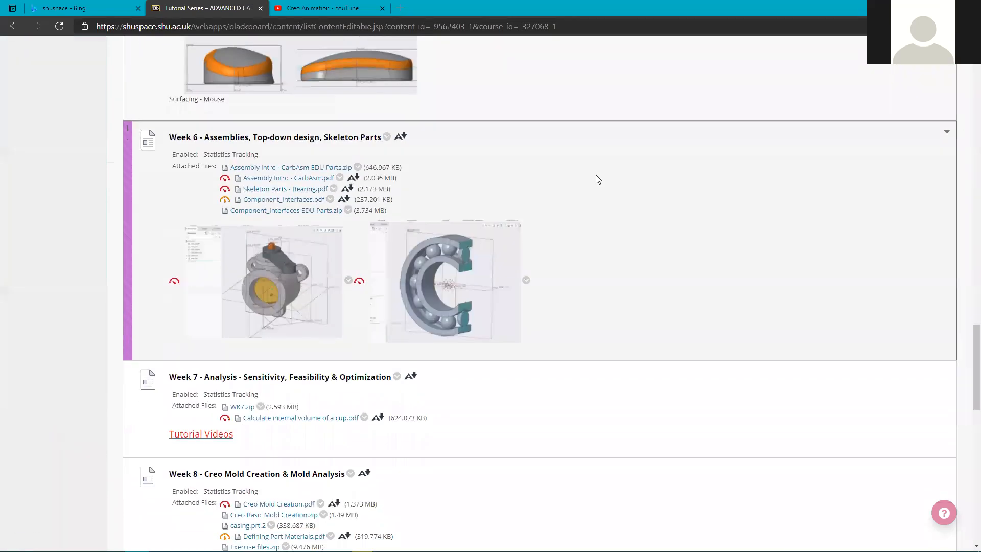
scroll(557, 235, down, 10)
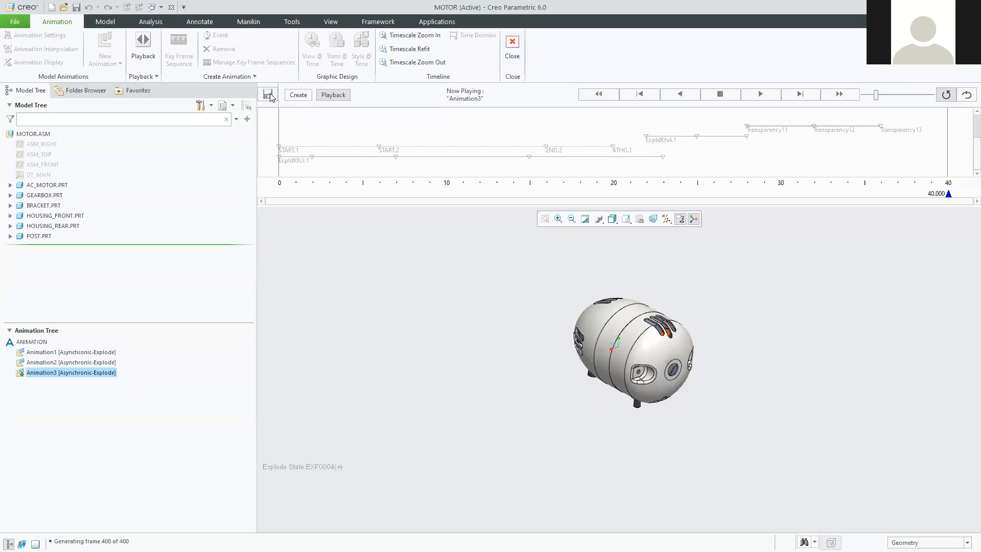
- Close the Animation application and save the Animation1 and Animation3 playbacks, storing Animation1 as Animation1.pba in the animation - Orig folder
click(513, 48)
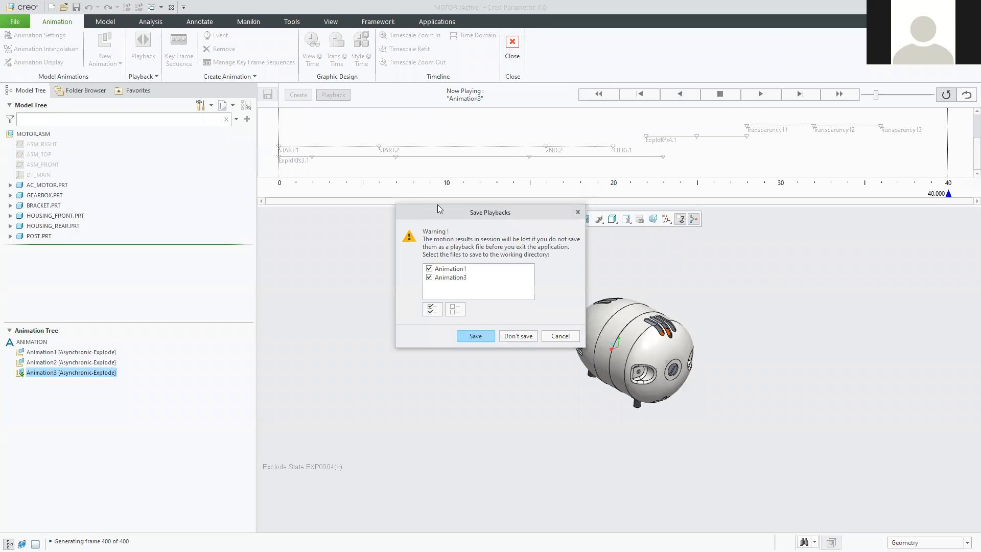
drag(438, 211, 388, 191)
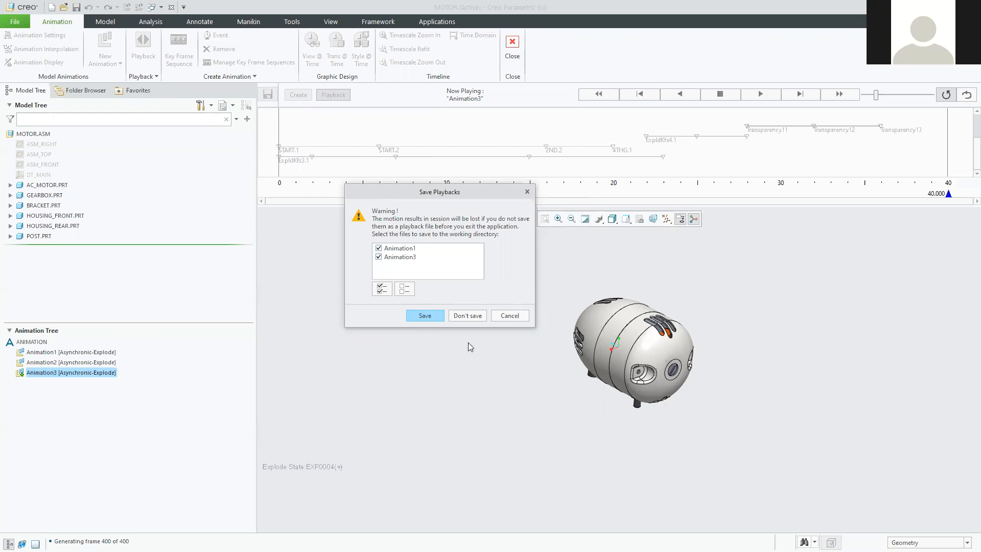
click(426, 313)
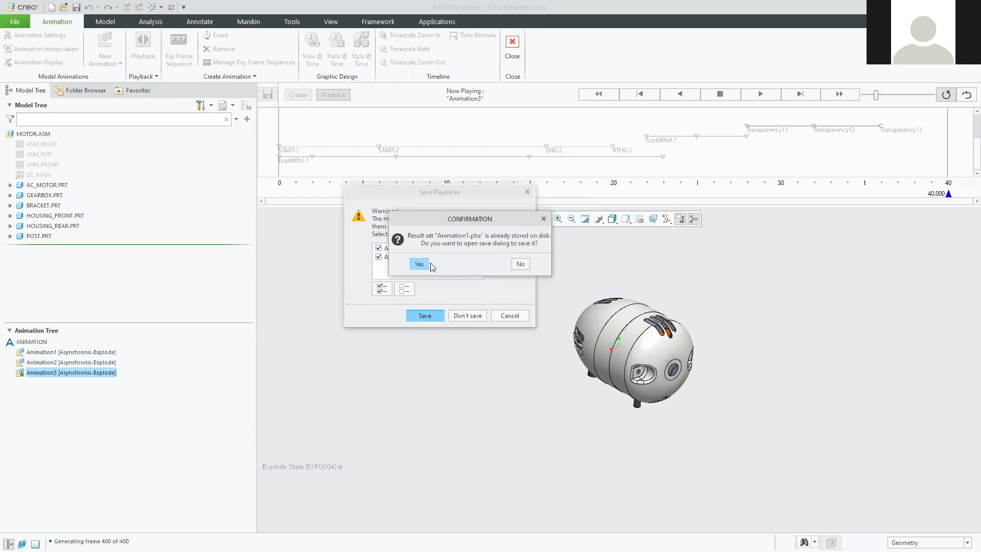
click(419, 264)
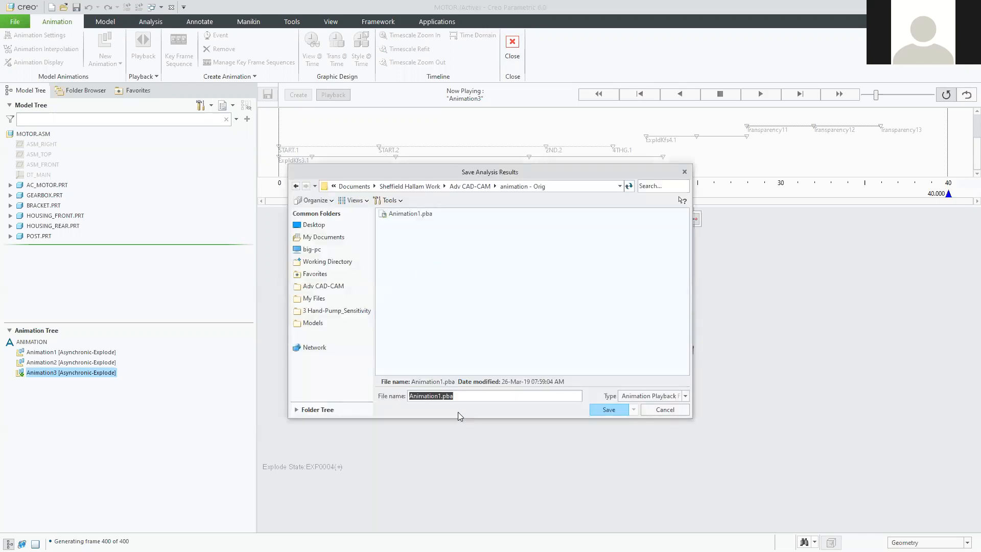
drag(463, 397, 387, 399)
click(429, 214)
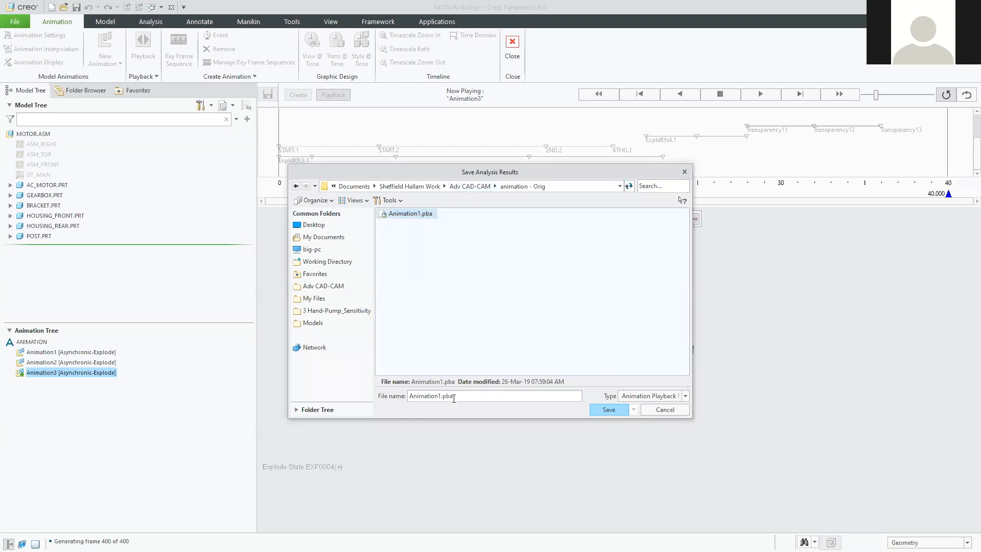
click(609, 410)
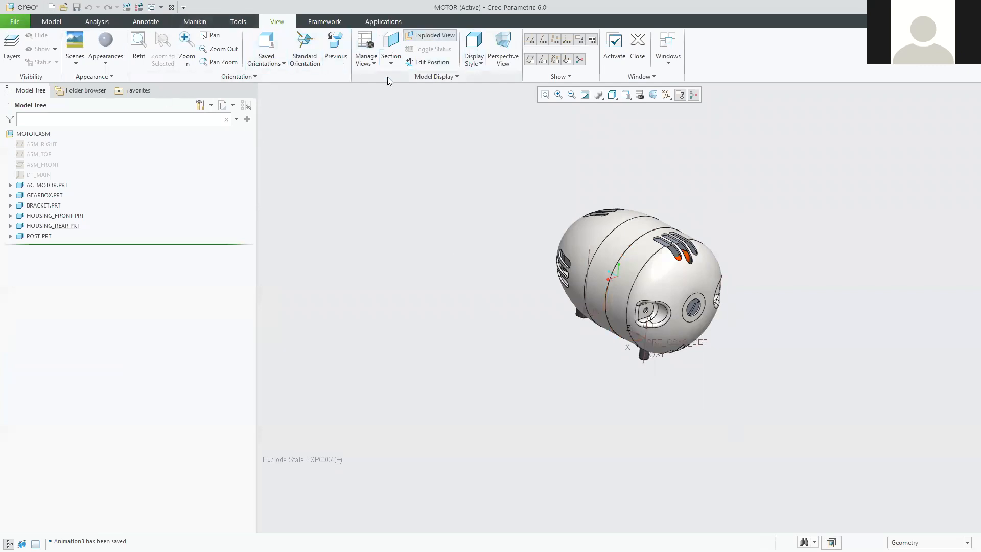
- Open the motor assembly in Render Studio and examine its real-time rendering up close from several angles
click(387, 21)
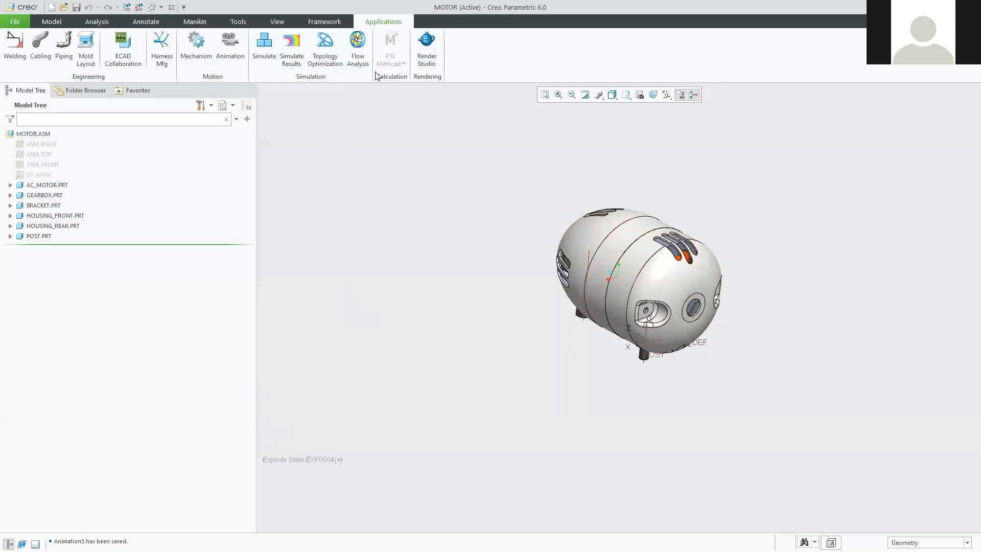
click(428, 46)
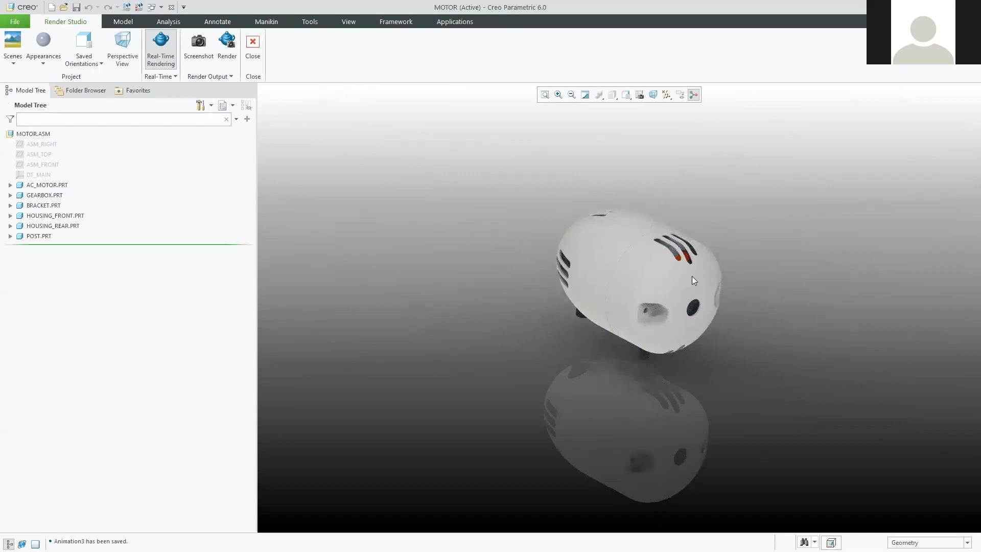
scroll(685, 271, up, 5)
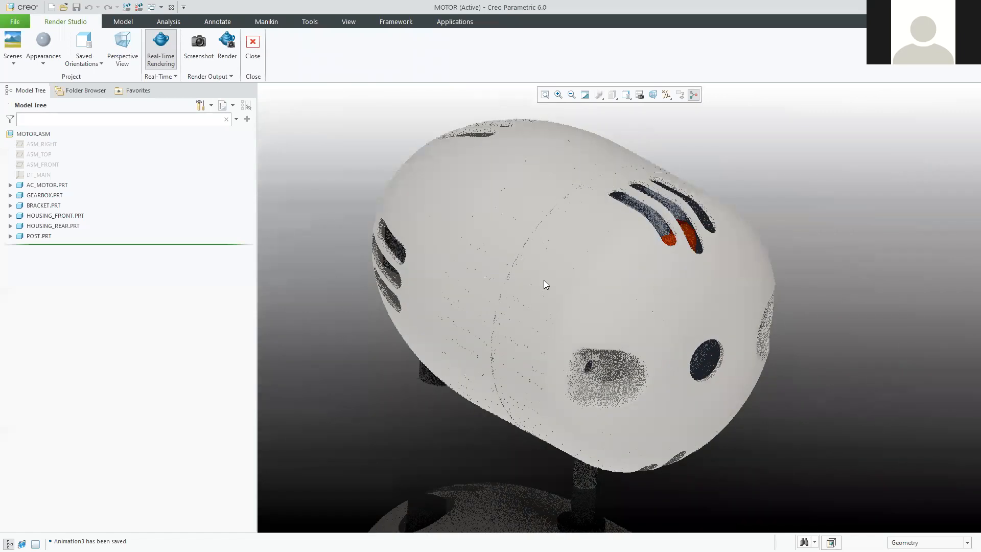
middle_drag(546, 263, 622, 288)
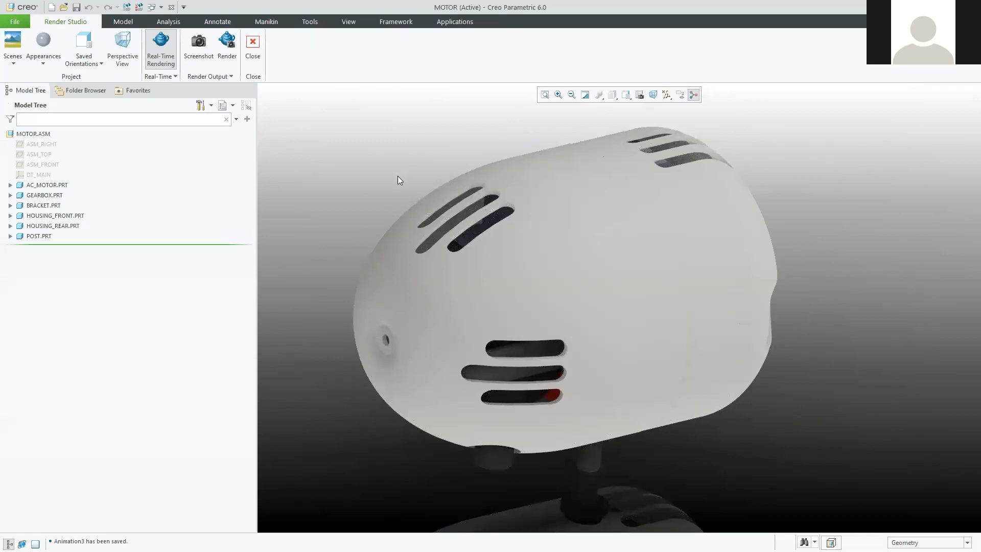
middle_drag(375, 280, 331, 277)
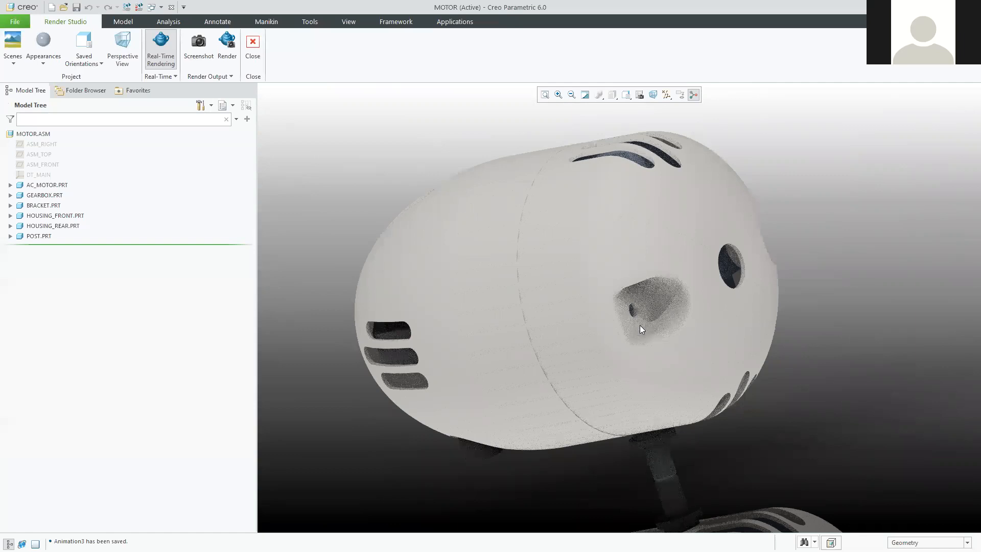
- Check the real-time rendering's scene information, turn on the perspective view and close the information window
click(163, 76)
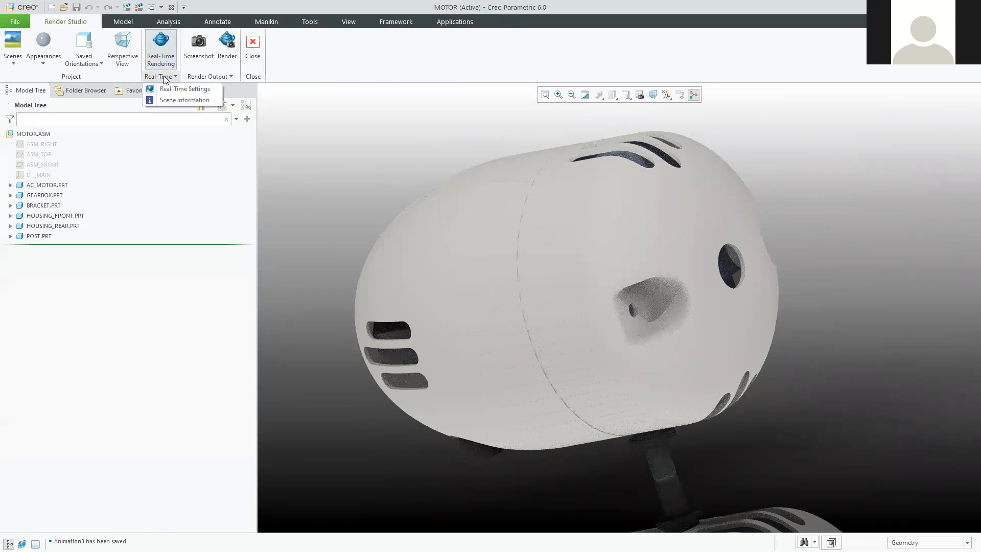
click(185, 100)
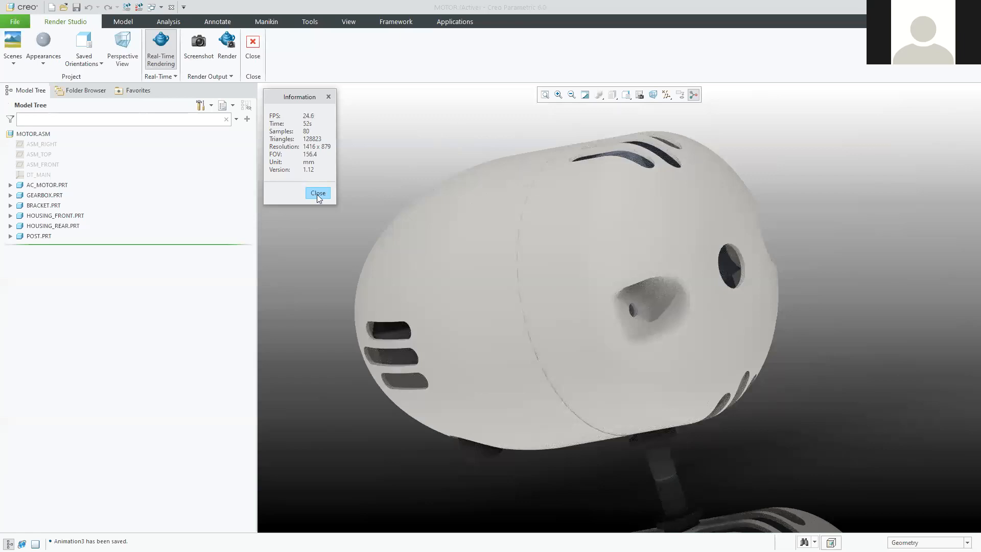
click(625, 96)
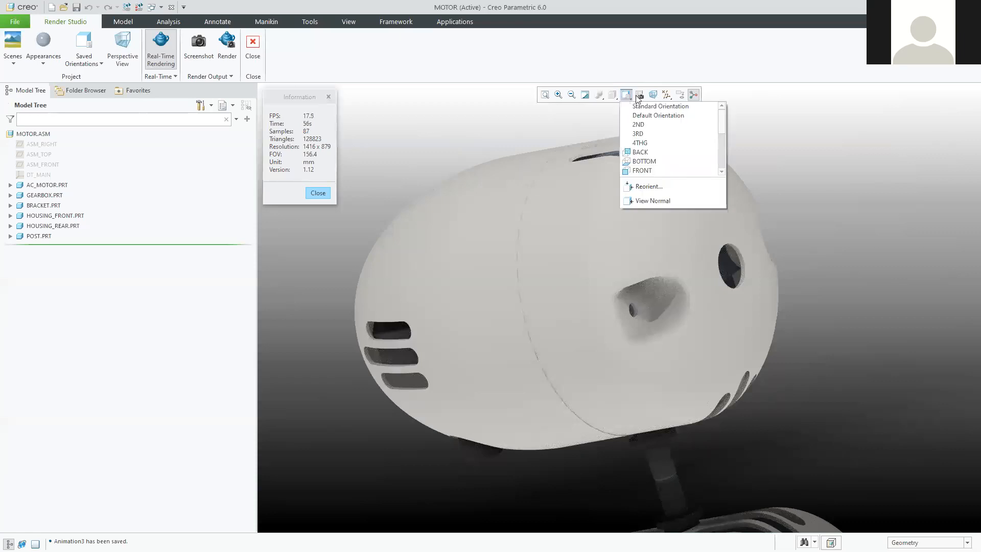
click(655, 96)
click(641, 96)
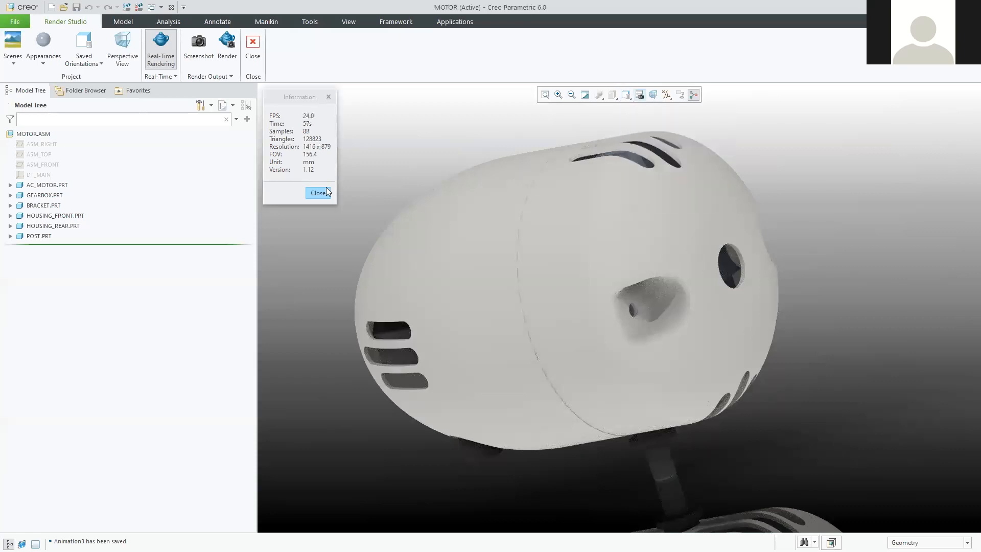
click(318, 193)
middle_drag(403, 172, 813, 86)
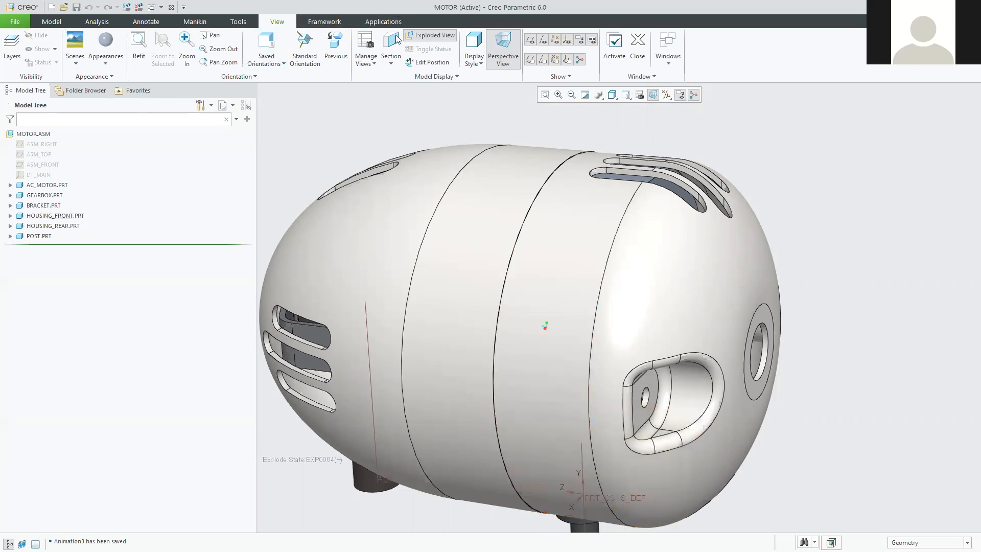
- Reopen Render Studio and reframe the motor in perspective so its side and floor reflection show
click(383, 21)
click(433, 44)
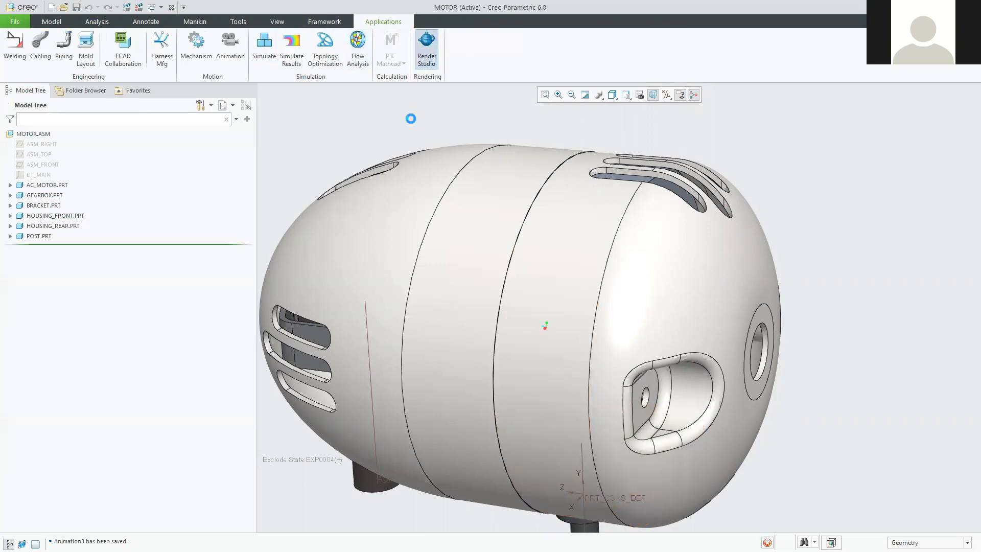
middle_drag(401, 263, 587, 332)
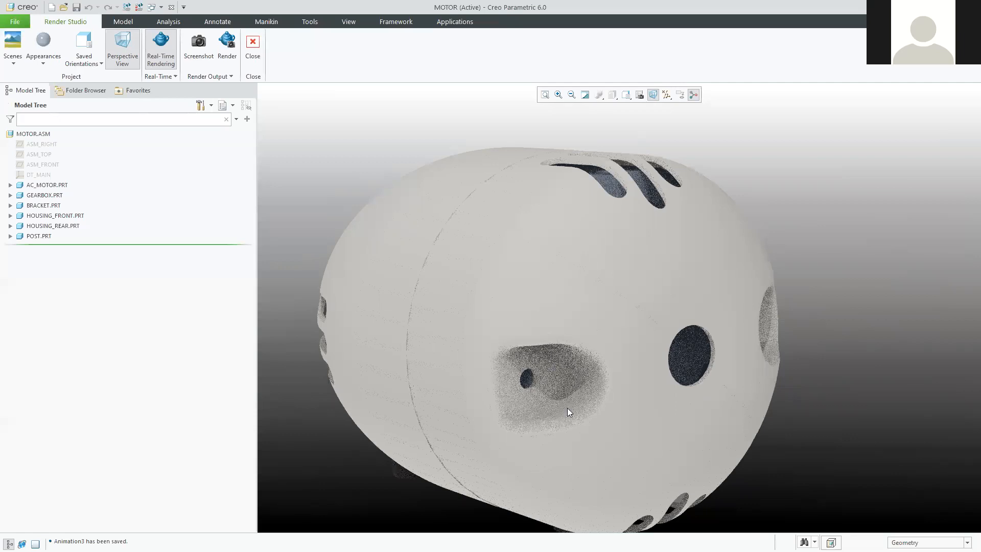
scroll(537, 366, up, 2)
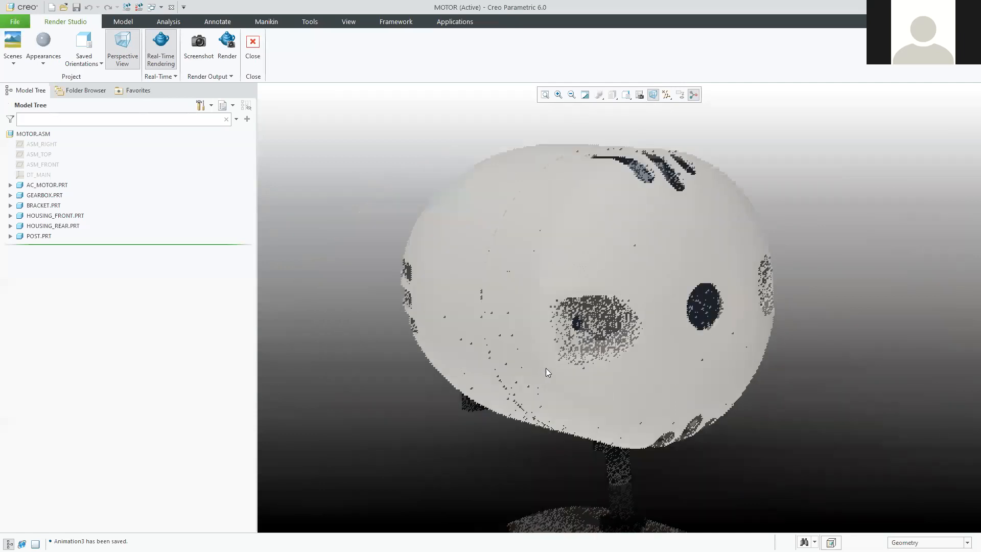
shift+middle_drag(563, 297, 621, 290)
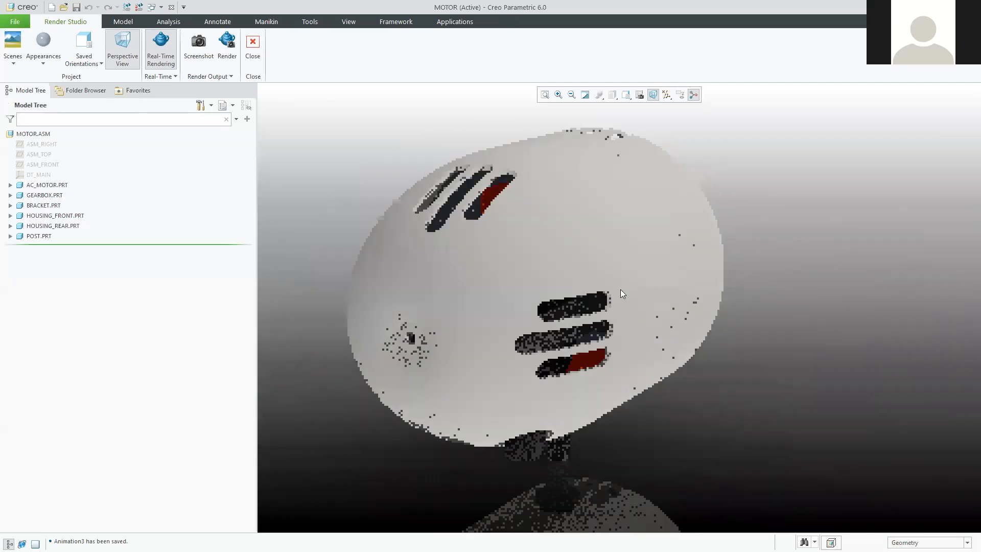
middle_drag(661, 261, 578, 305)
scroll(579, 285, up, 2)
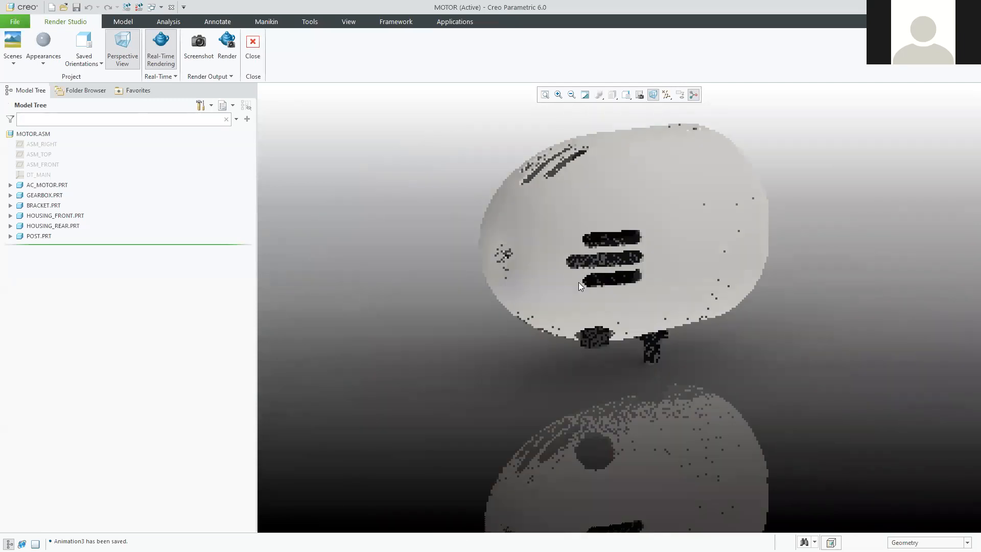
scroll(718, 136, up, 2)
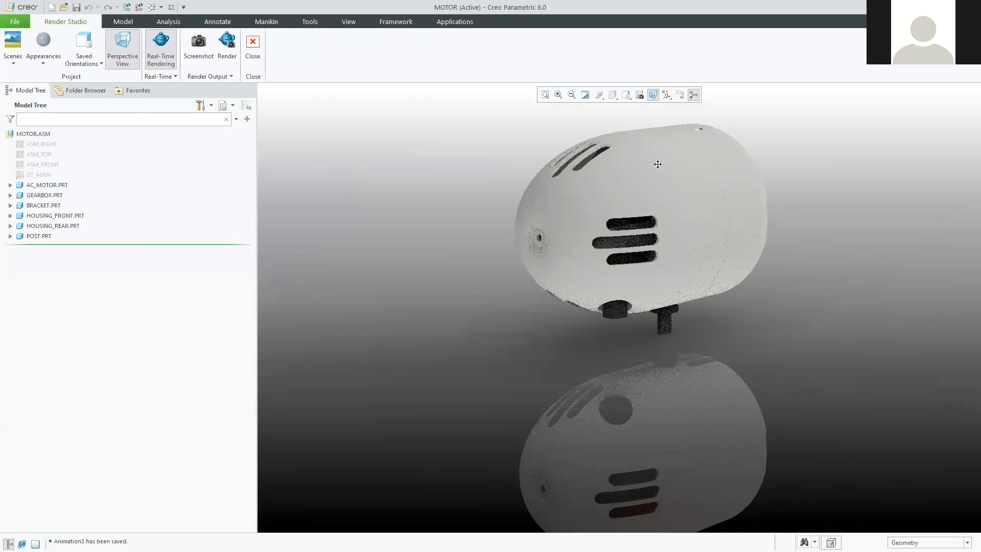
shift+middle_drag(621, 192, 506, 275)
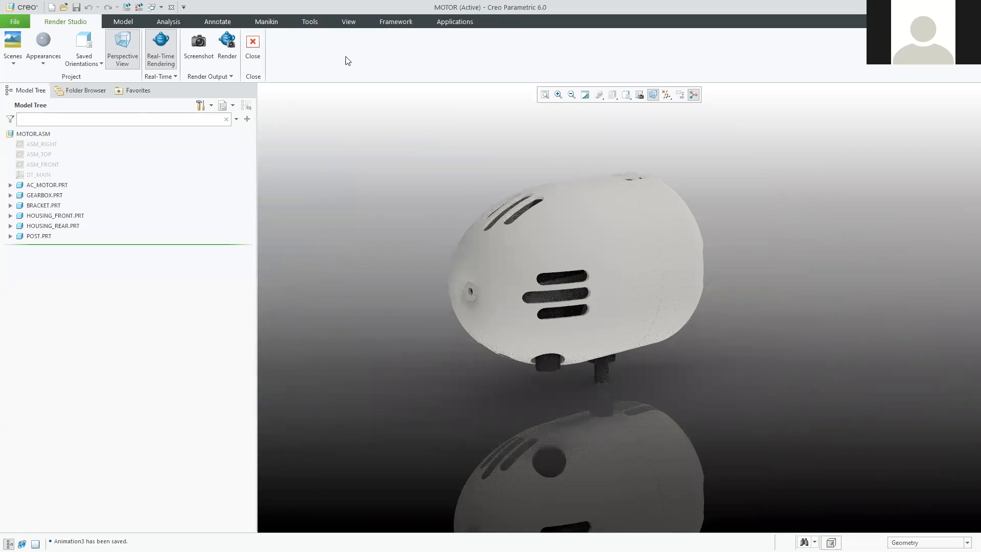
- Activate the explode state Exp0001 in the View Manager, frame the separated motor parts and return to the Render Studio rendering
click(348, 23)
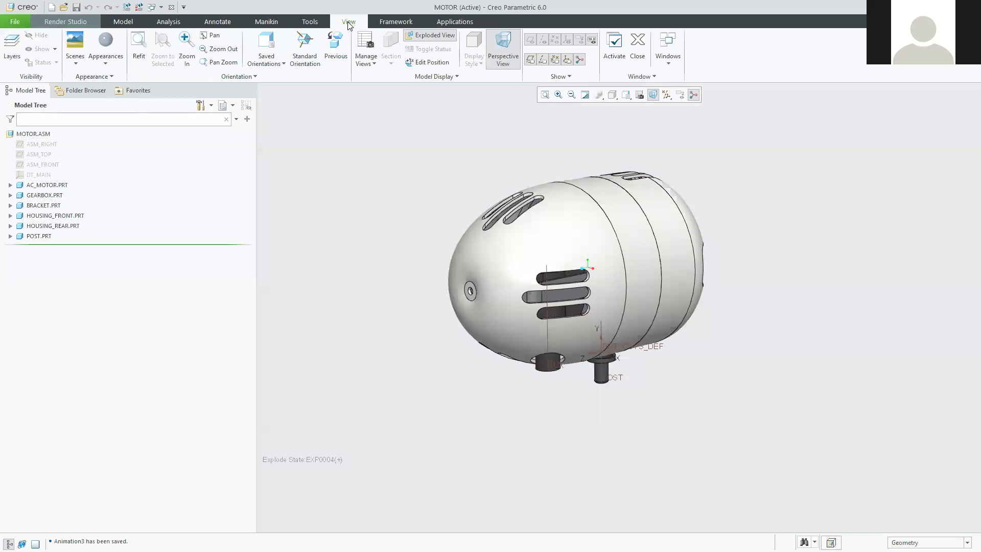
click(370, 62)
click(391, 77)
click(954, 107)
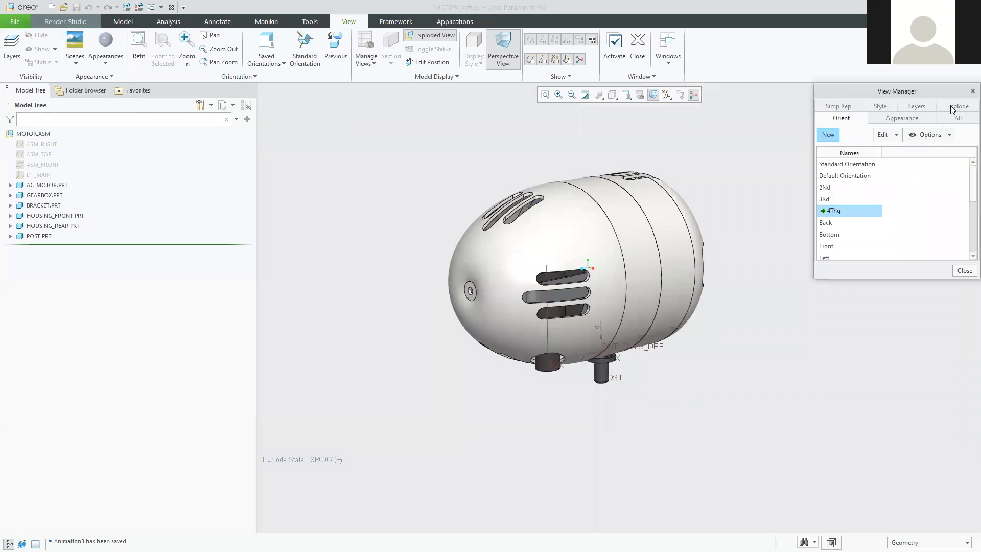
double_click(832, 163)
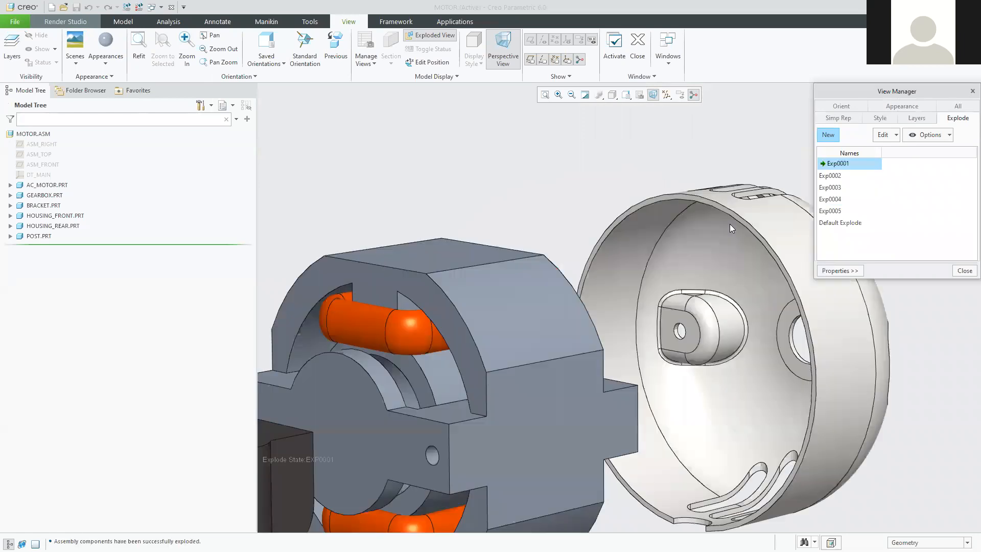
scroll(587, 276, up, 3)
scroll(639, 296, up, 1)
middle_drag(642, 293, 619, 309)
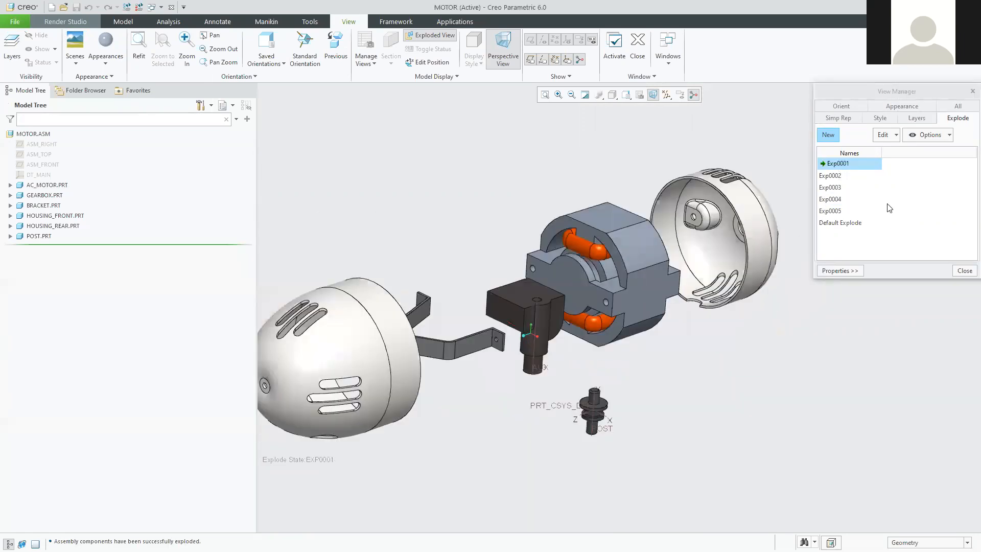
click(959, 272)
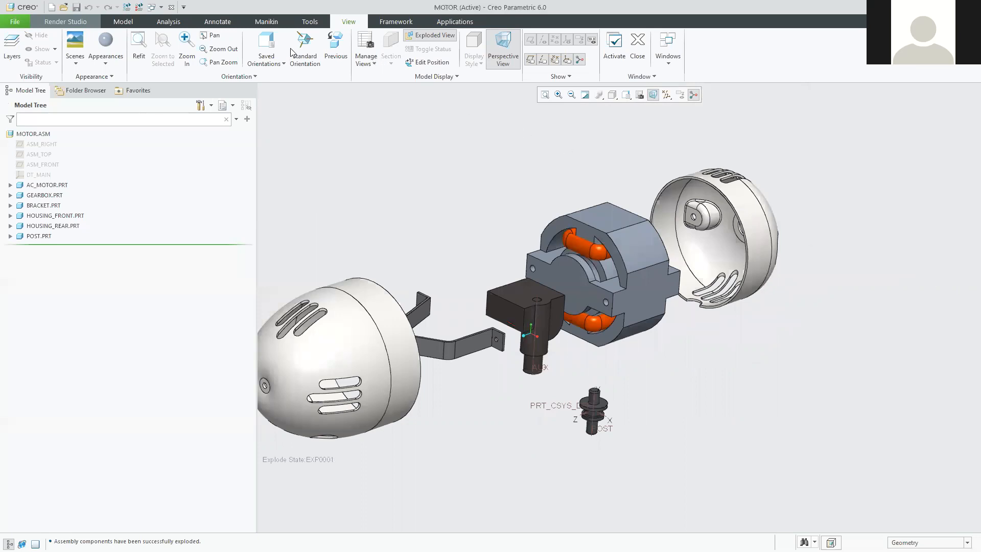
click(62, 21)
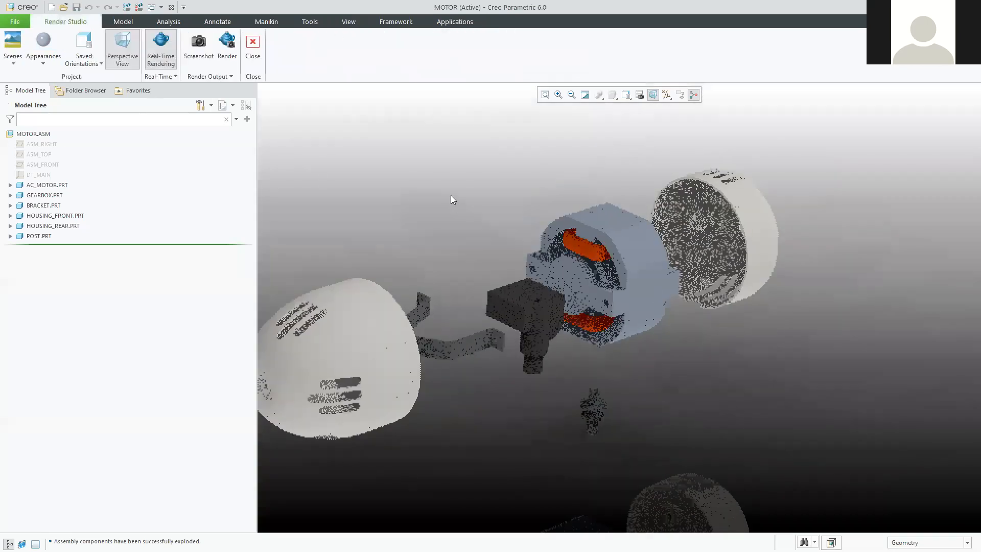
- Reframe the exploded motor to show all its parts and apply the indoor_room_scene to the rendering
scroll(462, 258, up, 1)
shift+middle_drag(439, 219, 486, 228)
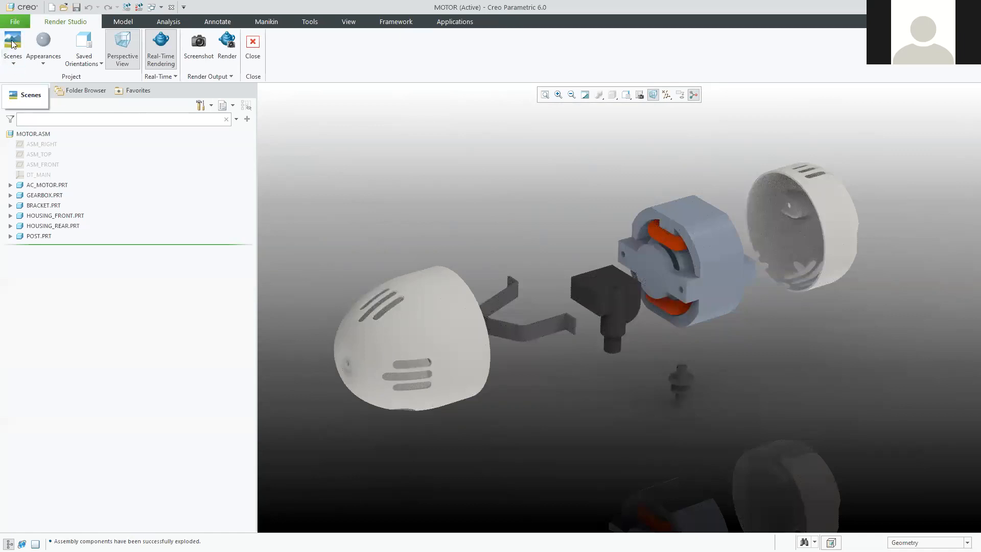
click(13, 64)
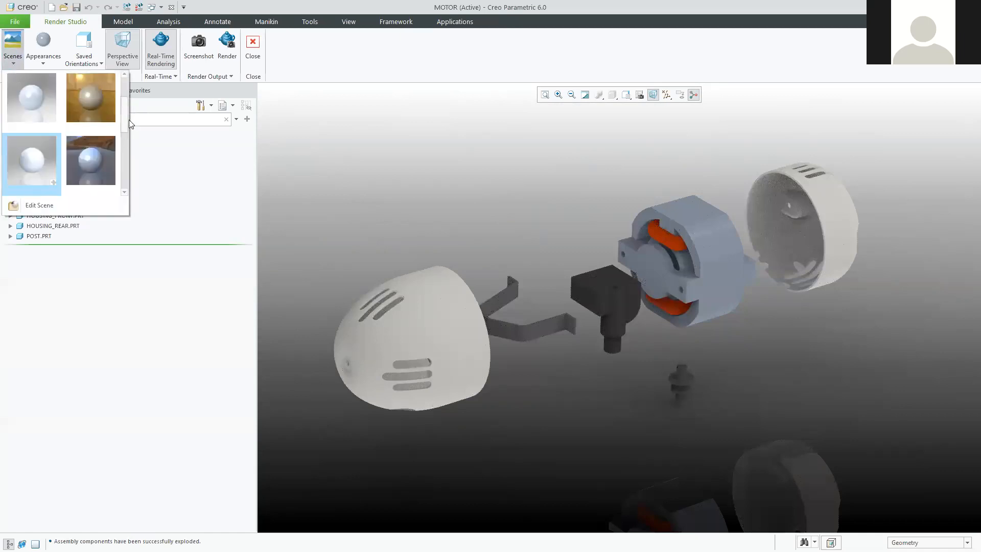
scroll(128, 154, down, 1)
scroll(126, 145, up, 2)
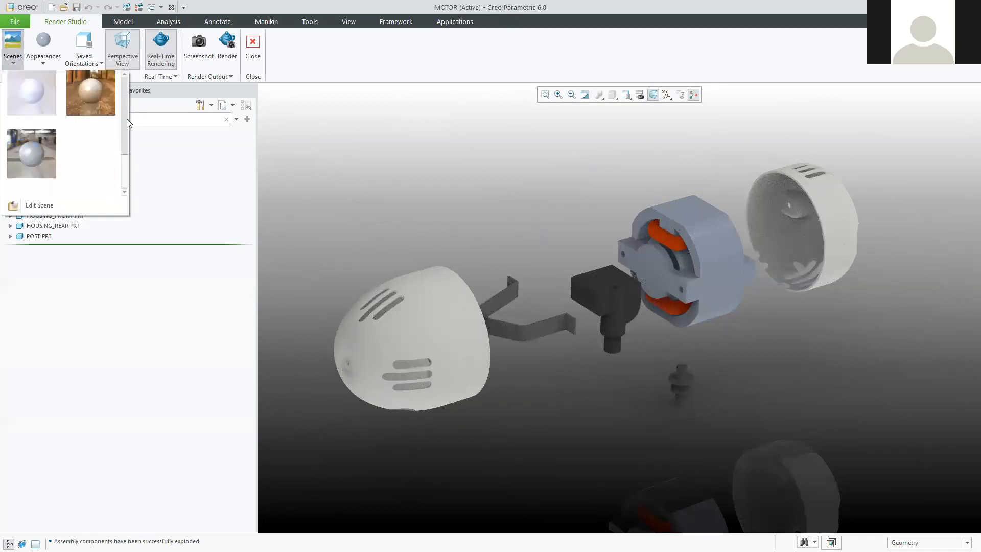
drag(128, 155, 104, 126)
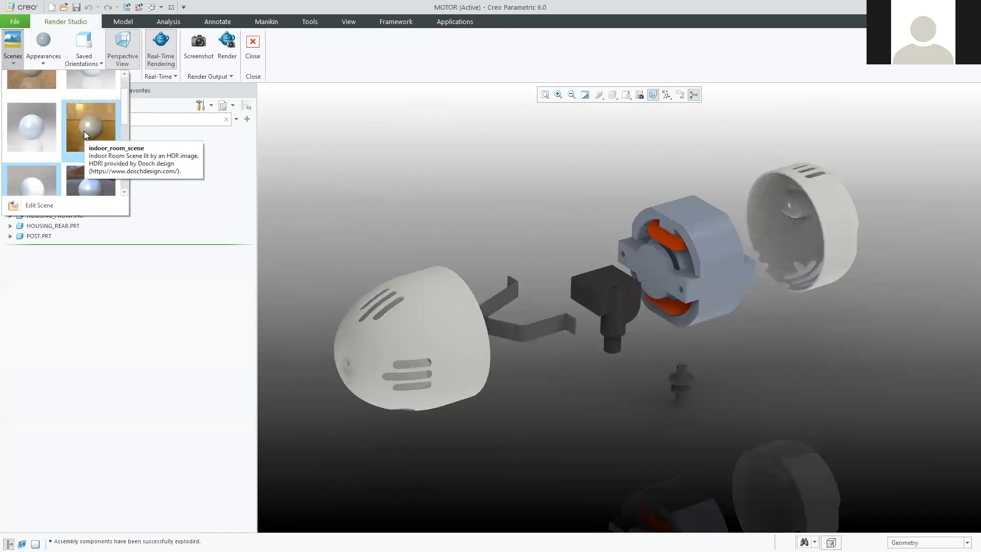
click(83, 131)
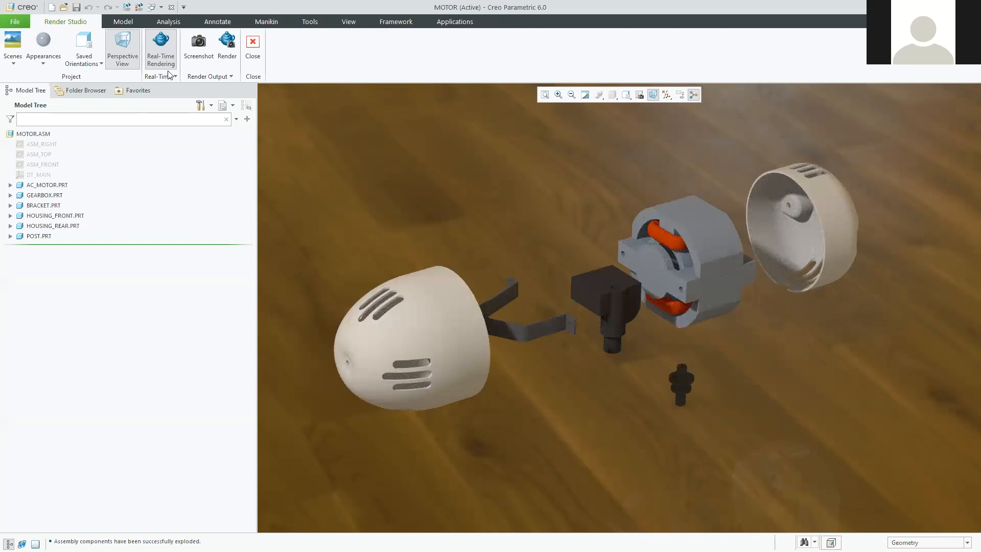
- Switch the rendering to the outdoor scene with the grey asphalt ground and frame the exploded motor in it
click(11, 64)
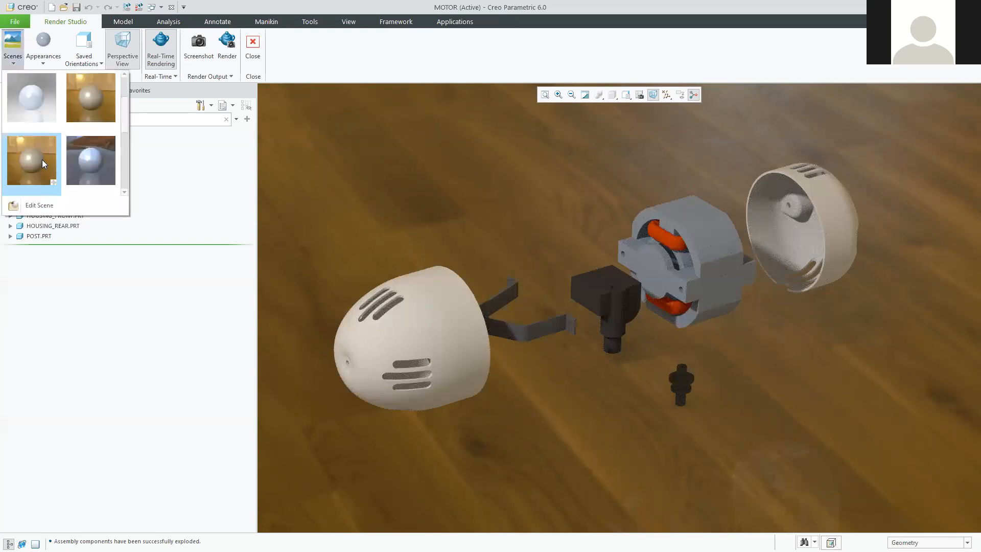
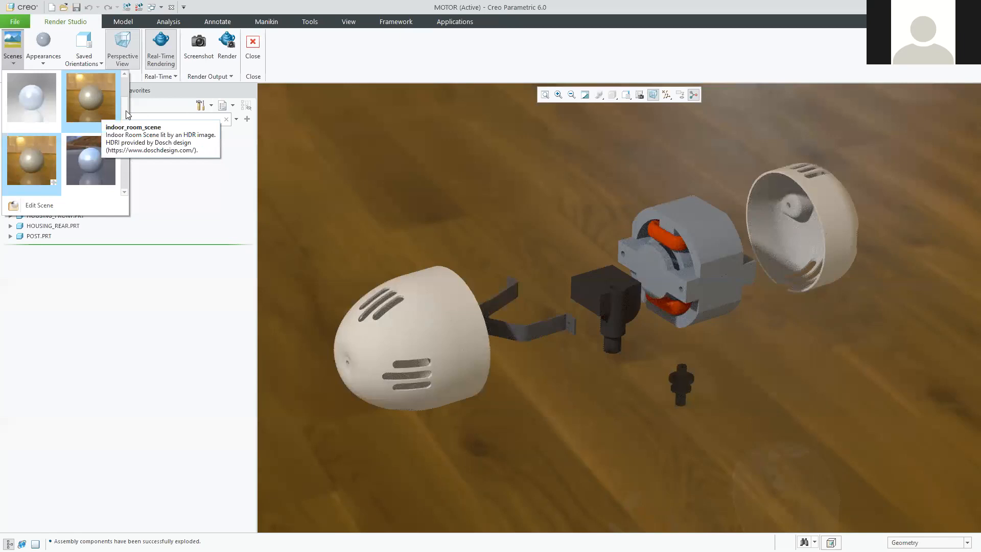
click(97, 155)
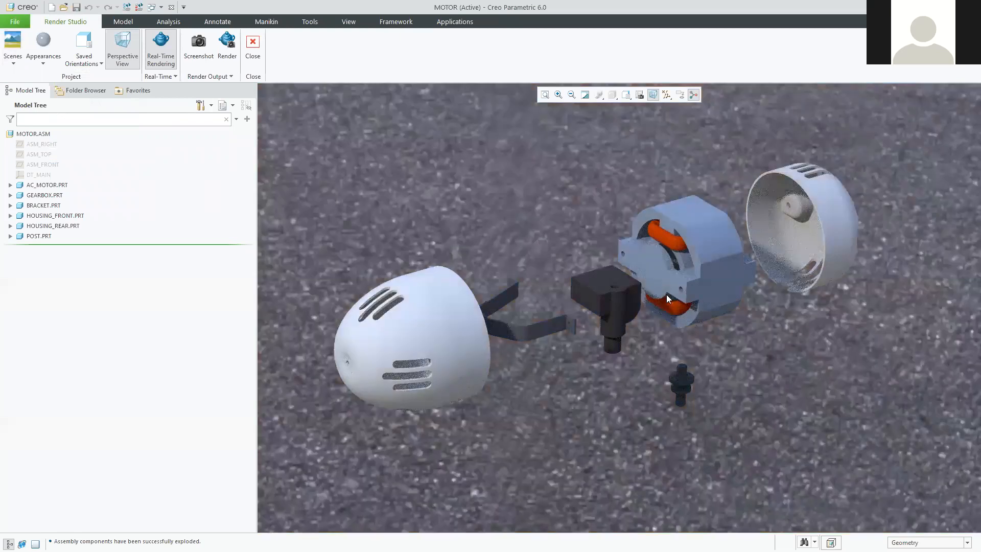
scroll(693, 209, up, 2)
shift+middle_drag(651, 232, 601, 273)
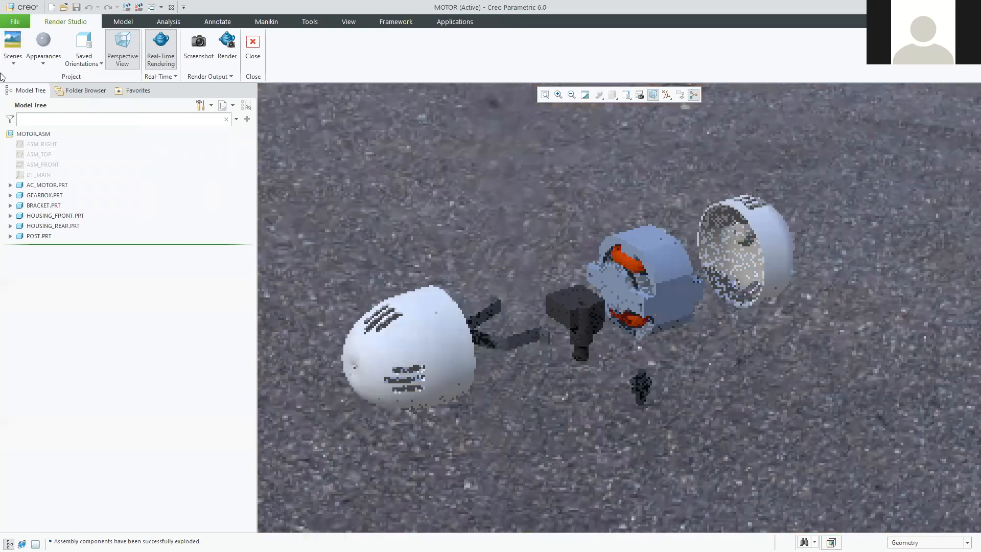
- Switch the rendering to the workshop scene, the last one in the scene gallery
click(14, 63)
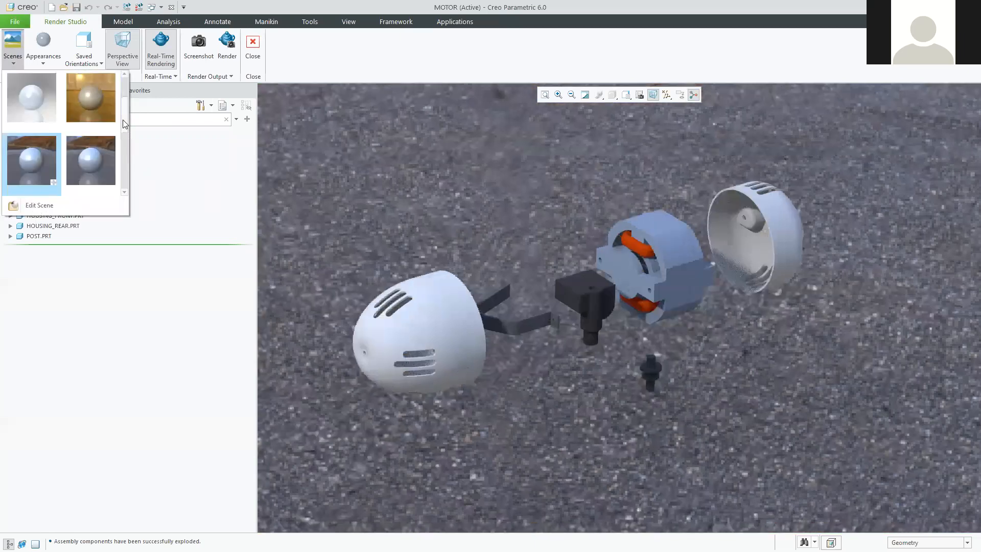
scroll(122, 184, down, 3)
drag(124, 177, 123, 173)
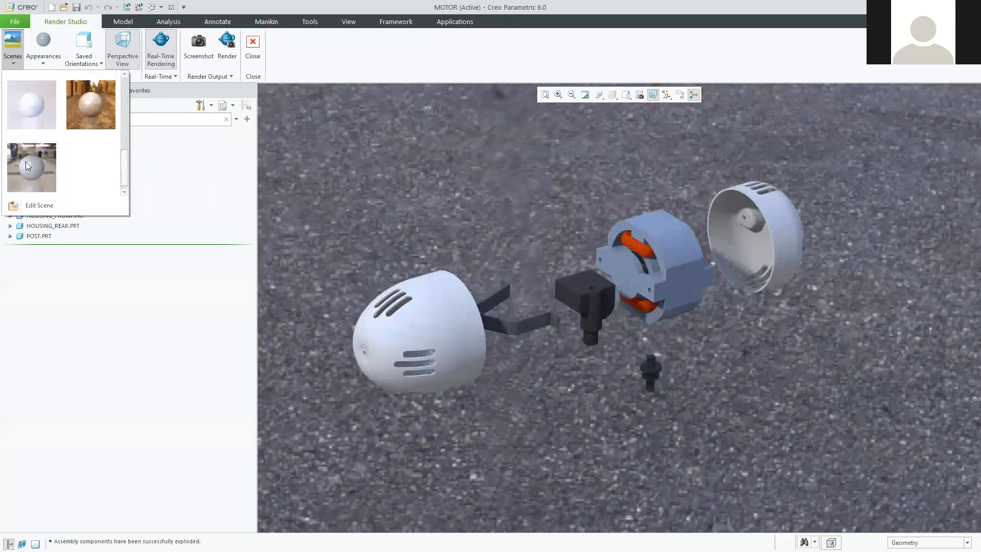
click(26, 164)
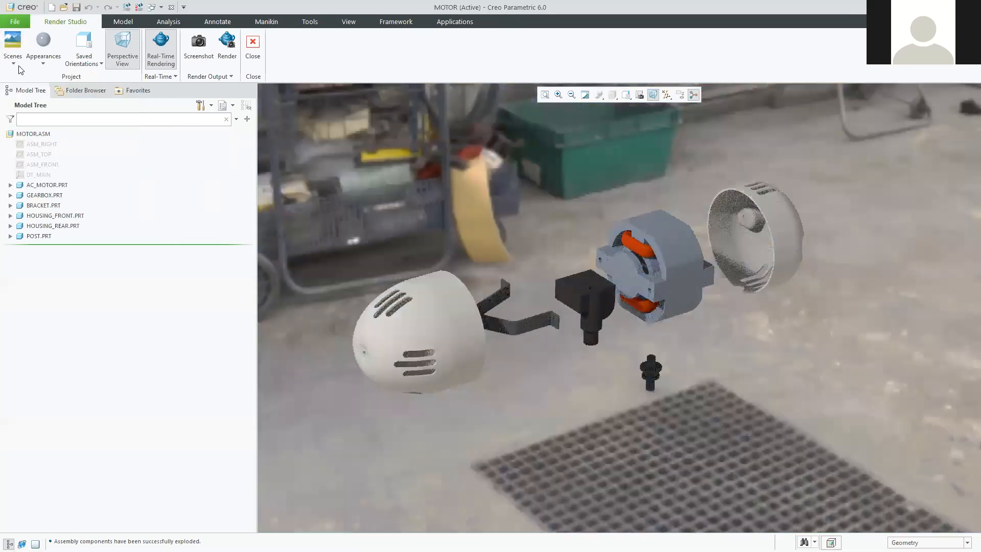
- Browse the scene gallery and apply the desert scene with sandy ground and blue sky
click(14, 60)
scroll(126, 131, down, 3)
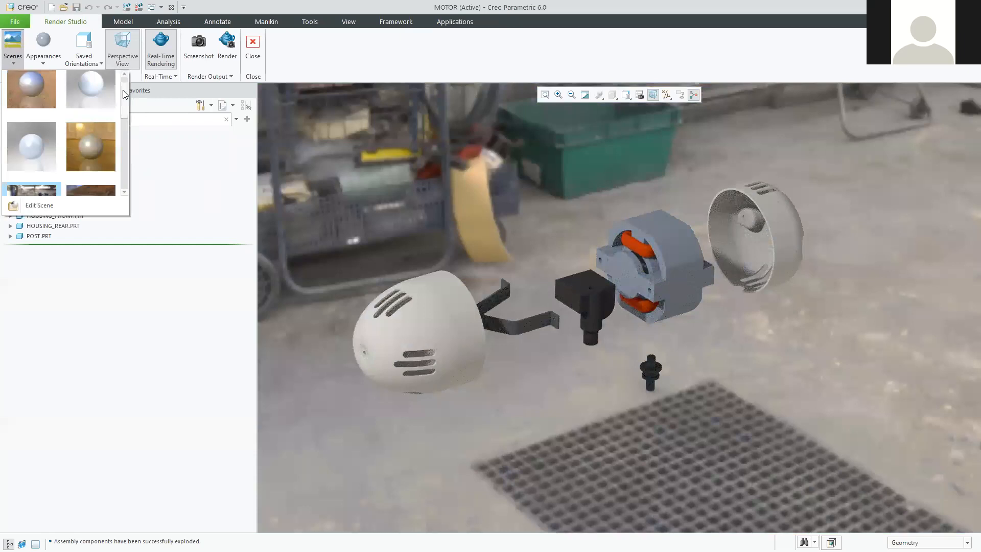
scroll(122, 90, up, 3)
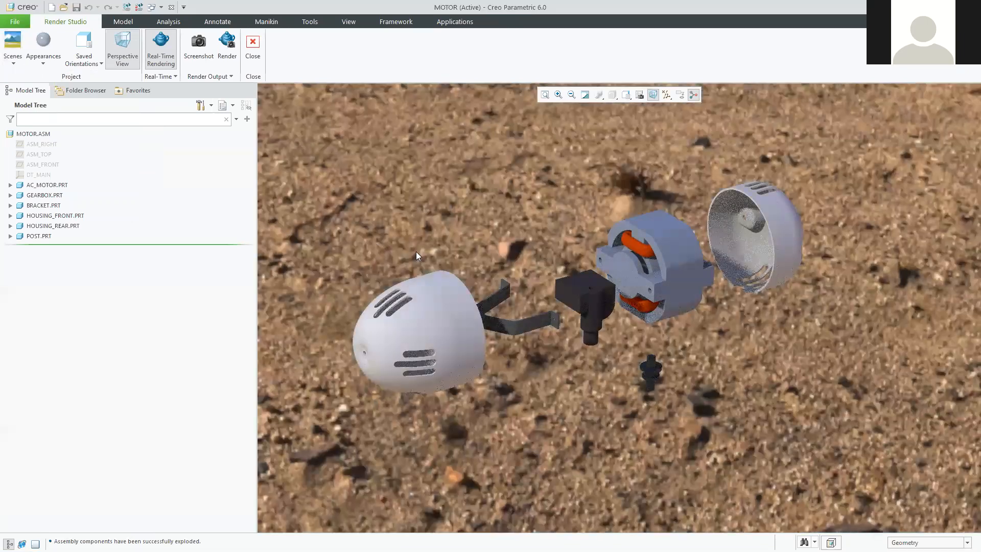
- Open the Scene Editor for the desert scene, move it clear of the rendering and show its environment settings
click(14, 63)
click(41, 203)
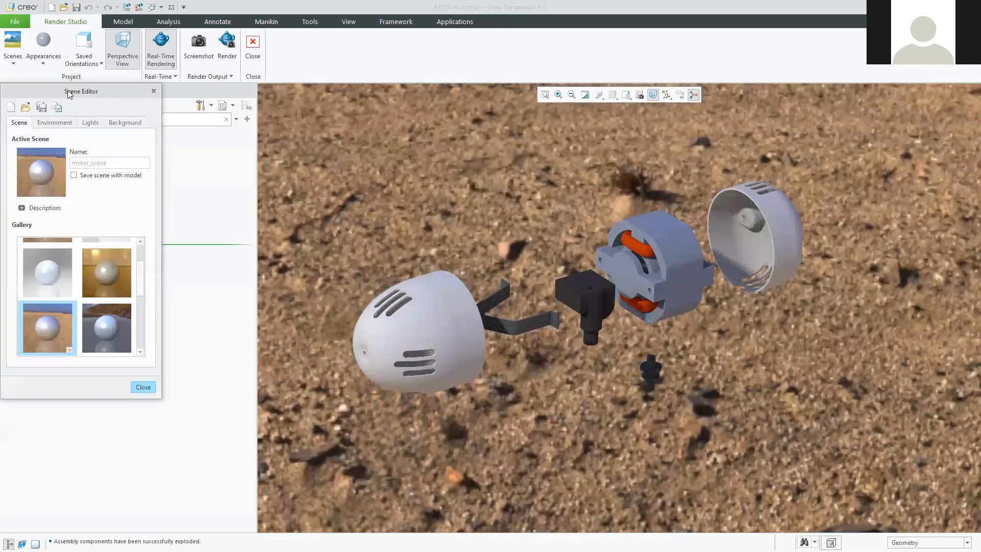
drag(68, 90, 139, 106)
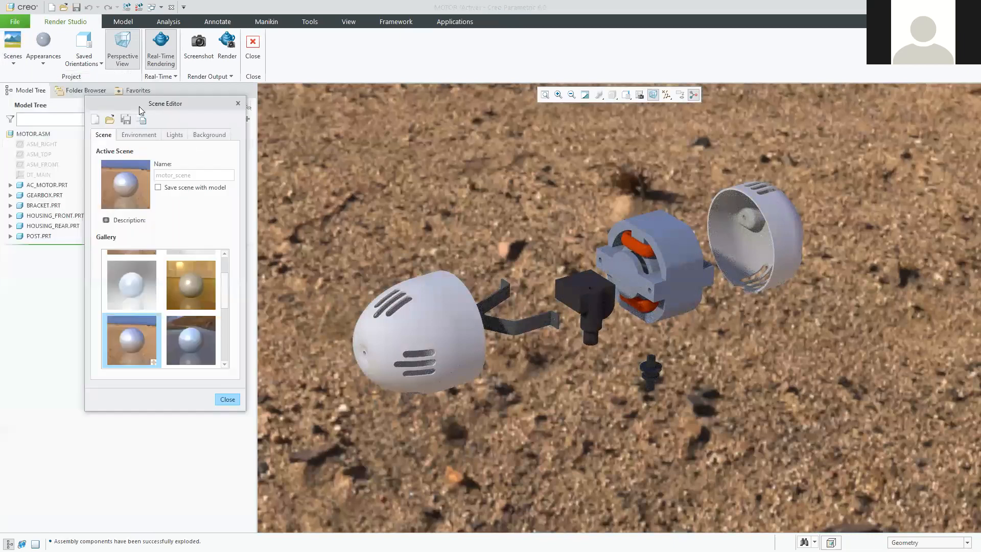
click(133, 135)
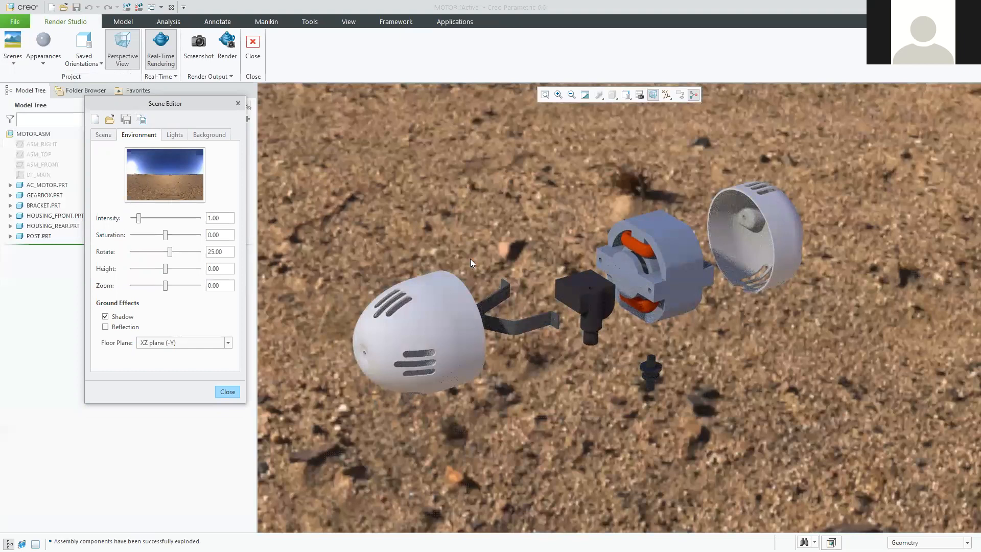
- Examine the exploded motor against the desert ground and horizon from several angles and distances
scroll(543, 234, up, 2)
scroll(608, 203, up, 1)
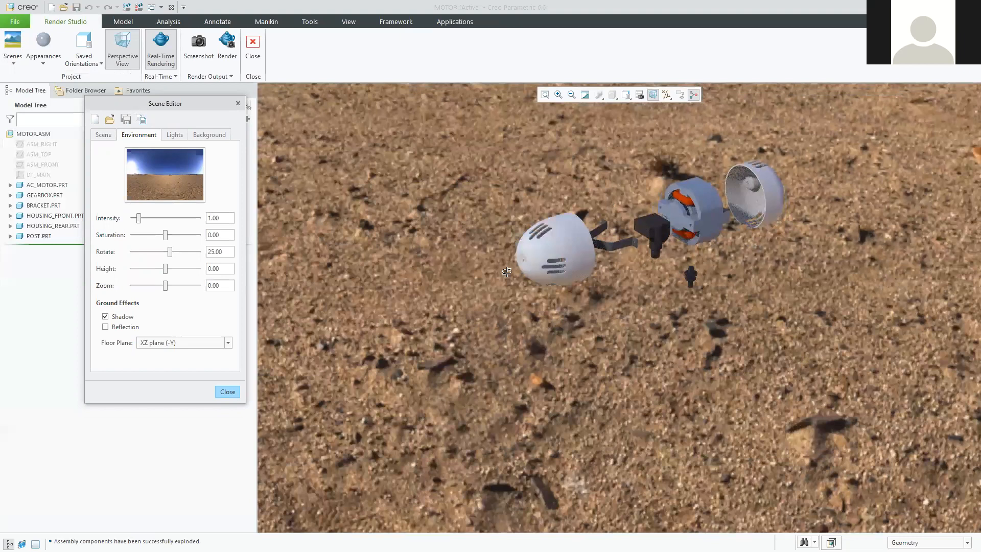
middle_drag(593, 276, 656, 279)
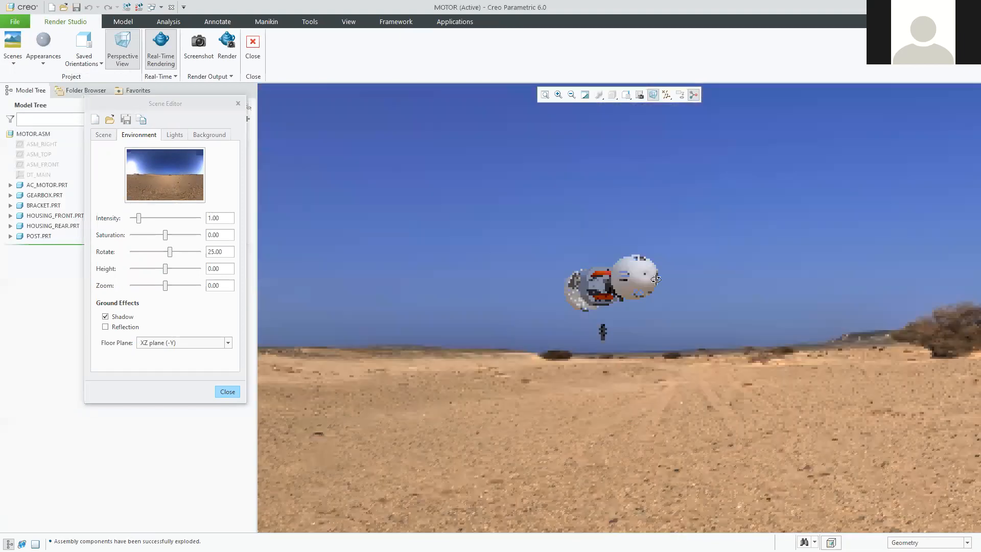
middle_drag(672, 243, 661, 351)
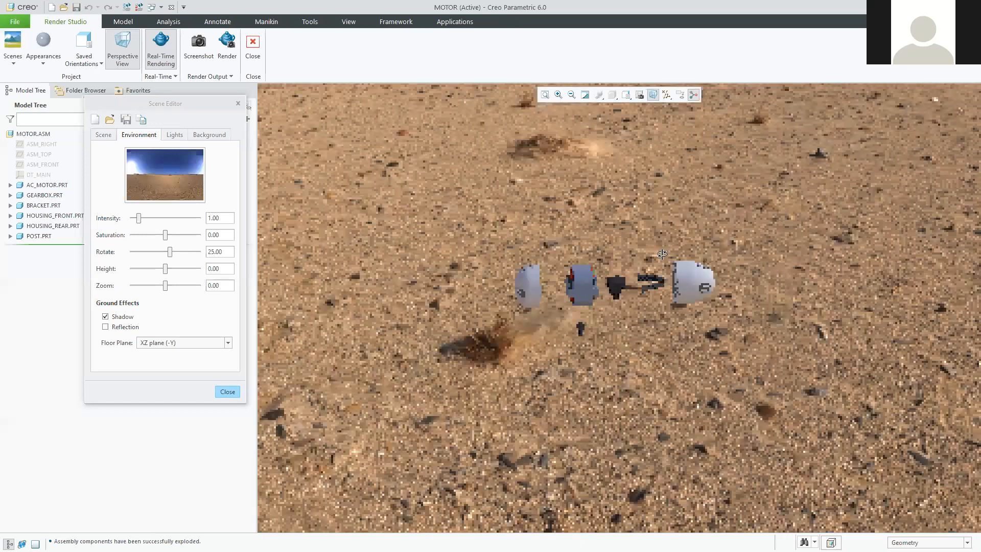
middle_drag(730, 207, 624, 250)
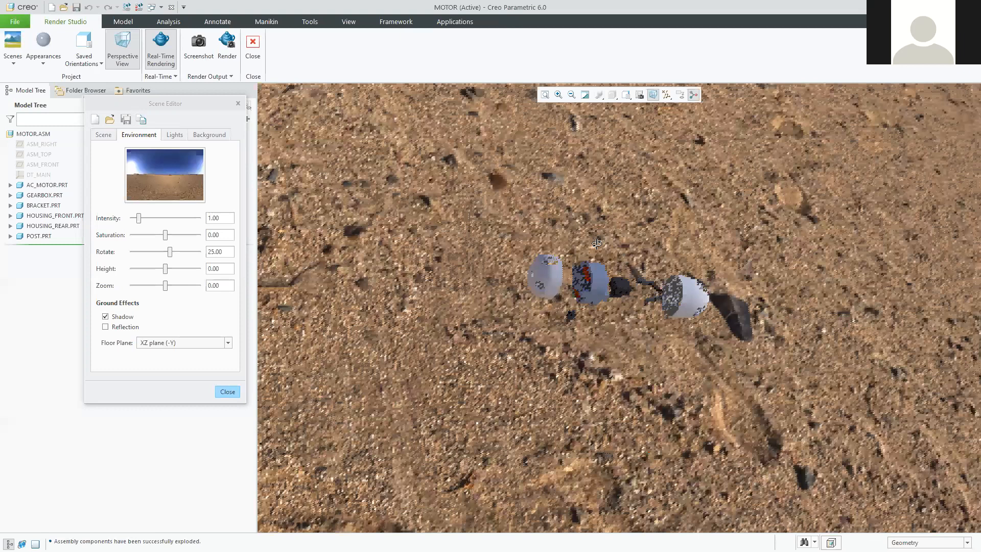
middle_drag(596, 249, 600, 258)
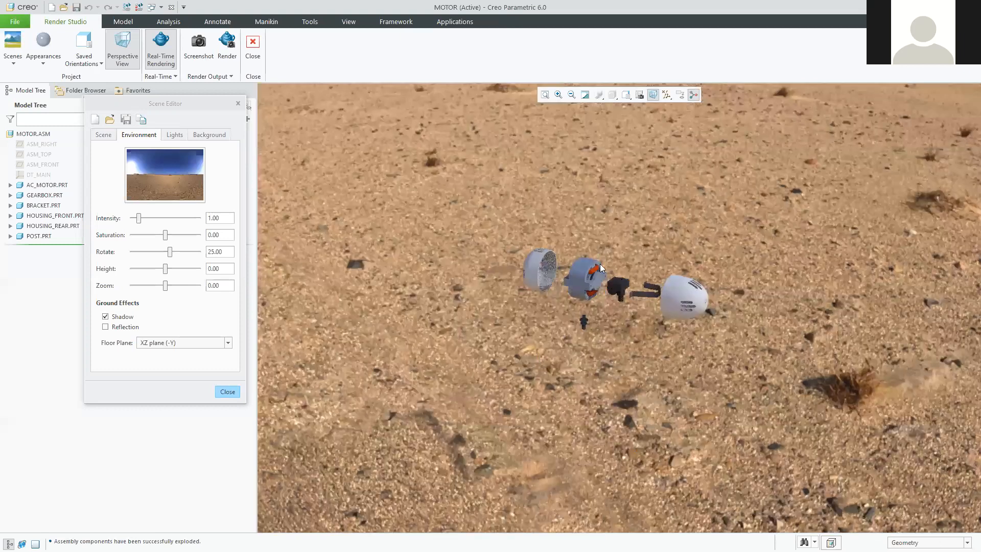
scroll(593, 274, down, 3)
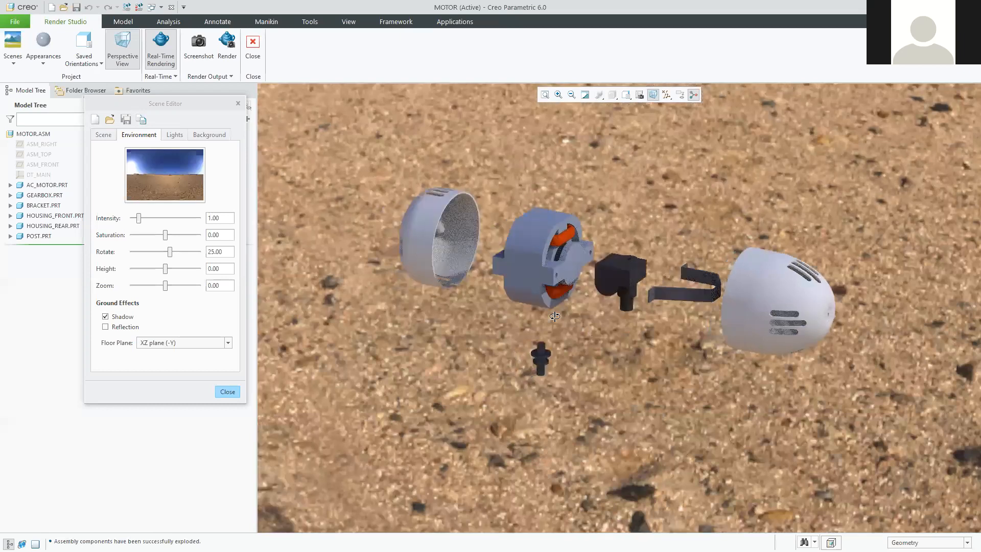
mouse_move(515, 356)
middle_down()
mouse_move(493, 318)
mouse_move(525, 353)
middle_up()
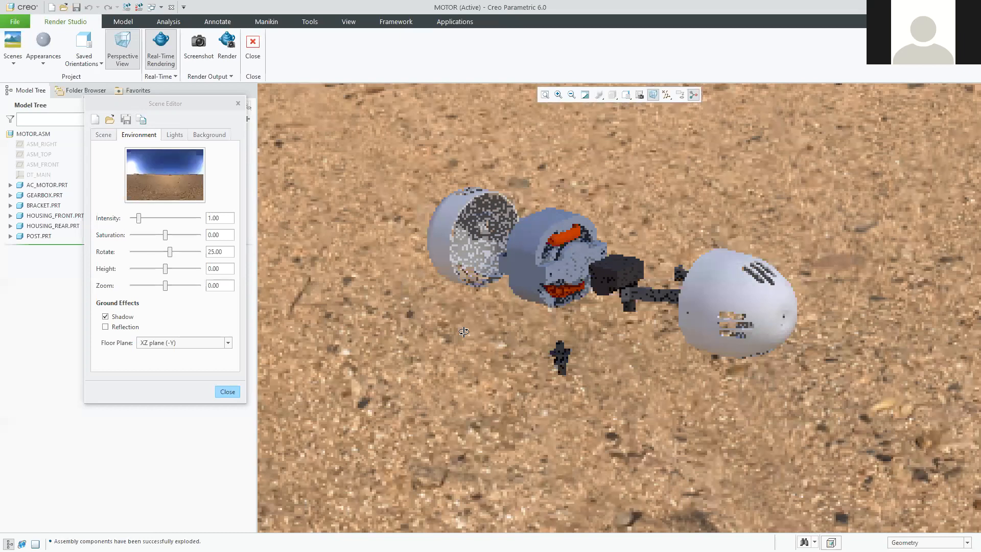
mouse_move(456, 313)
middle_down()
mouse_move(447, 308)
mouse_move(488, 338)
mouse_move(458, 340)
mouse_move(460, 329)
middle_up()
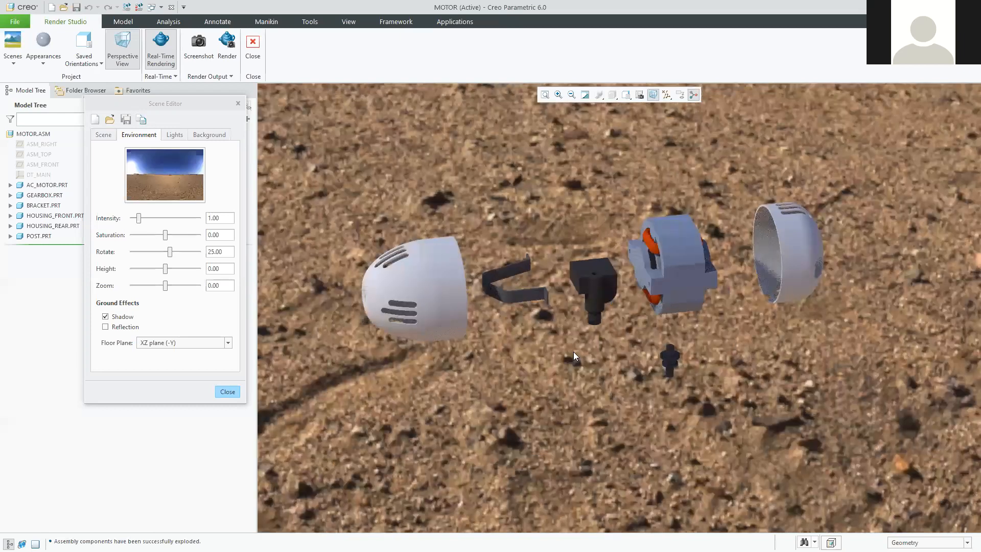
middle_drag(551, 371, 547, 374)
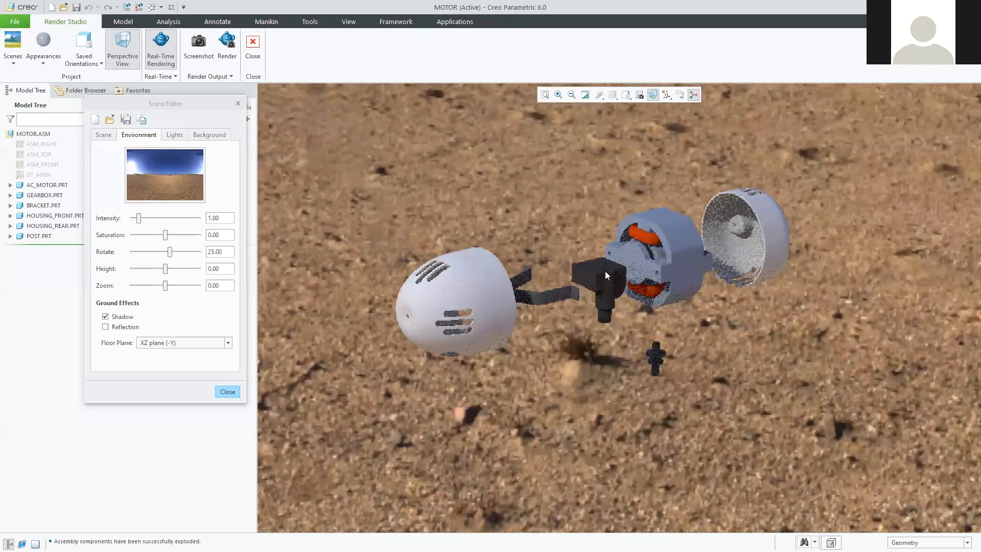
middle_drag(606, 275, 562, 297)
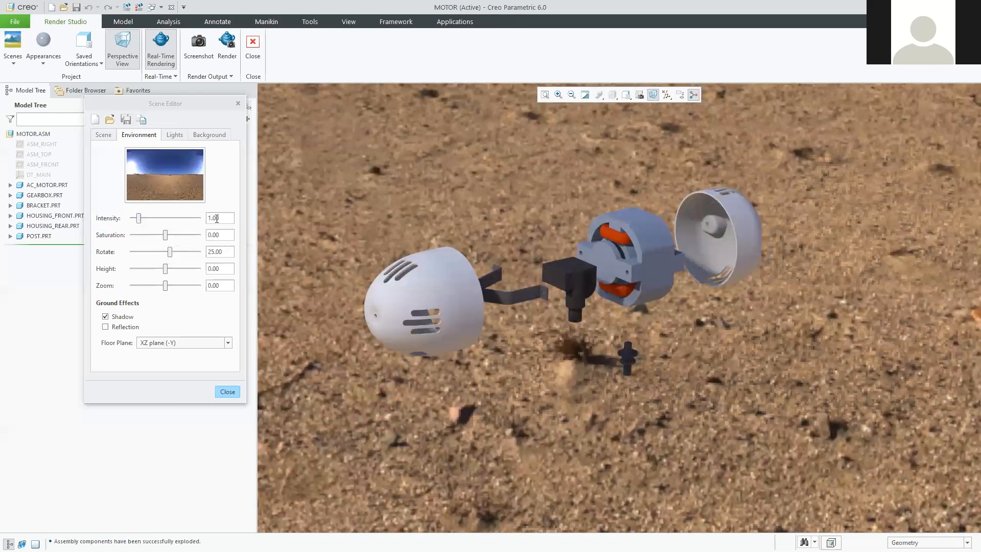
- Try an environment light intensity of 0.5 and change it to 1.5 for a brighter desert scene
click(177, 236)
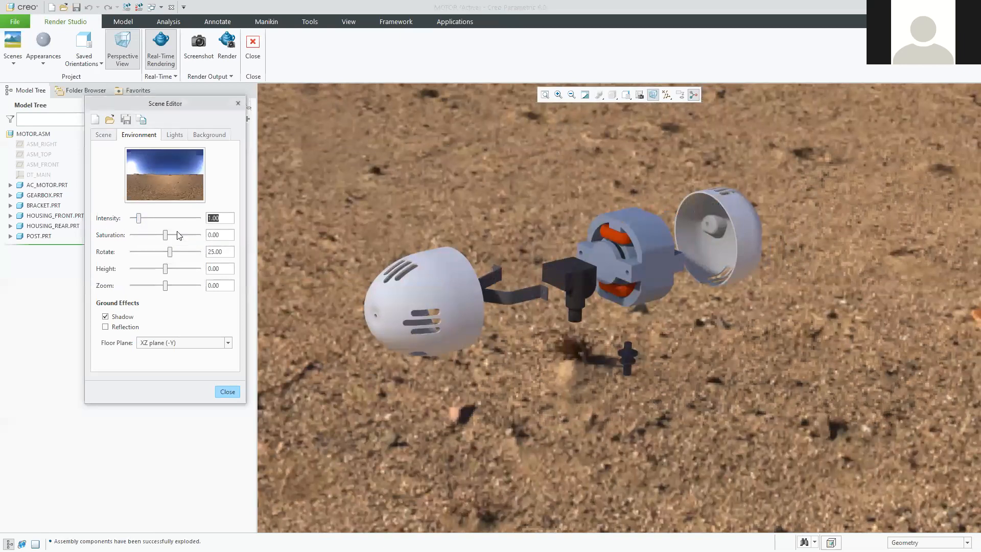
text(0.5)
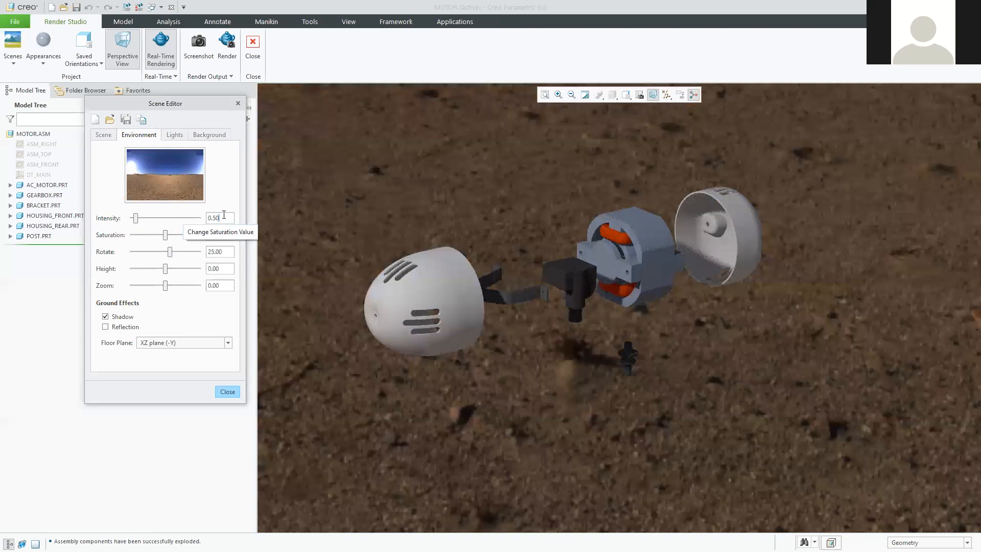
drag(225, 218, 192, 218)
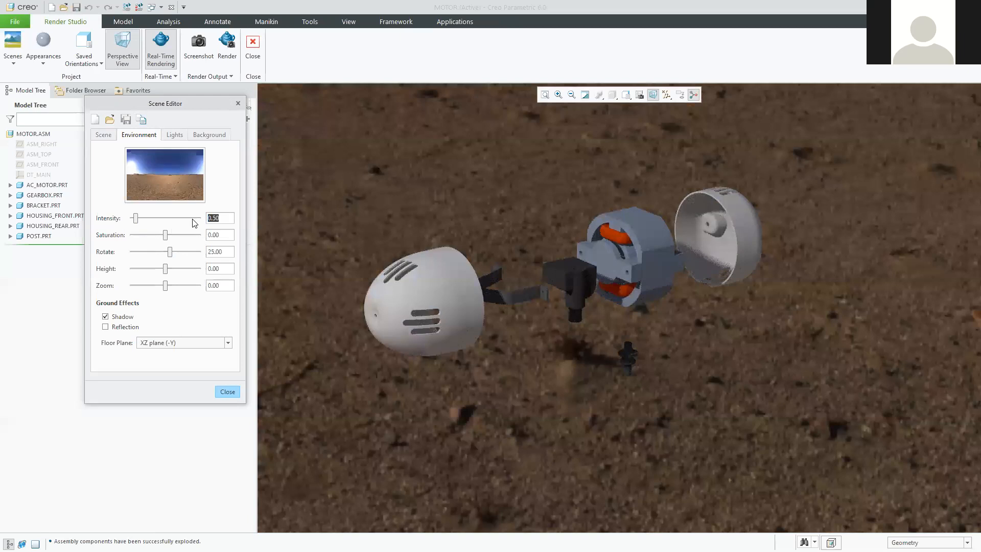
text(1.5)
key(Return)
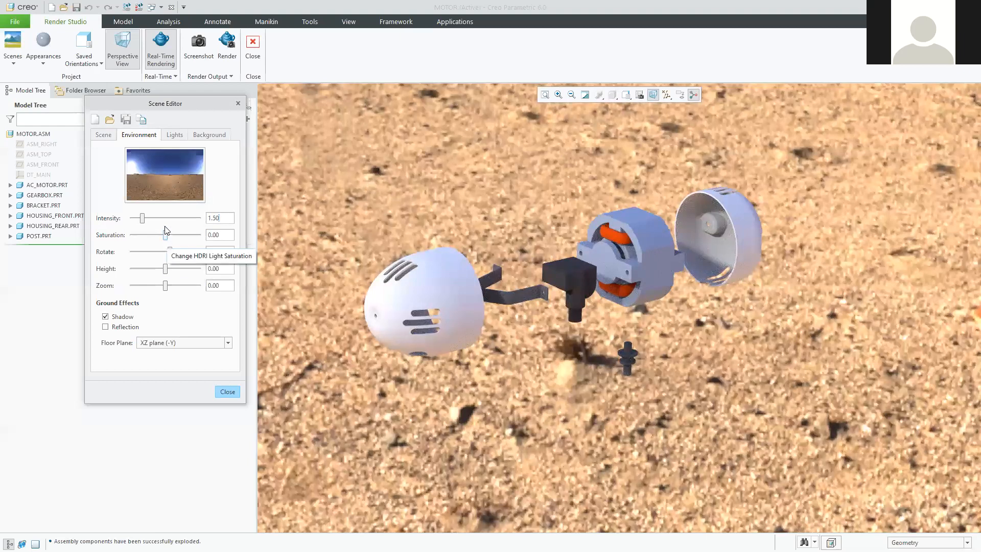
- Change the scene's background type from Environment to Image, bringing up the image file selection
click(208, 134)
click(202, 170)
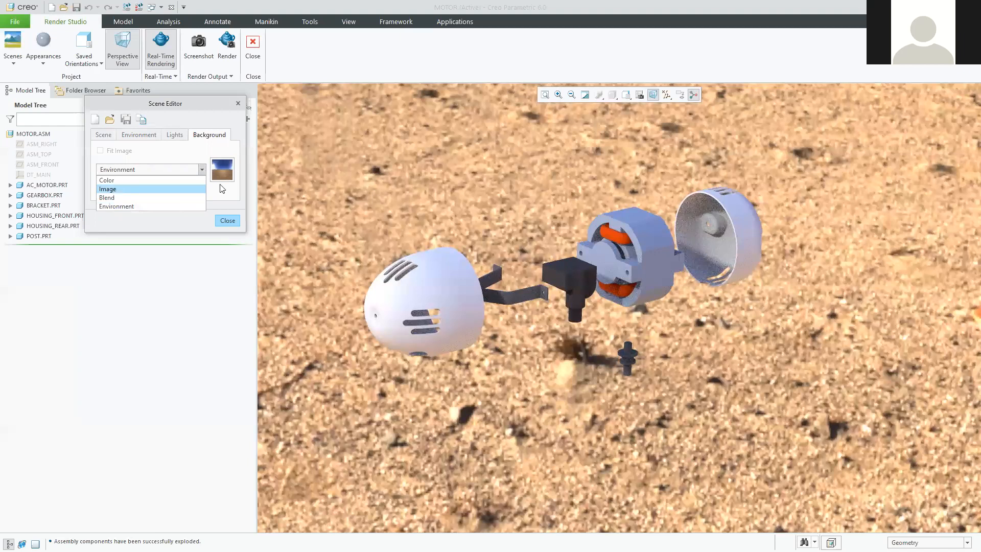
click(114, 190)
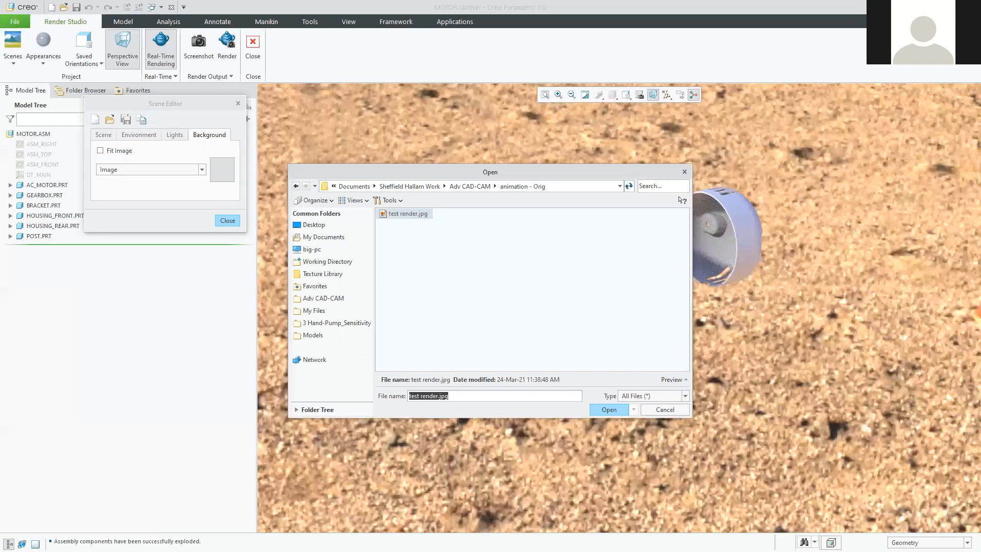
- Switch to the course page in the web browser and view the Week 12 Animation, Rendering & scene creation files
key(alt+Tab)
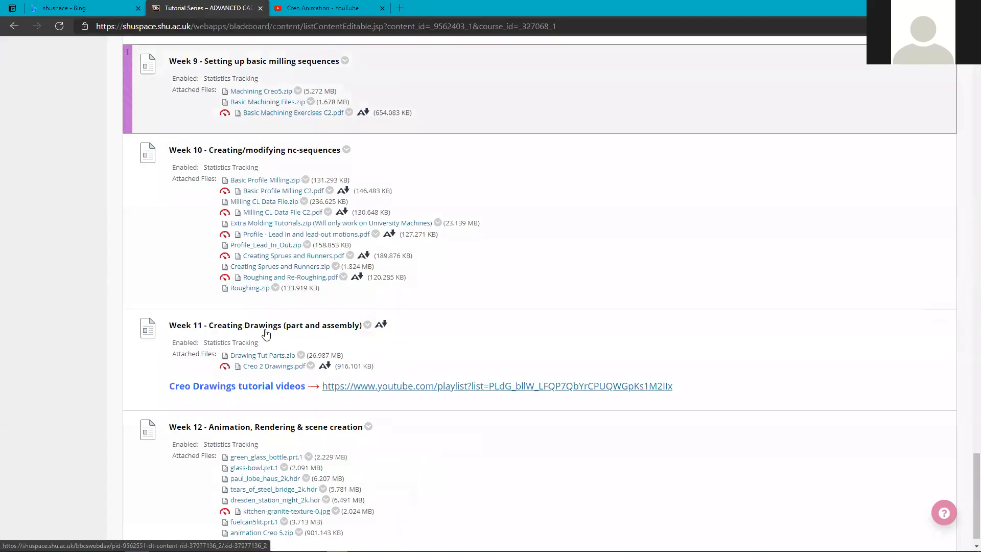
scroll(266, 333, down, 1)
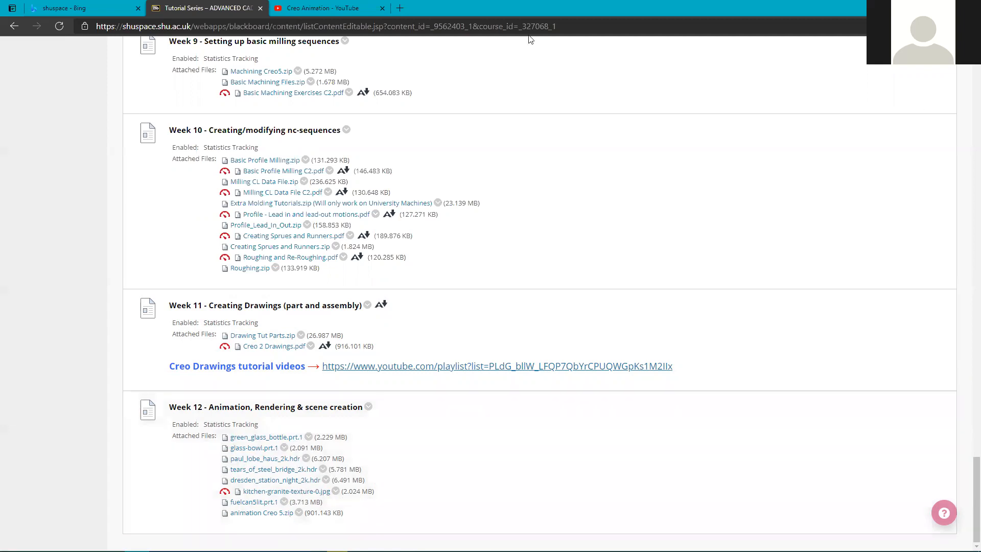
- Search the web in a new browser tab for "backplate images" and view the road photo among the image results
click(400, 8)
text(backplate i)
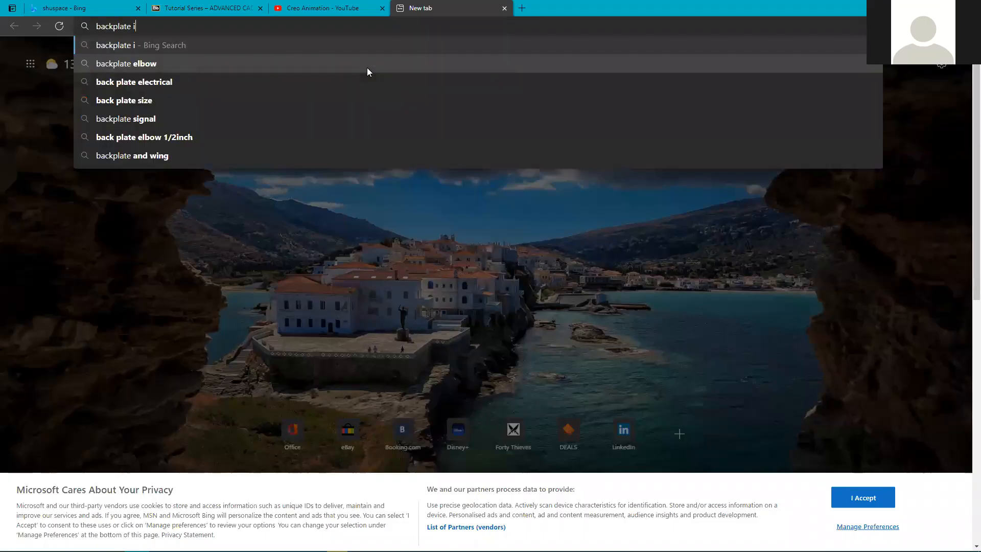
text(mages)
key(Return)
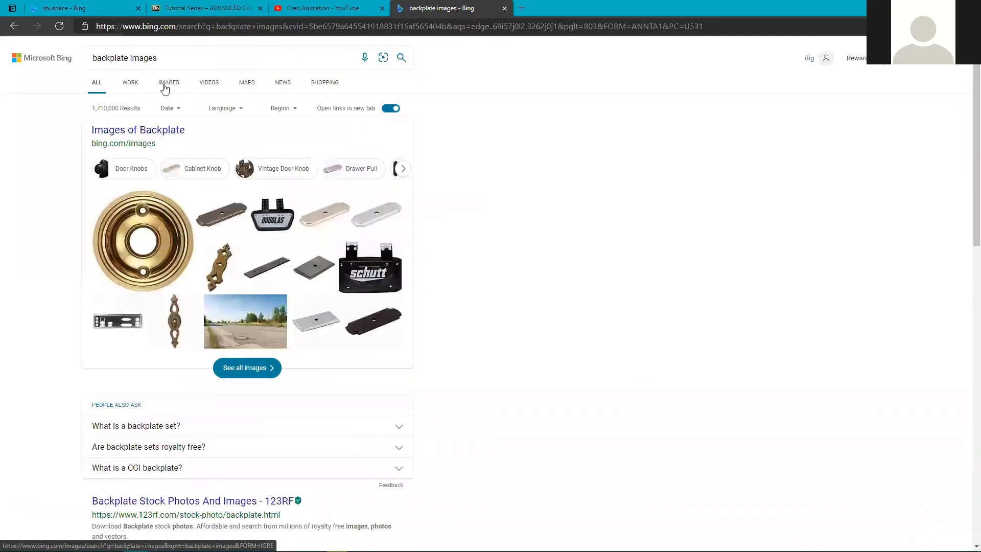
click(240, 324)
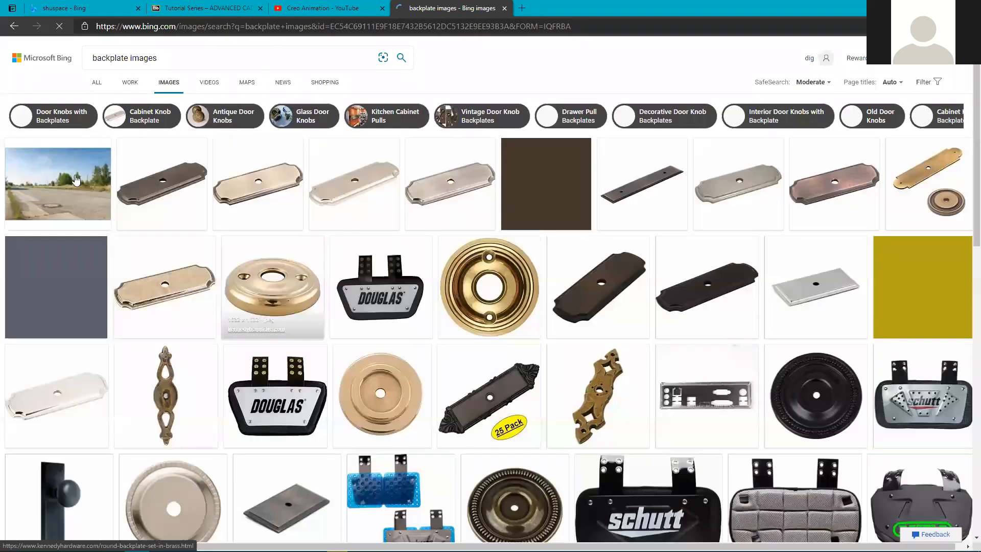
click(75, 175)
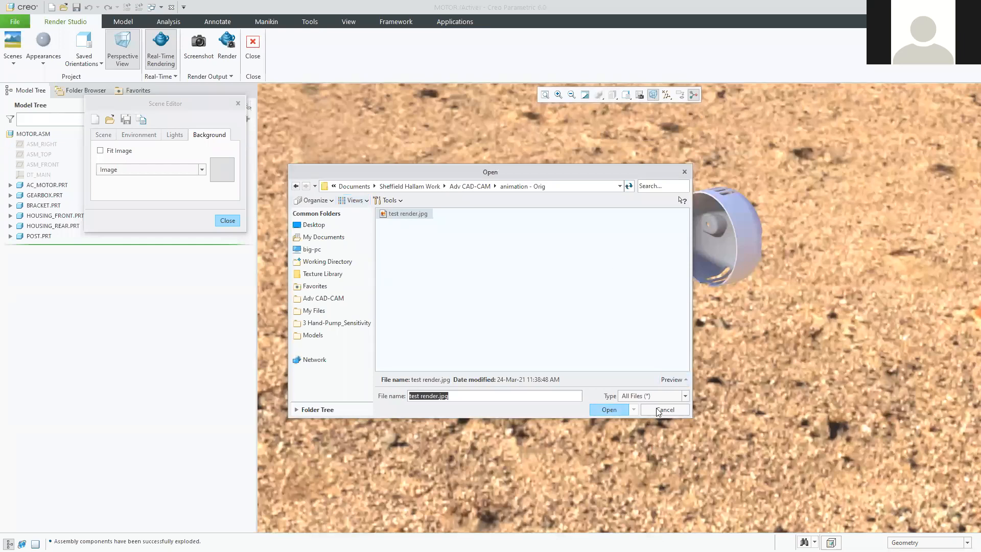
- Return to Creo, dismiss the image file selection and change the scene's background type to Blend
click(609, 410)
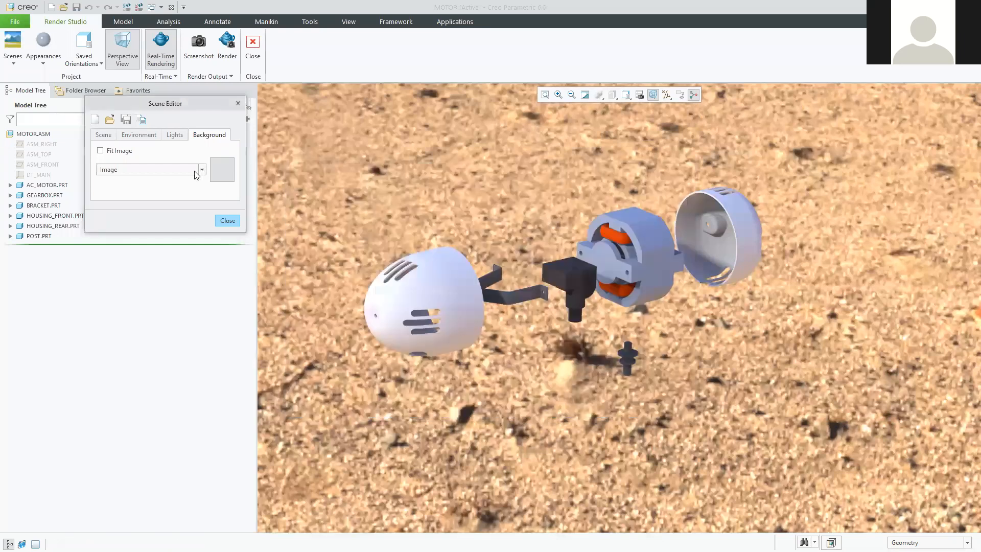
click(202, 171)
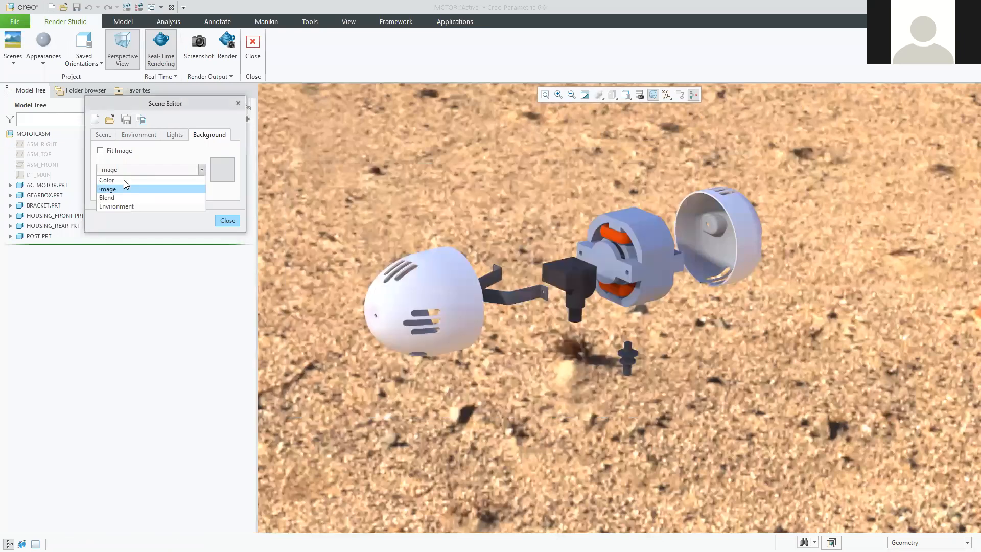
click(298, 222)
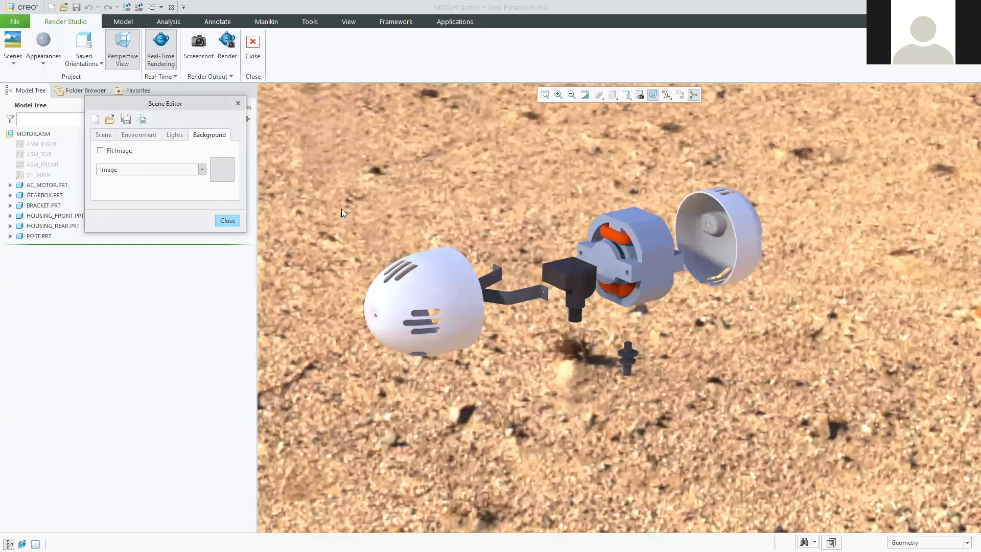
key(Down)
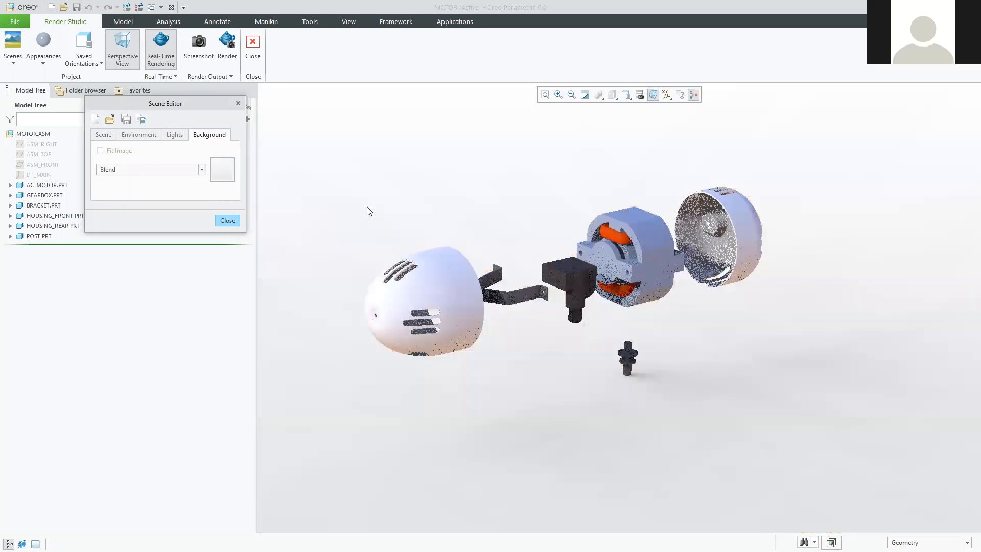
- Set the top colour of the blended background to light blue
click(218, 170)
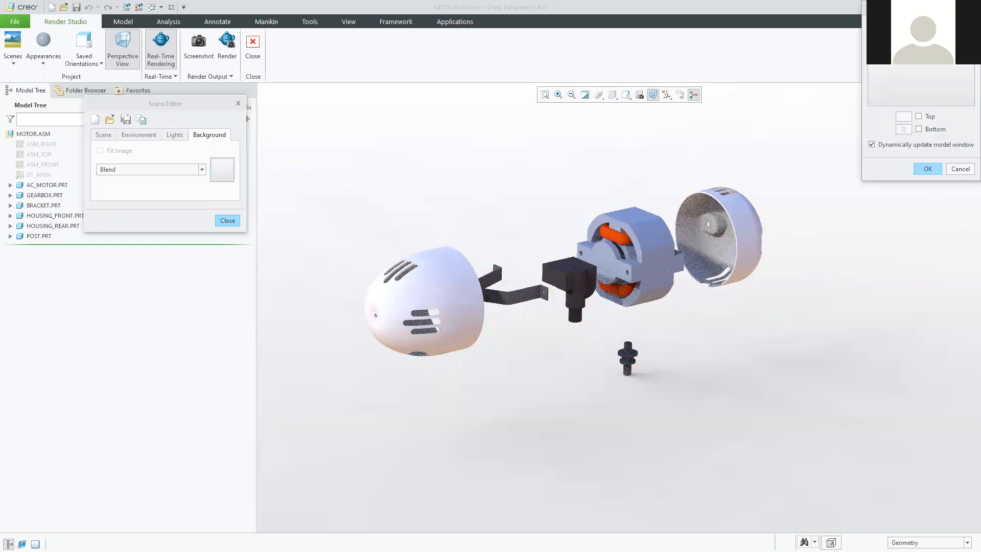
drag(930, 9, 349, 354)
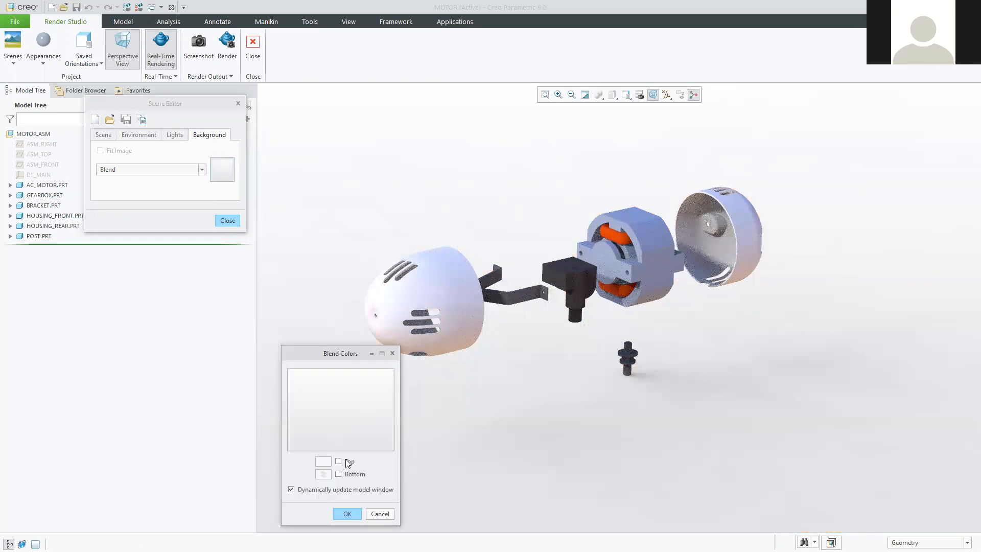
click(324, 461)
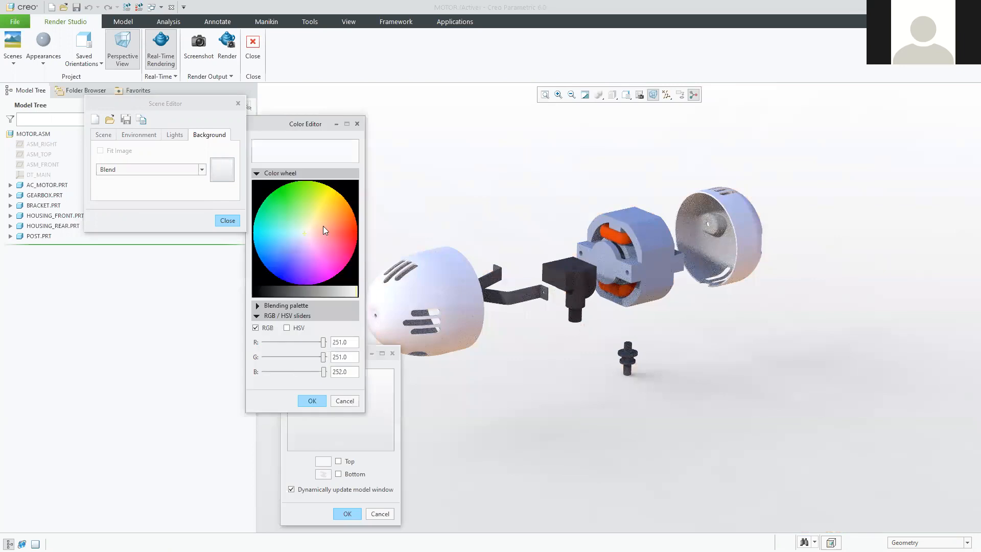
click(295, 237)
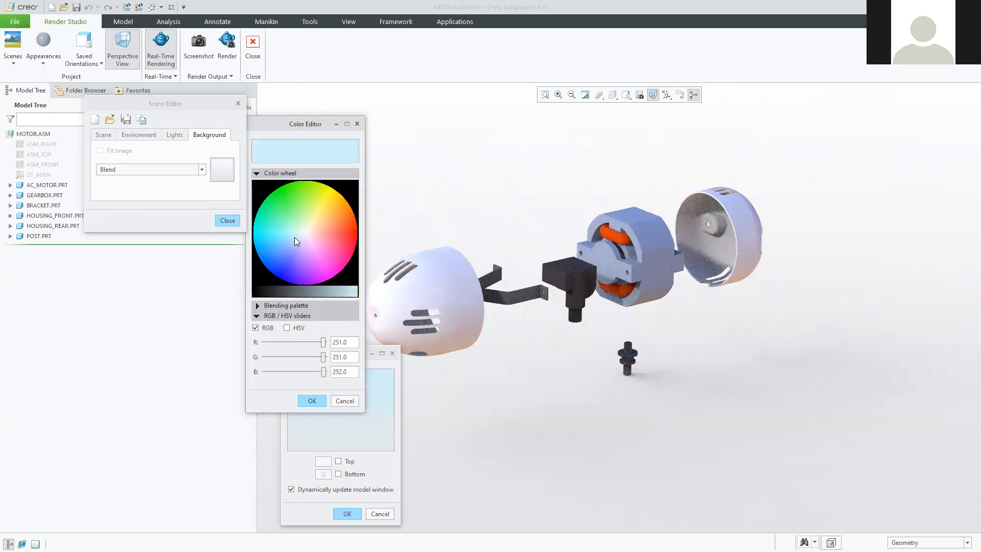
click(317, 401)
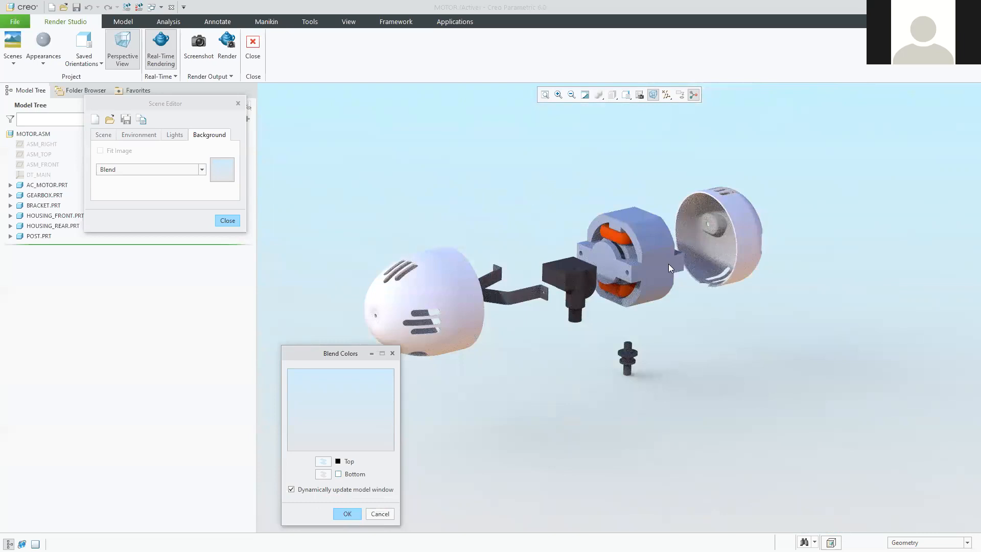
click(348, 513)
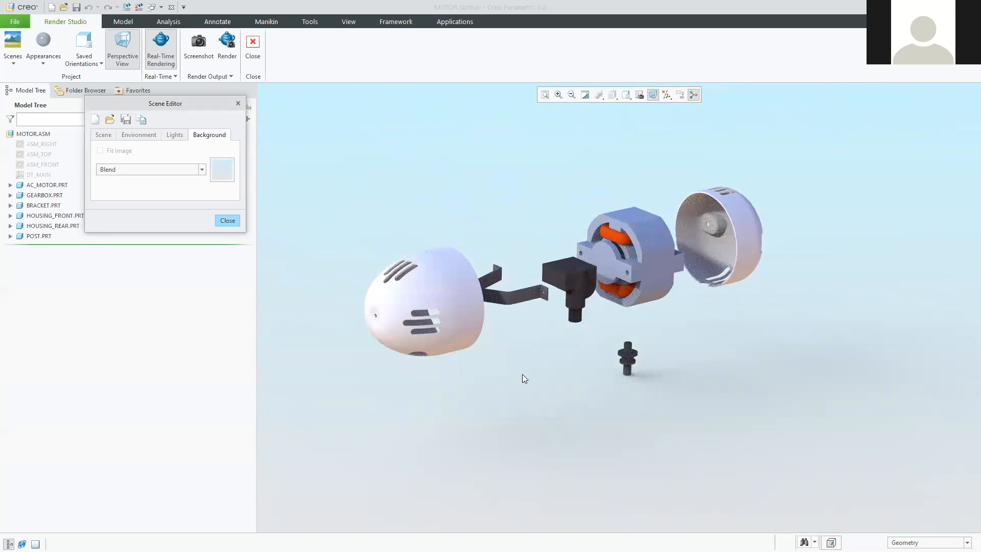
- Set the bottom colour of the blended background to a pale pink
click(225, 172)
click(323, 474)
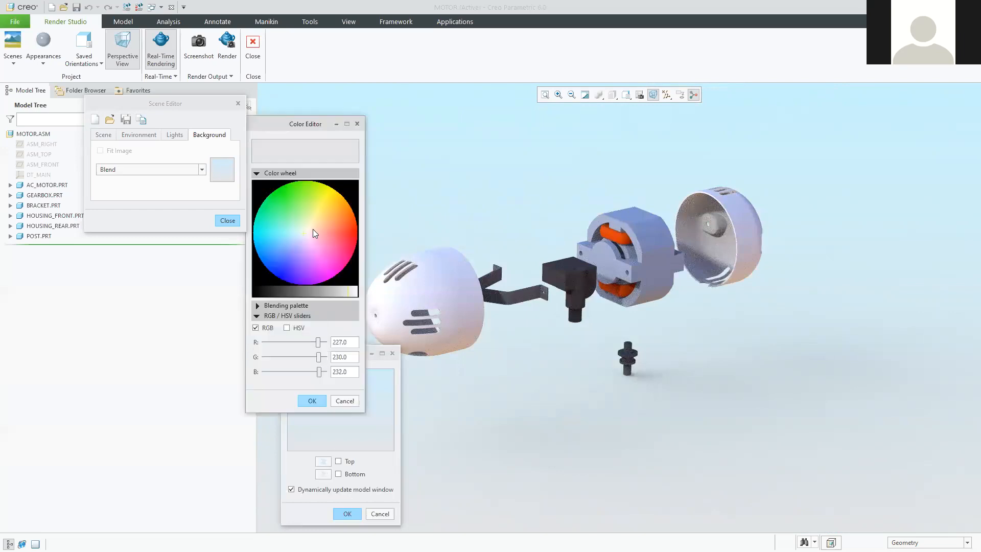
click(311, 231)
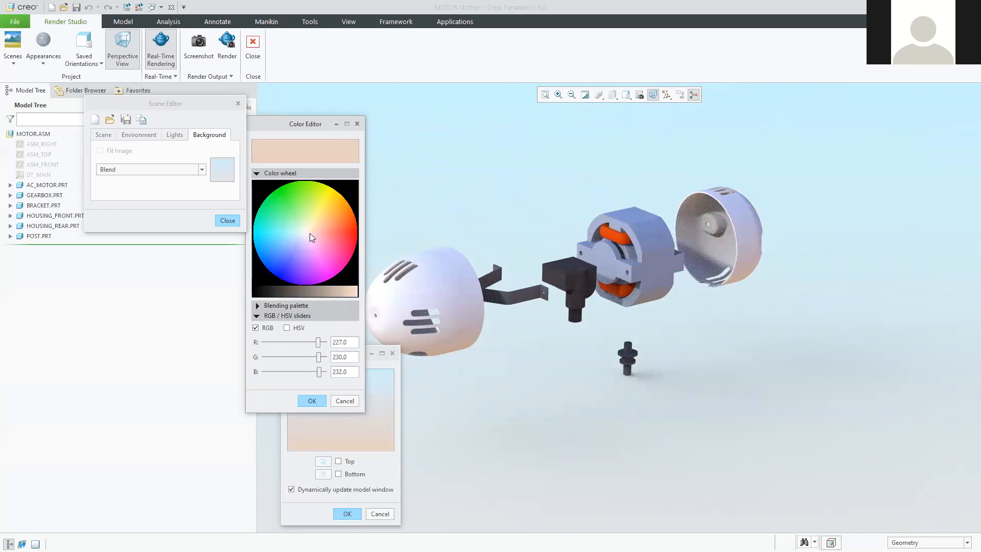
click(308, 232)
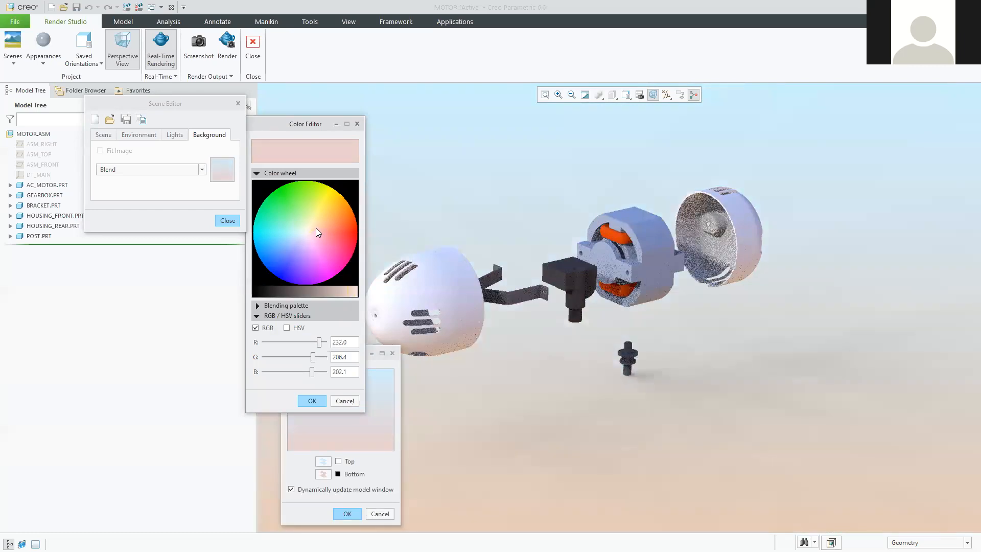
click(314, 231)
click(311, 401)
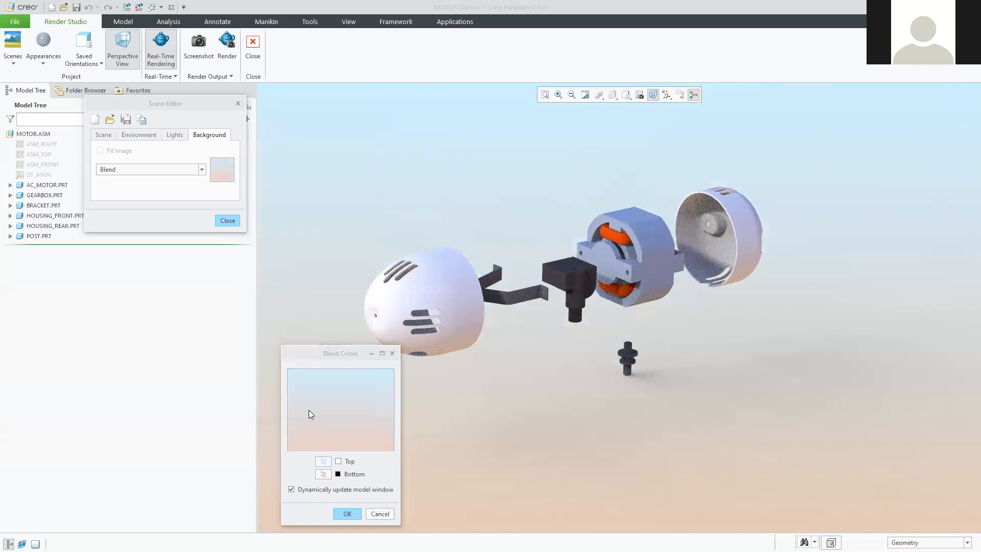
click(347, 514)
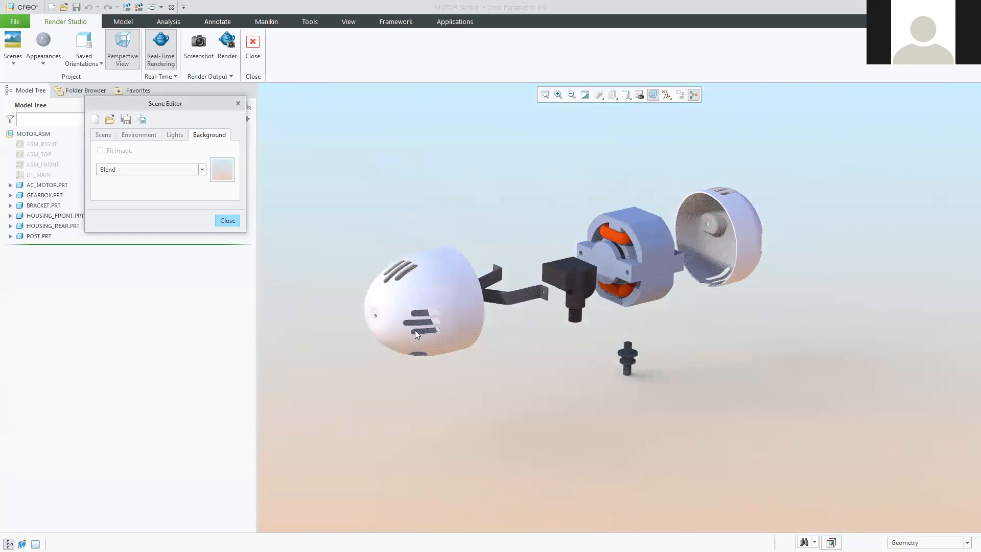
- Try an environment light saturation of -100 and change it to -62
click(201, 170)
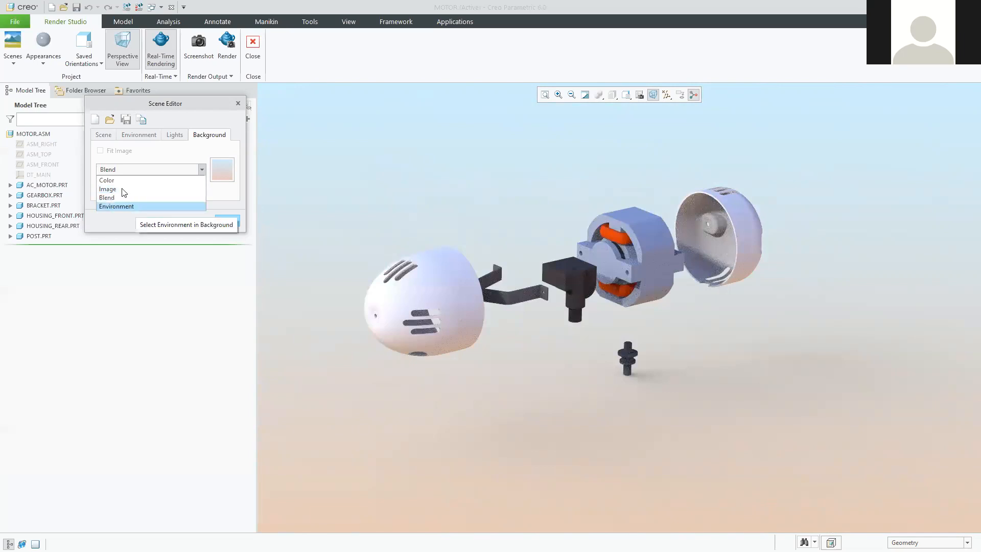
click(141, 137)
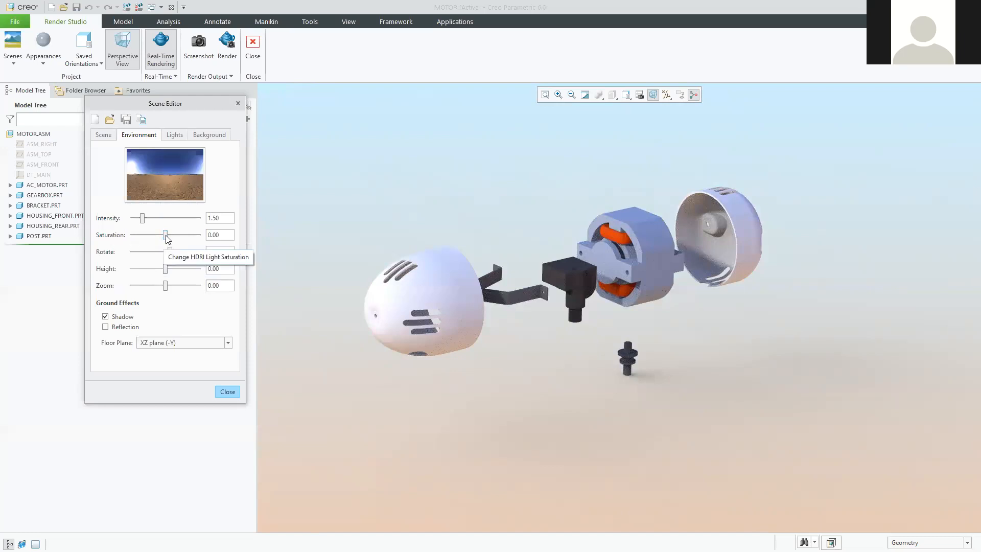
drag(166, 238, 131, 240)
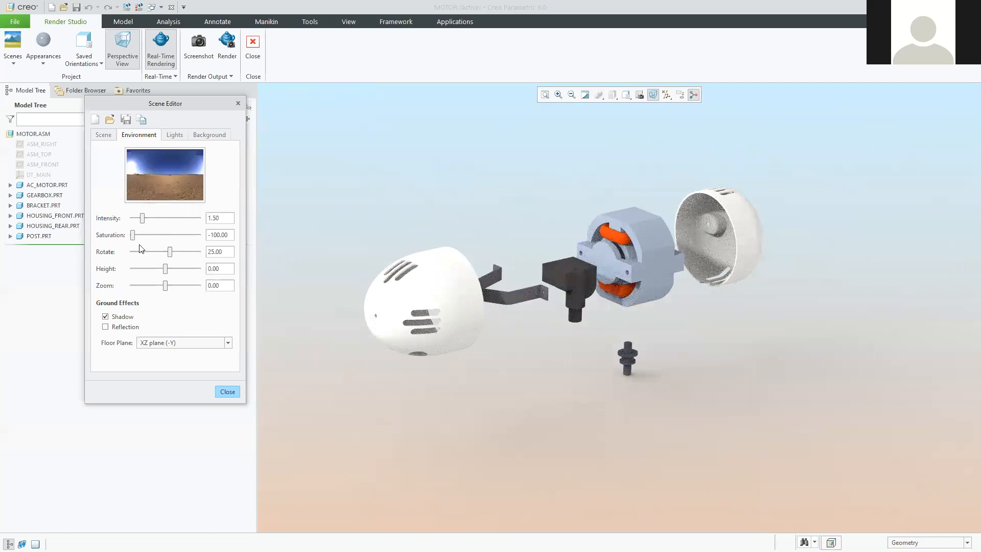
drag(136, 234, 146, 235)
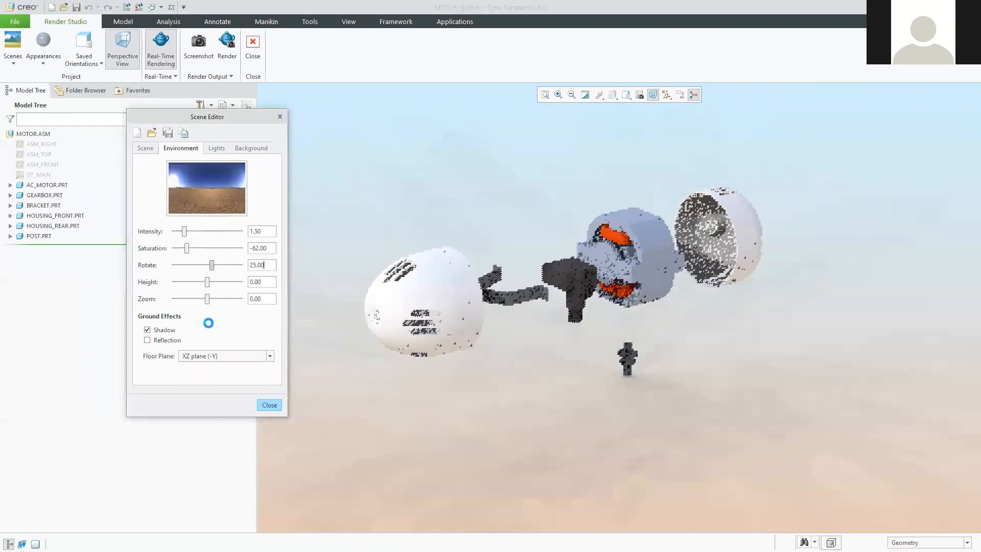
- Set the environment rotation to 96 and close the Scene Editor
click(268, 405)
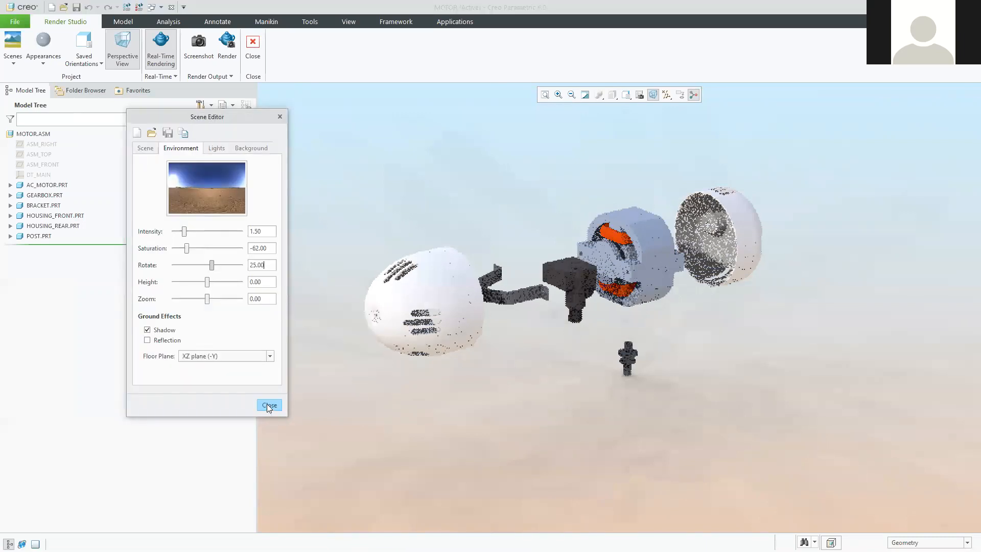
click(280, 117)
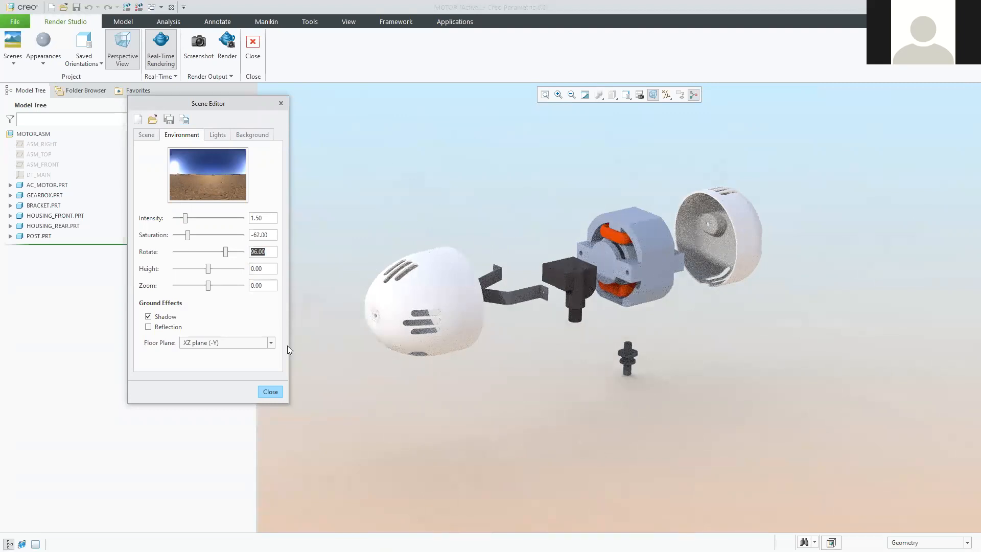
click(270, 390)
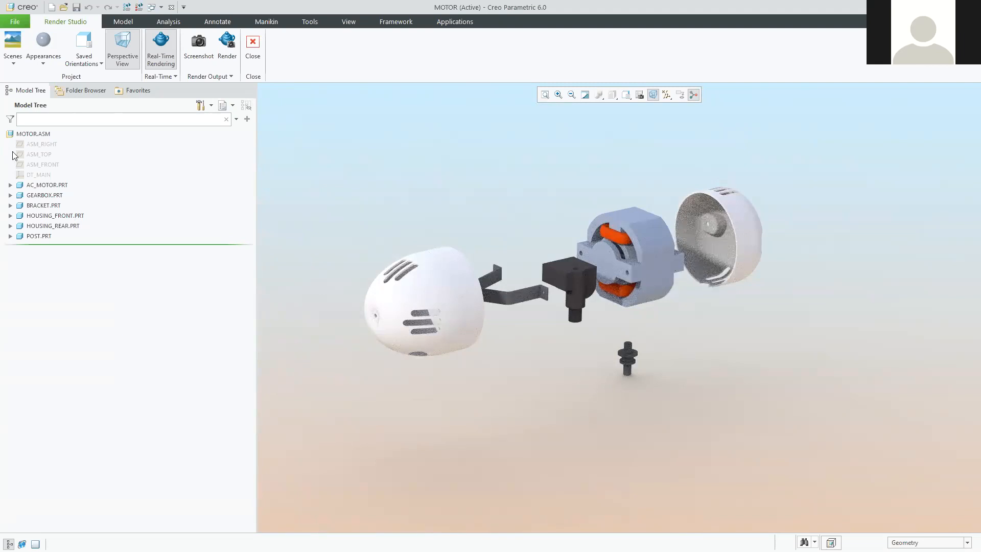
- Bring up the real-time rendering settings and the scene information, and orbit the motor to check the rendering performance
click(171, 78)
click(168, 77)
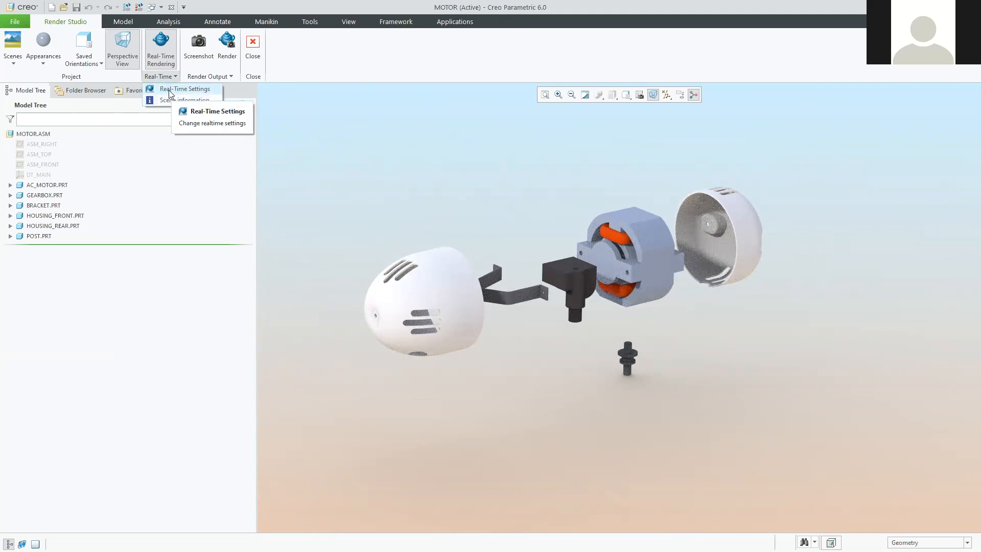
click(169, 89)
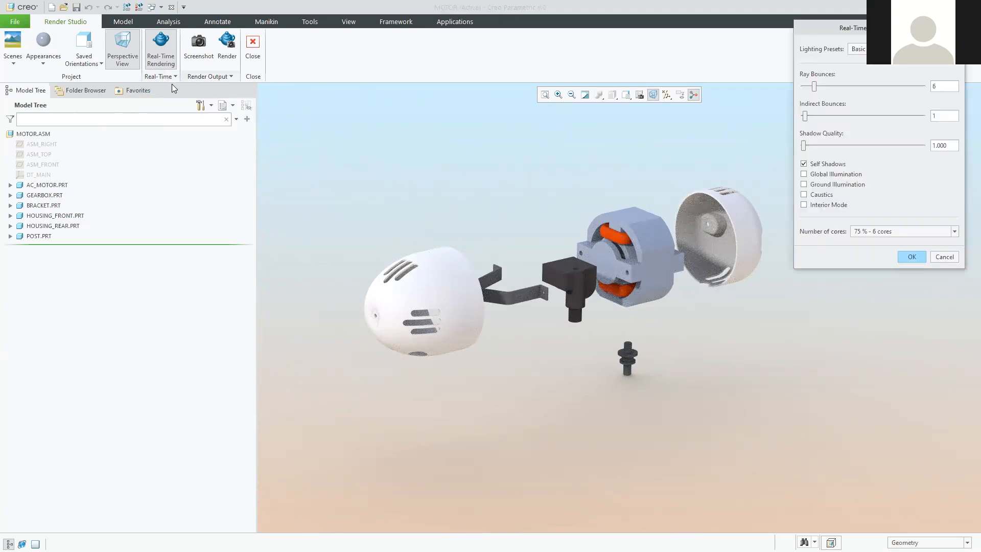
click(177, 101)
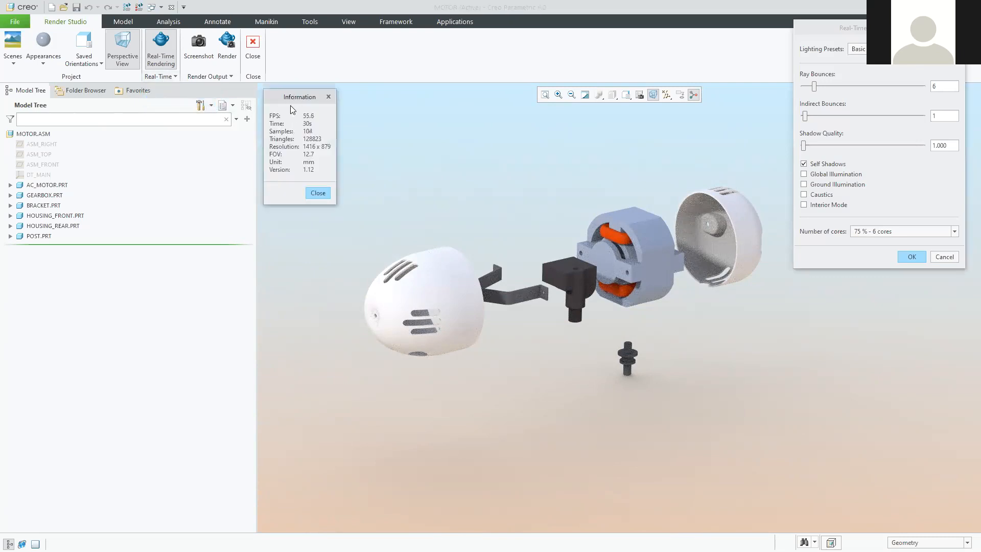
drag(856, 32, 225, 149)
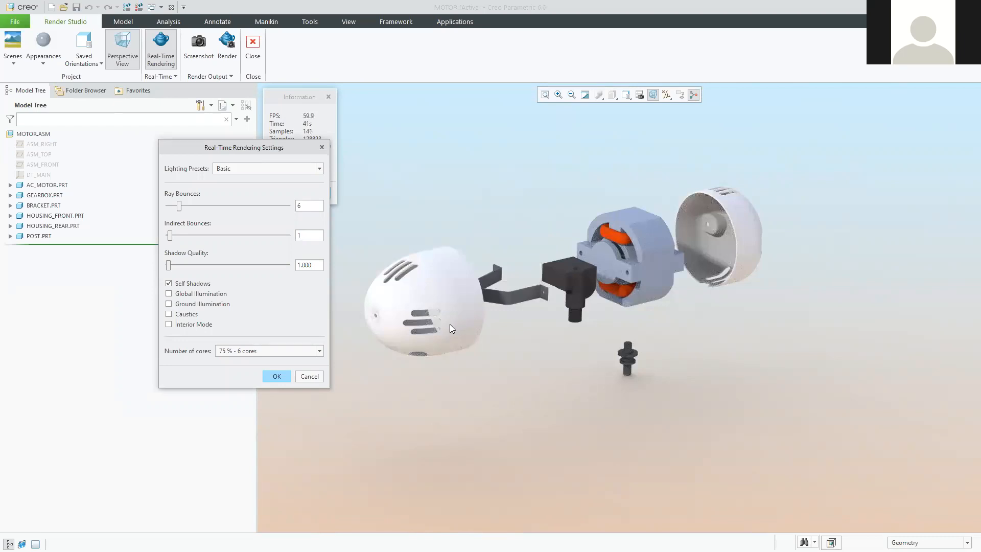
middle_drag(446, 326, 474, 351)
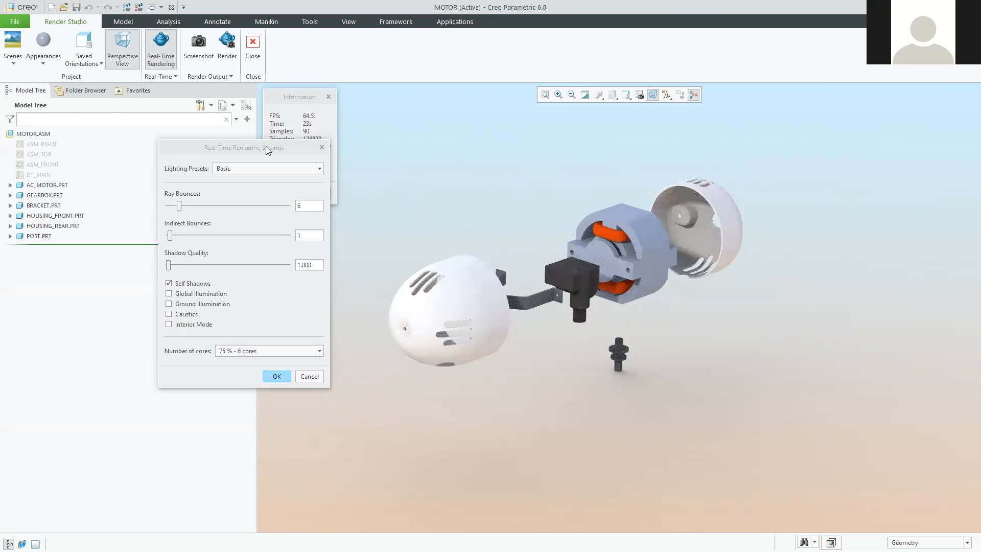
- Try real-time rendering with 100 % - all 8 cores while orbiting the motor, and return to 75 % - 6 cores
drag(215, 147, 132, 170)
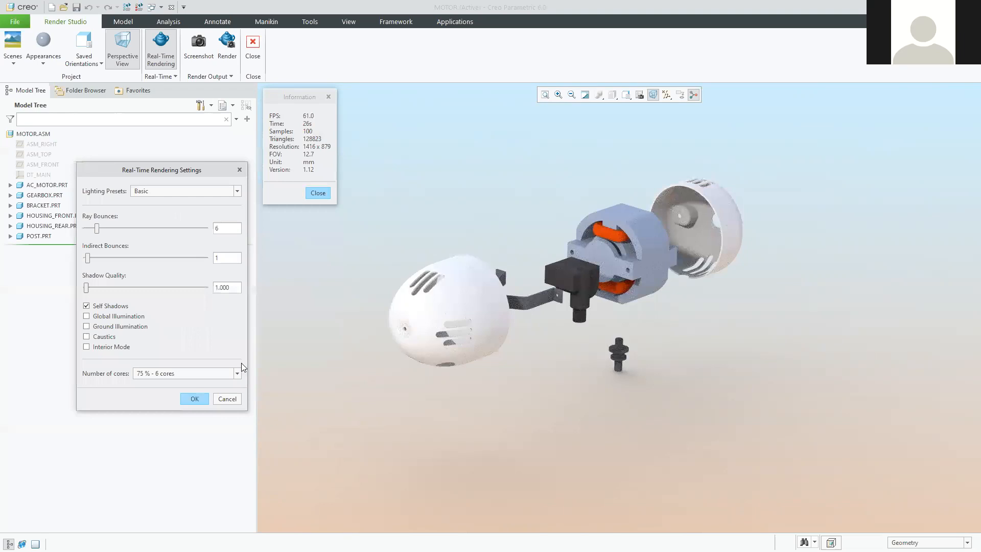
click(174, 373)
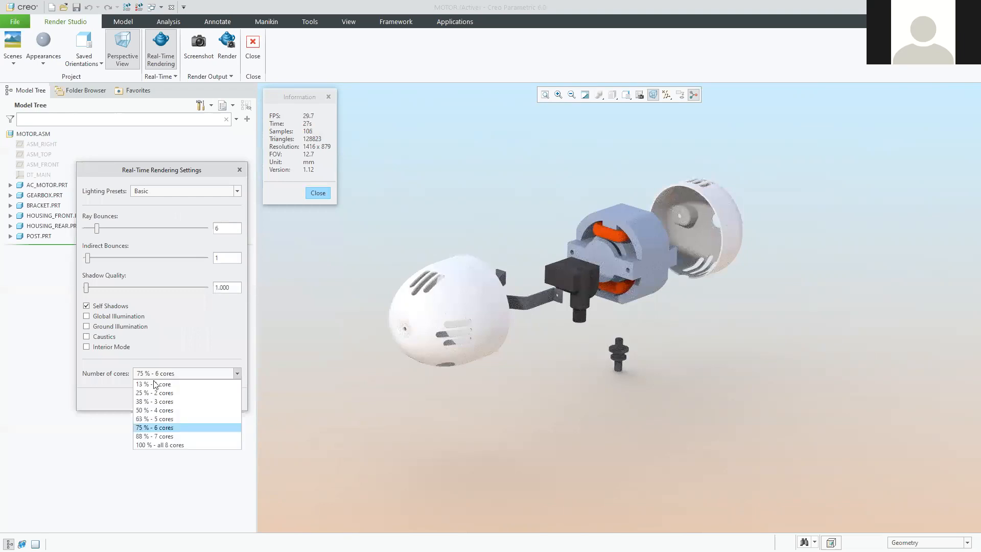
click(163, 442)
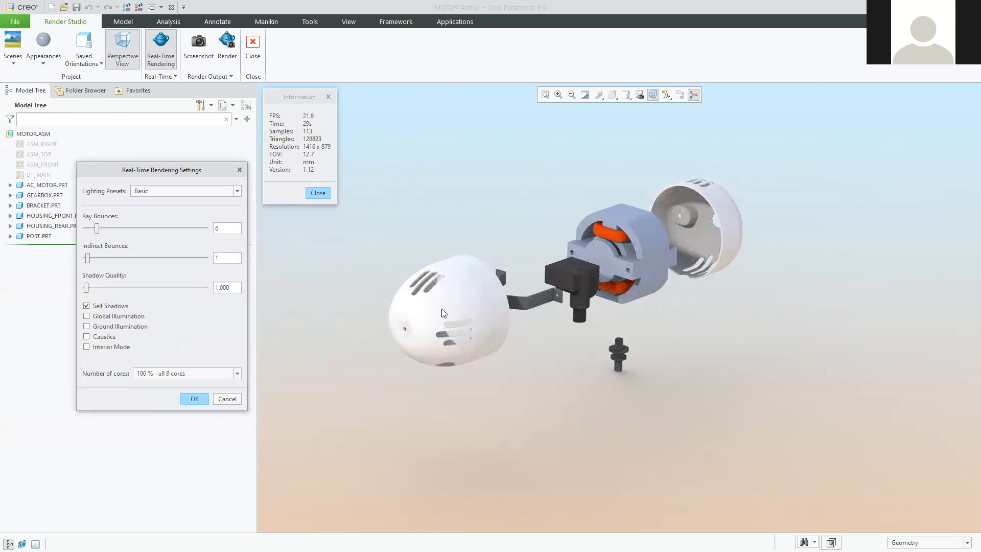
middle_drag(436, 301, 402, 297)
click(183, 373)
click(163, 427)
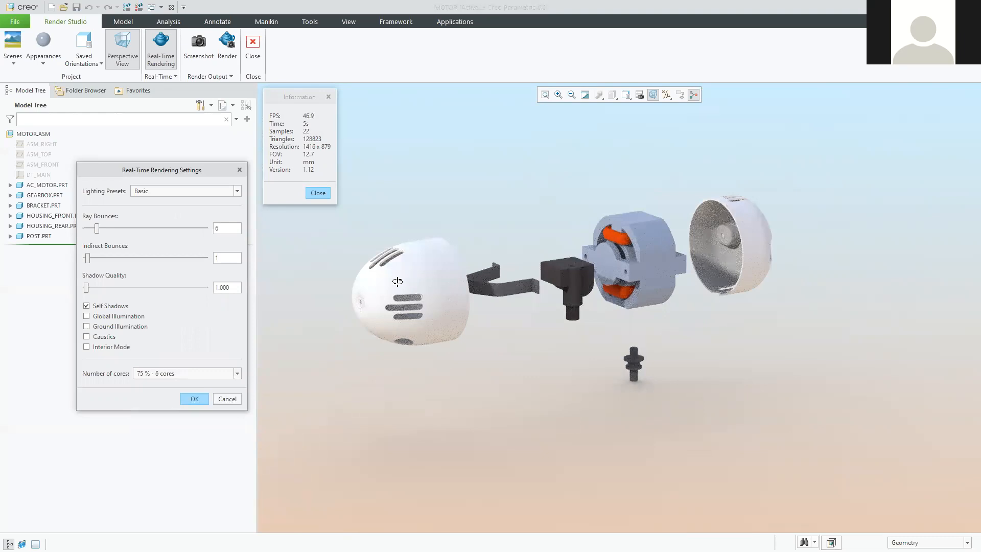
- Try ray bounces of 0 and 1 in the real-time rendering settings while orbiting the motor
middle_drag(394, 283, 384, 296)
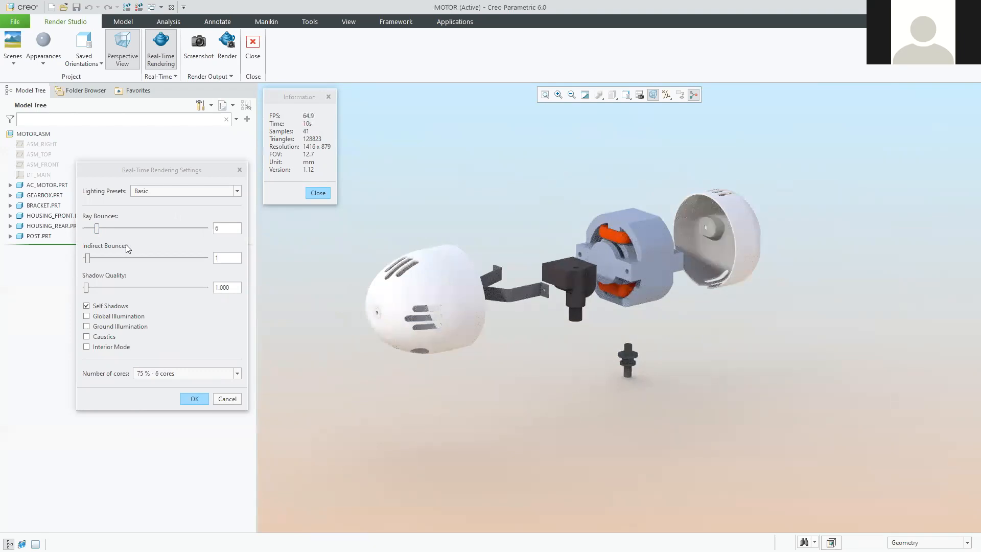
drag(114, 229, 86, 230)
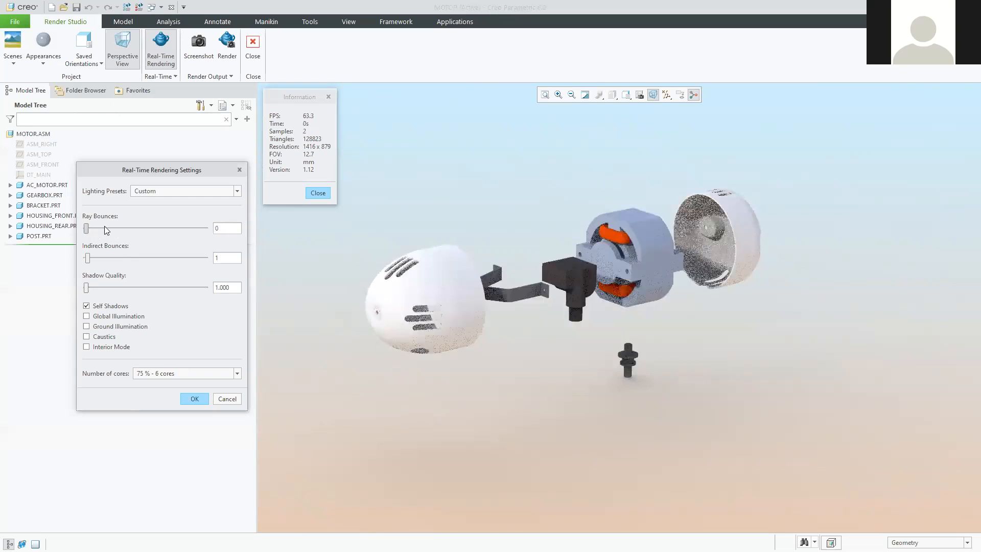
double_click(215, 230)
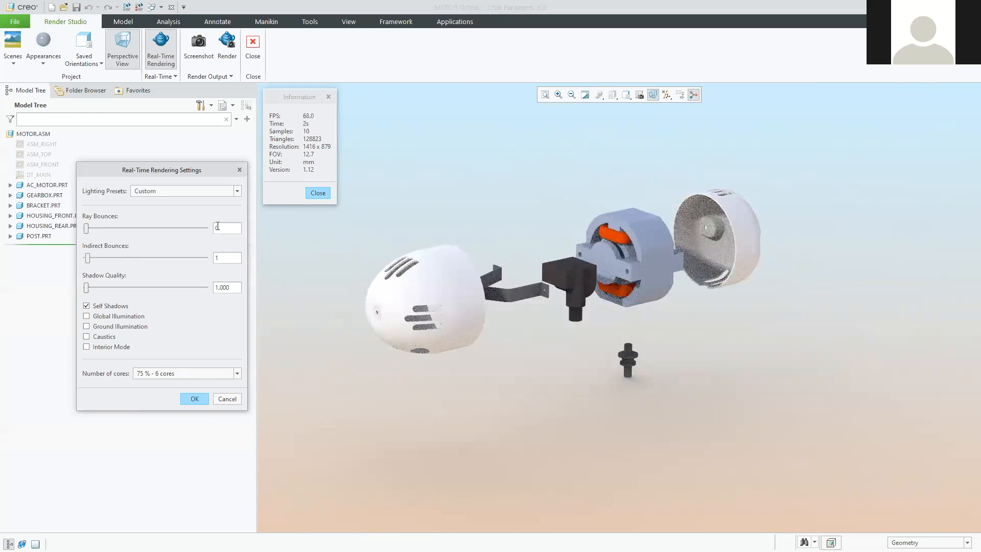
text(1)
key(Tab)
middle_drag(431, 248, 430, 244)
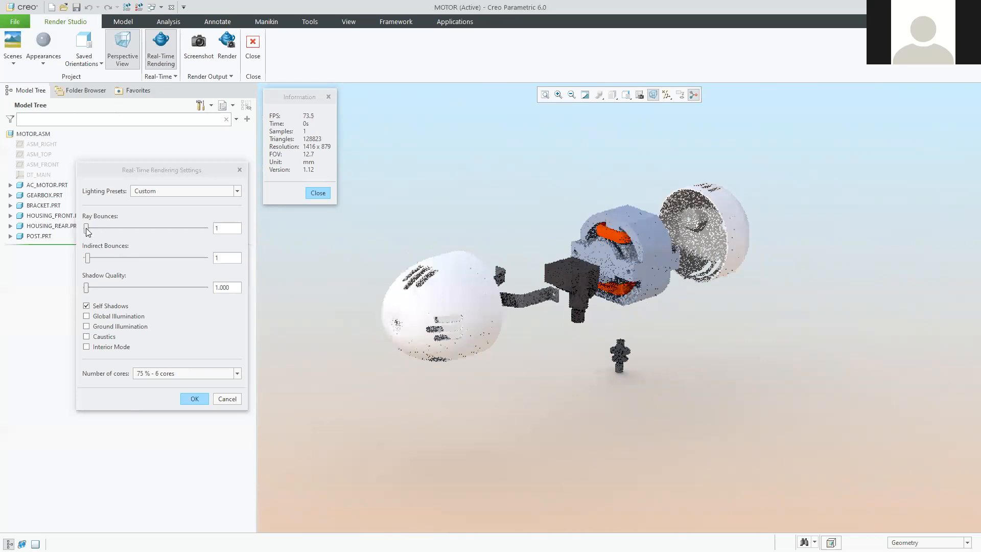
- Try ray bounces of 6 and 21 in the real-time rendering settings
mouse_move(86, 229)
mouse_down()
mouse_move(108, 228)
mouse_move(74, 229)
mouse_move(93, 224)
mouse_up()
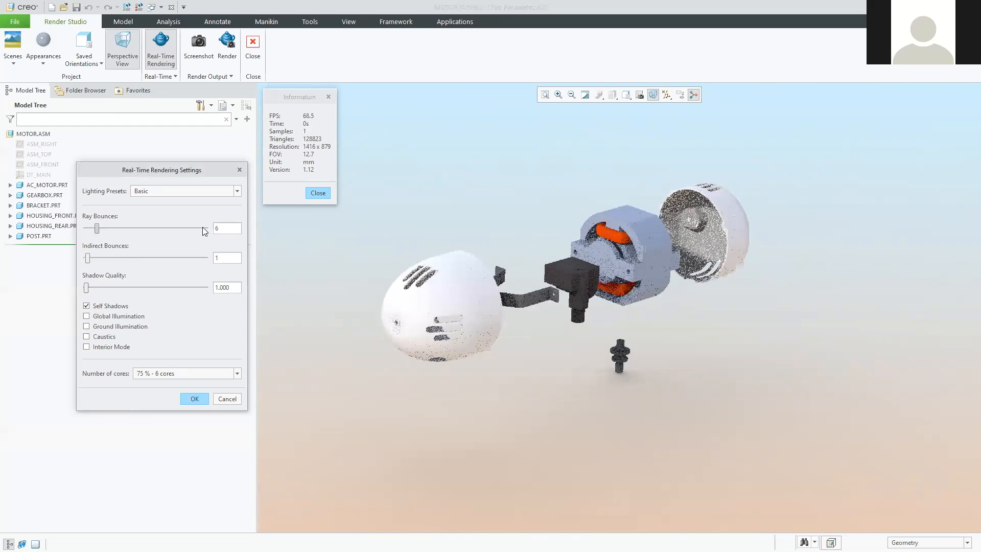
click(118, 228)
click(125, 228)
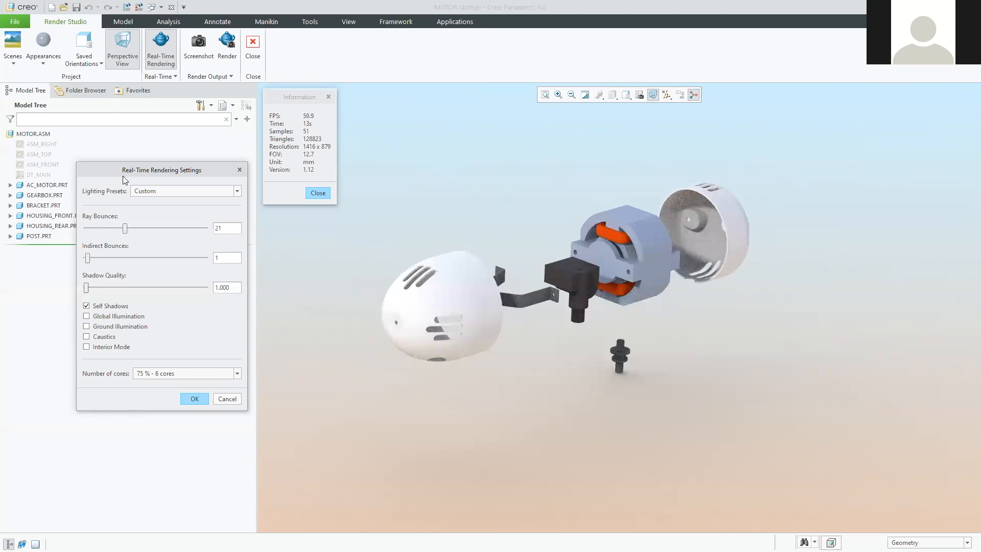
drag(124, 171, 131, 162)
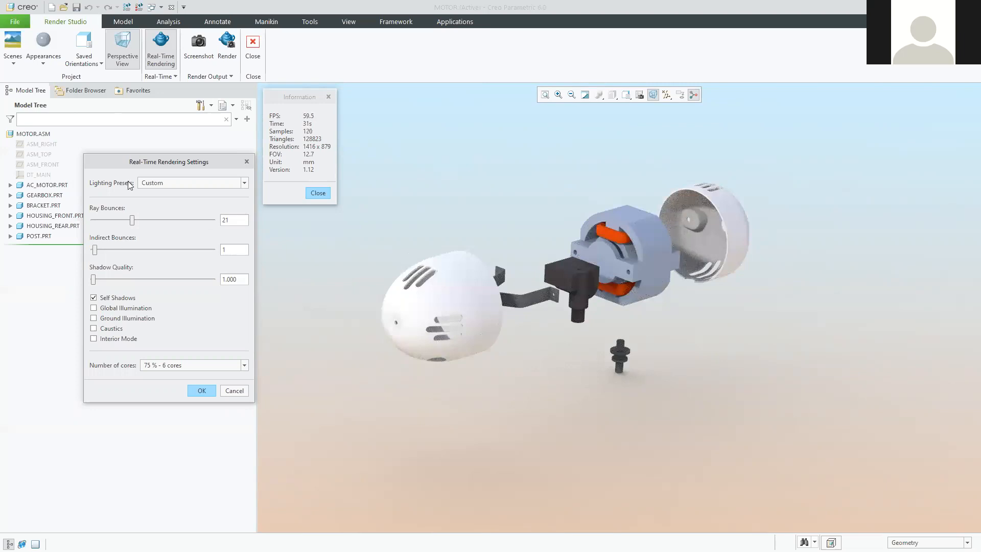
click(233, 221)
mouse_move(94, 252)
mouse_down()
mouse_move(148, 246)
mouse_move(97, 250)
mouse_up()
- Try the Performance Mode lighting preset and orbit the motor to check the rendering
click(161, 182)
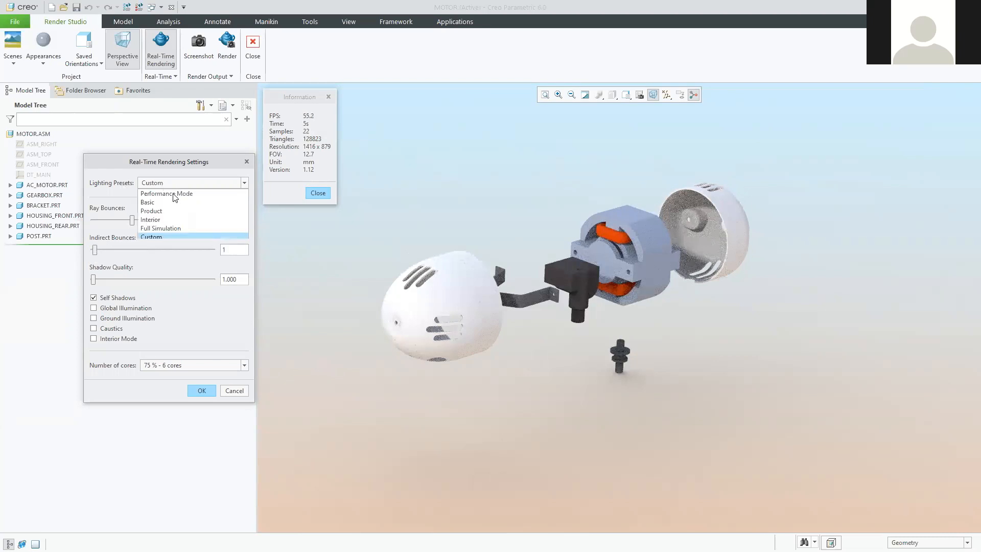
click(175, 194)
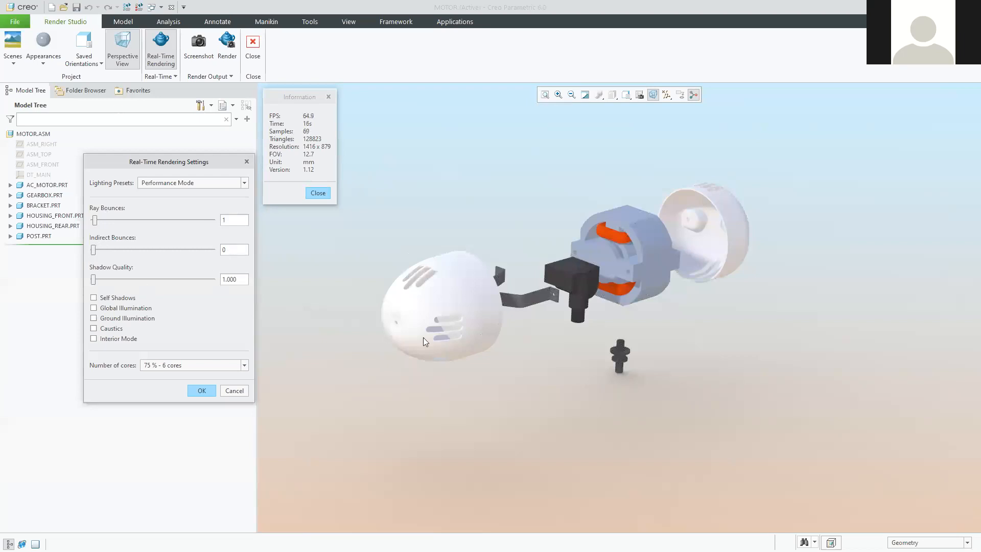
middle_drag(480, 354, 385, 268)
middle_drag(539, 336, 514, 327)
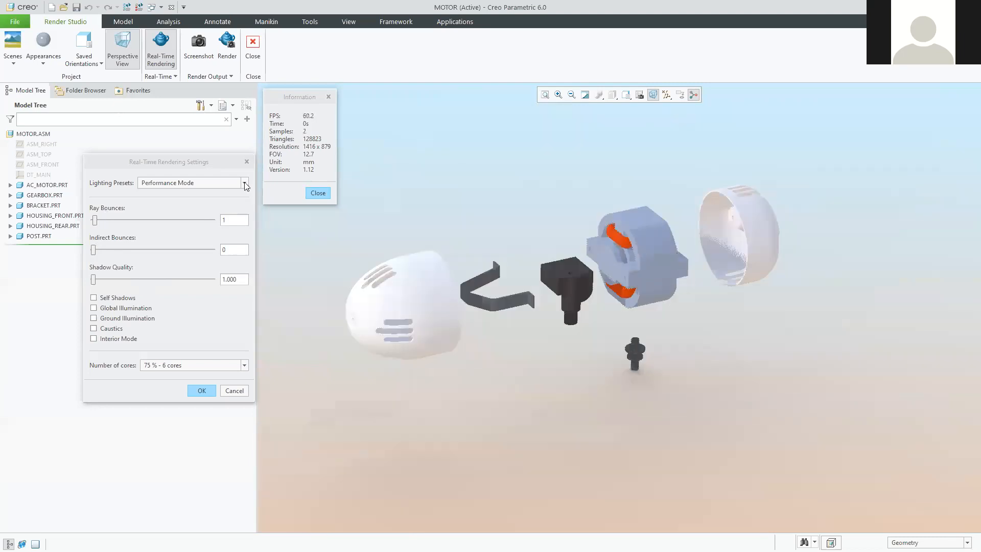
- Try the Basic lighting preset and change it to Product
click(153, 184)
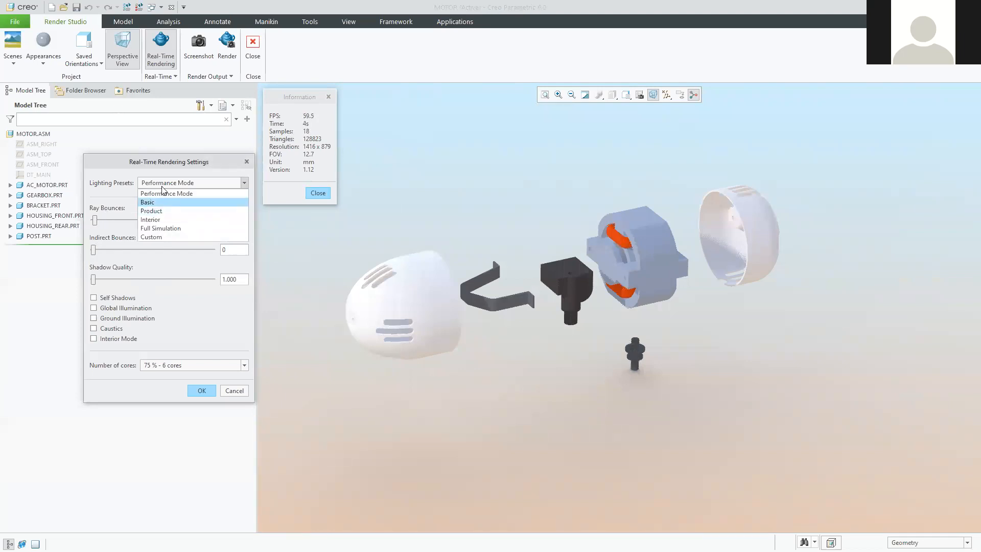
click(162, 187)
click(160, 186)
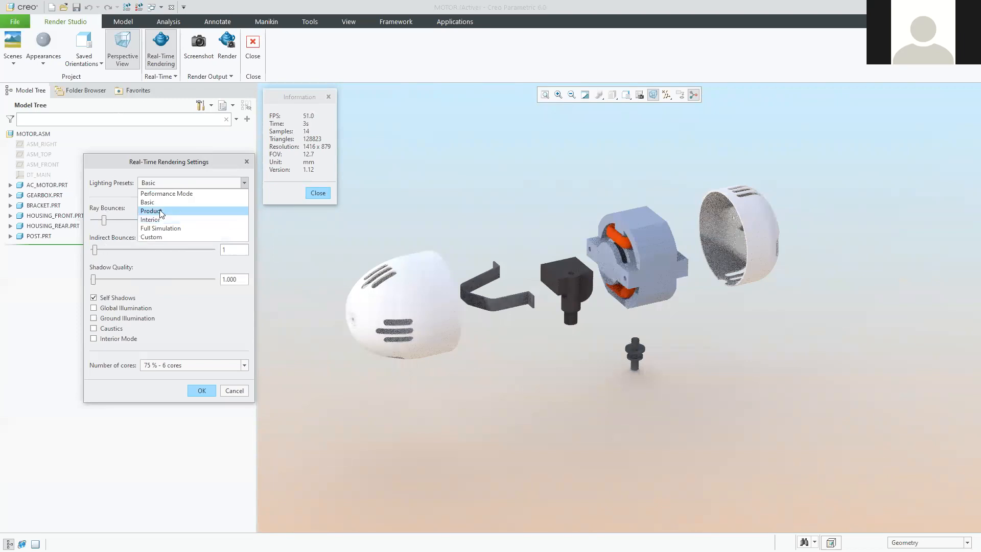
key(Return)
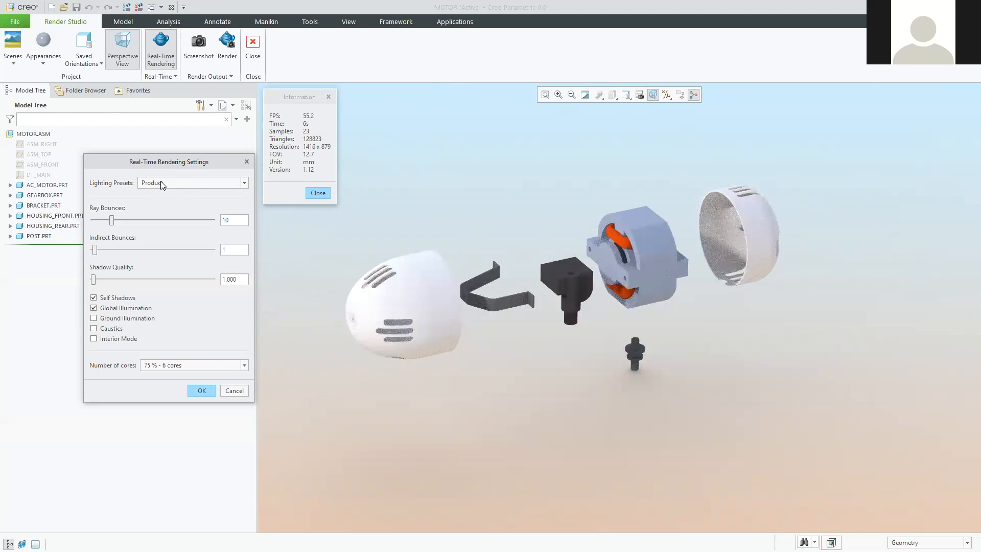
click(161, 184)
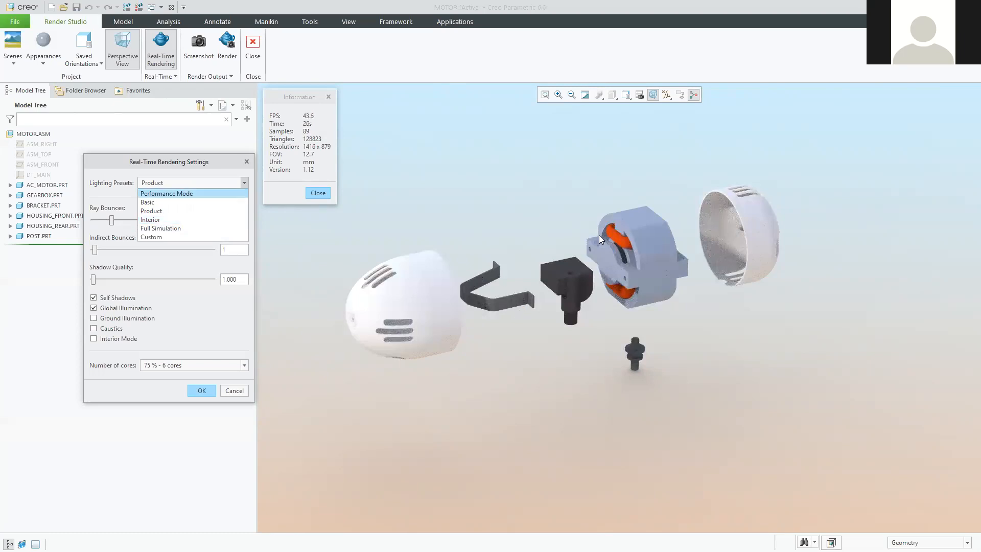
click(456, 353)
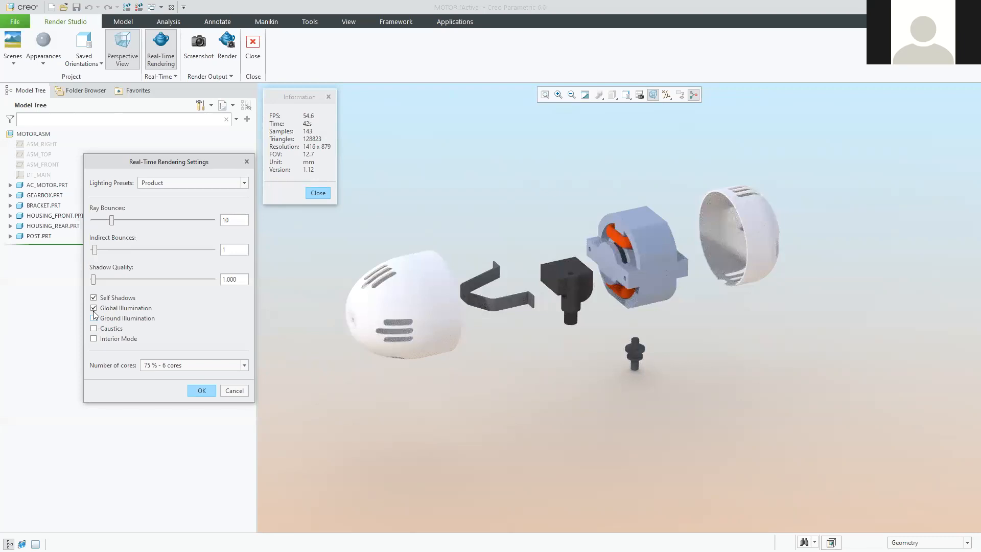
- Try Interior Mode on top of the Product preset while orbiting the motor, and turn it off again
click(93, 338)
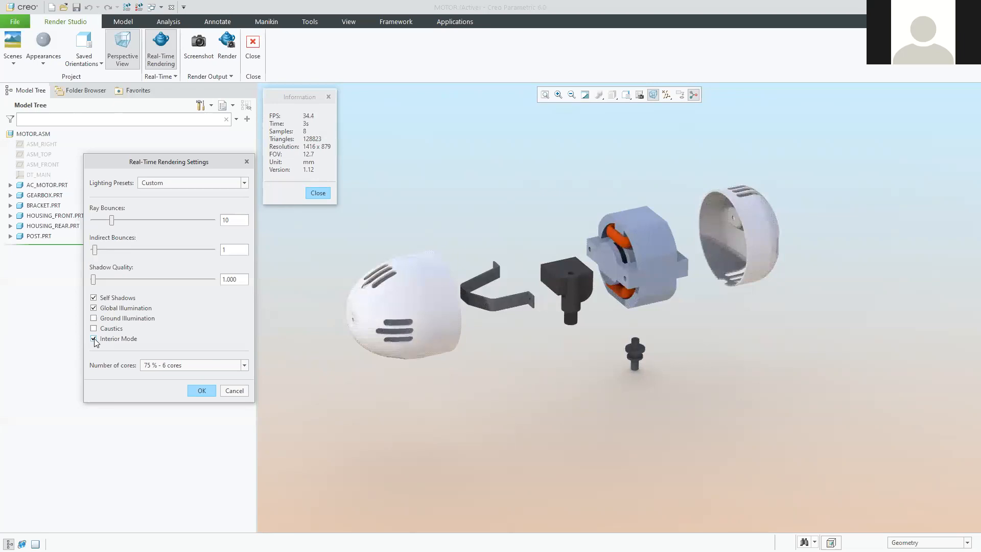
middle_drag(427, 355, 420, 354)
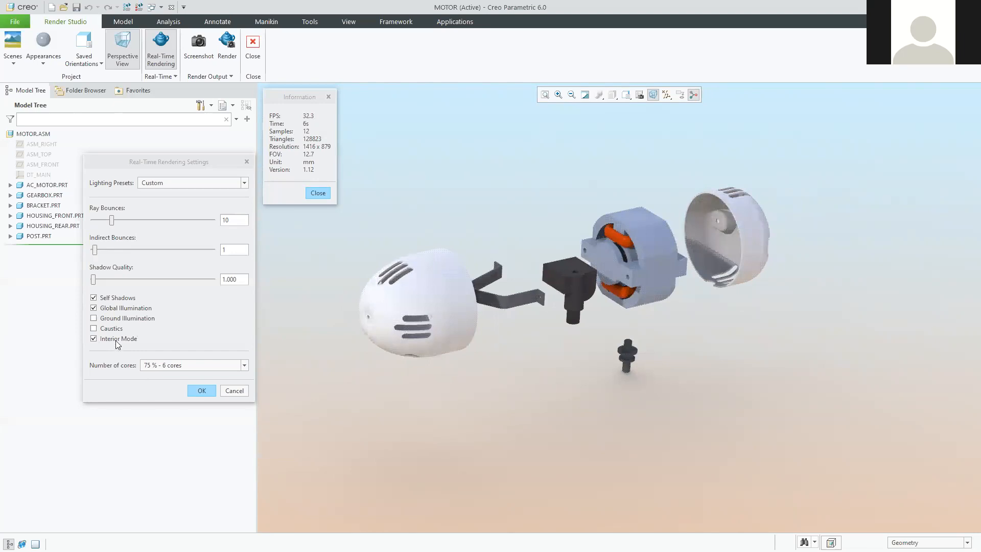
click(135, 348)
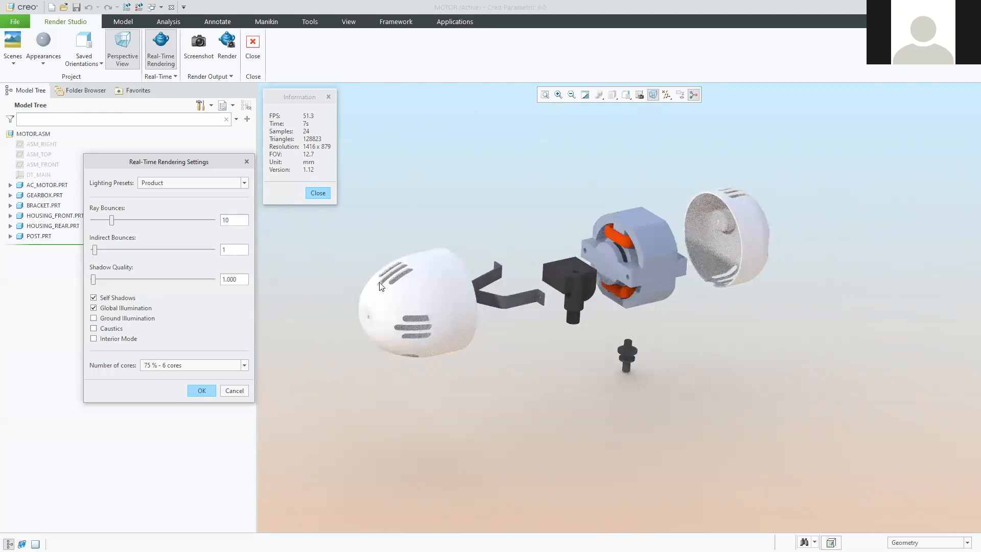
- Accept the real-time rendering settings and orbit and enlarge the view of the exploded motor
click(202, 390)
middle_drag(364, 256, 699, 337)
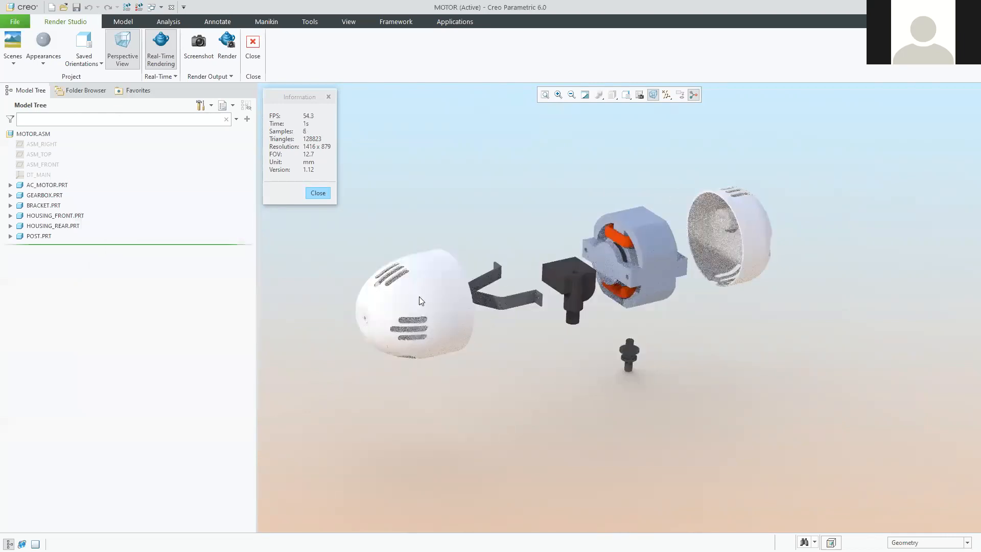
middle_drag(419, 296, 382, 327)
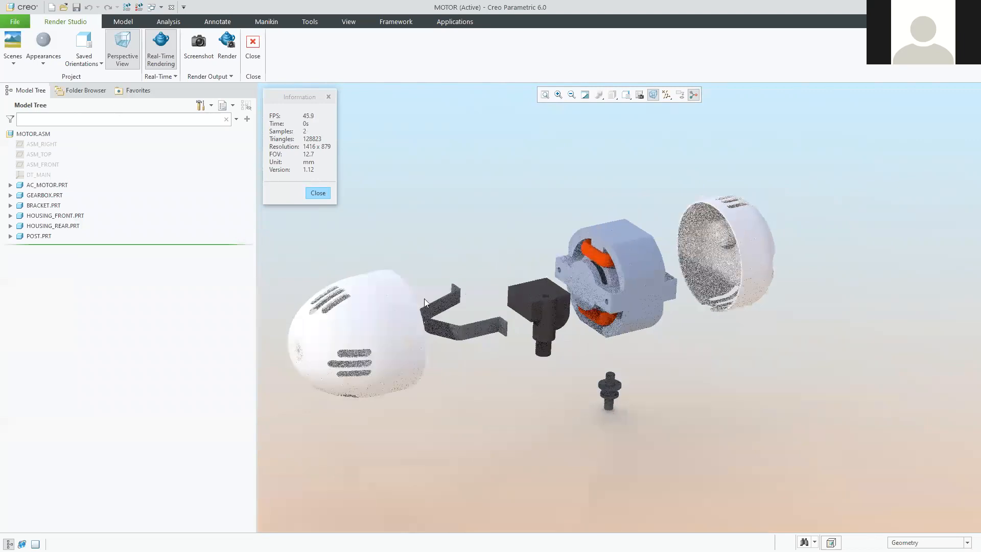
middle_drag(424, 299, 425, 301)
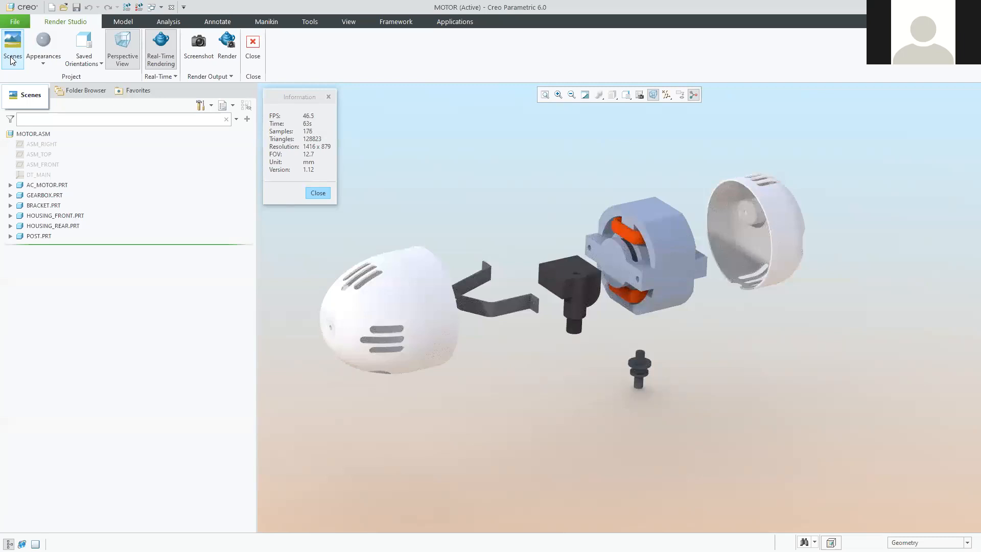
- Apply the clear, colourless appearance from the Plastics-Frosted.dmt library to HOUSING_REAR.PRT and HOUSING_FRONT.PRT
click(44, 64)
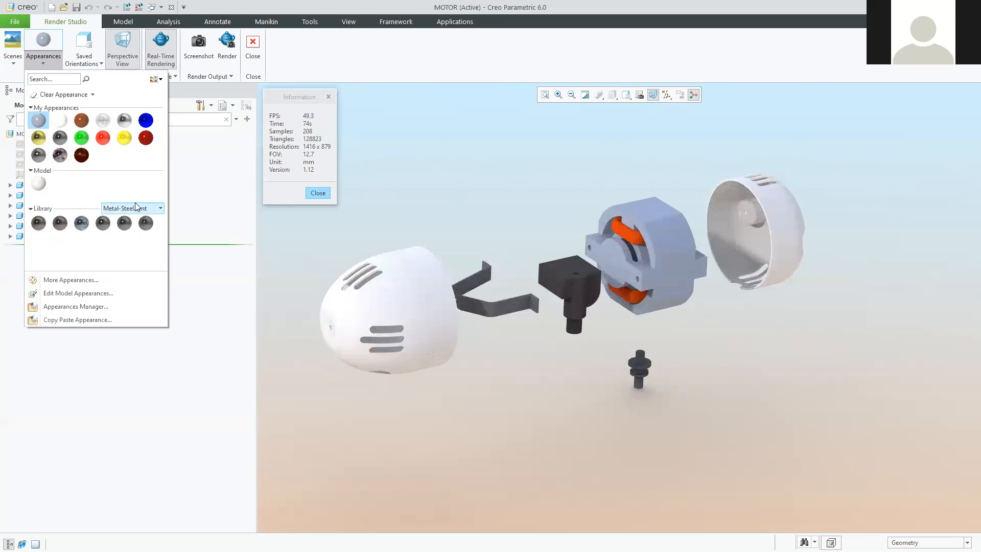
click(162, 209)
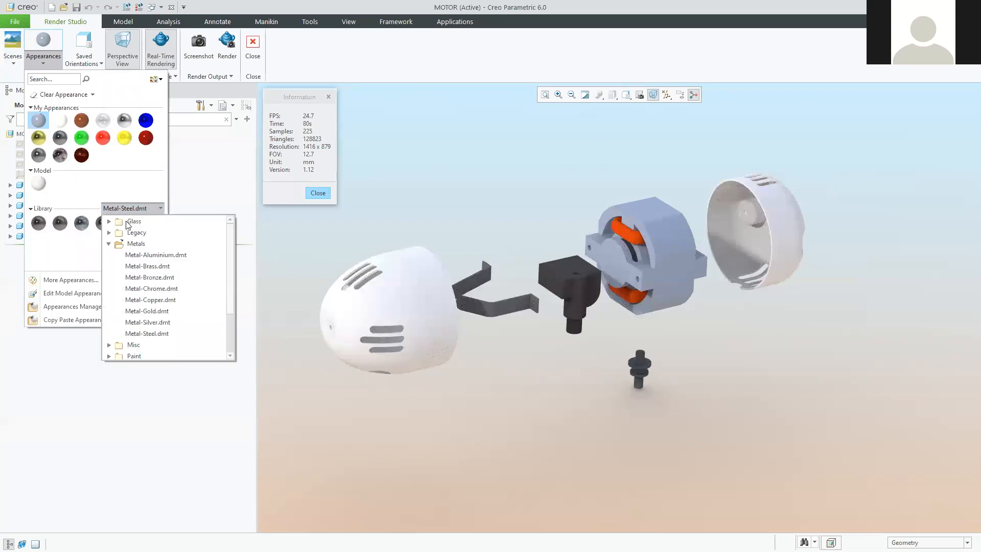
click(109, 243)
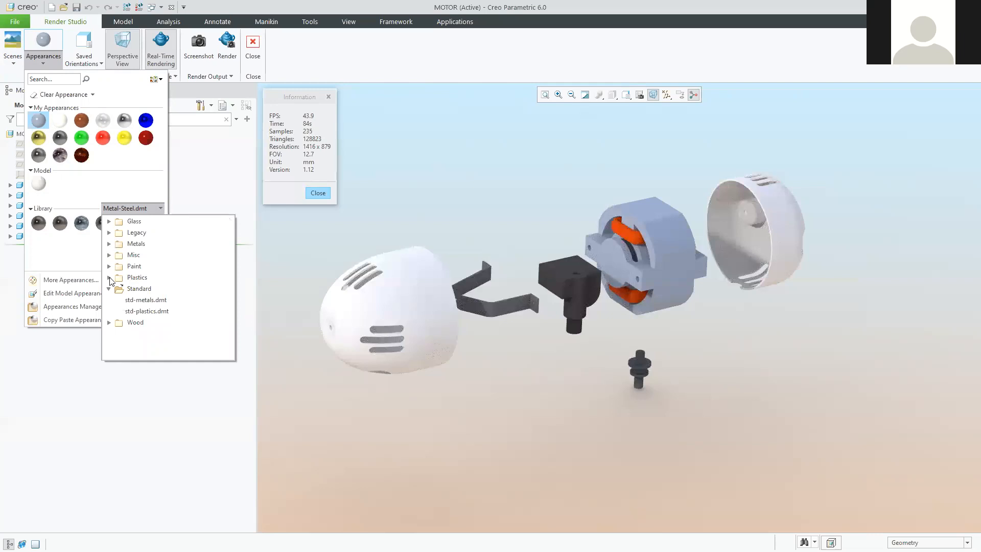
click(143, 280)
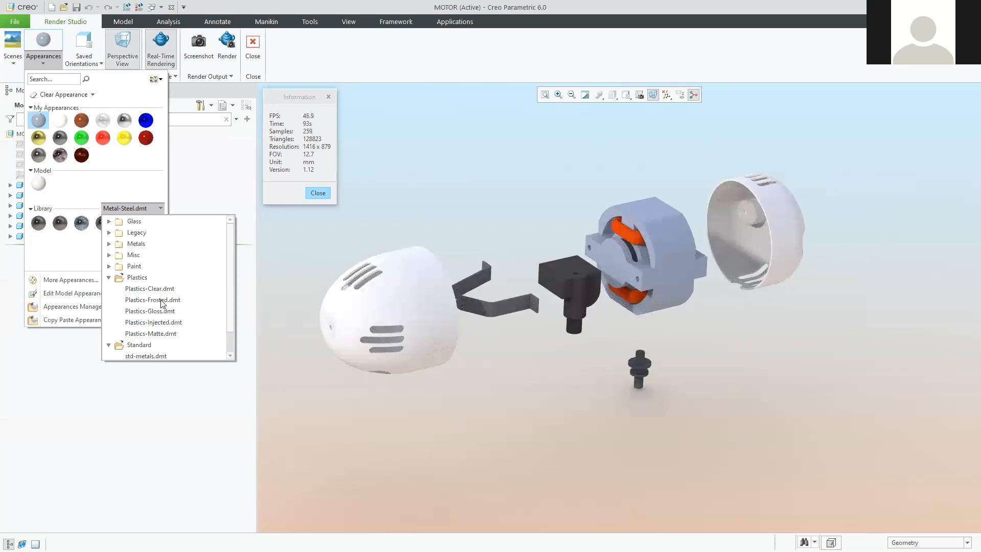
click(162, 301)
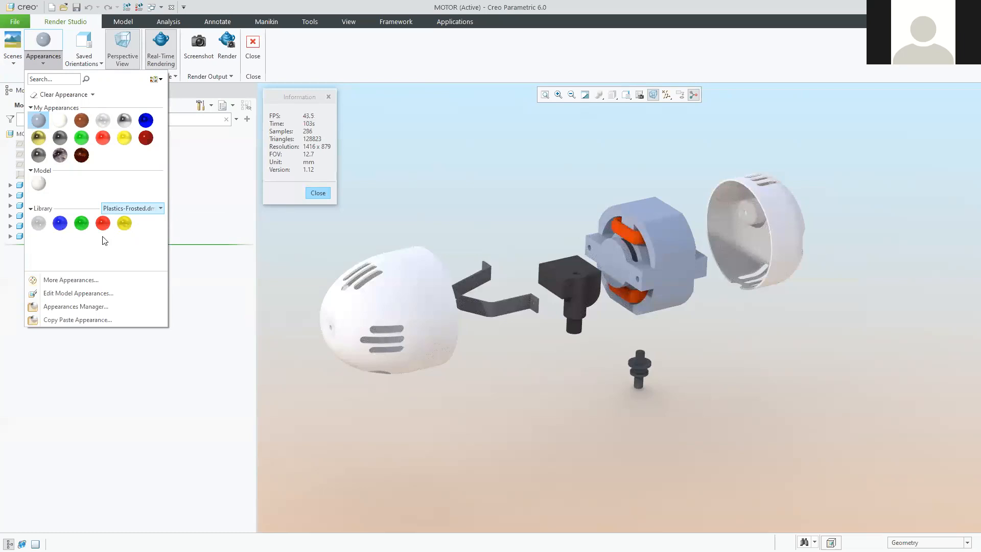
click(39, 225)
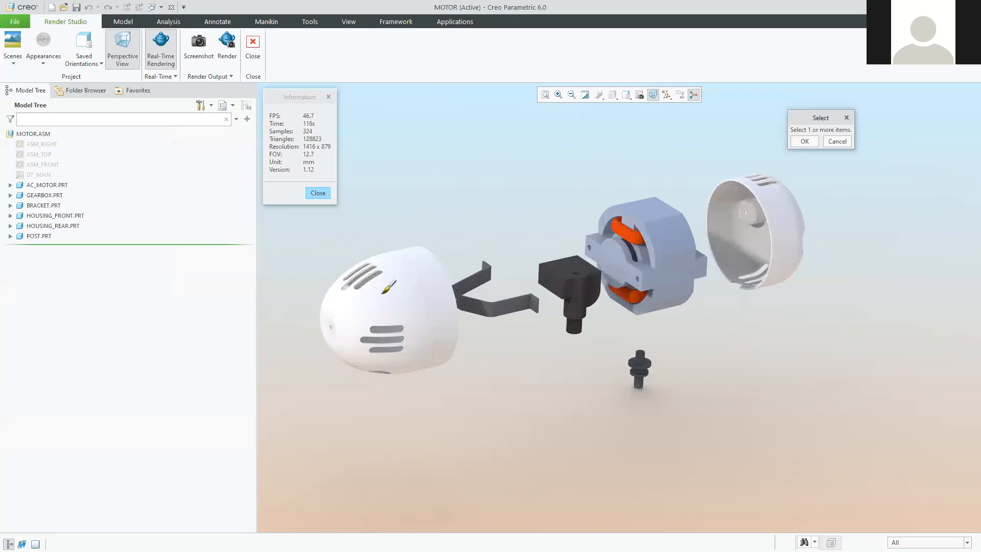
click(384, 291)
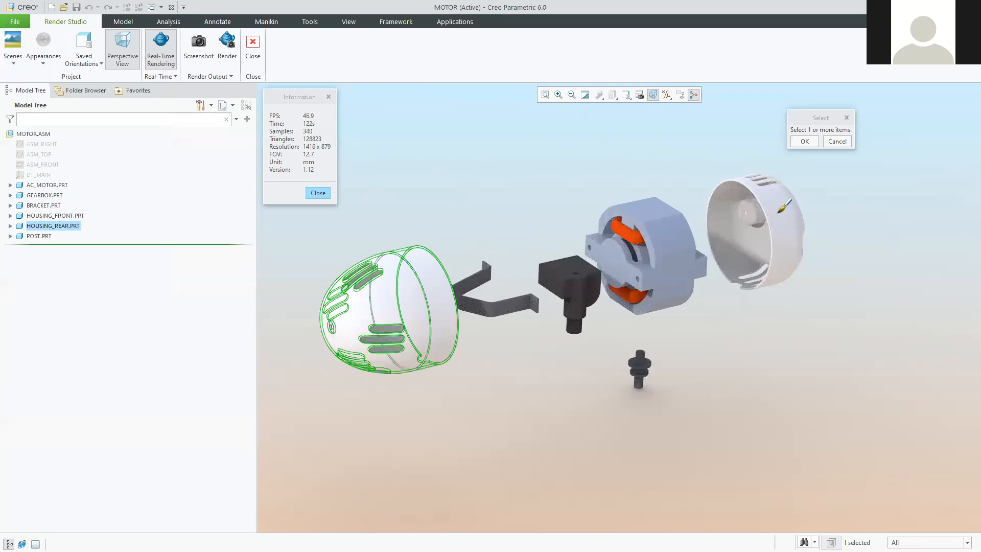
ctrl+click(781, 210)
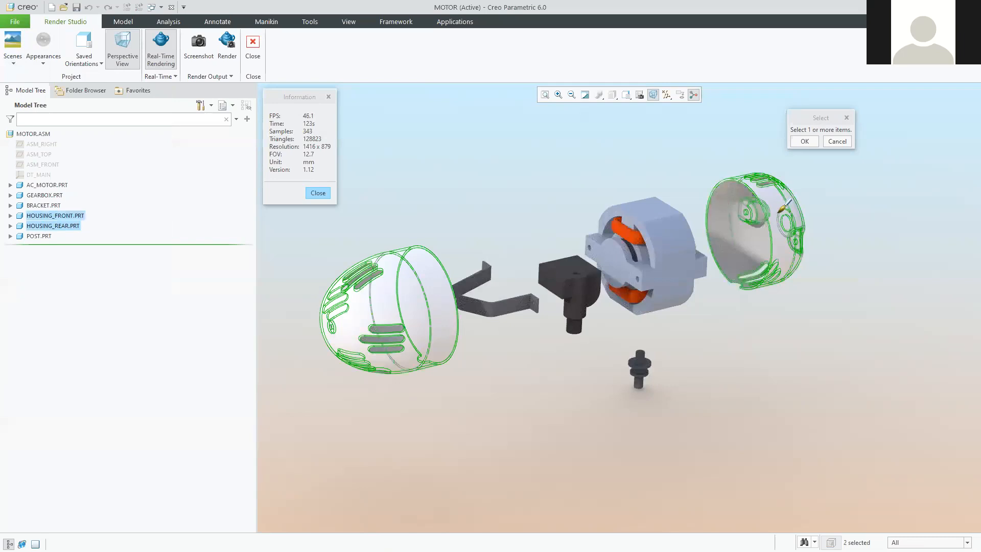
click(805, 141)
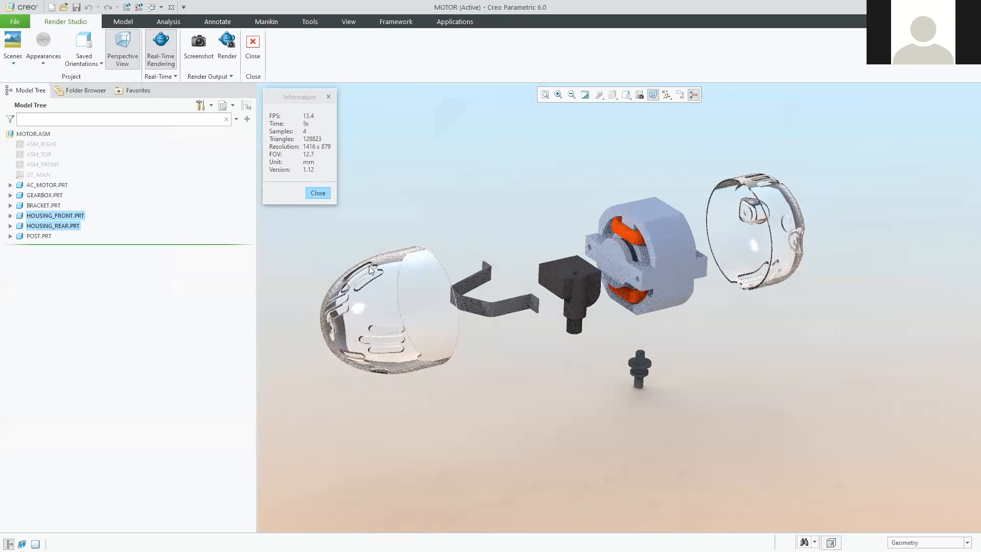
- Apply the first grey aluminium appearance from the Metal-Aluminium.dmt library to BRACKET.PRT
click(44, 63)
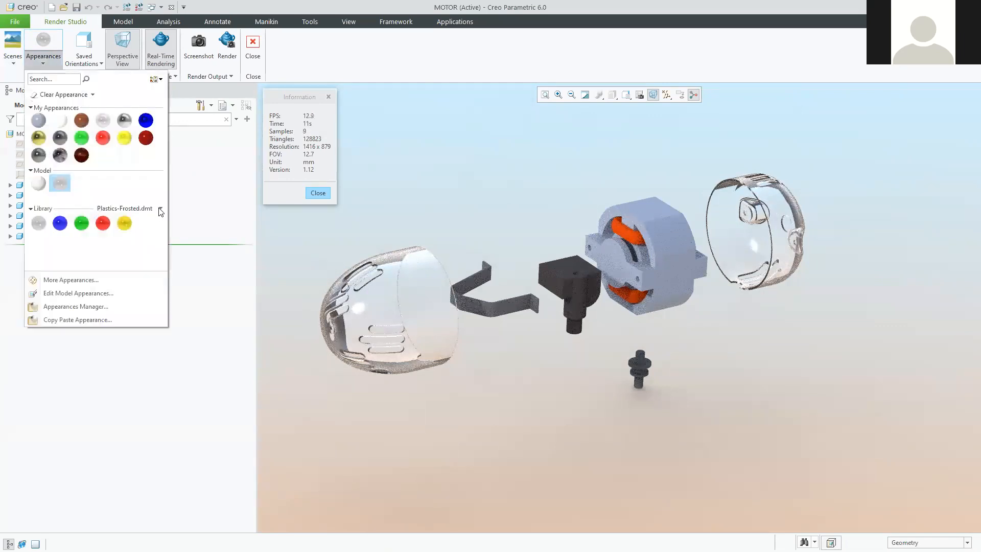
click(160, 209)
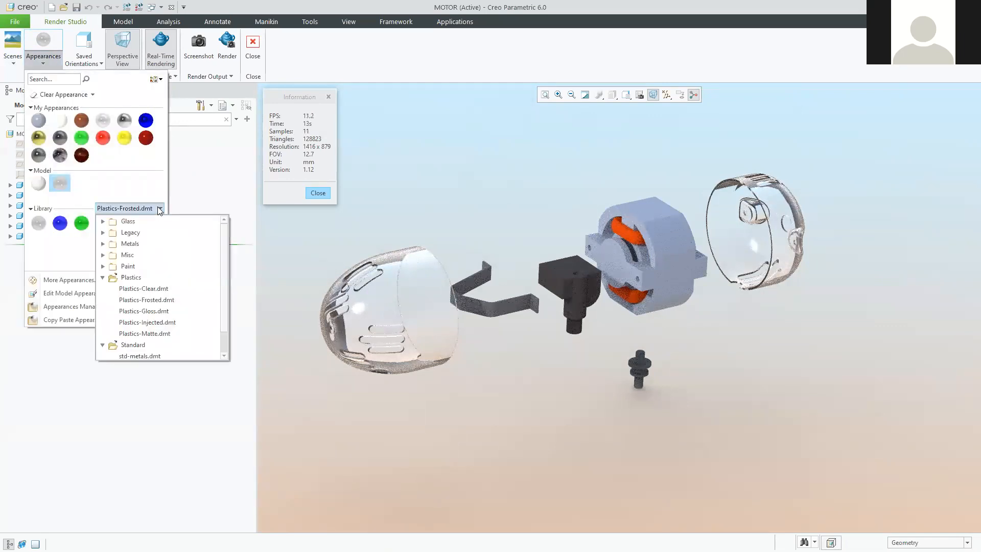
click(103, 244)
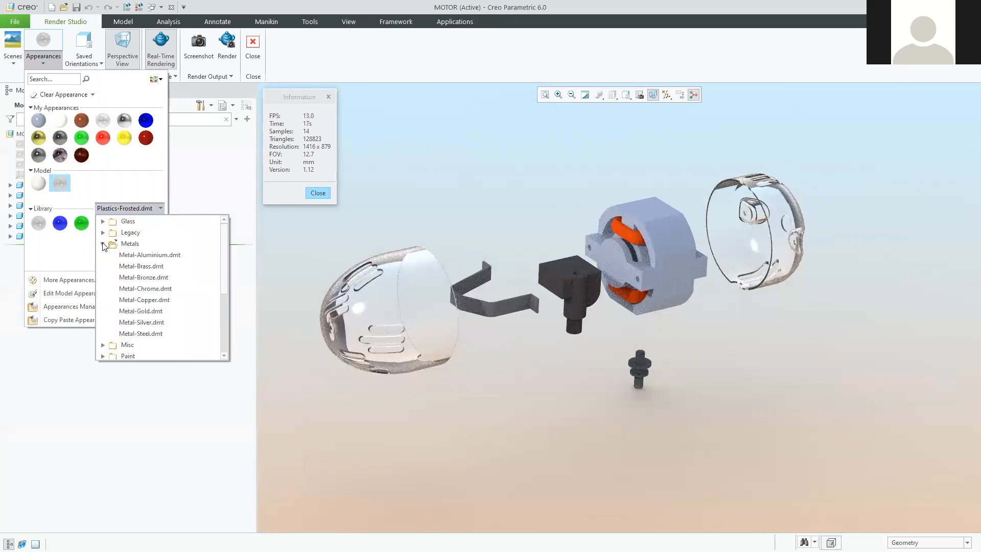
click(143, 255)
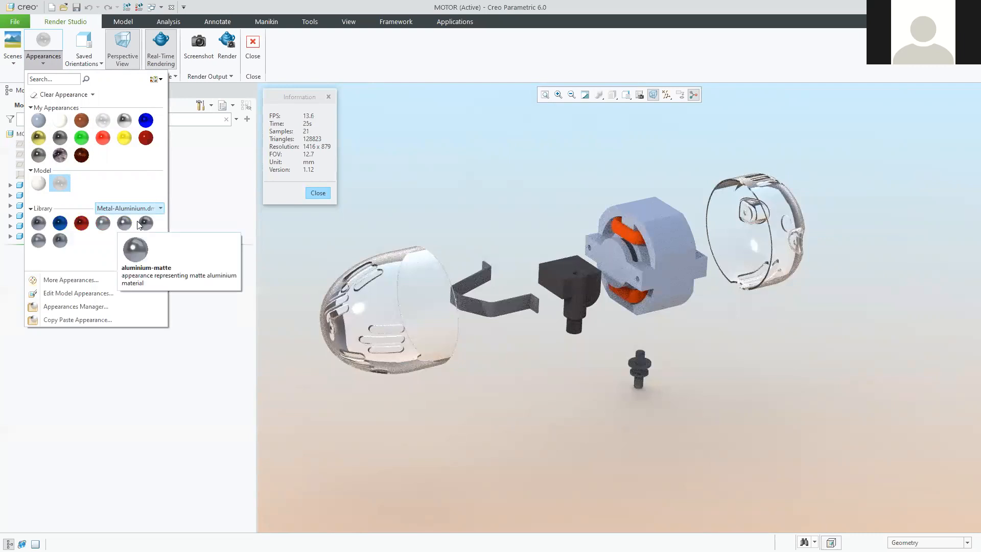
click(39, 223)
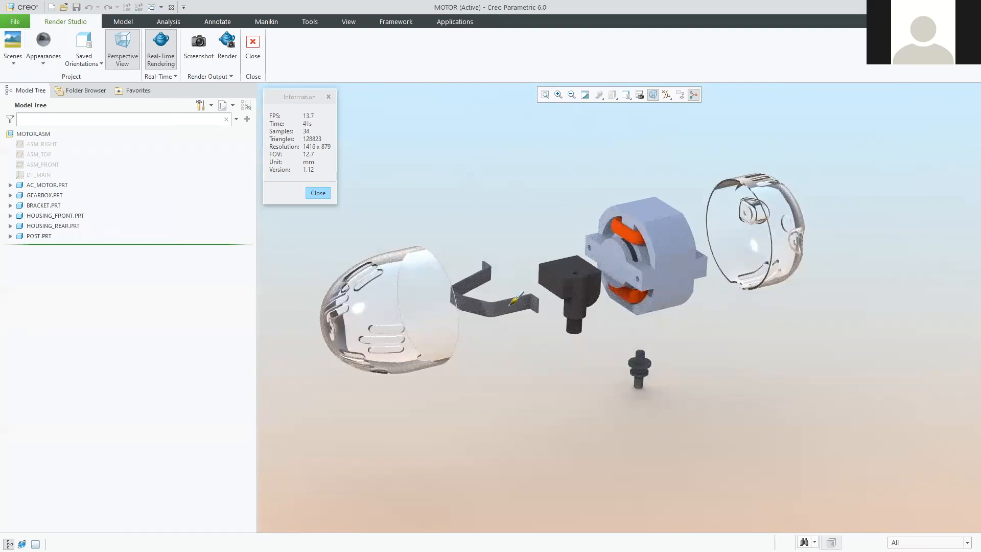
click(492, 301)
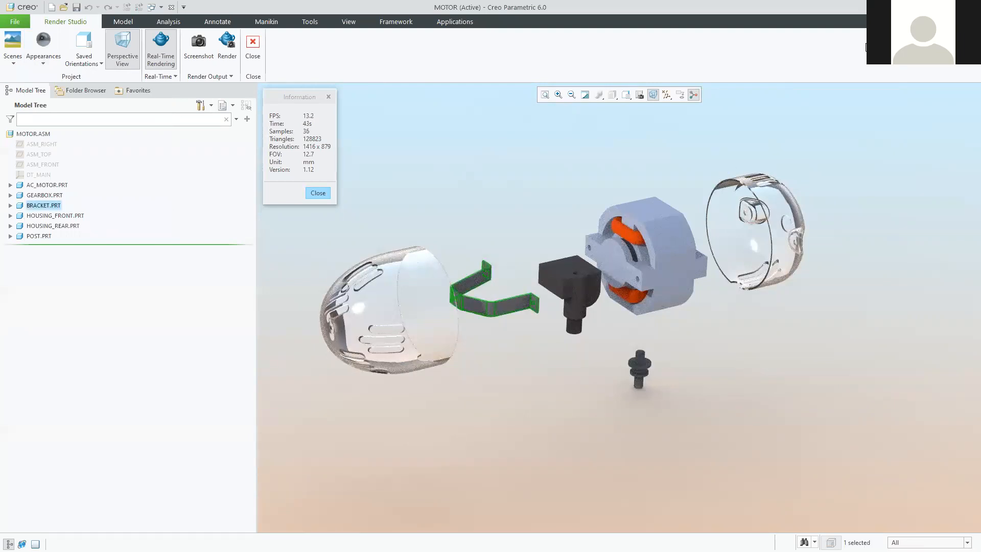
click(920, 45)
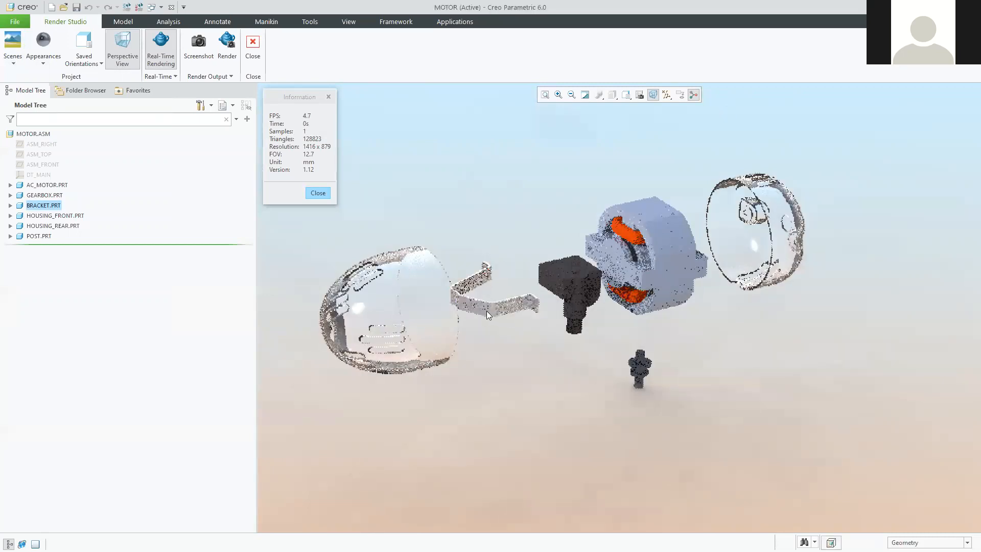
- Apply the plastic-injected-black appearance from the Plastics-Injected.dmt library to GEARBOX.PRT
click(44, 63)
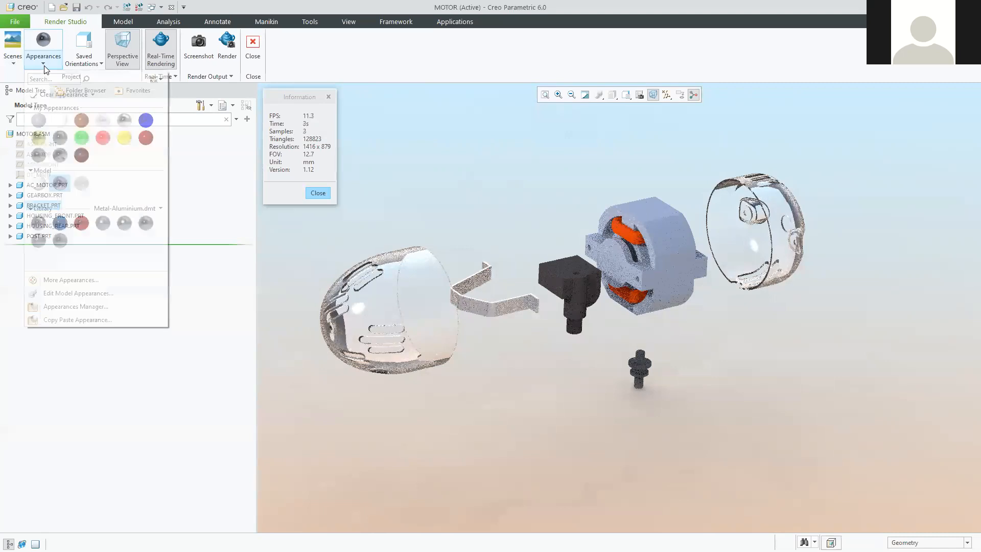
click(162, 209)
click(100, 244)
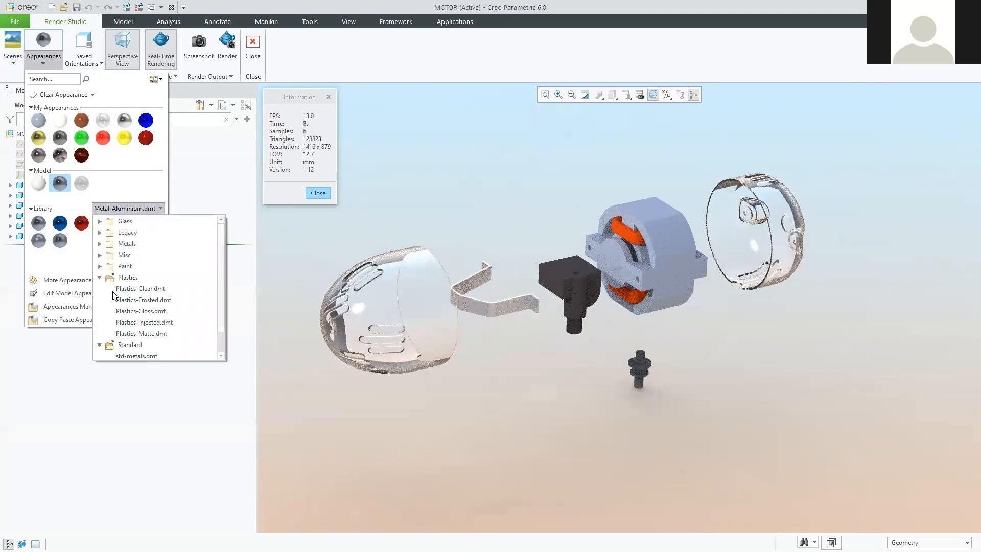
click(155, 324)
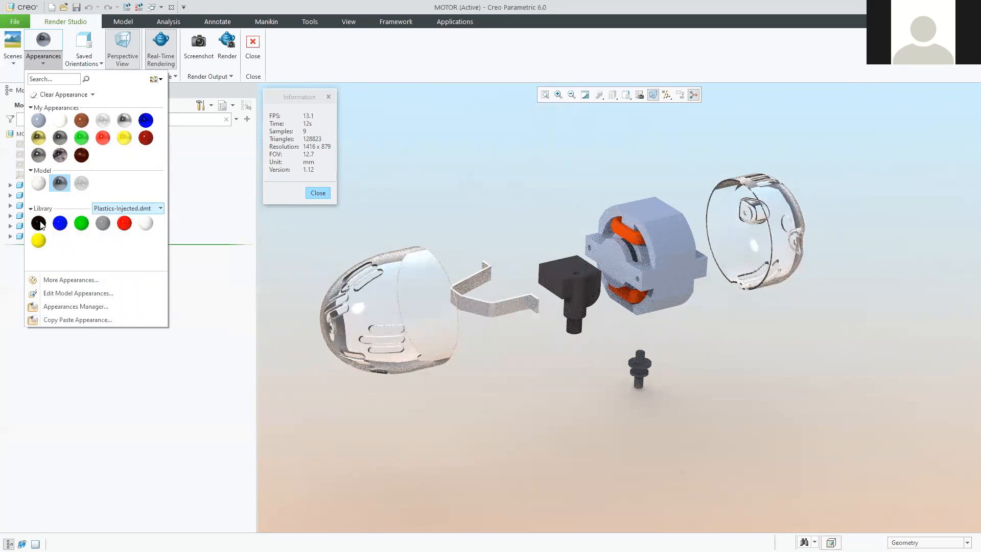
click(39, 223)
click(44, 195)
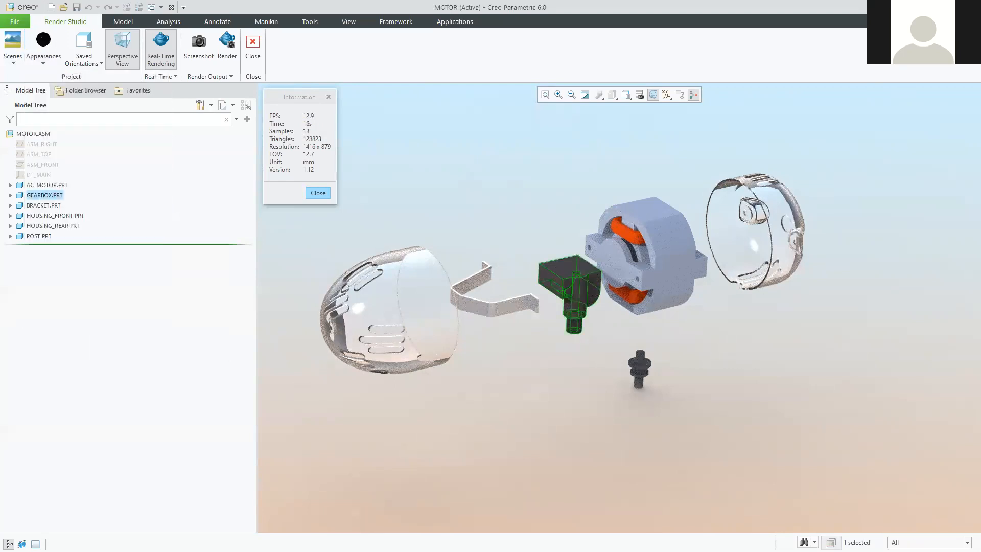
click(721, 166)
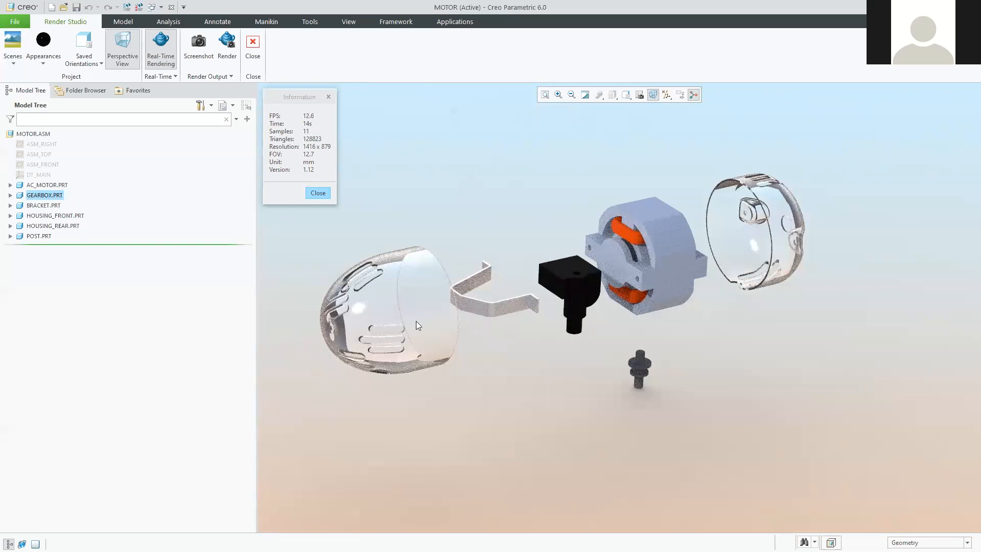
- Edit the plastic-injected-black model appearance and set its colour to a dark grey with RGB values of 44.6
click(44, 64)
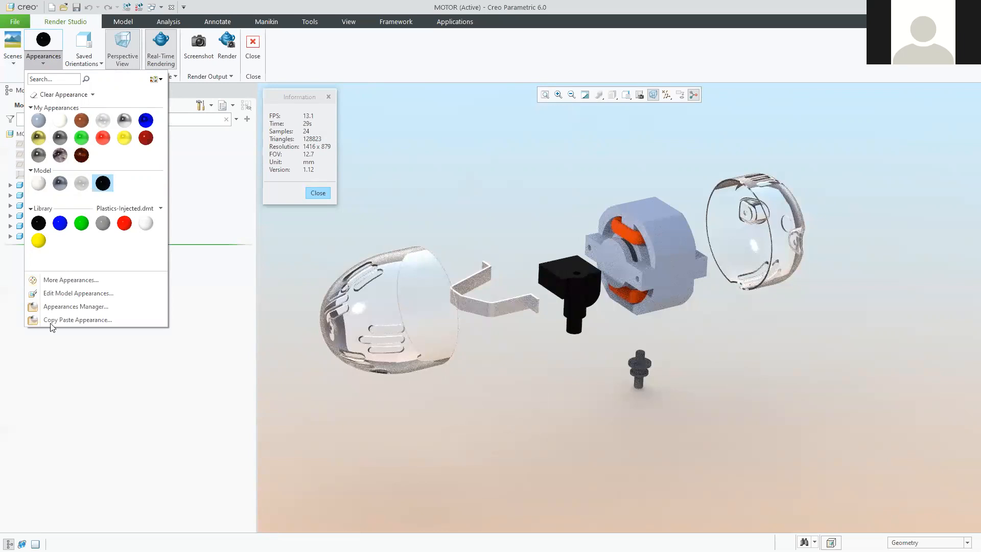
click(72, 295)
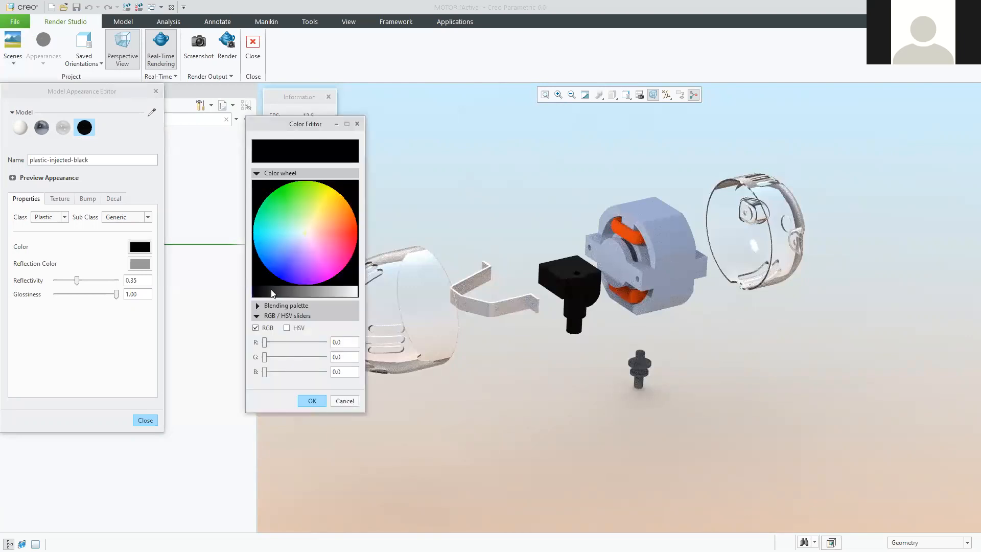
click(272, 293)
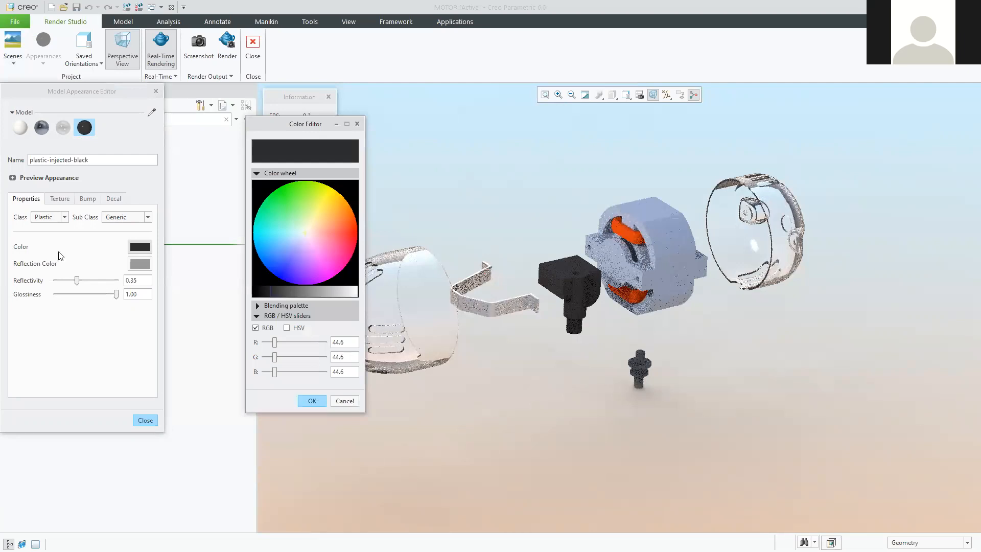
key(Return)
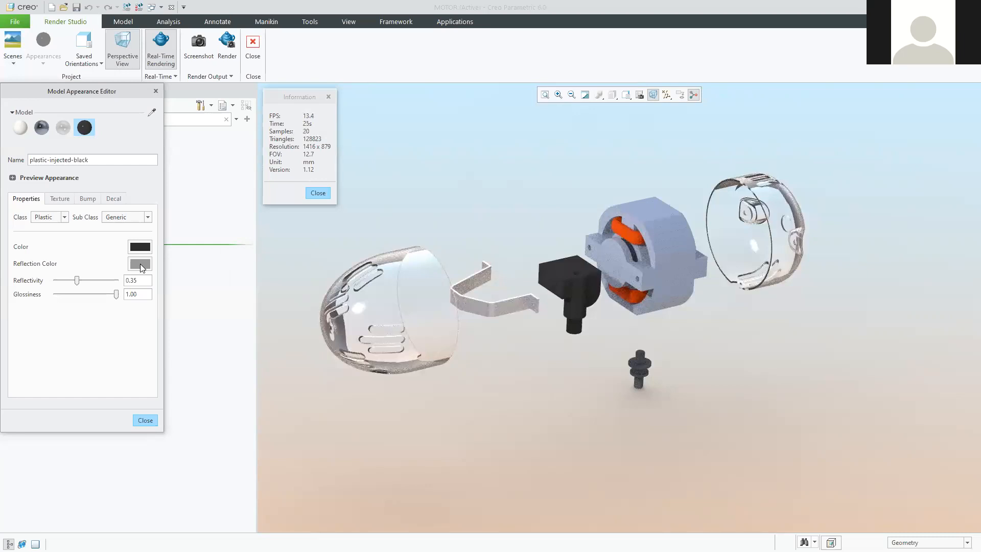
- Set the black plastic's reflection colour to a light grey with RGB values of 199.3 and reduce its glossiness
click(334, 291)
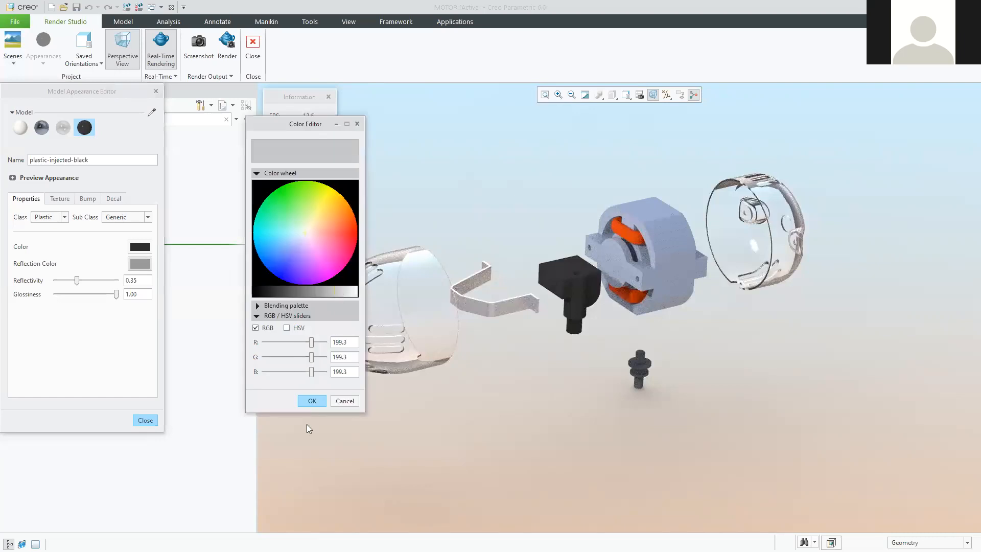
click(313, 401)
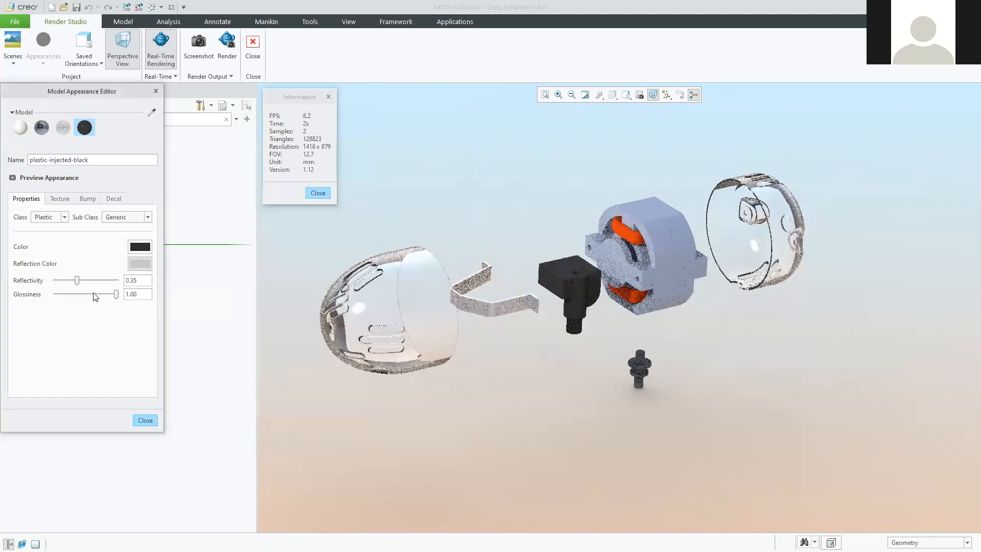
mouse_move(97, 295)
mouse_down()
mouse_move(56, 296)
mouse_move(113, 295)
mouse_up()
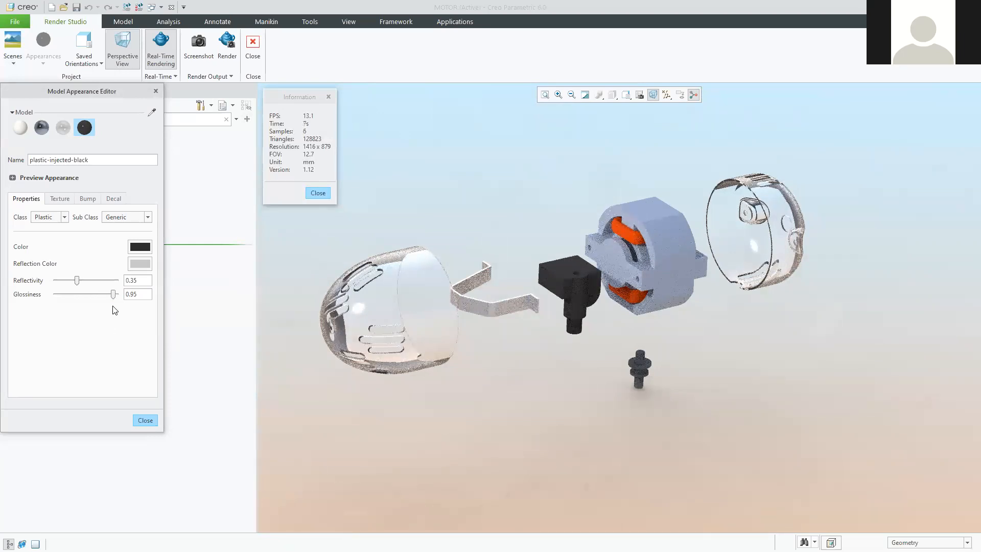
click(64, 295)
click(57, 294)
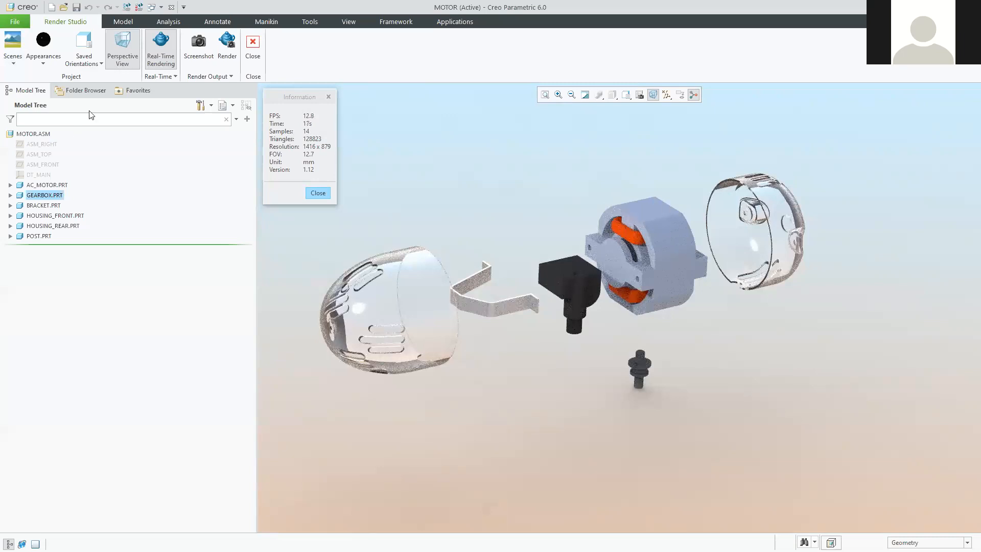
- Try the copper-cast appearance from the Metal-Copper.dmt library on AC_MOTOR.PRT
click(47, 63)
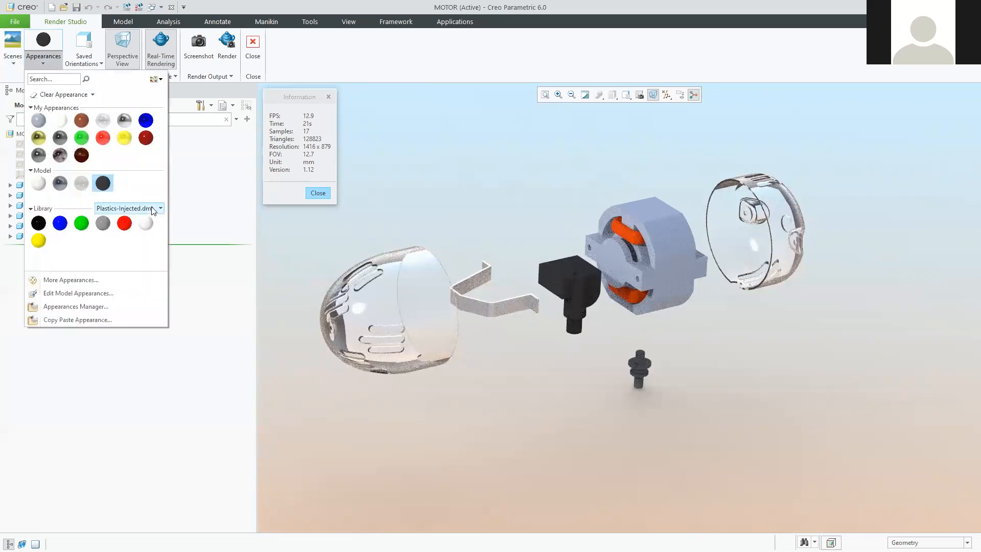
click(152, 209)
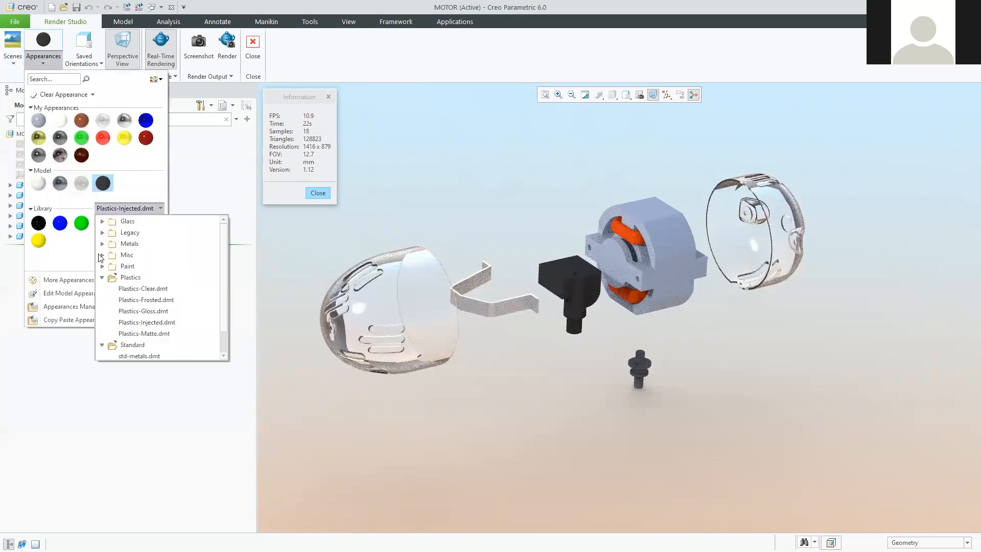
click(155, 303)
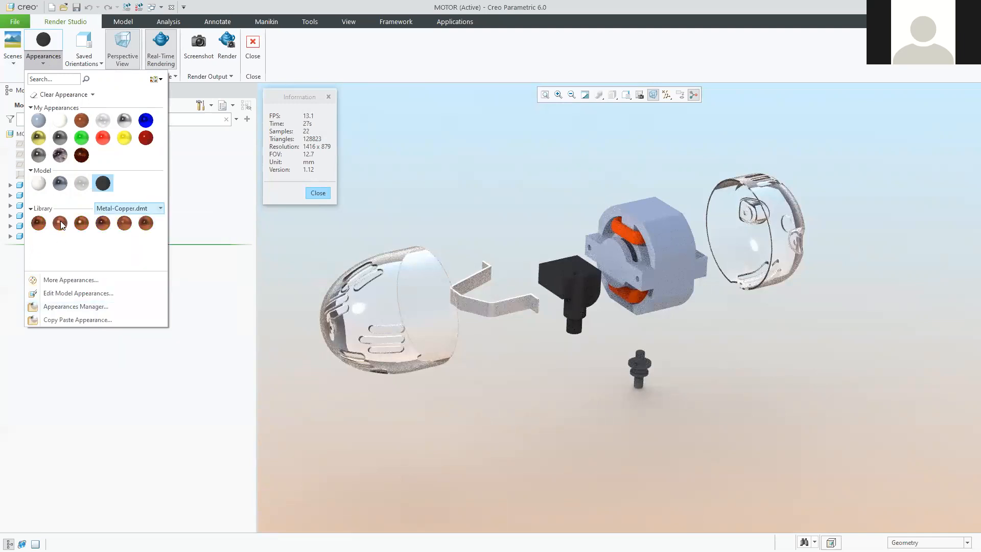
mouse_move(61, 225)
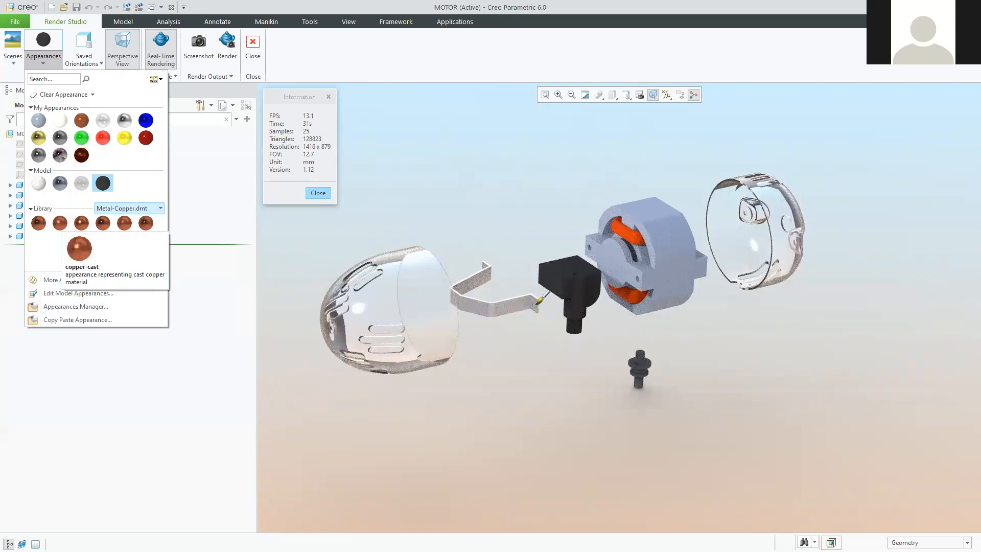
click(60, 225)
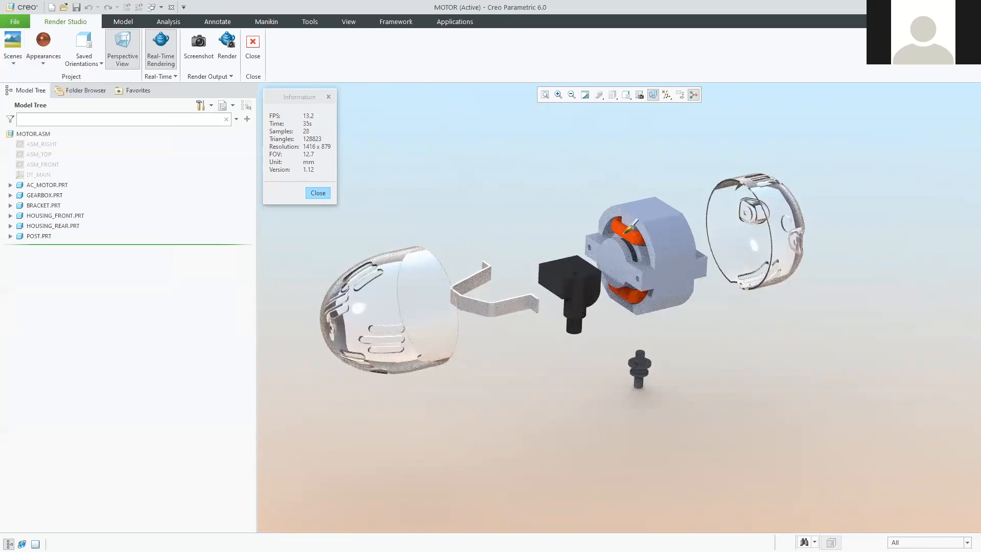
click(627, 231)
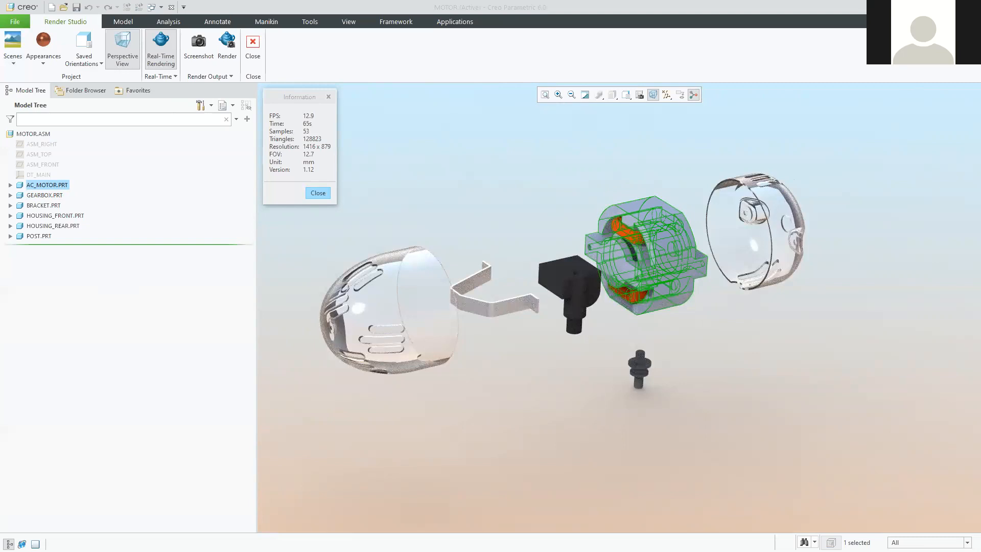
click(672, 267)
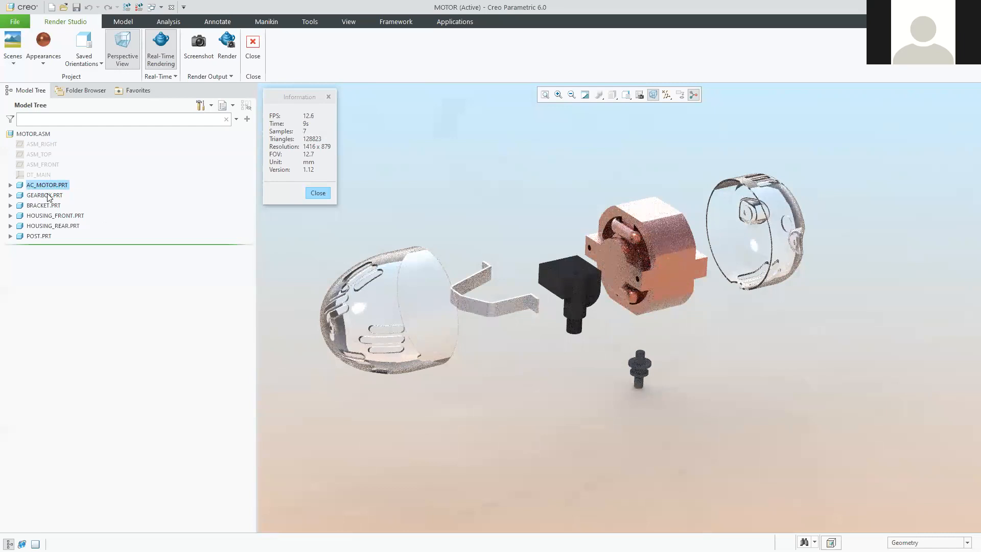
- Open AC_MOTOR.PRT in its own window to inspect it, and return to the MOTOR assembly window
click(29, 187)
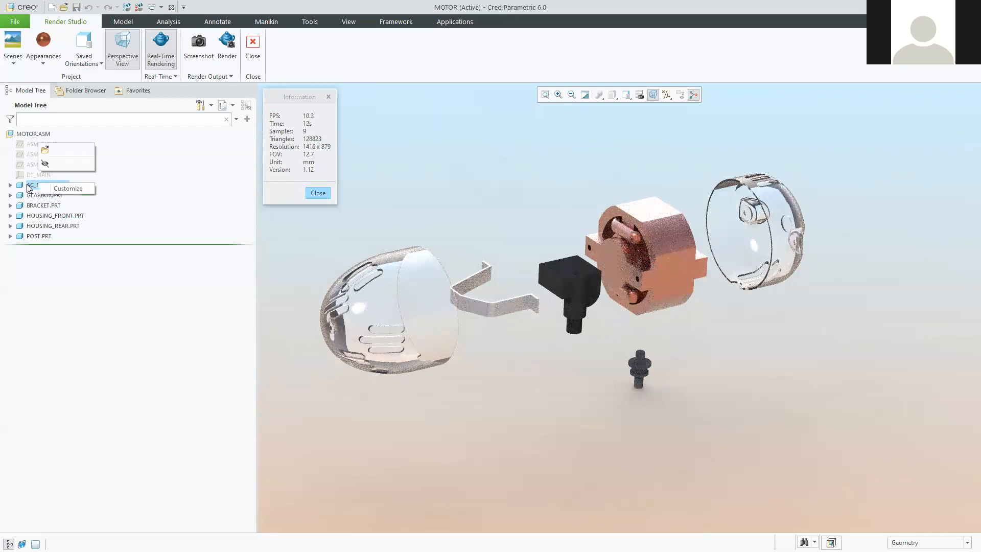
click(46, 151)
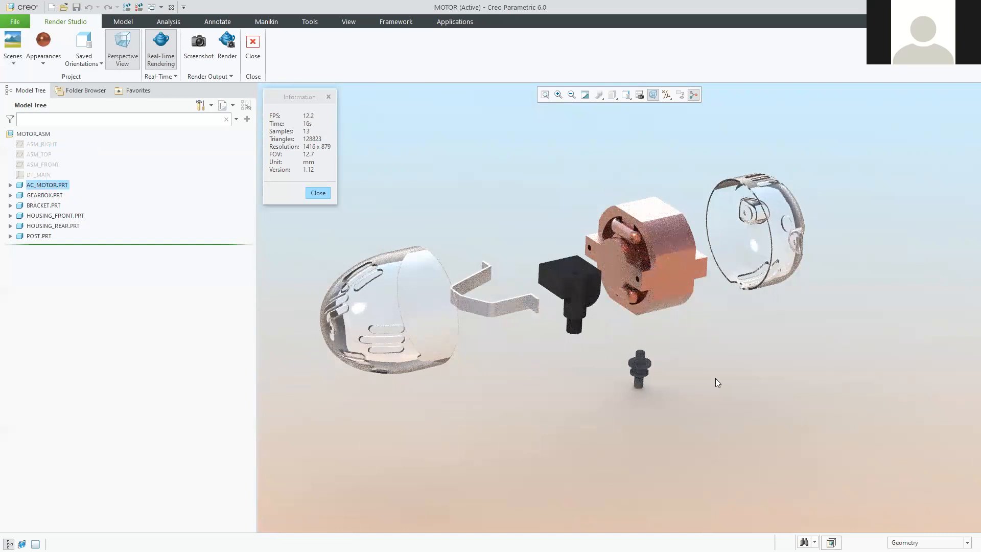
mouse_move(547, 359)
middle_down()
mouse_move(622, 378)
mouse_move(483, 345)
middle_up()
click(153, 9)
click(167, 20)
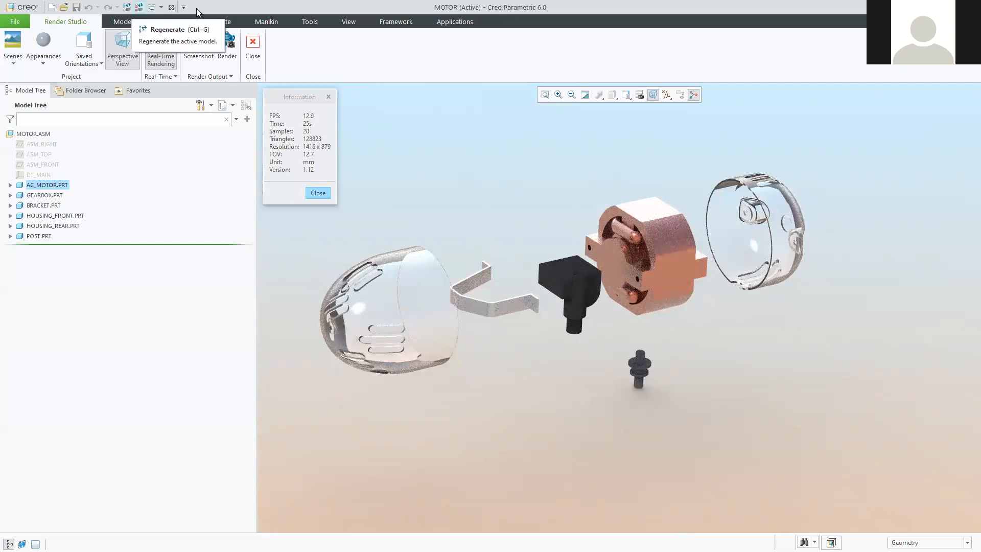
click(152, 7)
click(248, 14)
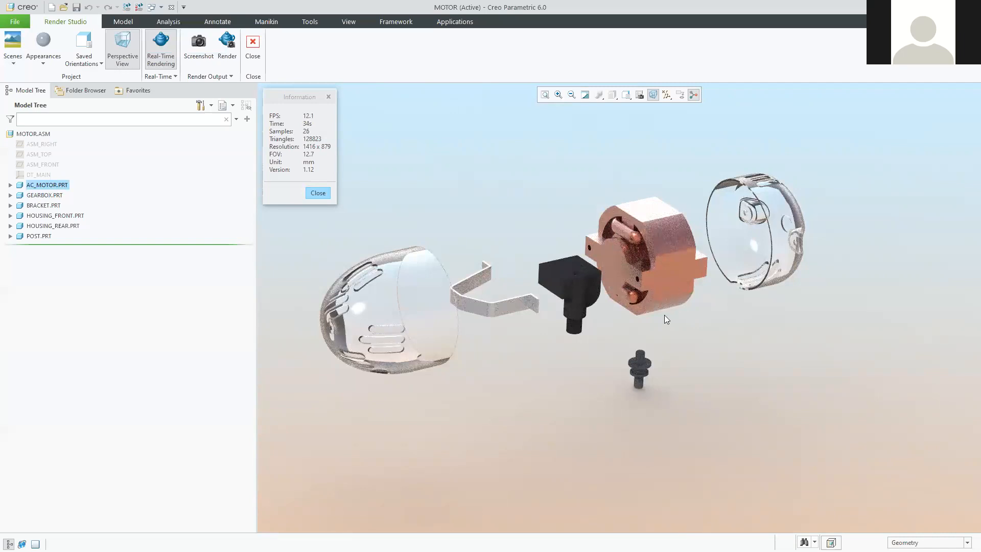
- Clear the assembly-level copper appearance from AC_MOTOR.PRT
click(47, 66)
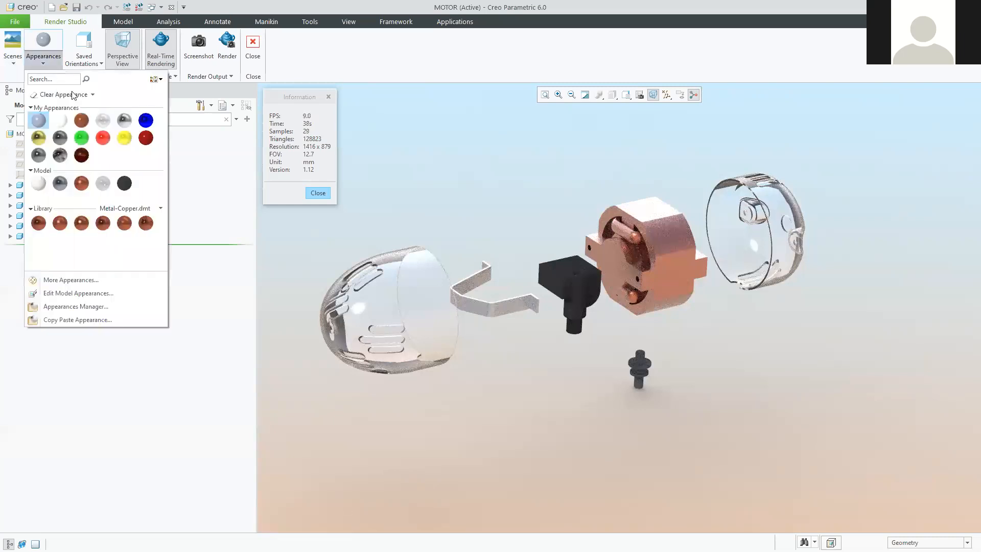
click(73, 96)
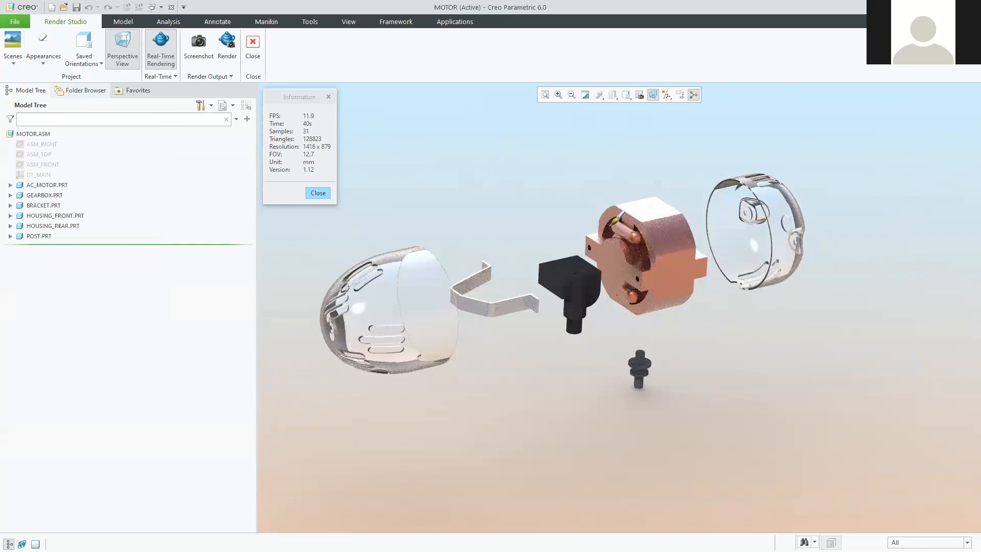
click(656, 238)
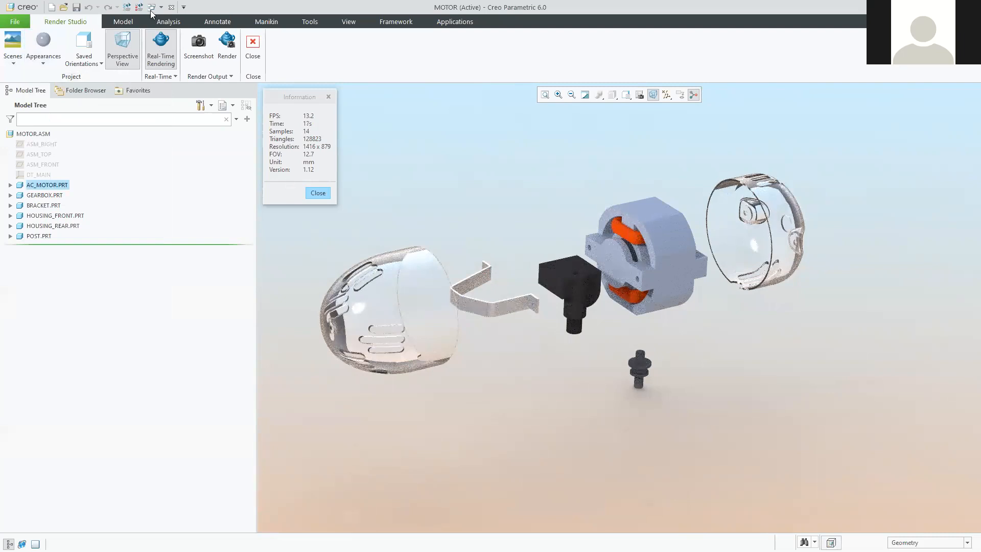
- Open AC_MOTOR.PRT in its own window and bring up its view and appearance tools
right_click(48, 185)
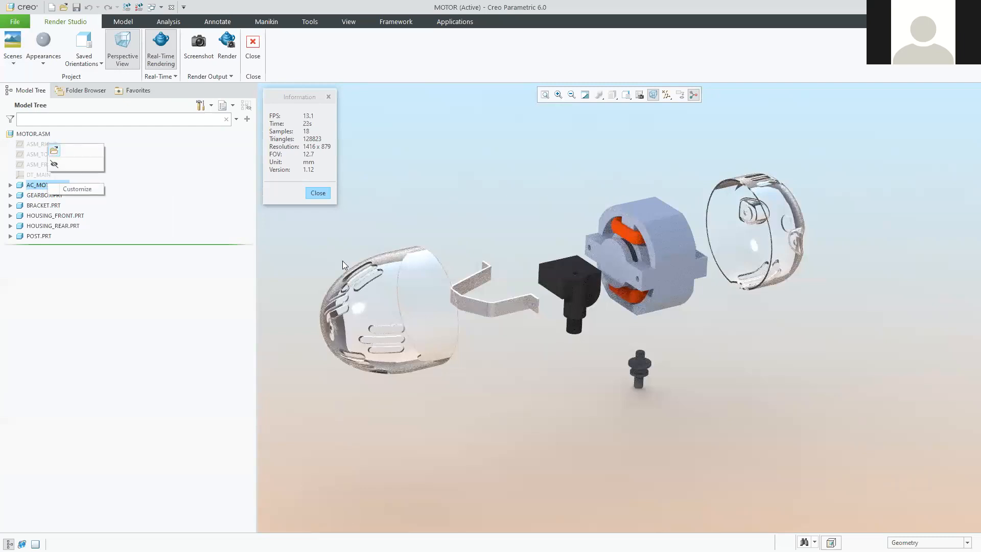
click(55, 150)
middle_drag(320, 254, 332, 255)
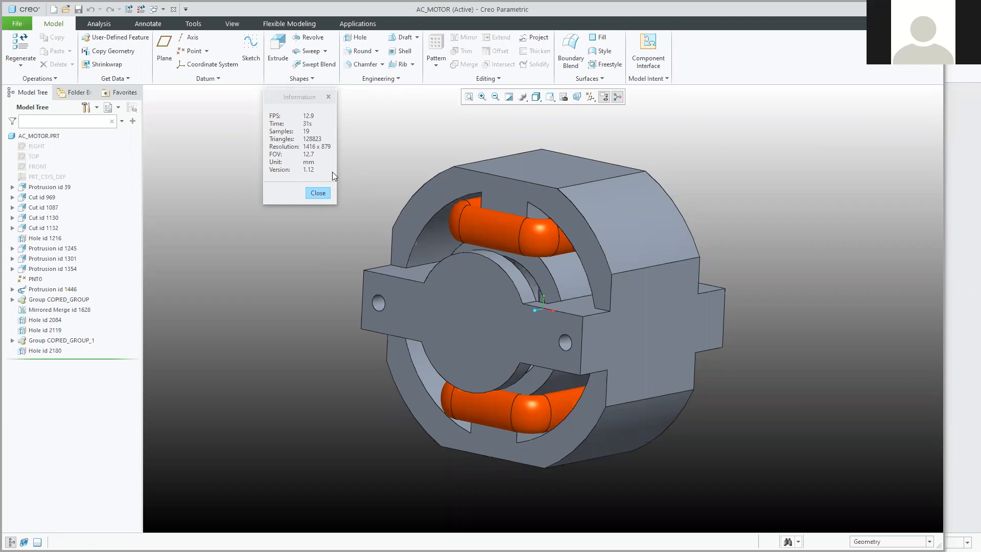
mouse_move(304, 319)
middle_down()
mouse_move(302, 297)
mouse_move(398, 327)
mouse_move(279, 317)
mouse_move(308, 331)
mouse_move(294, 324)
middle_up()
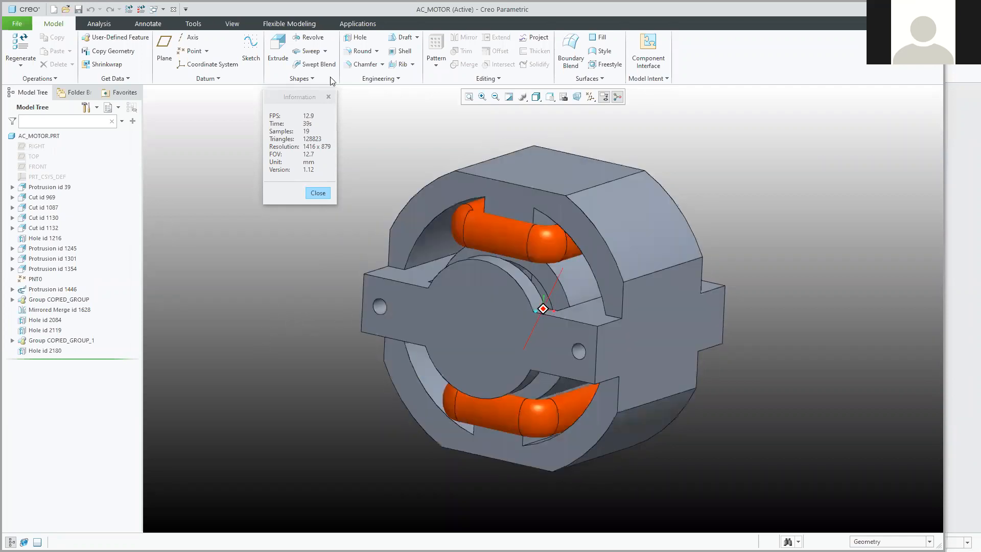
click(360, 23)
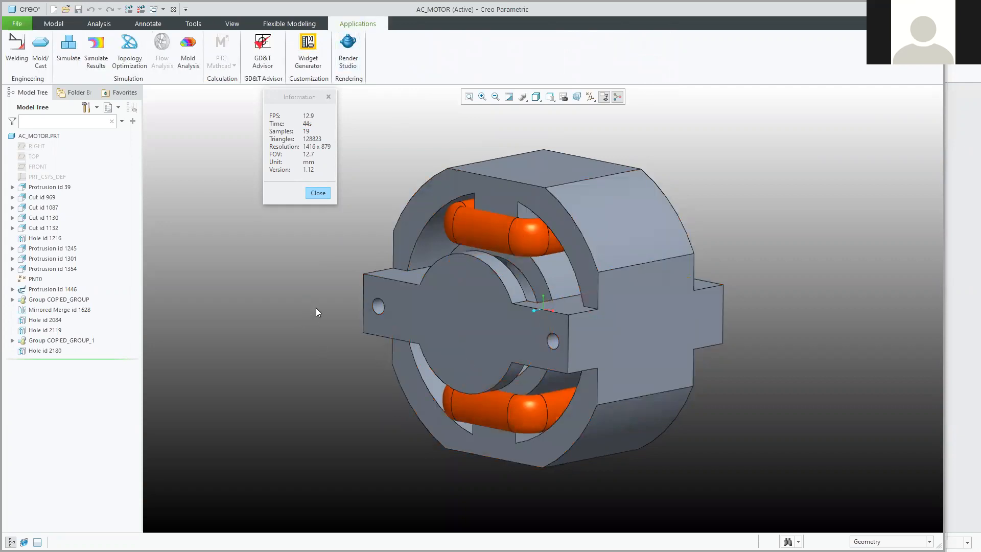
middle_drag(276, 276, 273, 273)
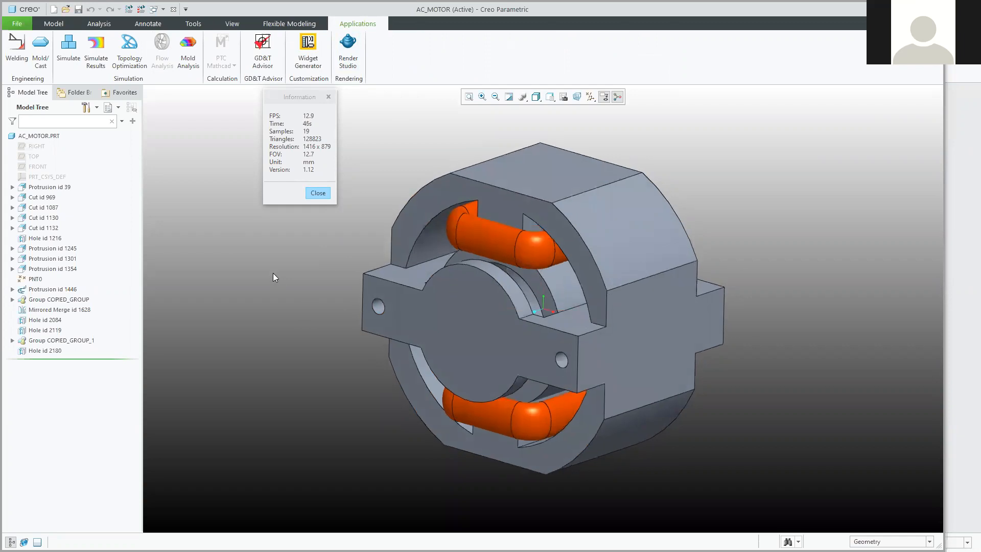
click(231, 25)
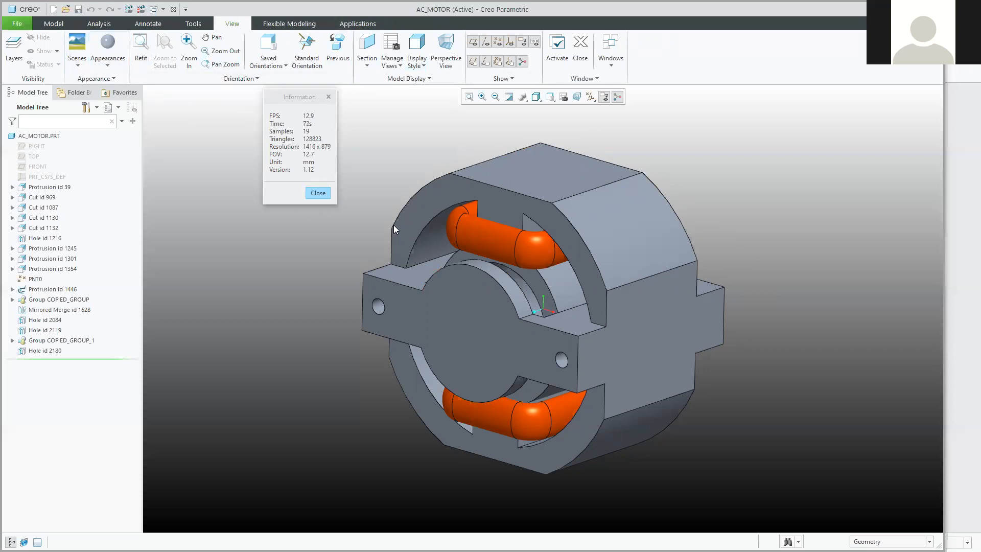
- Check the motor in the MOTOR assembly window, and return to the AC_MOTOR part window
click(163, 9)
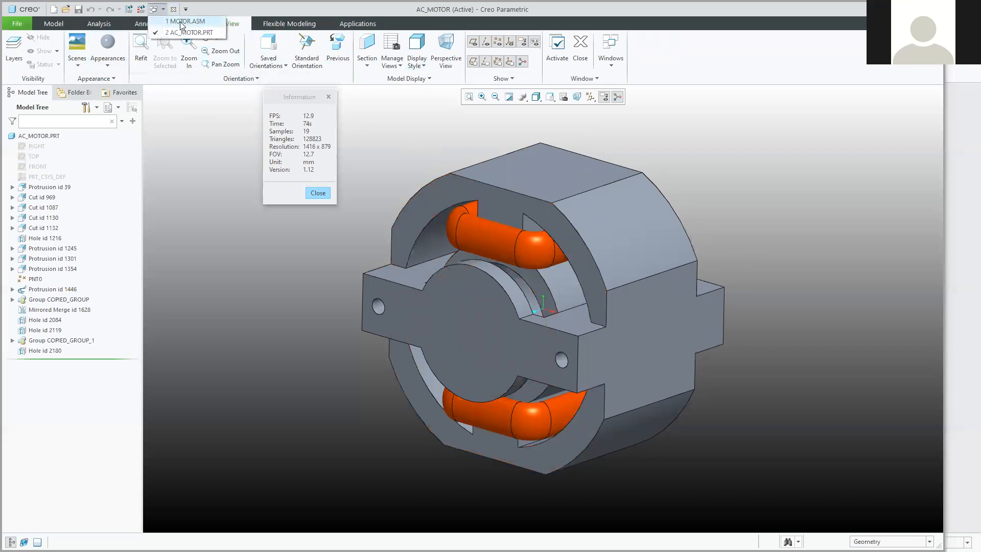
click(182, 21)
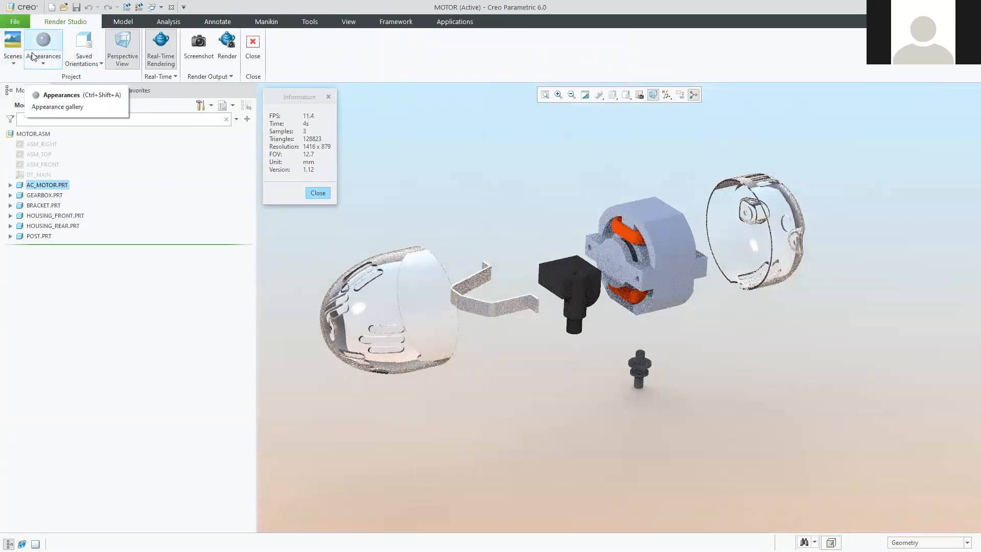
click(151, 8)
click(180, 30)
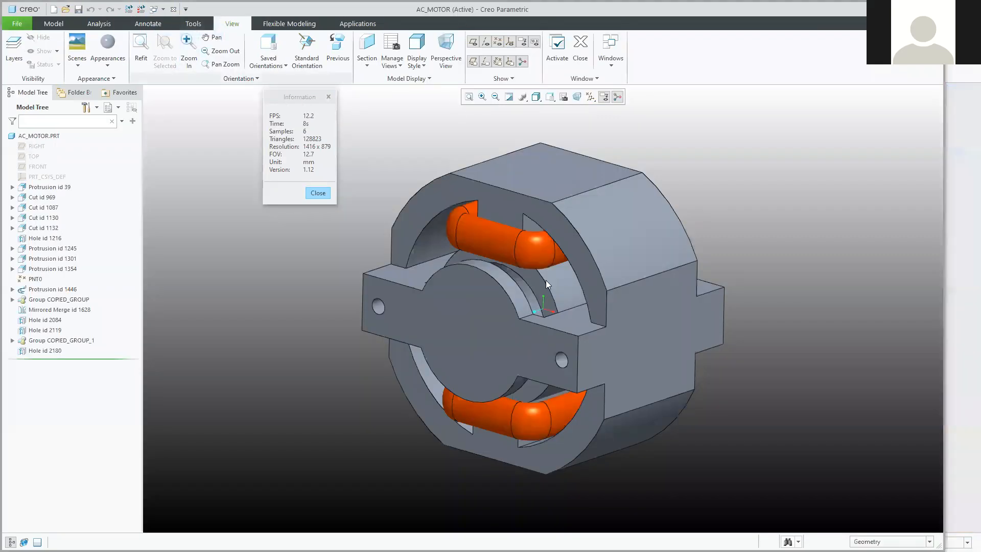
mouse_move(358, 266)
middle_down()
mouse_move(335, 271)
mouse_move(357, 283)
middle_up()
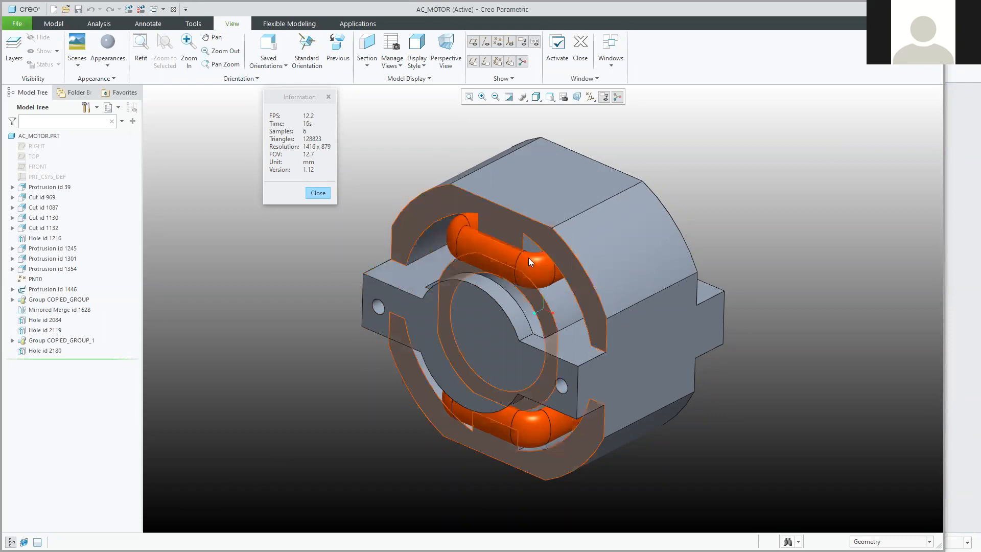
- Change the class of the part's orange coil appearance, ref_color24, from Generic to Metal
click(108, 63)
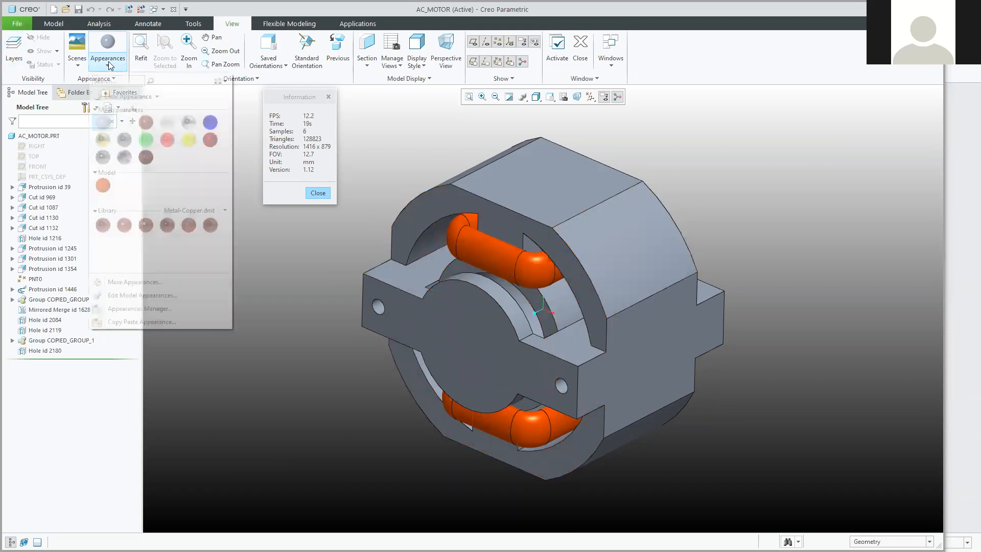
click(102, 186)
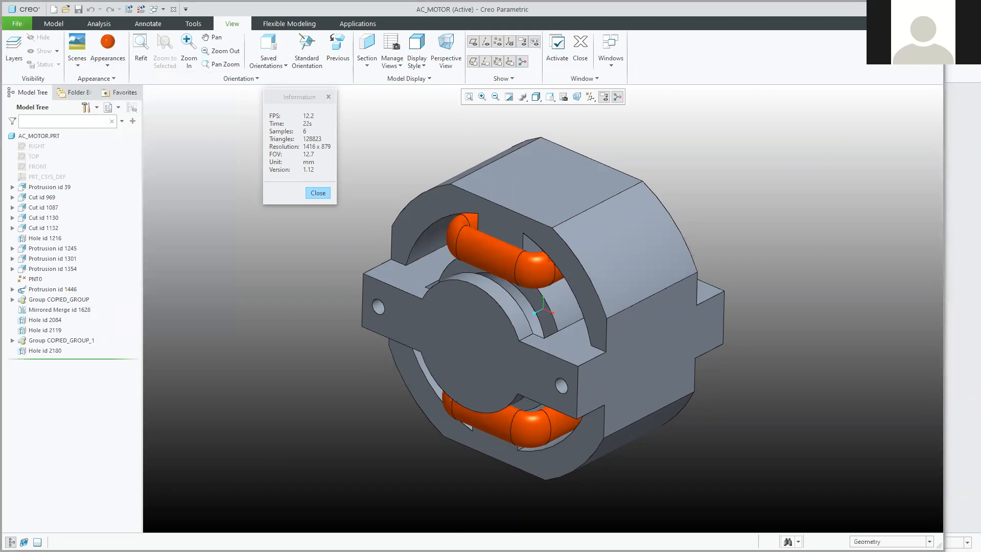
mouse_move(449, 266)
middle_down()
mouse_move(307, 248)
mouse_move(291, 266)
mouse_move(506, 250)
mouse_move(470, 337)
mouse_move(477, 258)
mouse_move(439, 263)
middle_up()
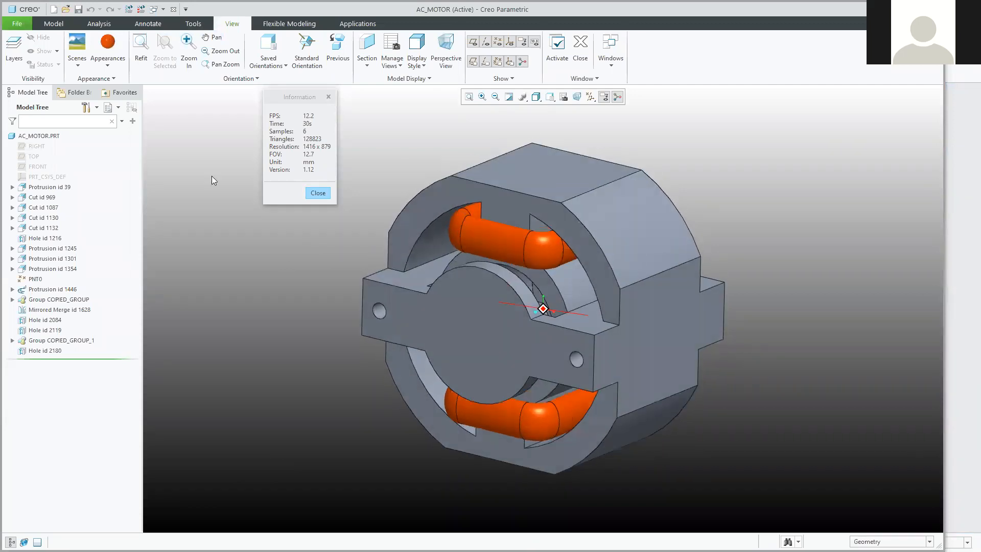
click(108, 66)
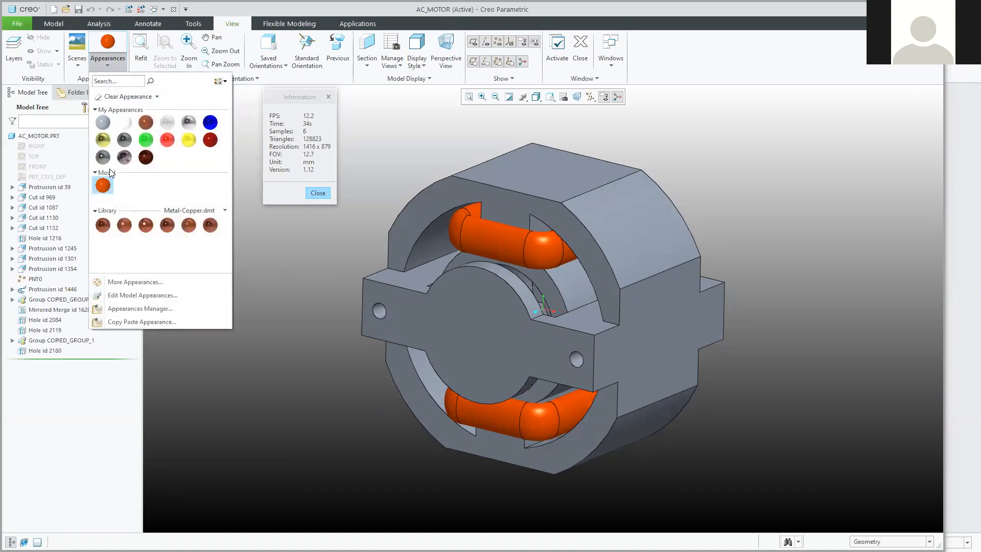
click(155, 297)
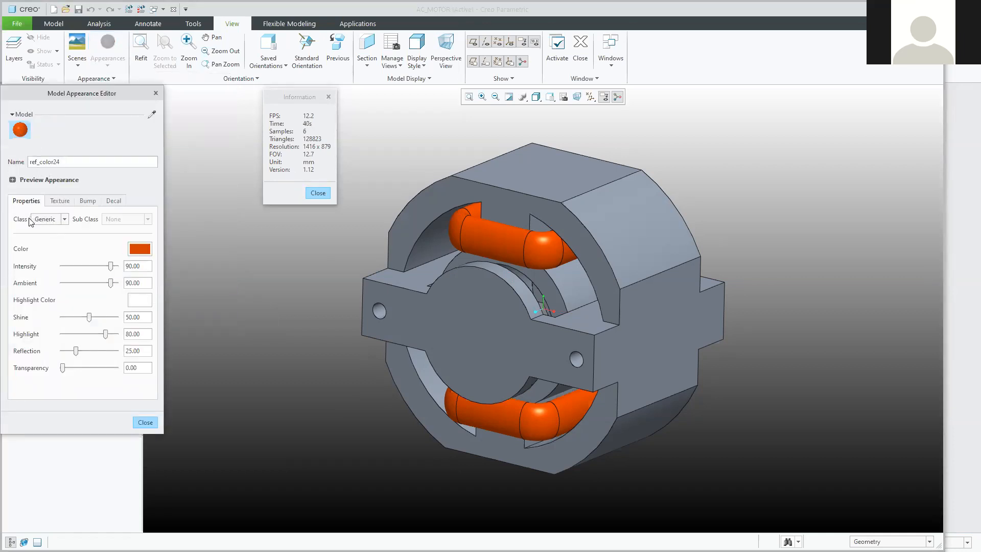
click(65, 219)
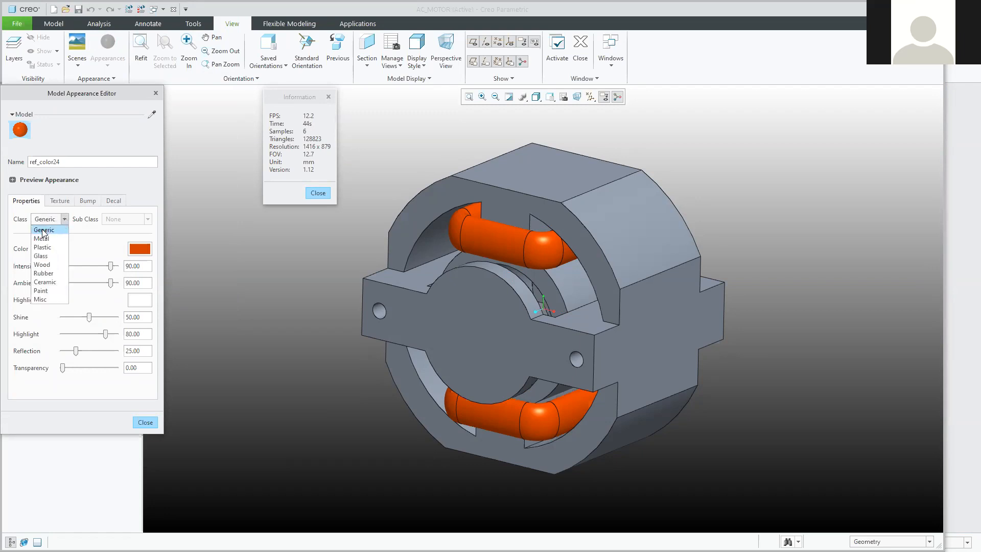
click(45, 219)
click(45, 219)
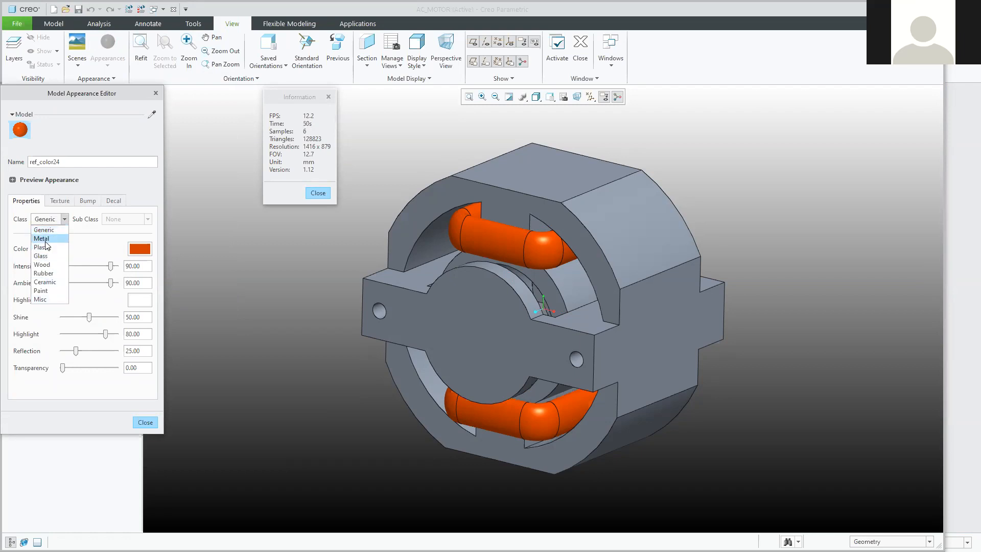
click(45, 239)
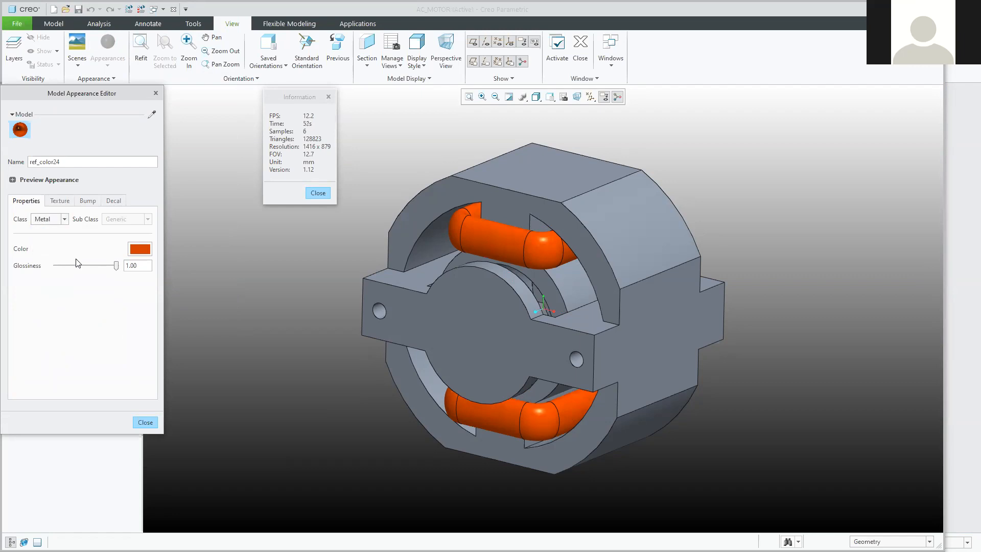
- Set the ref_color24 metal colour to a paler, less saturated copper orange and close the appearance editor
click(138, 248)
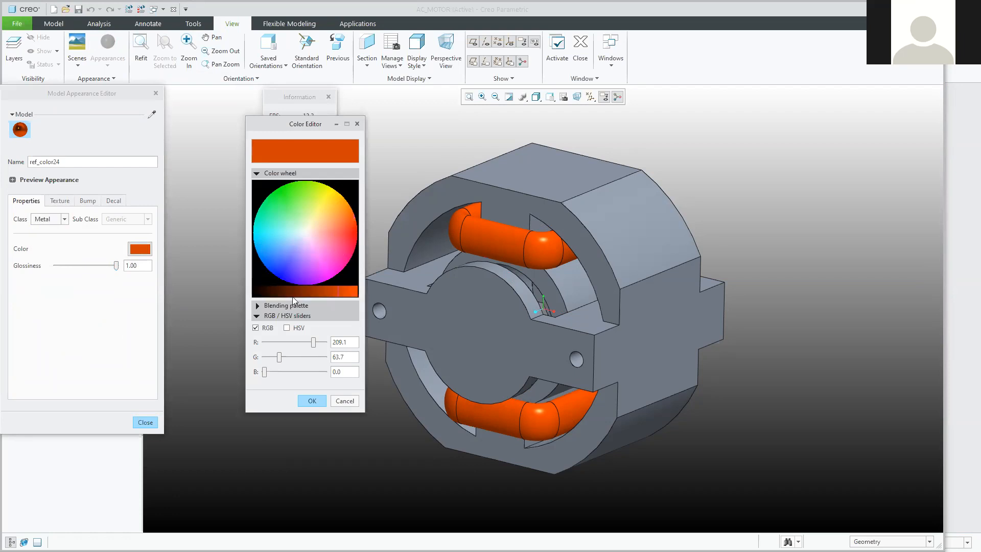
click(292, 329)
drag(330, 230, 336, 231)
click(313, 447)
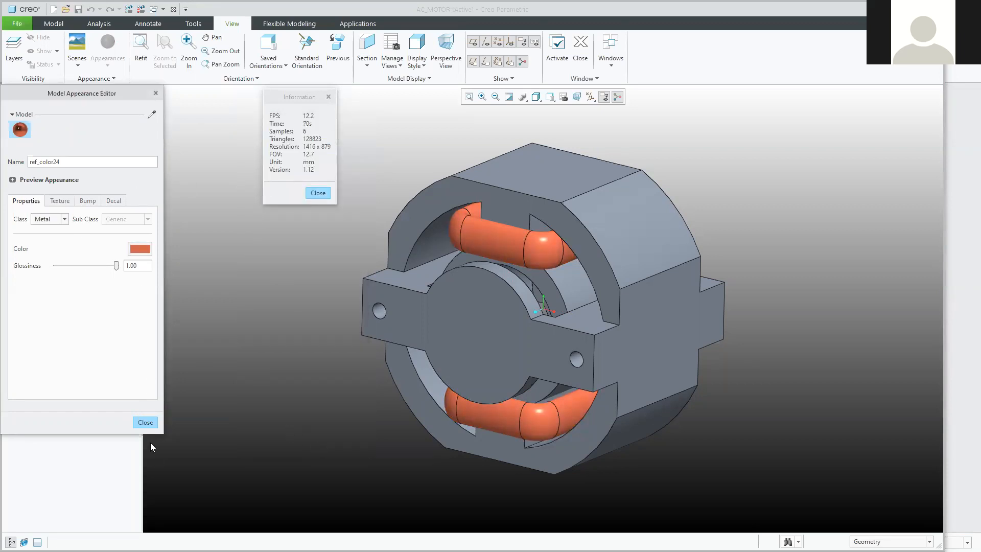
click(149, 423)
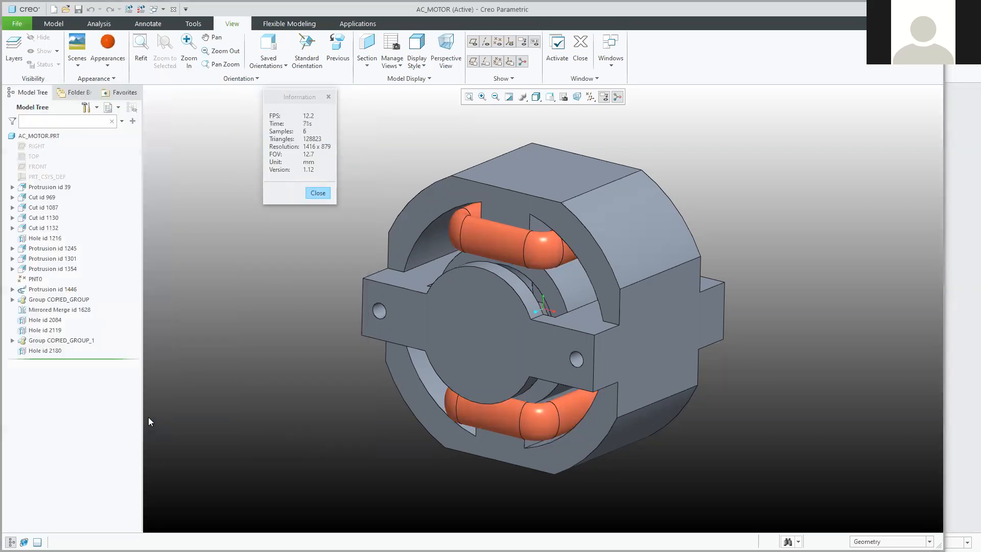
- Return to the MOTOR assembly window and examine the rendered coils of AC_MOTOR.PRT up close
click(157, 10)
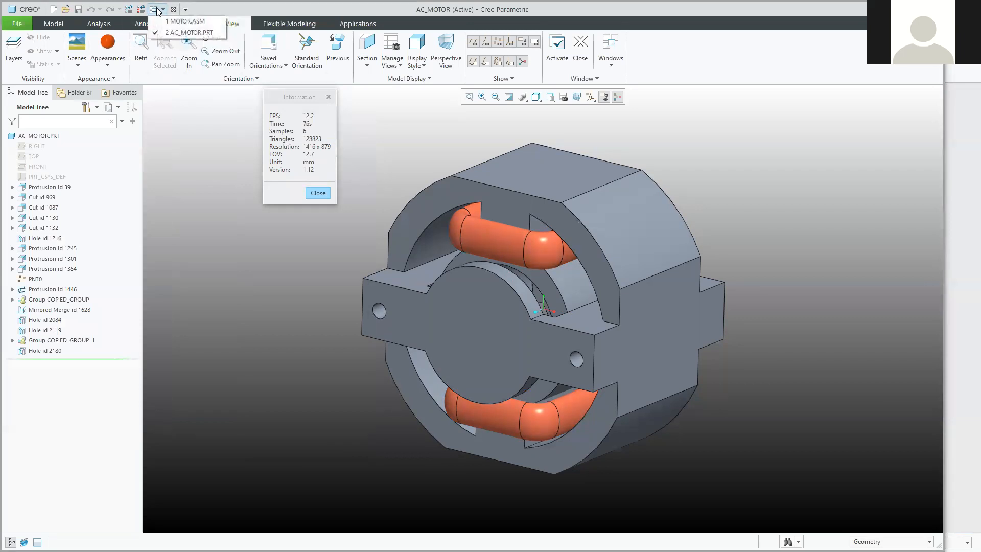
click(158, 11)
click(157, 11)
click(185, 22)
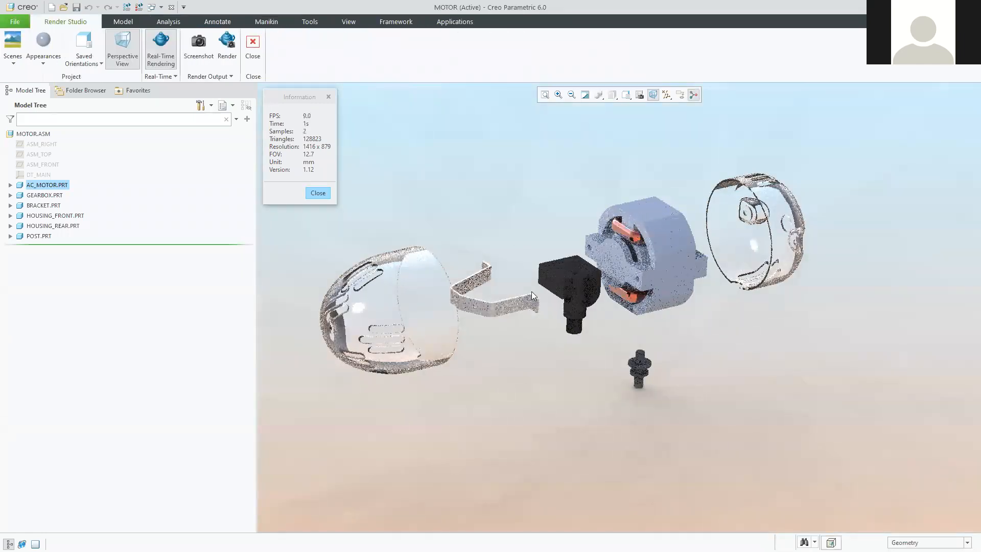
scroll(522, 307, down, 3)
scroll(466, 327, down, 5)
shift+middle_drag(468, 326, 534, 252)
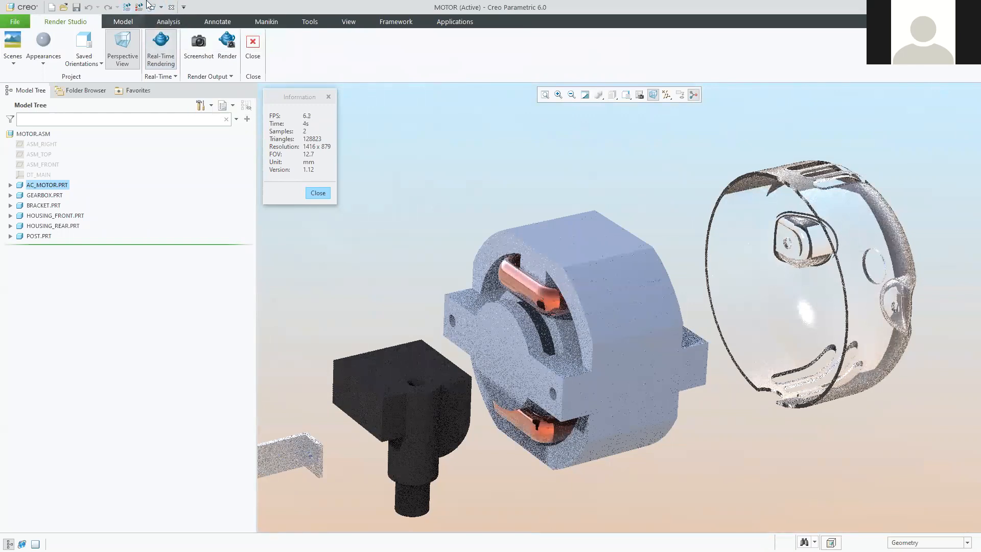
- Switch to the AC_MOTOR part window and show the part up close in Render Studio with real-time rendering
click(153, 9)
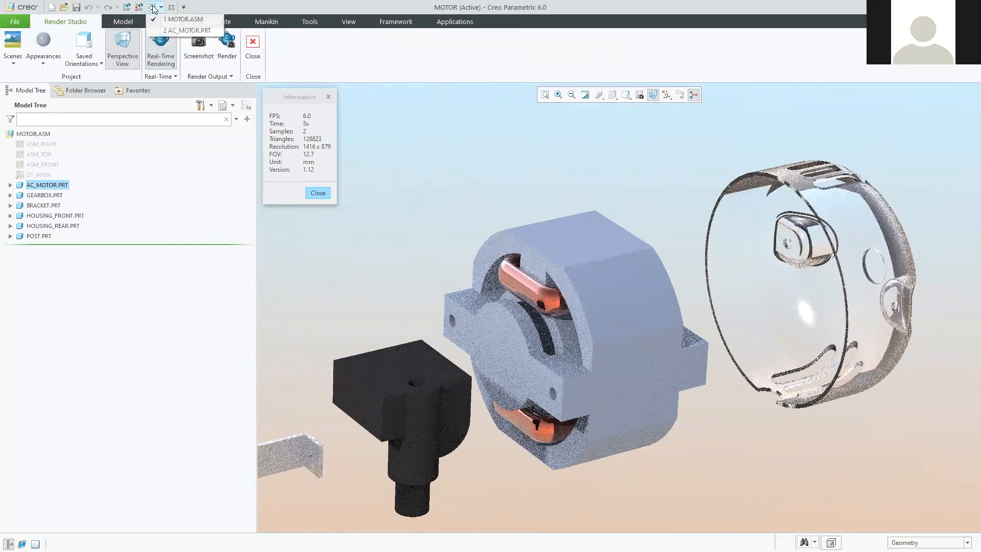
click(177, 31)
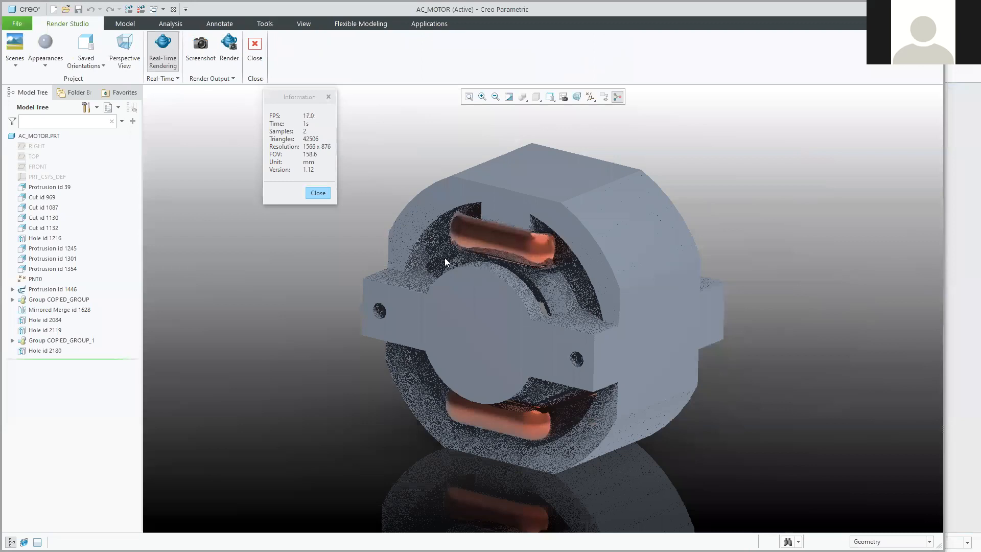
ctrl+middle_drag(445, 257, 450, 203)
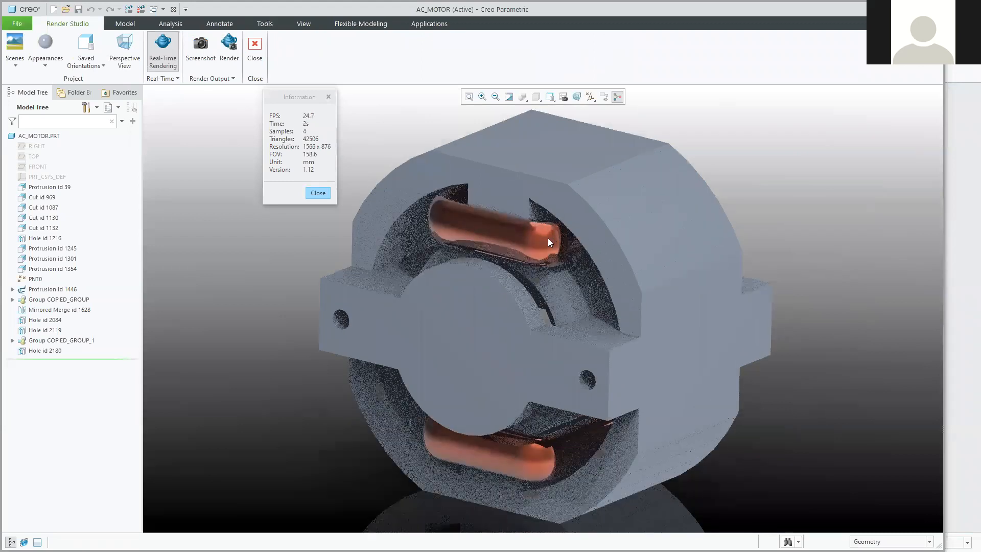
- Reduce the glossiness of the coils' ref_color24 metal appearance to 0.06
click(50, 66)
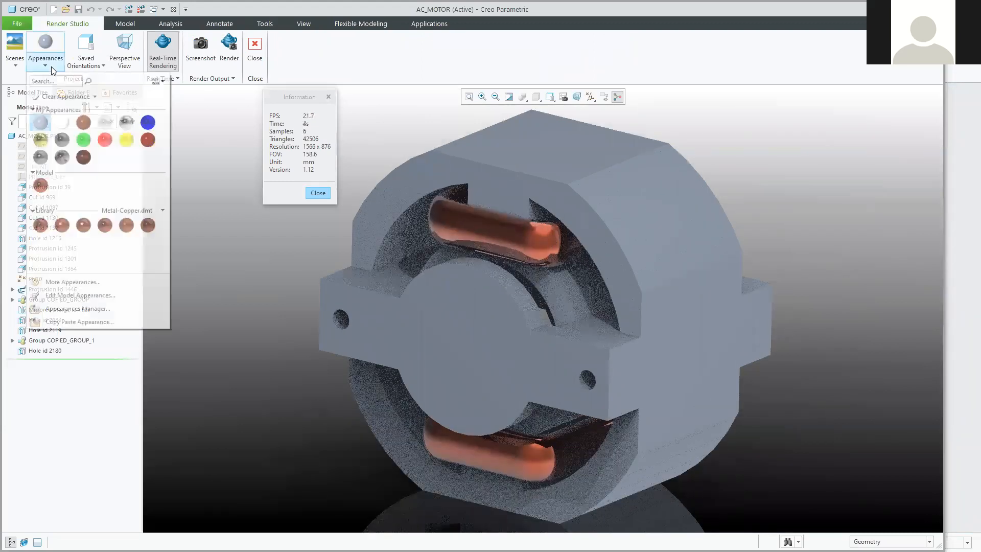
click(81, 296)
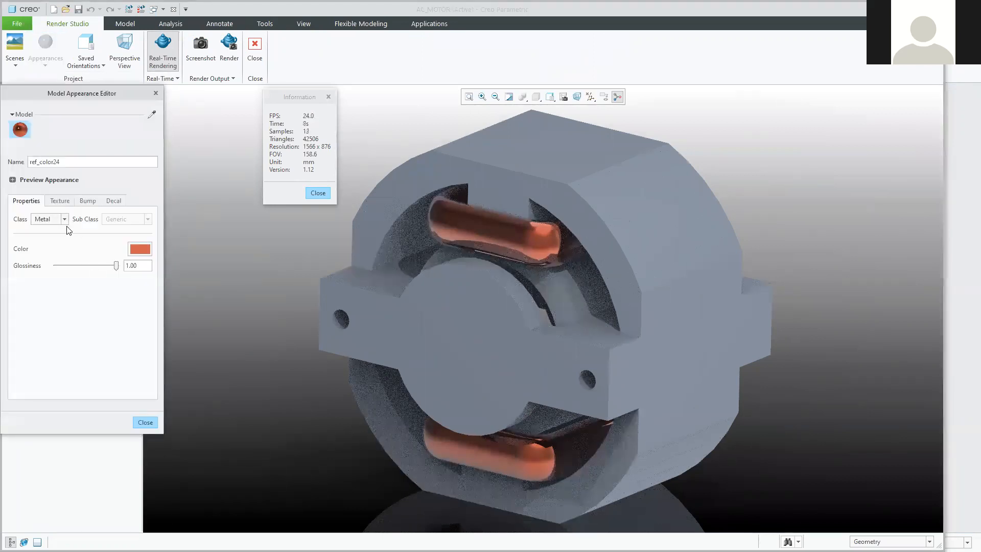
drag(117, 265, 61, 271)
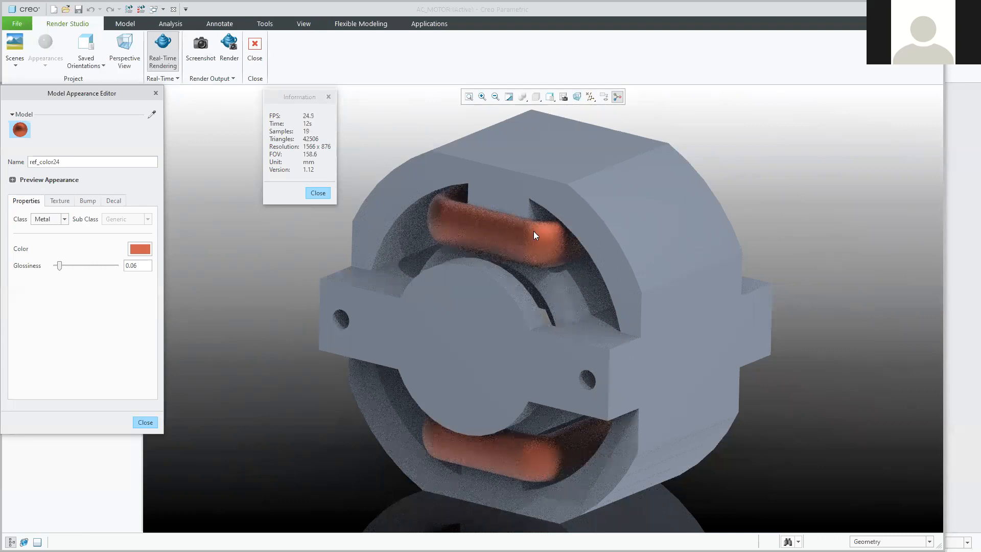
click(152, 422)
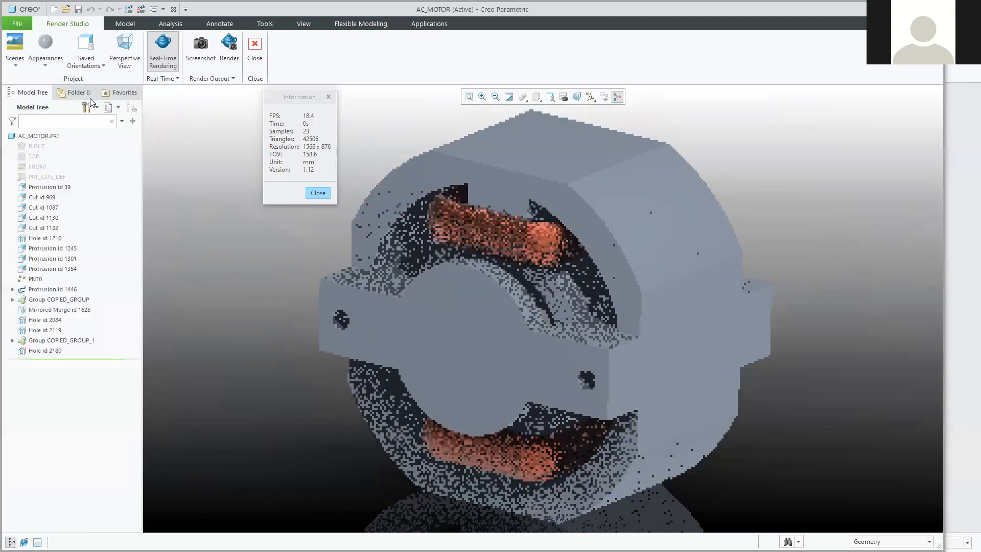
- Apply the steel-brushed appearance from the Metal-Steel.dmt library to the whole AC_MOTOR.PRT
click(46, 64)
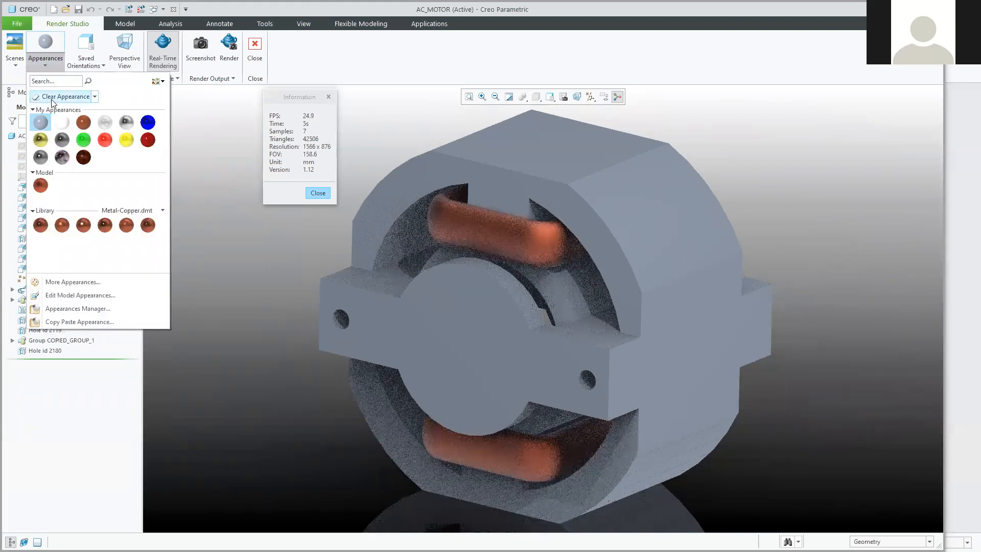
click(128, 210)
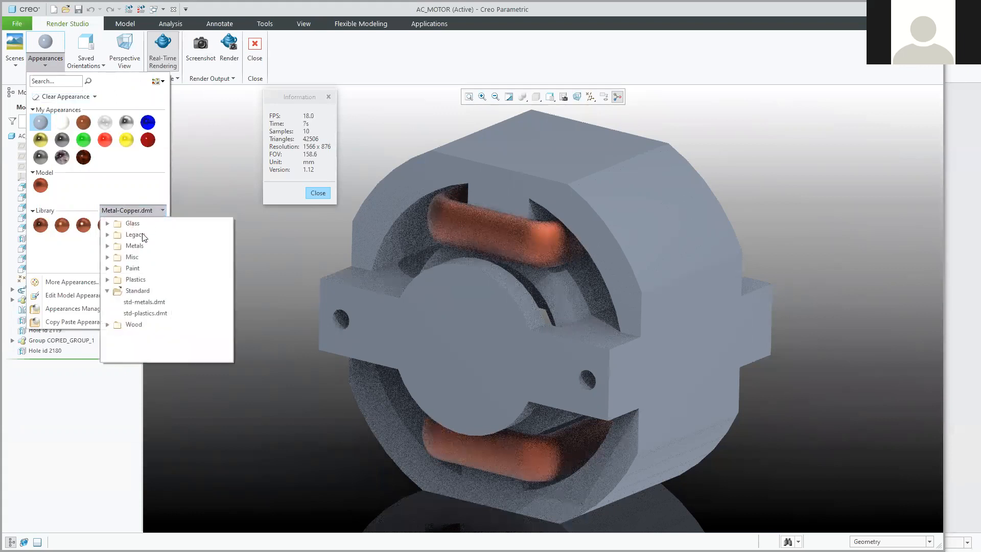
click(108, 246)
click(159, 336)
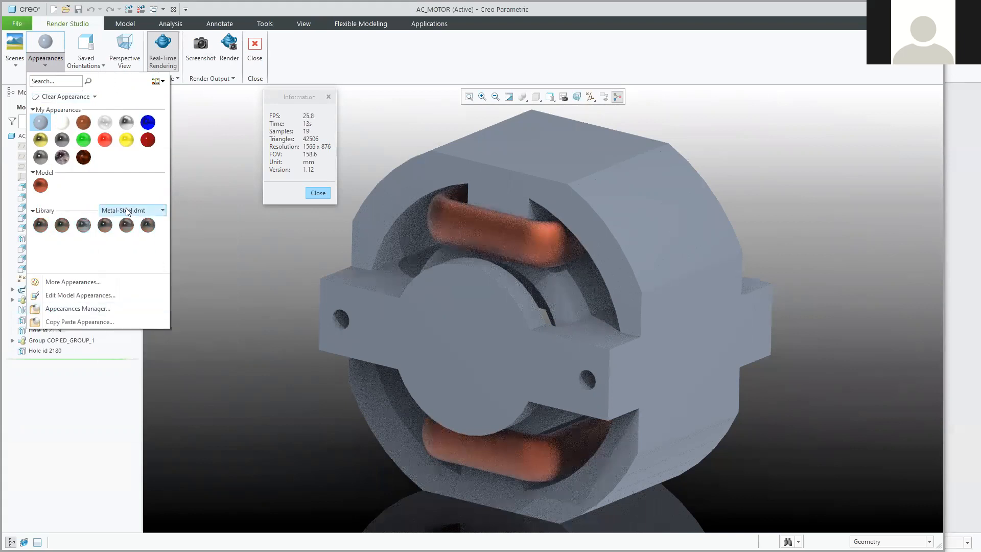
click(62, 228)
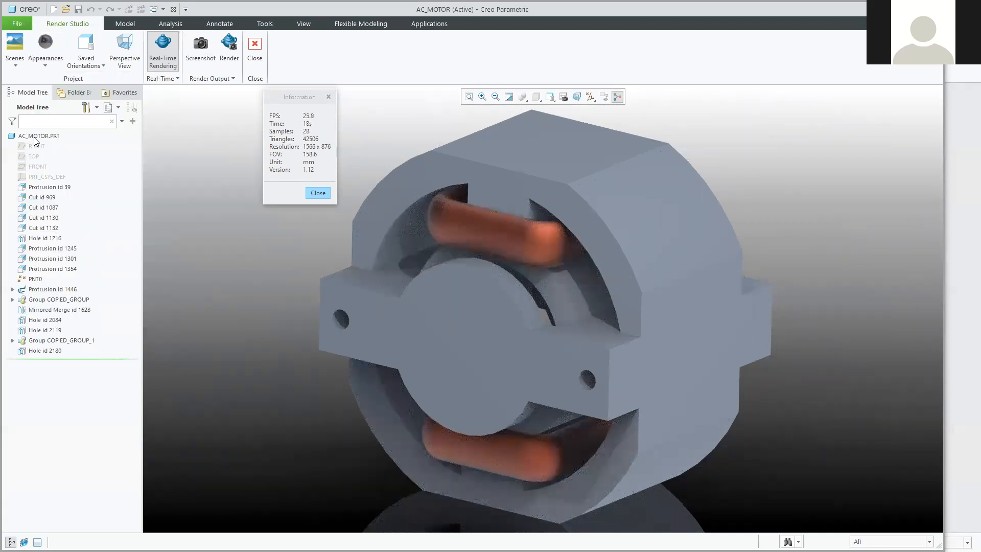
click(578, 180)
click(31, 137)
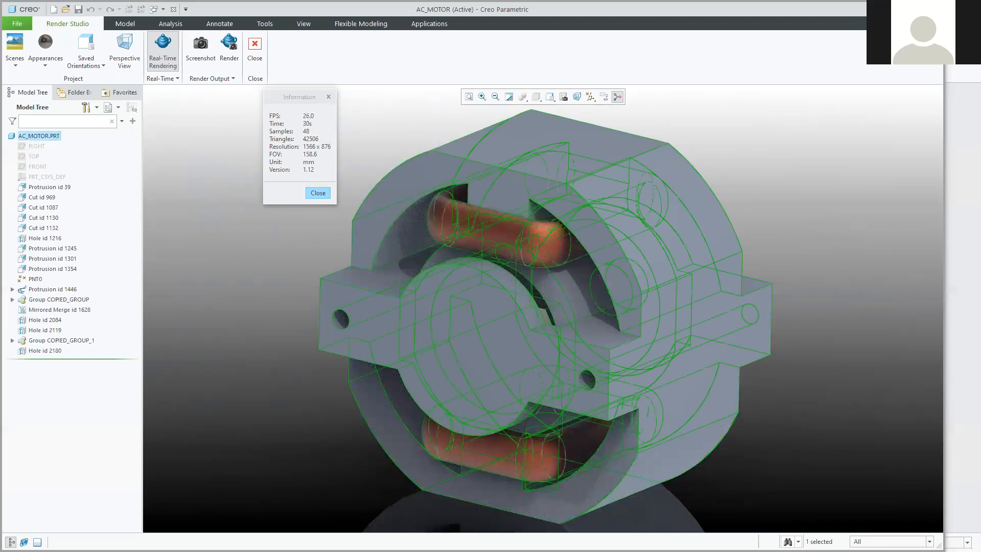
middle_click(433, 241)
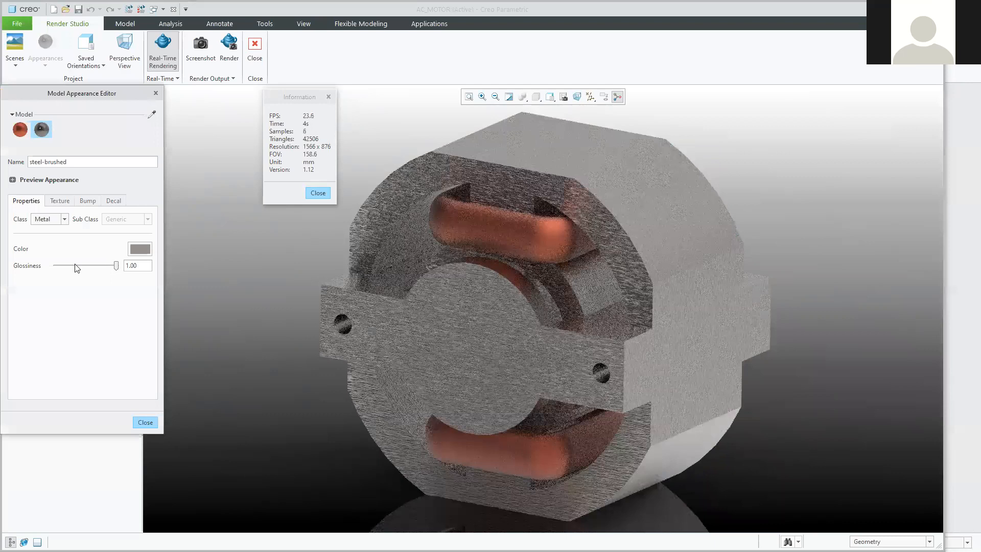
- Change the steel-brushed appearance's bump to Rough with a scale of 18 and close the appearance editor
click(59, 201)
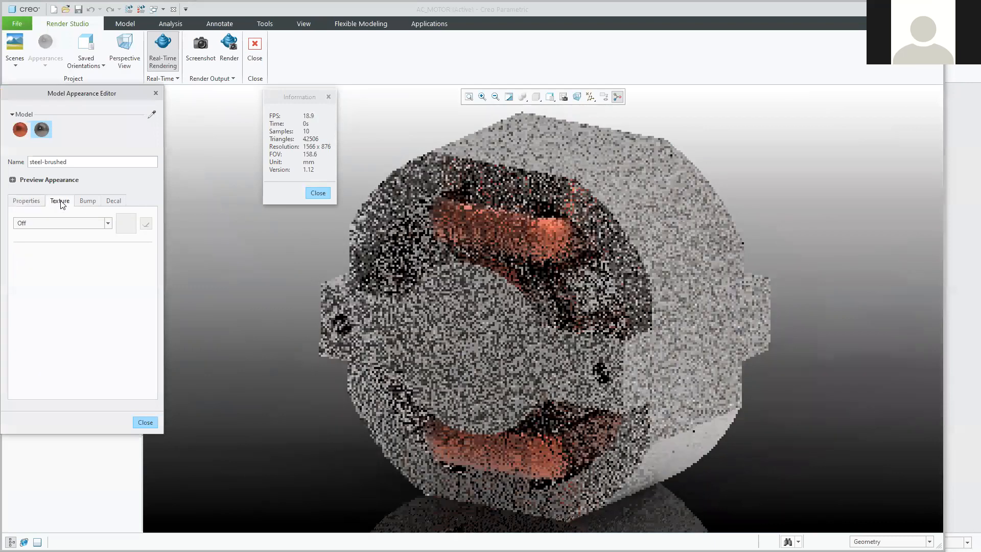
click(87, 201)
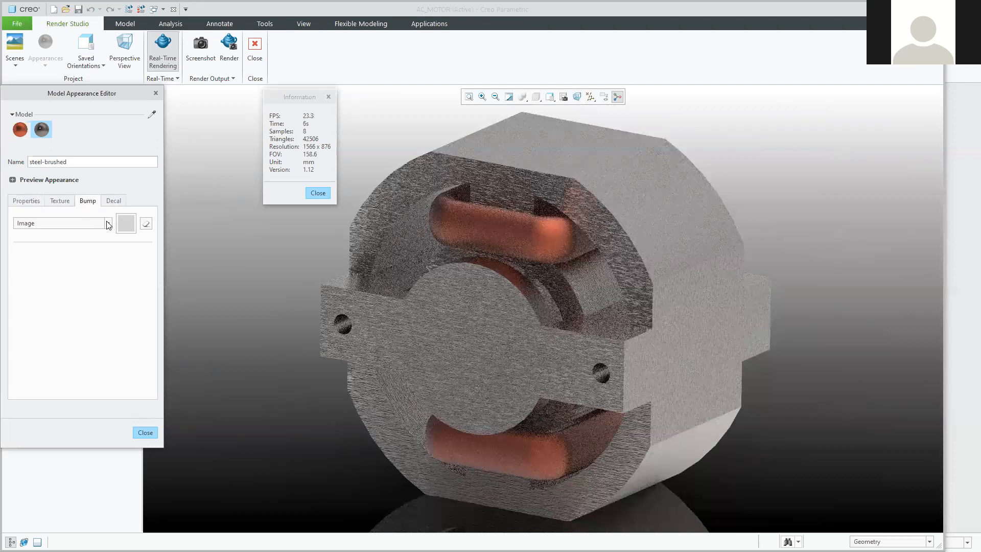
click(130, 220)
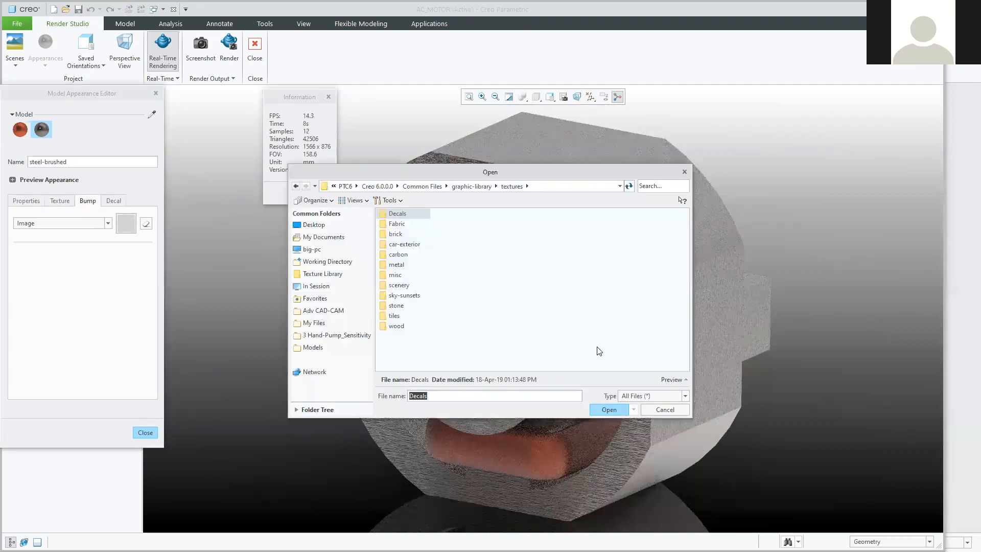
click(672, 410)
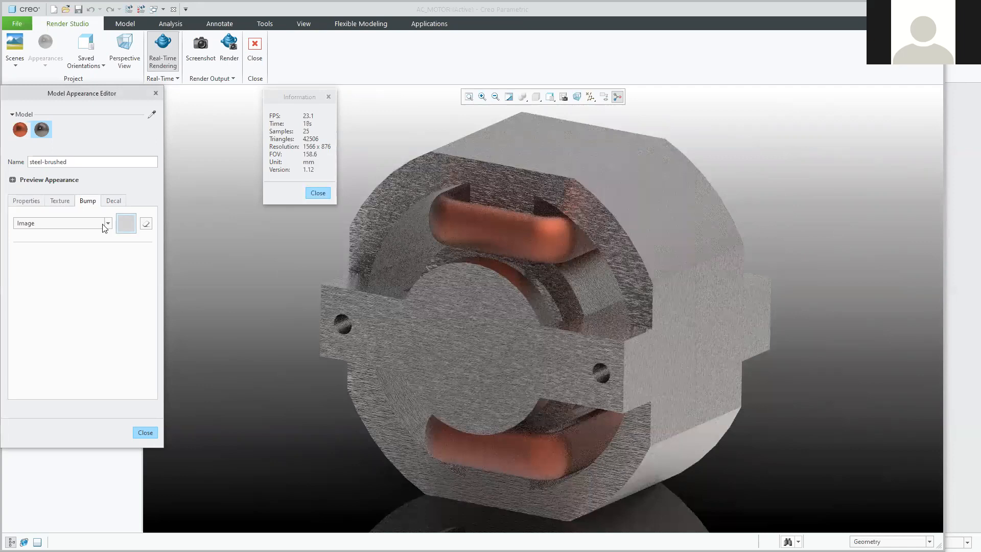
click(32, 226)
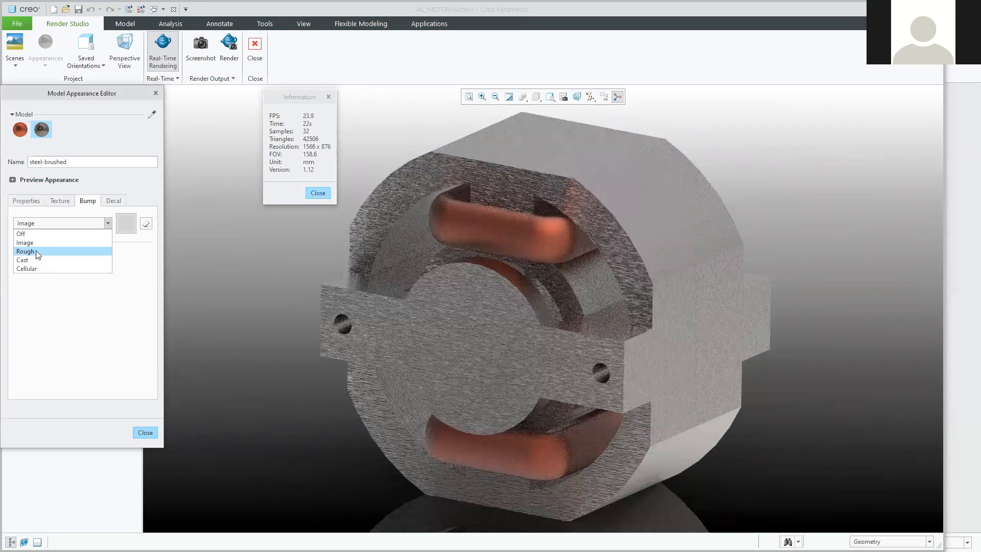
click(36, 252)
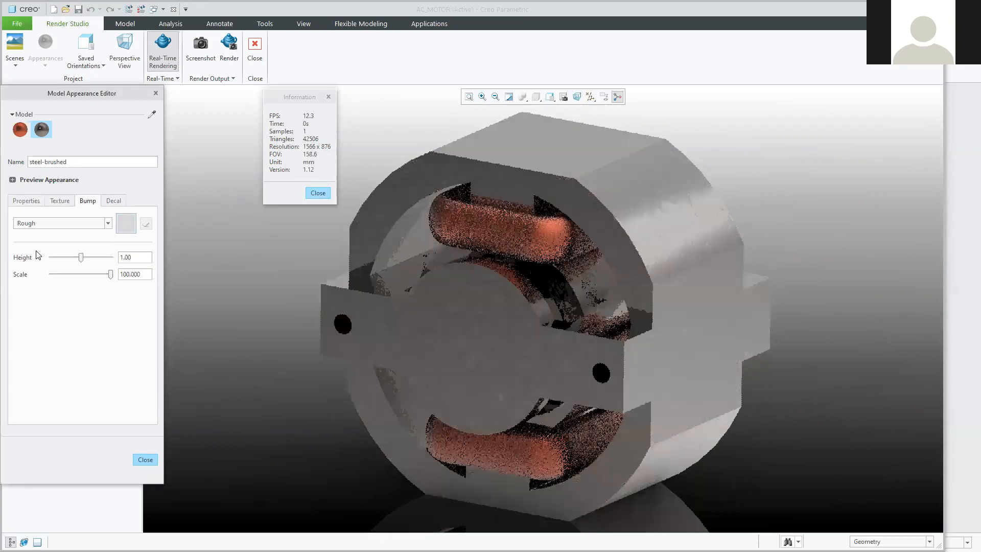
click(100, 275)
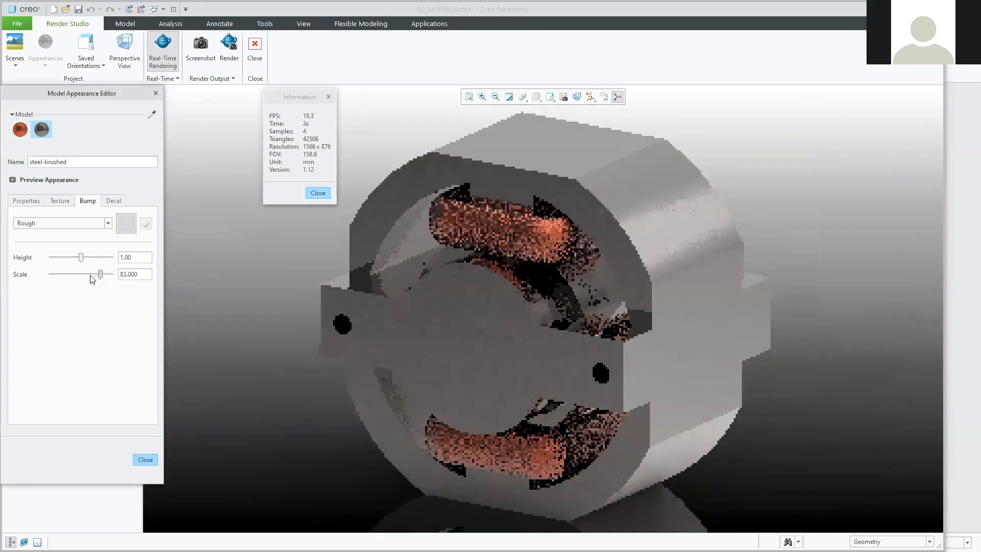
drag(83, 278, 61, 278)
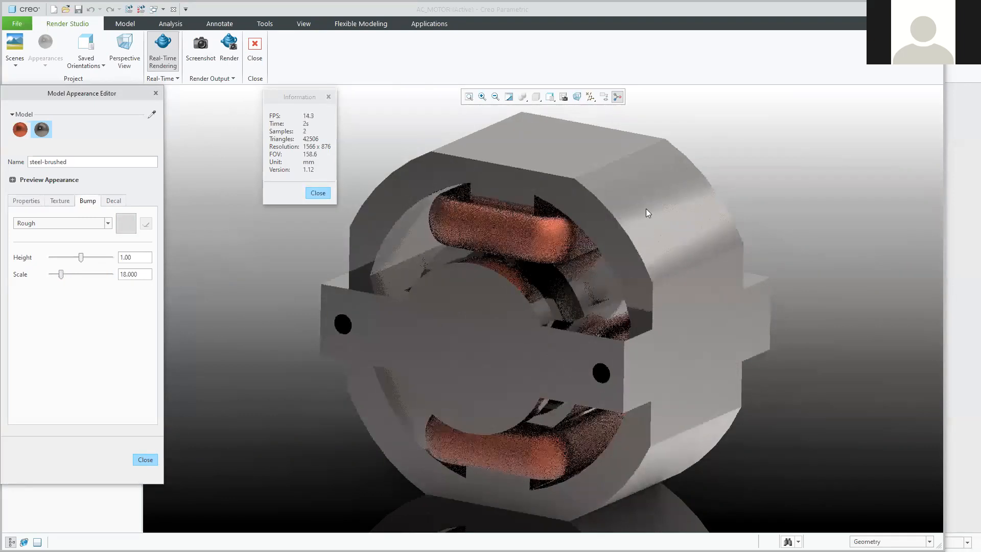
click(146, 459)
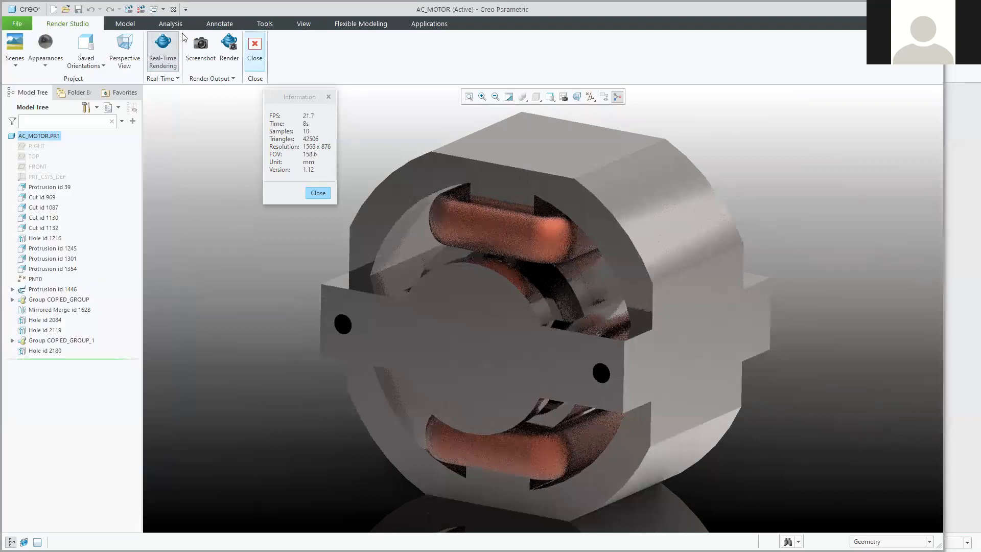
- Switch to the MOTOR assembly window and examine the rendered exploded motor from several angles and distances
click(163, 9)
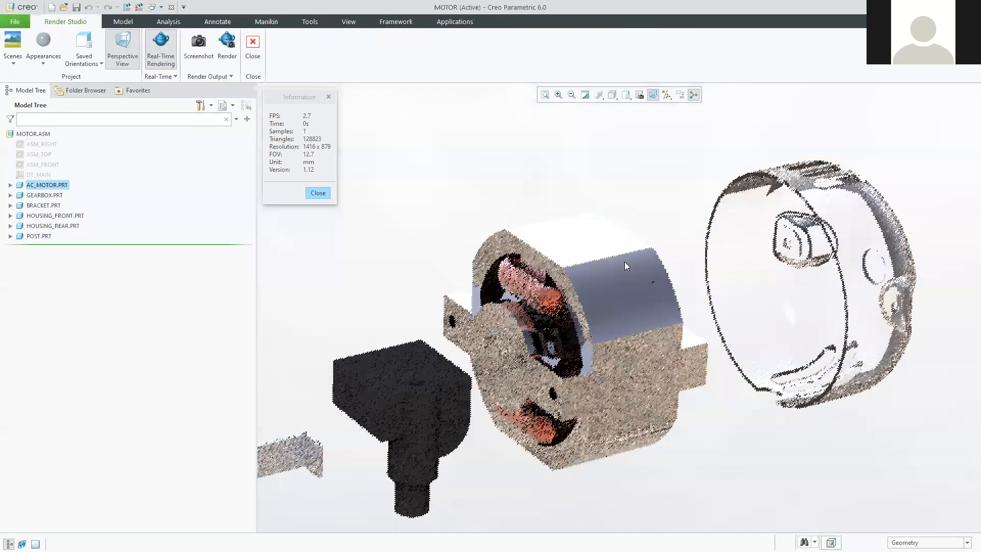
middle_drag(586, 255, 595, 289)
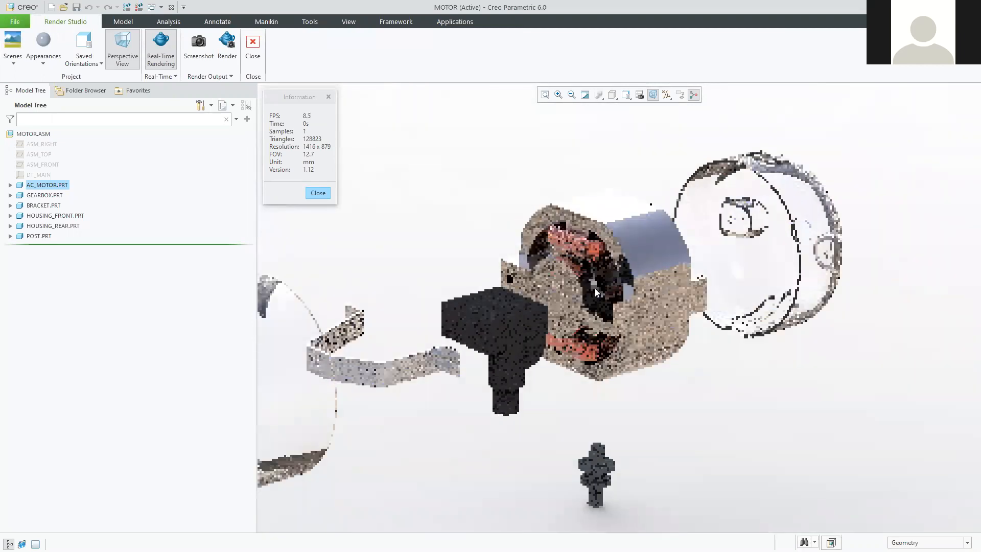
middle_drag(666, 289, 671, 320)
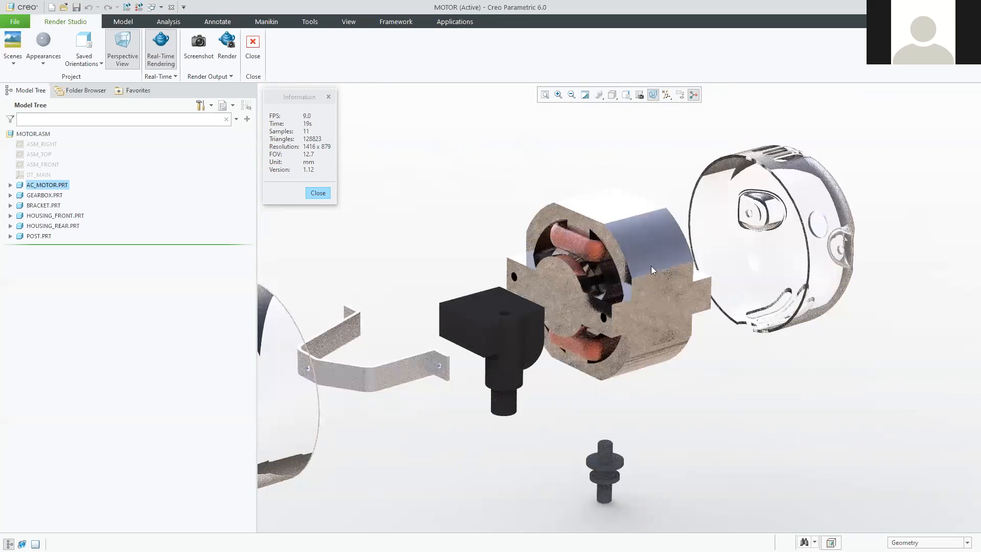
middle_drag(652, 276, 682, 218)
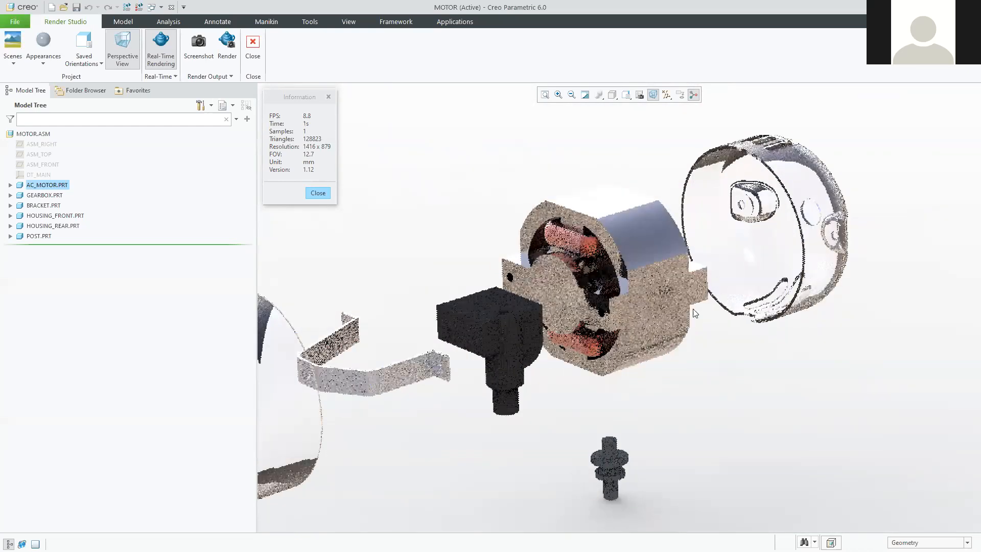
middle_drag(572, 287, 571, 286)
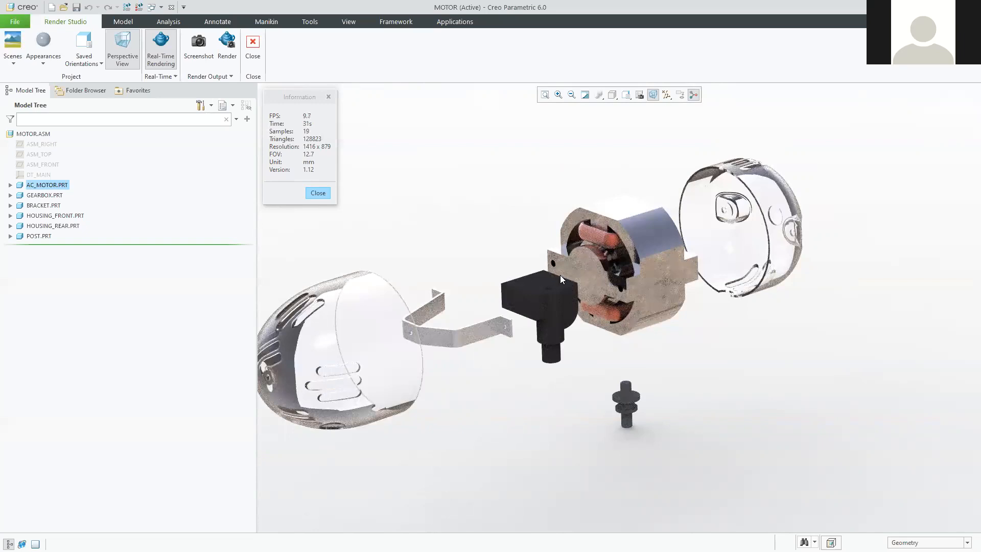
scroll(752, 129, up, 1)
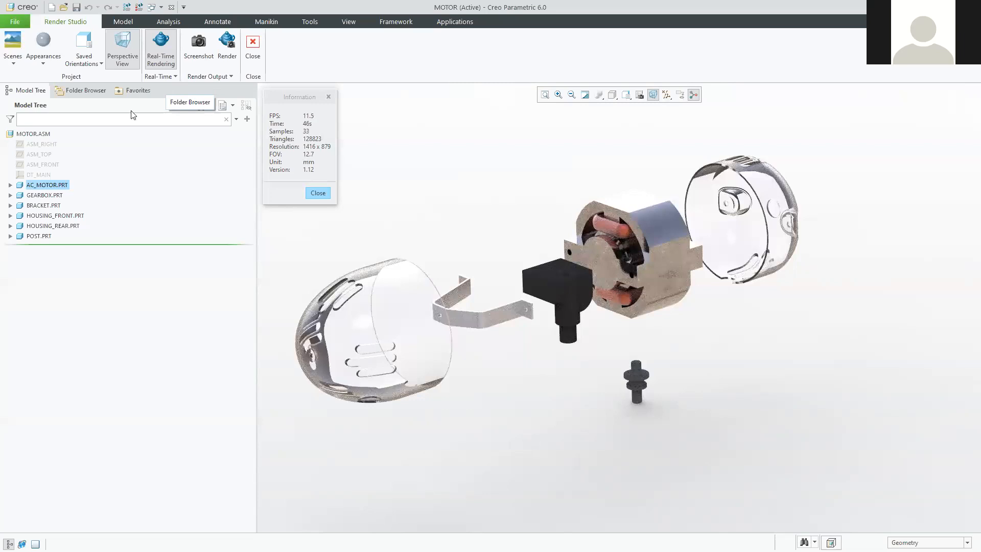
- Set up a JPEG render of the exploded motor at 1600 x 993 resolution, limited by maximum time
click(210, 78)
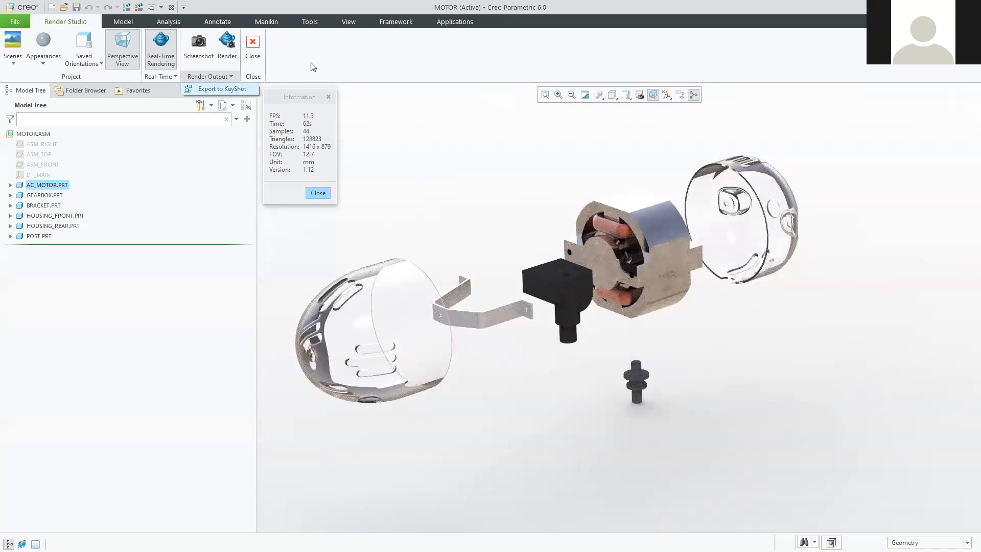
middle_drag(529, 216, 543, 232)
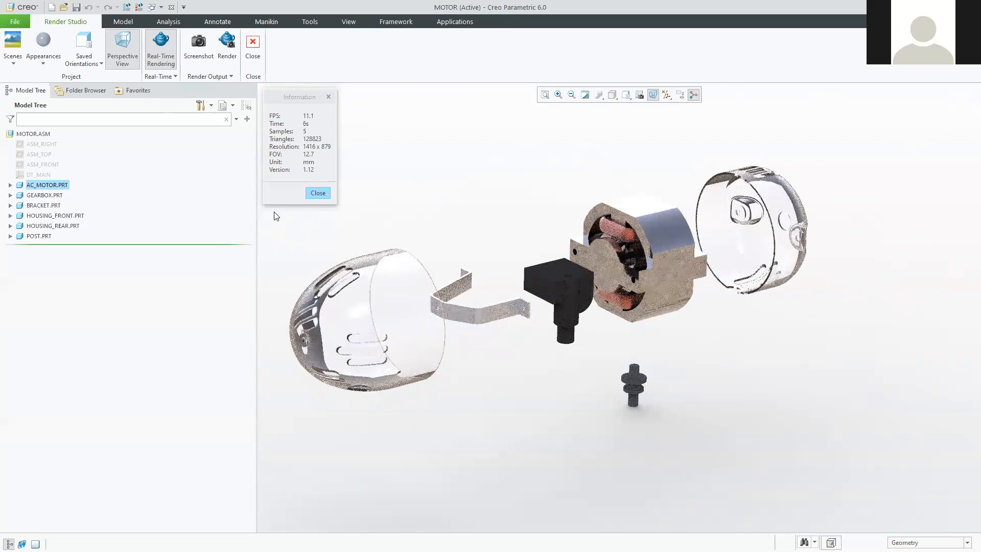
click(228, 49)
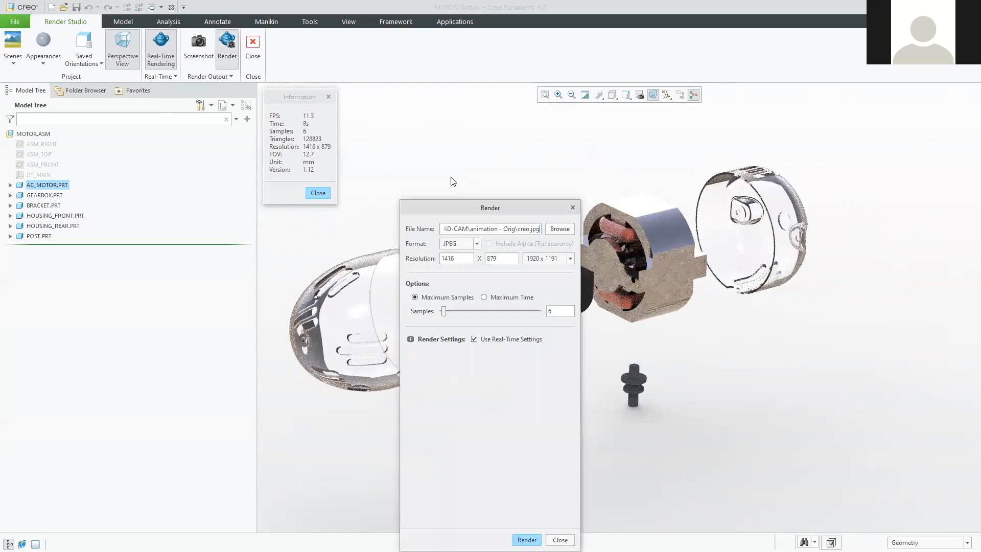
drag(474, 210, 480, 176)
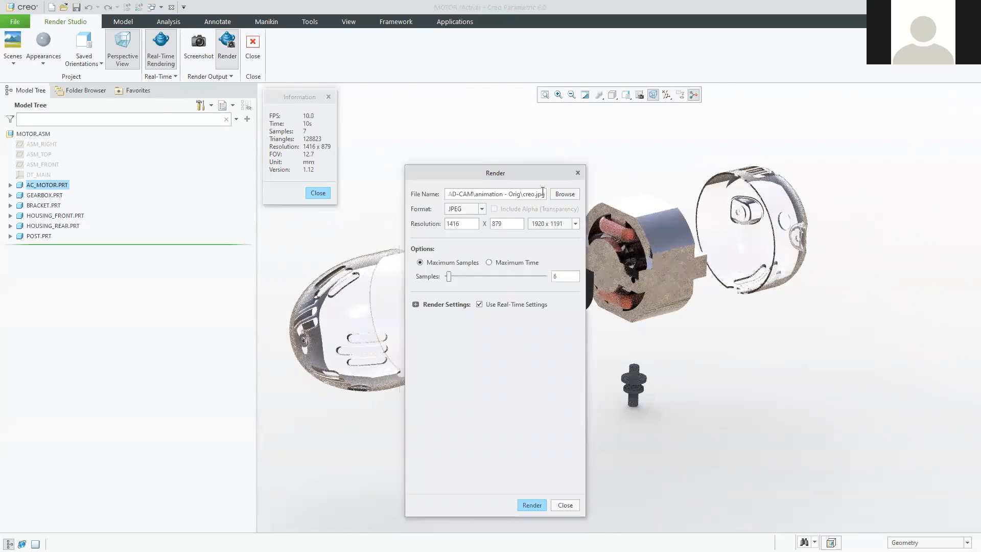
double_click(525, 198)
click(524, 193)
double_click(539, 193)
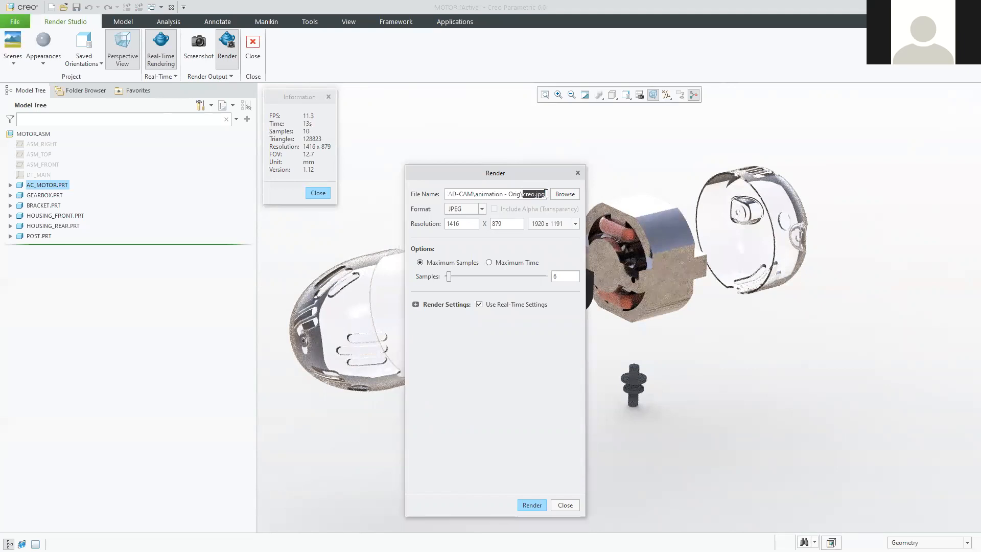
click(463, 209)
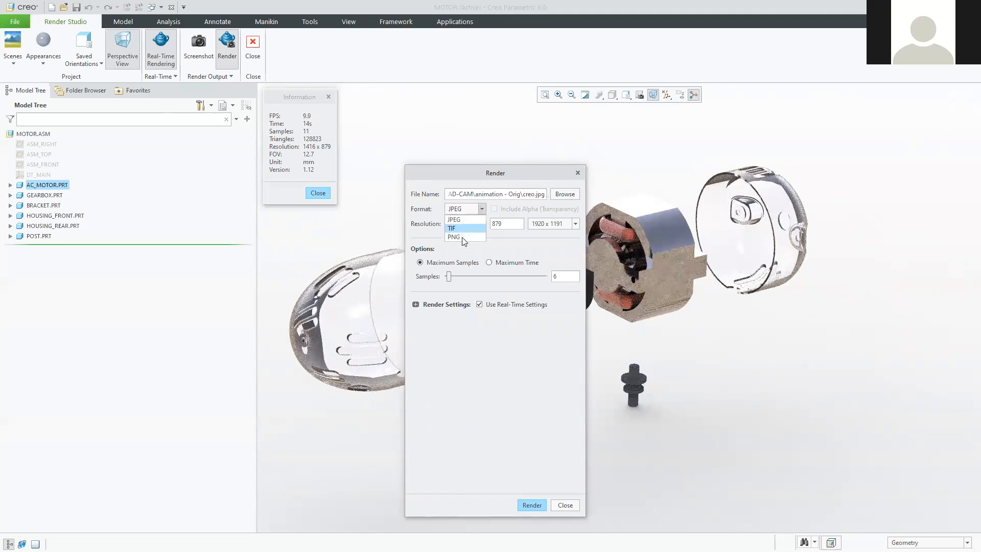
click(535, 194)
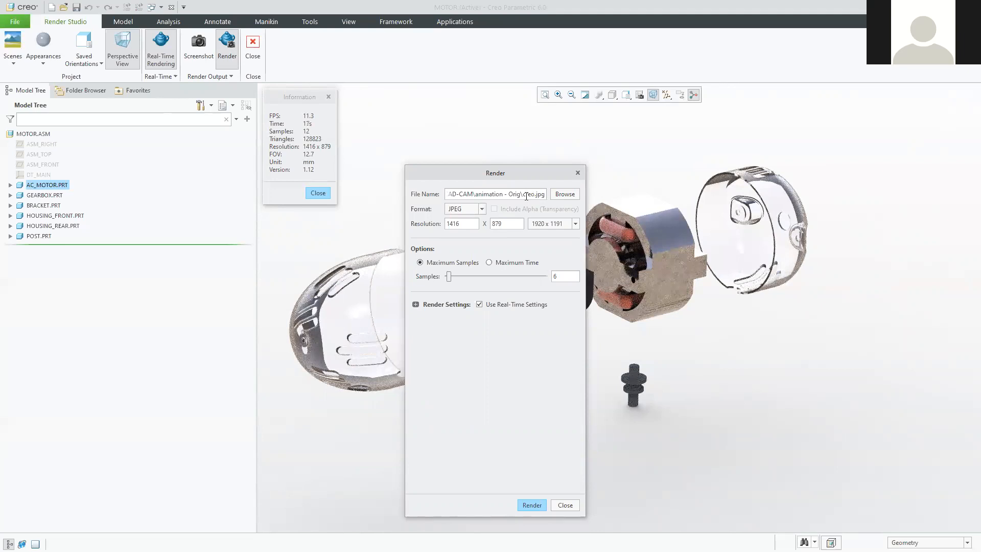
click(550, 226)
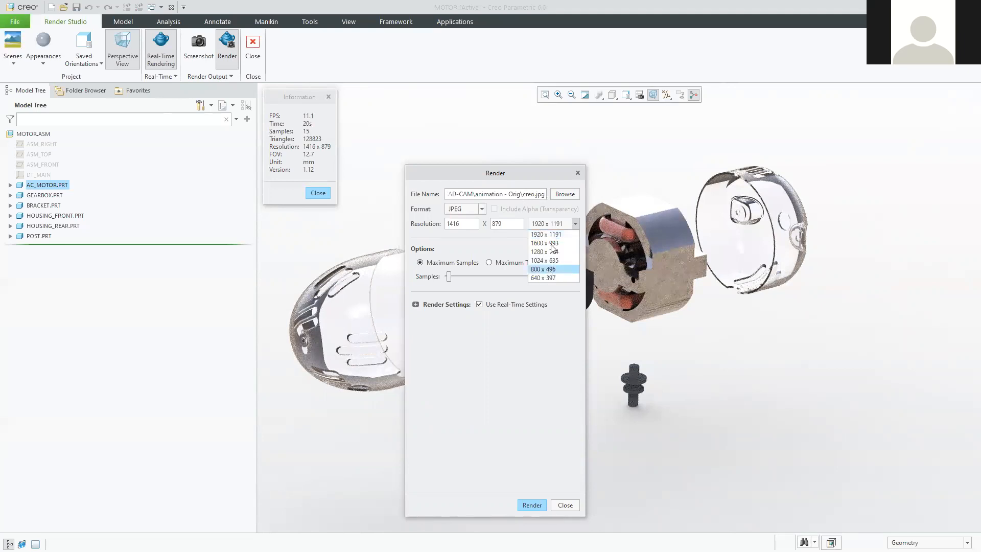
click(551, 241)
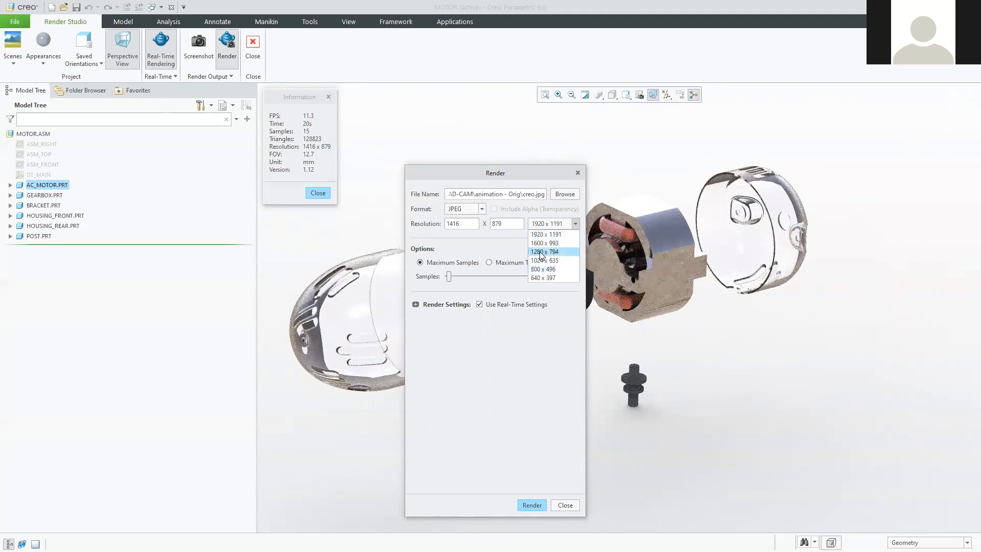
click(490, 263)
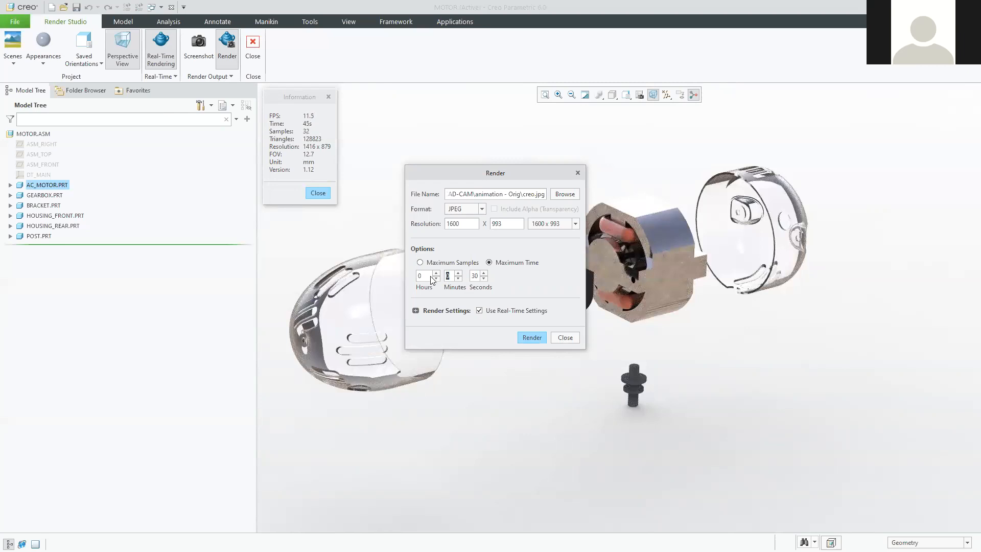
- Close the rendering information and Render Studio, and display the assembly as Shading With Edges
click(317, 192)
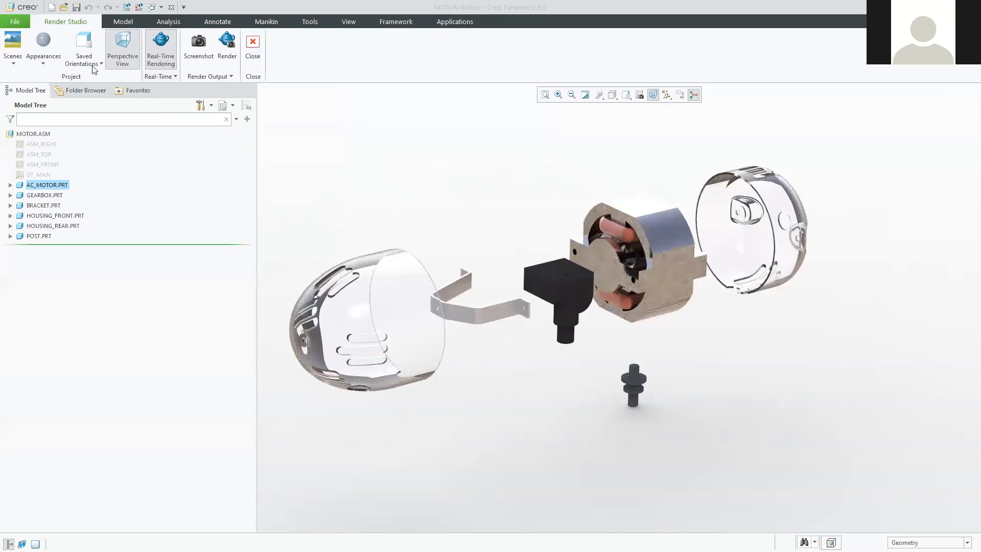
click(253, 44)
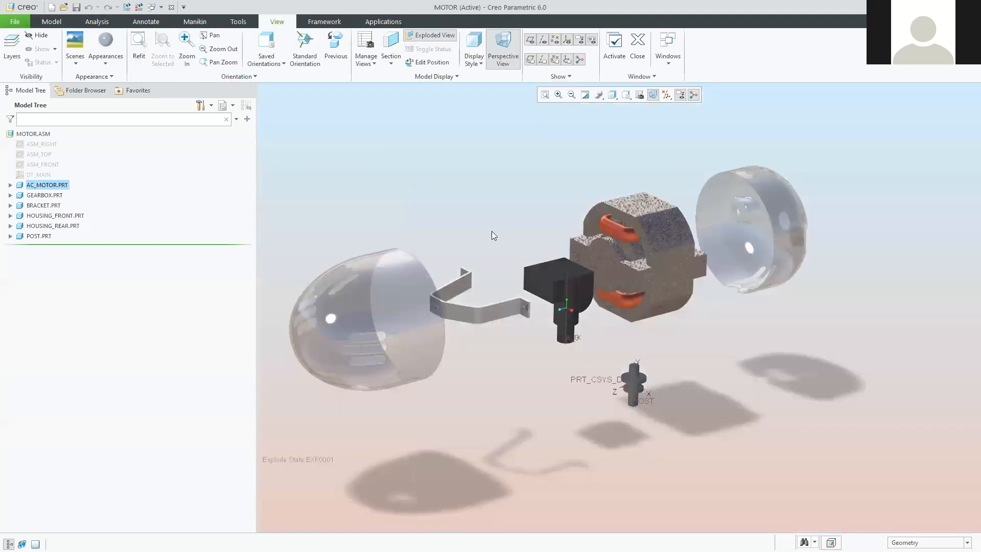
mouse_move(471, 198)
middle_down()
mouse_move(504, 213)
mouse_move(482, 212)
middle_up()
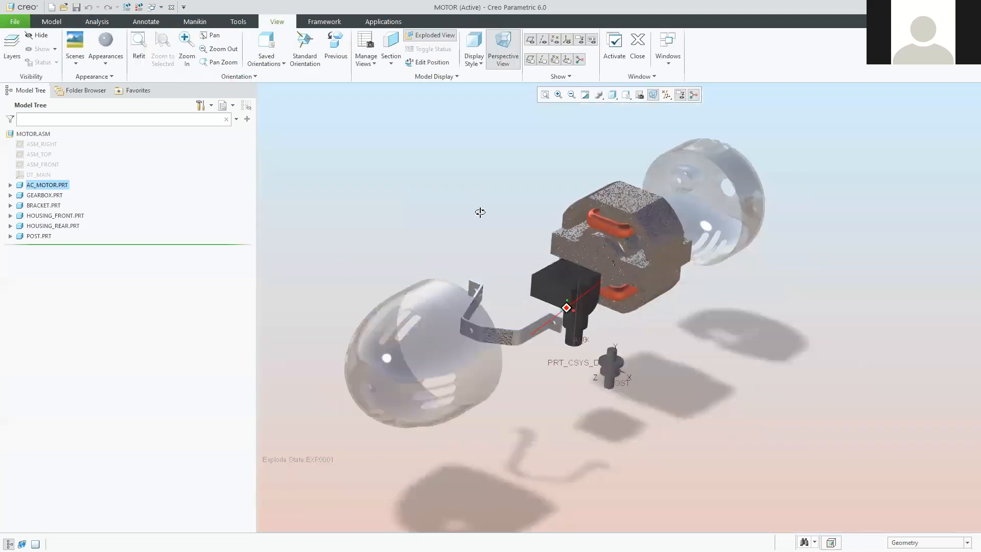
click(612, 95)
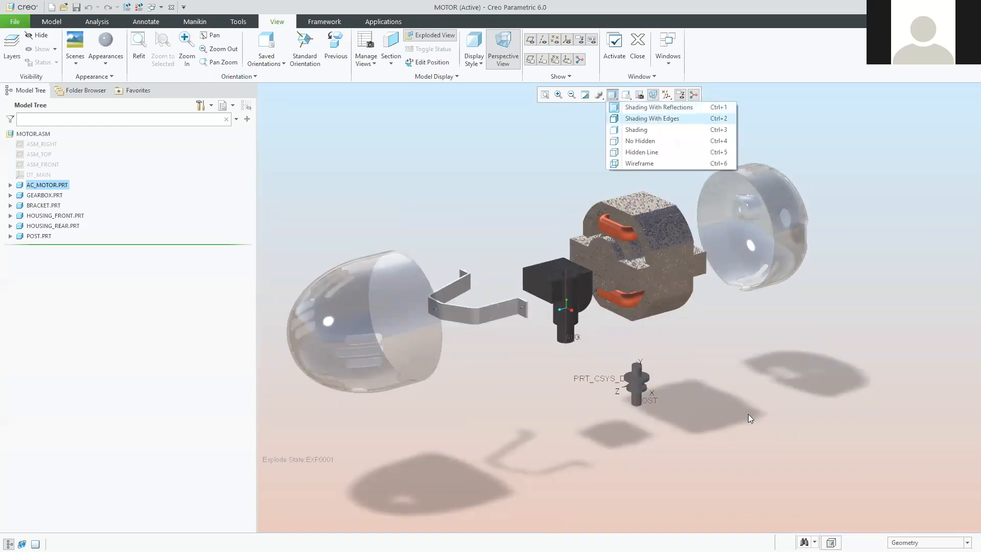
click(653, 118)
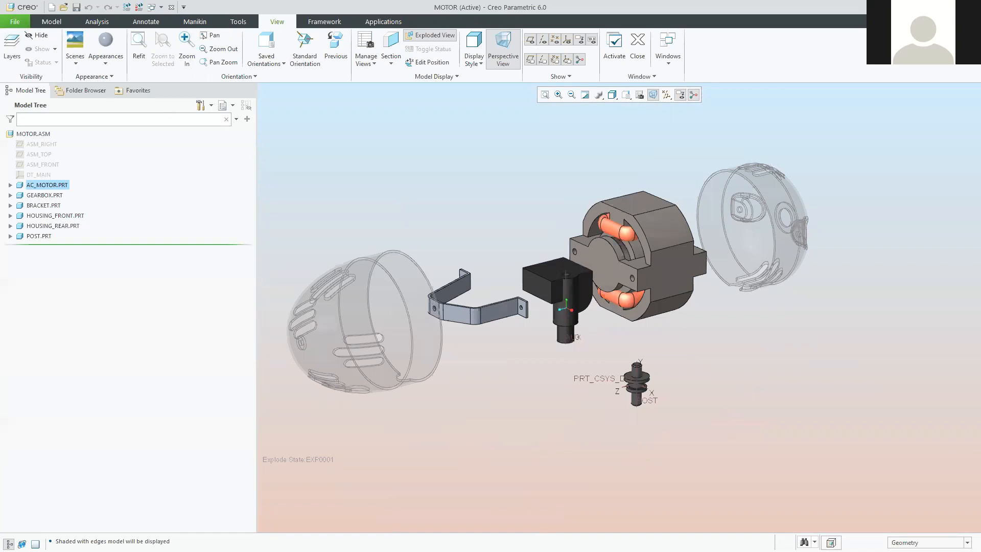